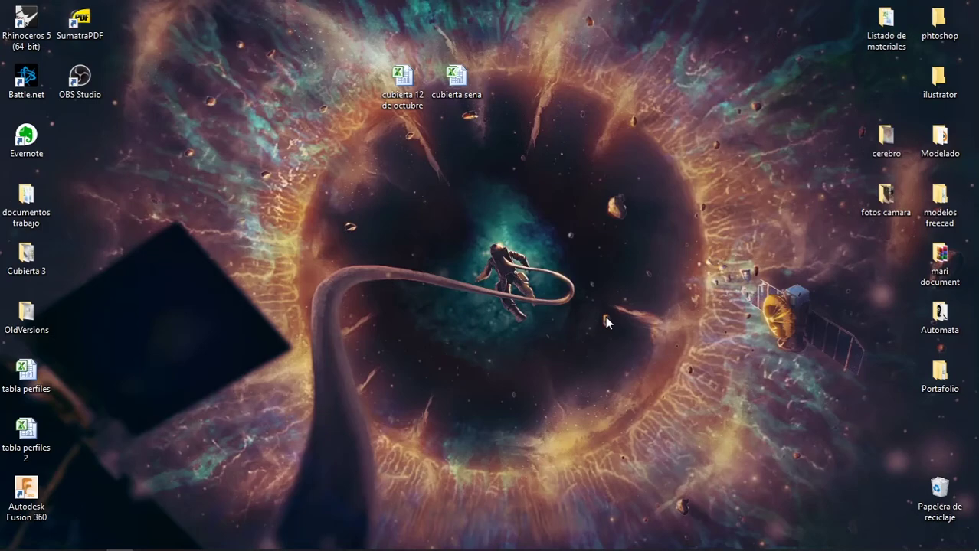
Step: Launch Inkscape from the Start menu's program list to get a blank document
{"action": "left_click", "coordinate": [13, 541]}
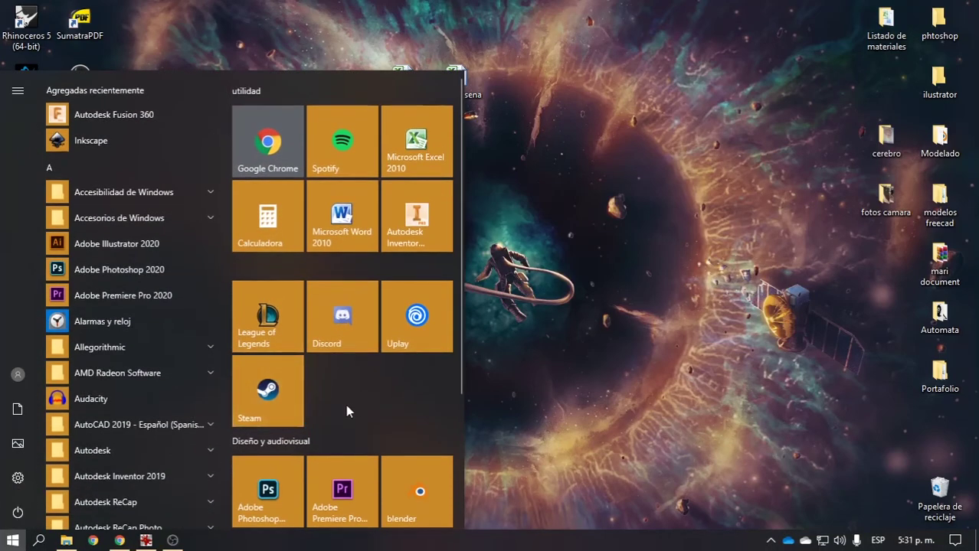
{"action": "scroll", "coordinate": [348, 405], "scroll_direction": "down", "scroll_amount": 2}
{"action": "scroll", "coordinate": [359, 397], "scroll_direction": "down", "scroll_amount": 1}
{"action": "left_click", "coordinate": [412, 392]}
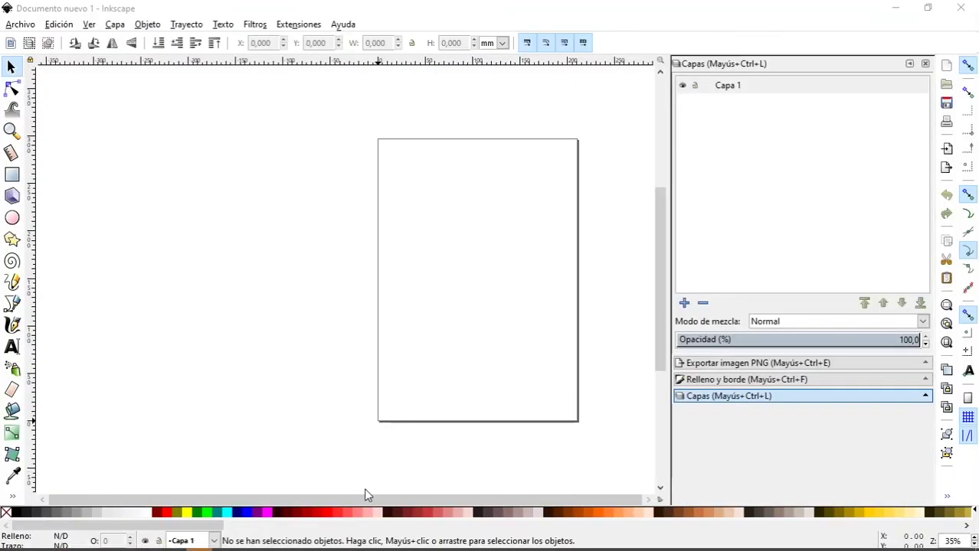
{"action": "left_click", "coordinate": [25, 24]}
{"action": "left_click", "coordinate": [83, 259]}
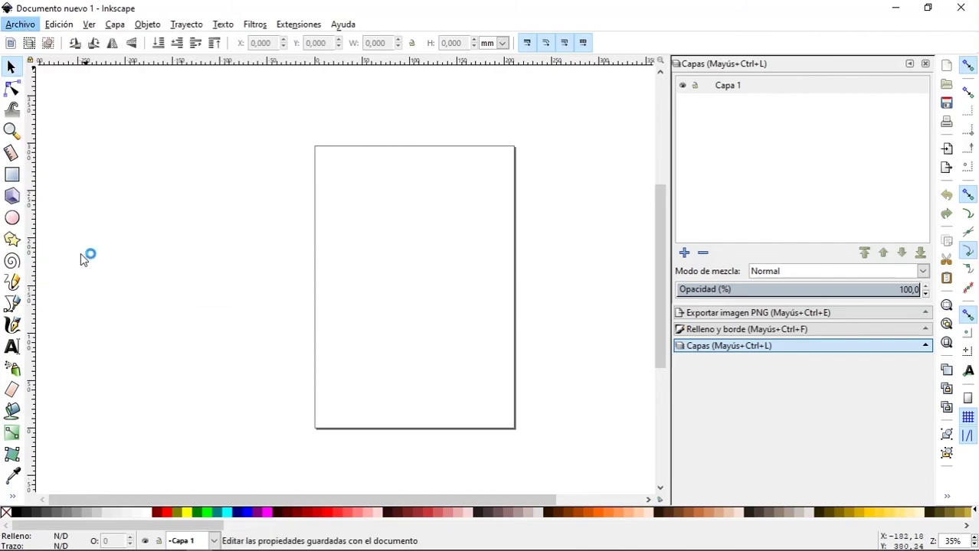
{"action": "mouse_move", "coordinate": [713, 291]}
{"action": "left_mouse_down"}
{"action": "mouse_move", "coordinate": [455, 118]}
{"action": "mouse_move", "coordinate": [427, 70]}
{"action": "left_mouse_up"}
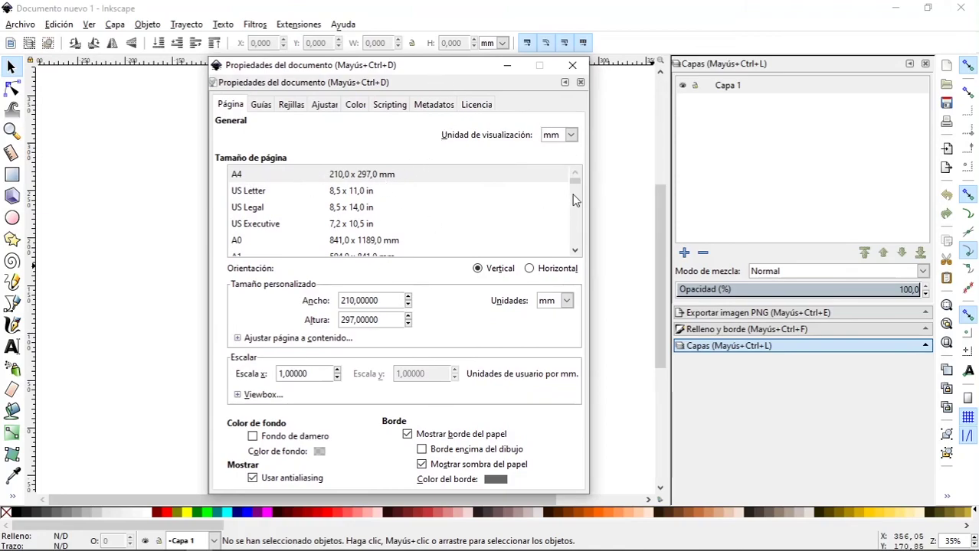
{"action": "scroll", "coordinate": [376, 227], "scroll_direction": "down", "scroll_amount": 1}
{"action": "scroll", "coordinate": [376, 227], "scroll_direction": "down", "scroll_amount": 2}
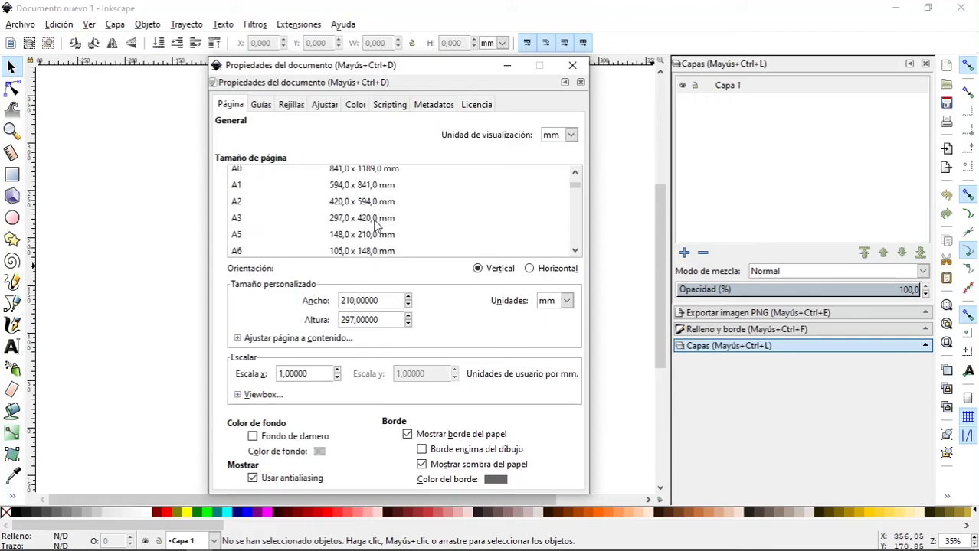
{"action": "scroll", "coordinate": [376, 224], "scroll_direction": "up", "scroll_amount": 3}
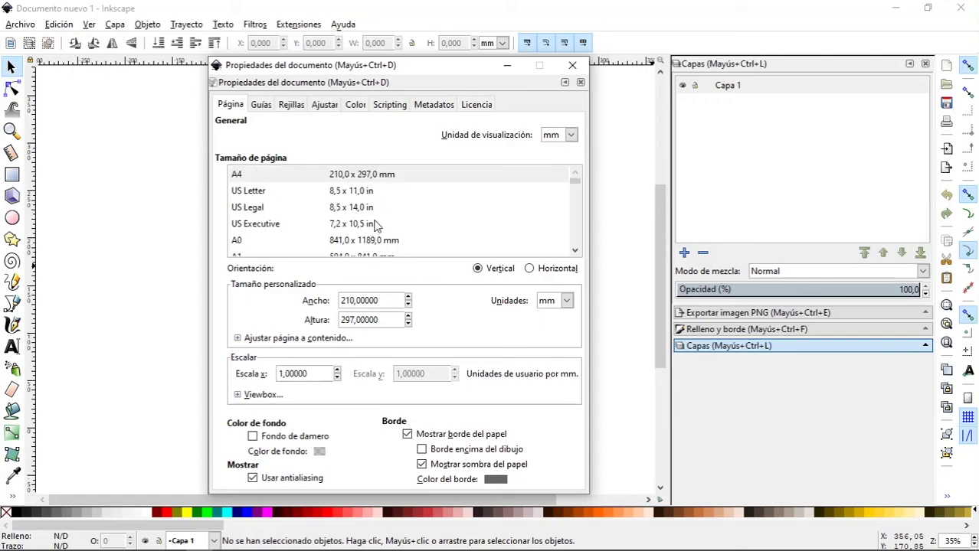
{"action": "scroll", "coordinate": [375, 224], "scroll_direction": "down", "scroll_amount": 1}
{"action": "scroll", "coordinate": [375, 224], "scroll_direction": "up", "scroll_amount": 1}
{"action": "left_click", "coordinate": [348, 177]}
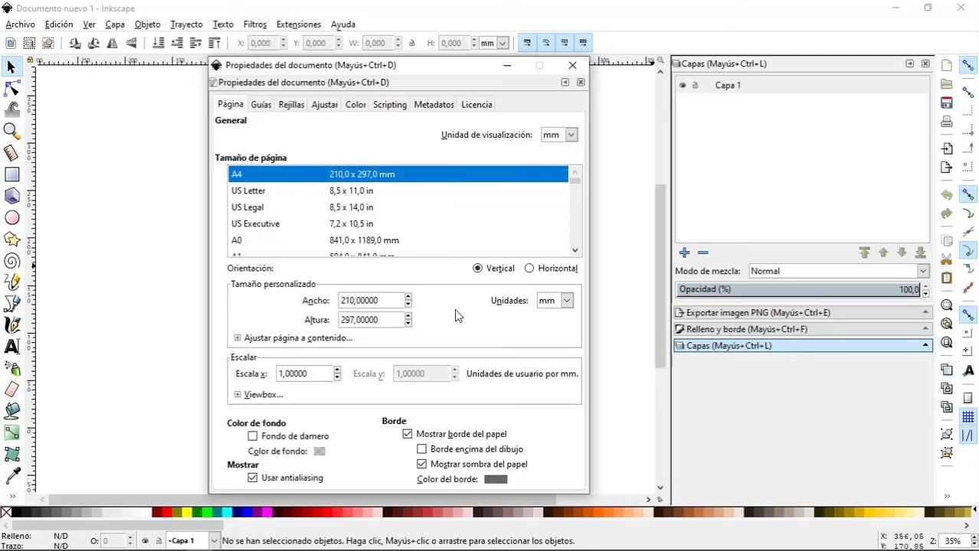
{"action": "left_click", "coordinate": [567, 302]}
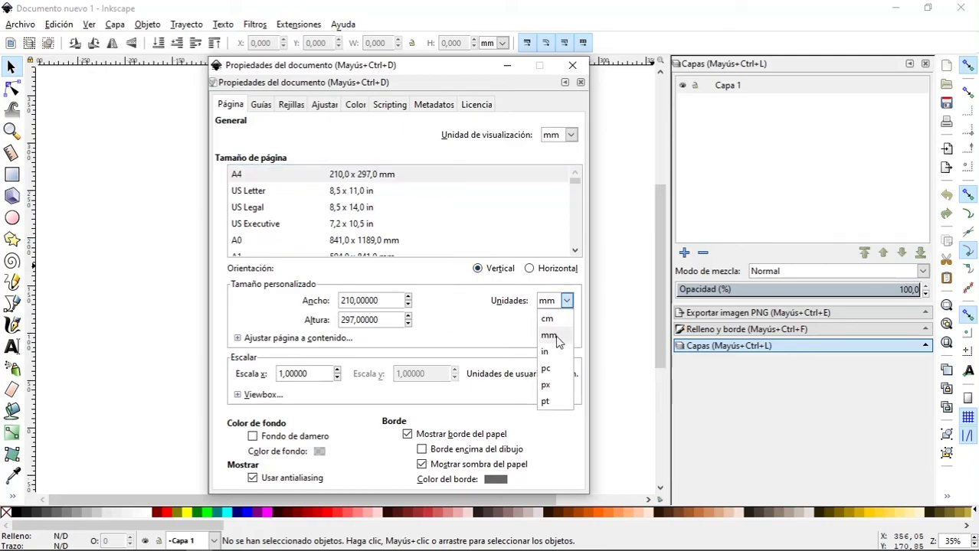
{"action": "left_click", "coordinate": [556, 337]}
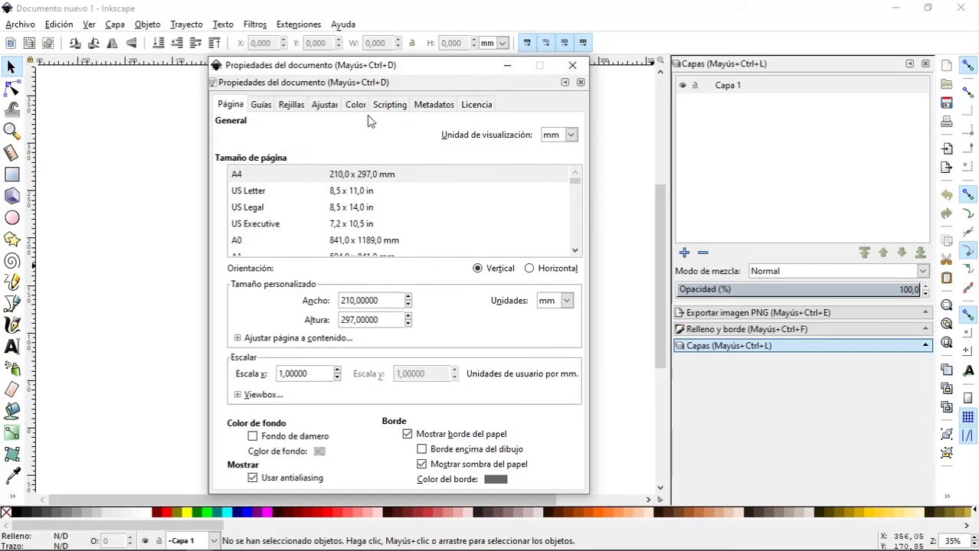
{"action": "left_click", "coordinate": [572, 65]}
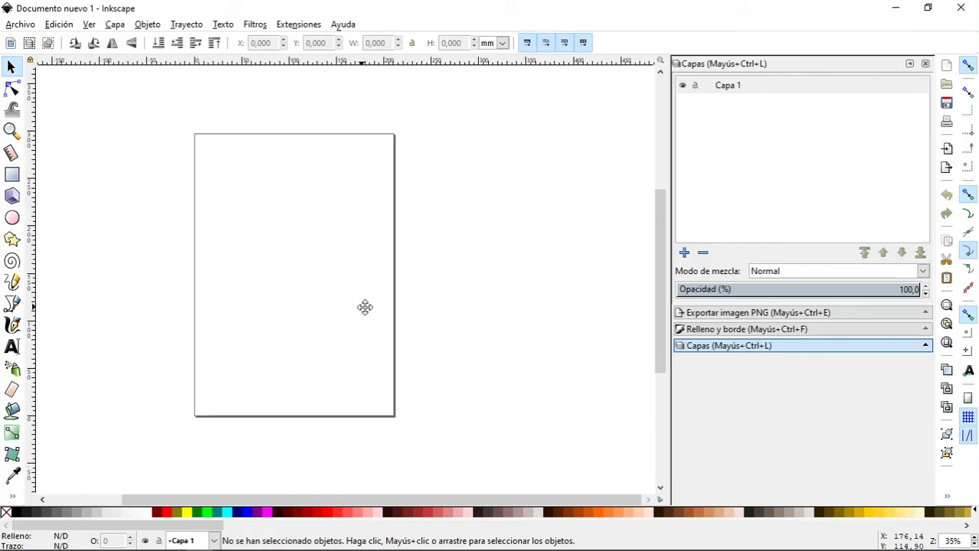
Step: Rename the layer 'Capa 1' to 'Referencia'
{"action": "left_click_drag", "start_coordinate": [365, 307], "coordinate": [412, 320]}
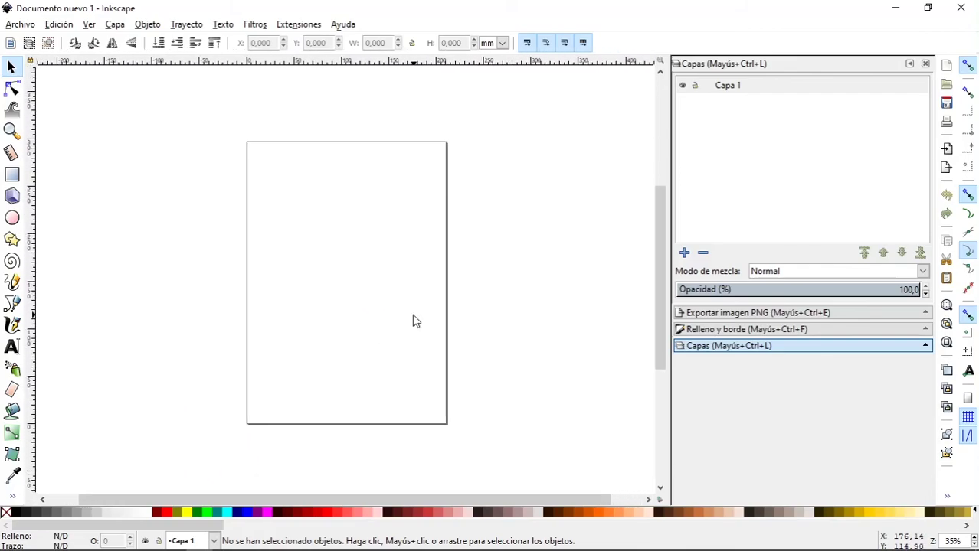
{"action": "mouse_move", "coordinate": [333, 295]}
{"action": "left_mouse_down"}
{"action": "mouse_move", "coordinate": [371, 266]}
{"action": "mouse_move", "coordinate": [346, 272]}
{"action": "left_mouse_up"}
{"action": "left_click", "coordinate": [737, 89]}
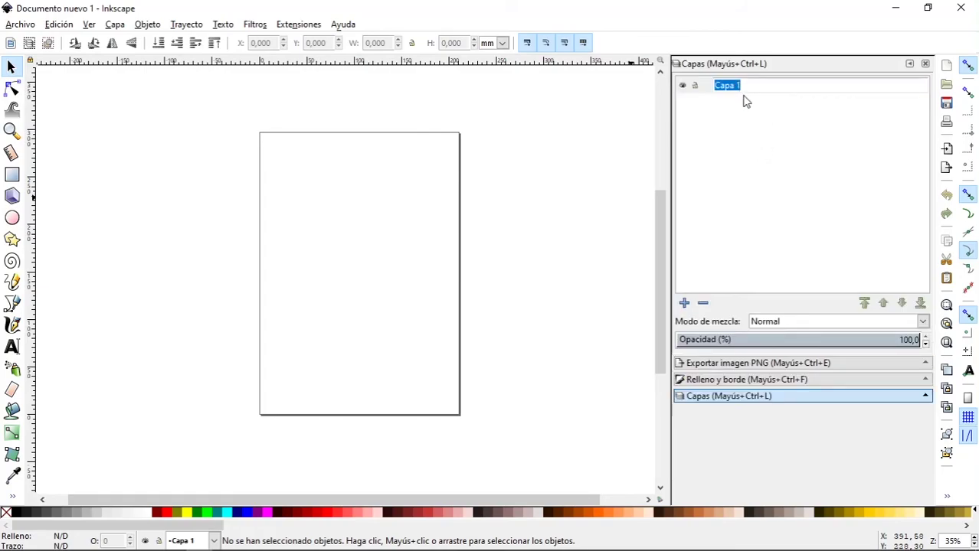
{"action": "type", "text": "rencia"}
{"action": "key", "text": "Return"}
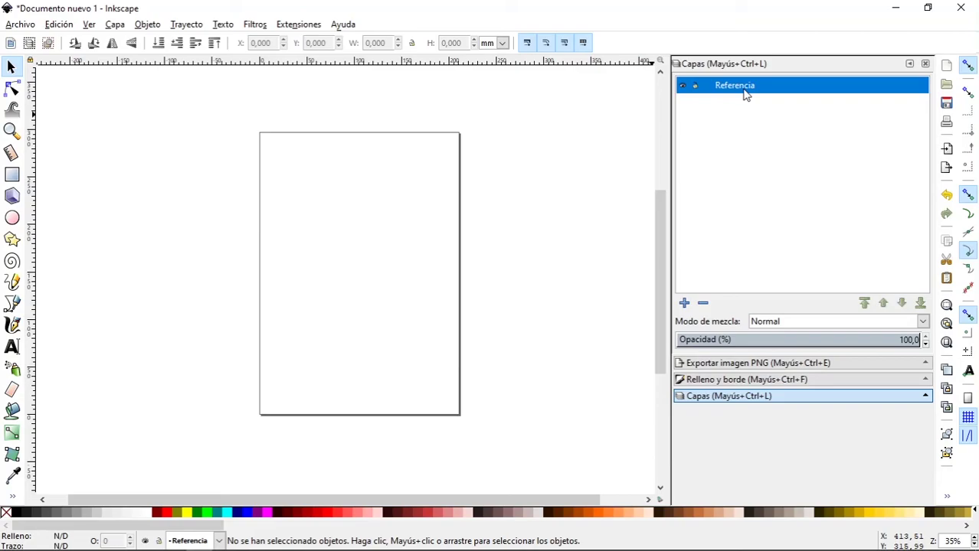
Step: Add a locked 'Linea' layer above Referencia, then make Referencia the current layer
{"action": "left_click", "coordinate": [685, 303]}
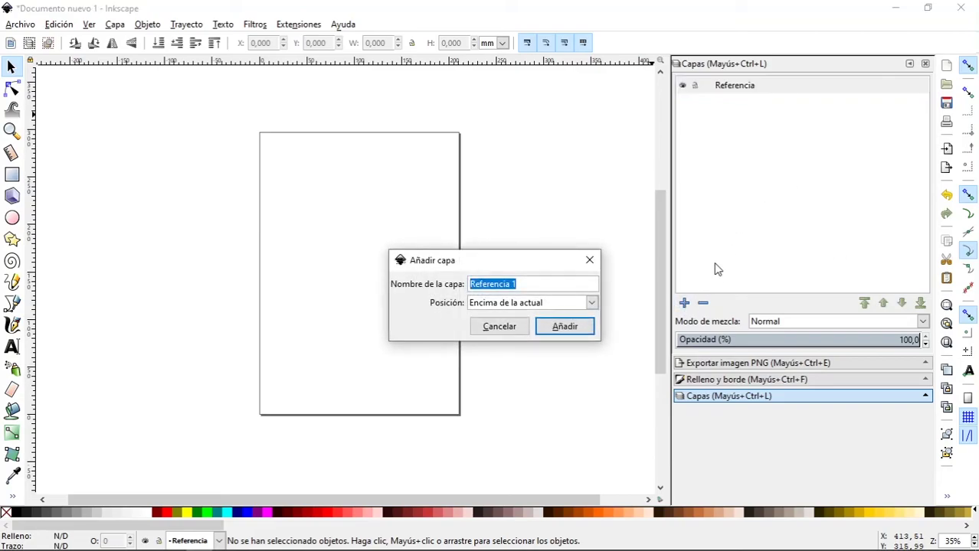
{"action": "type", "text": "Linea"}
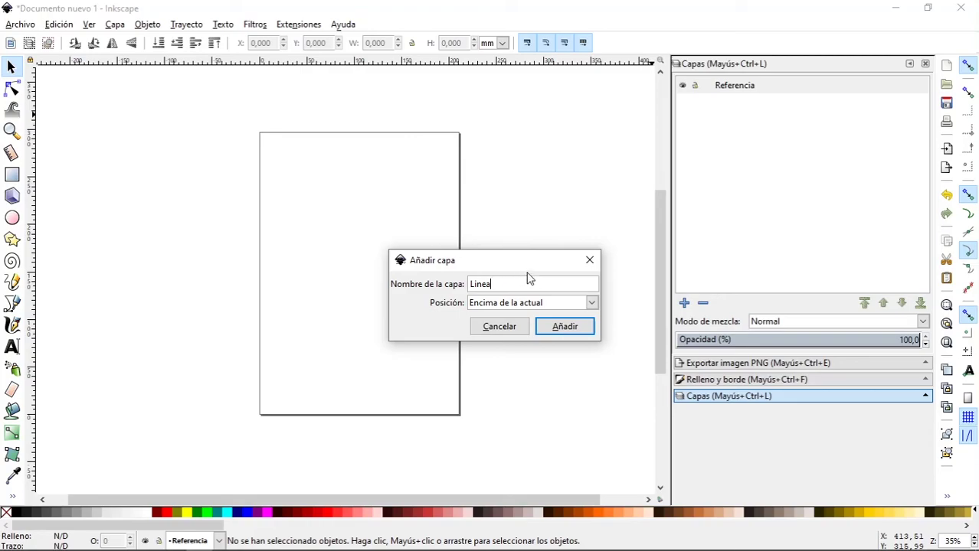
{"action": "left_click", "coordinate": [591, 304]}
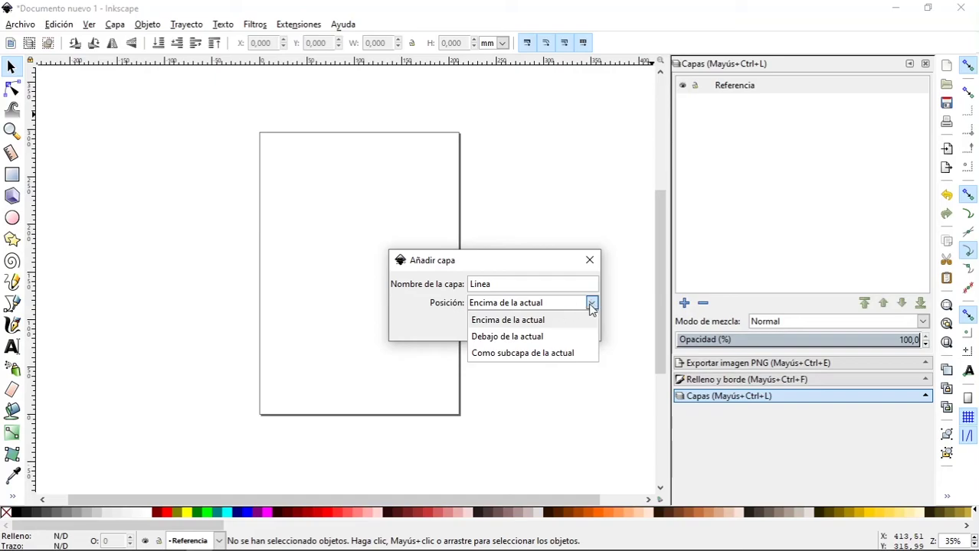
{"action": "left_click", "coordinate": [590, 305]}
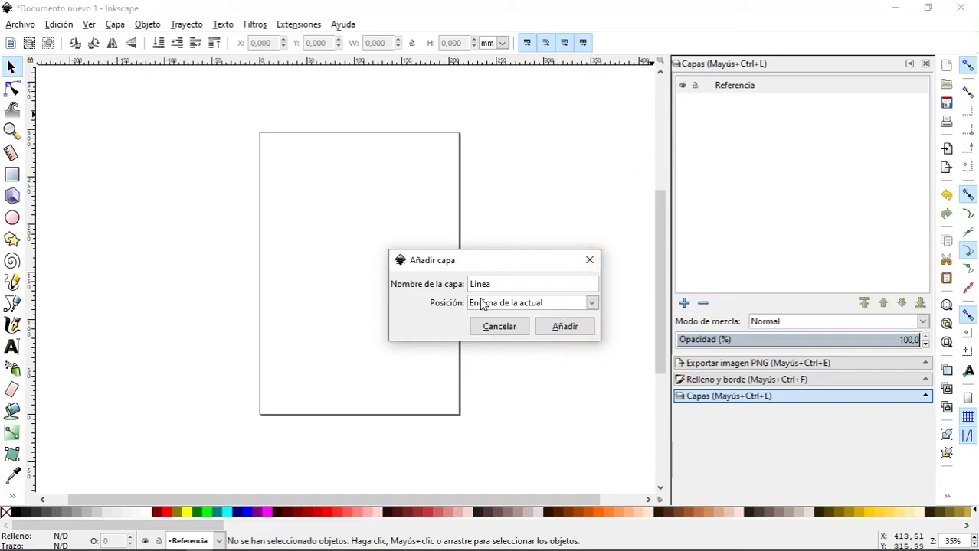
{"action": "left_click", "coordinate": [548, 331]}
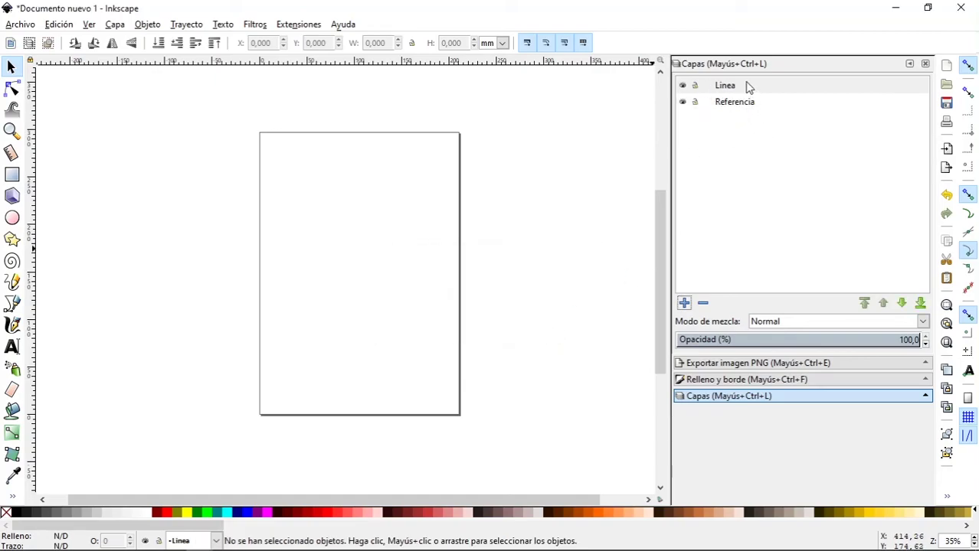
{"action": "left_click", "coordinate": [694, 86]}
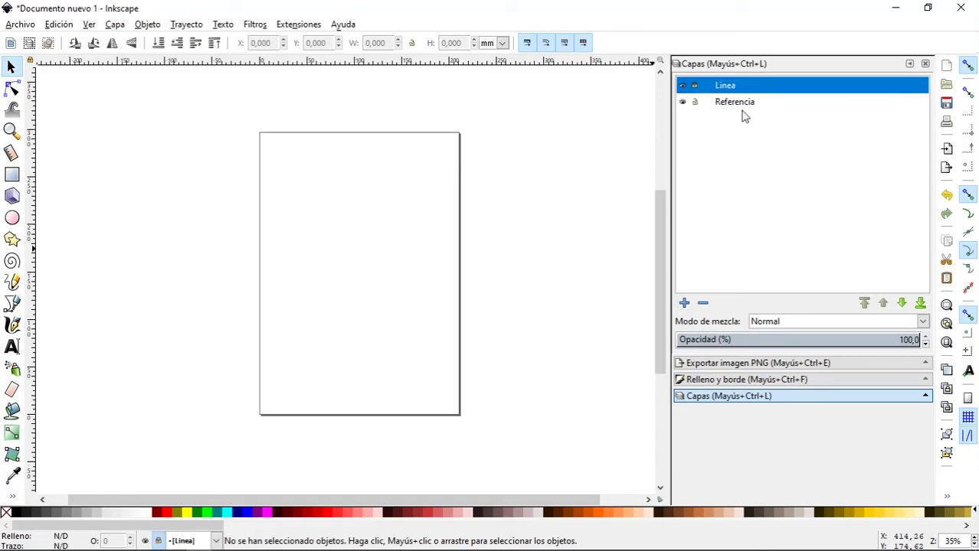
{"action": "left_click", "coordinate": [748, 103]}
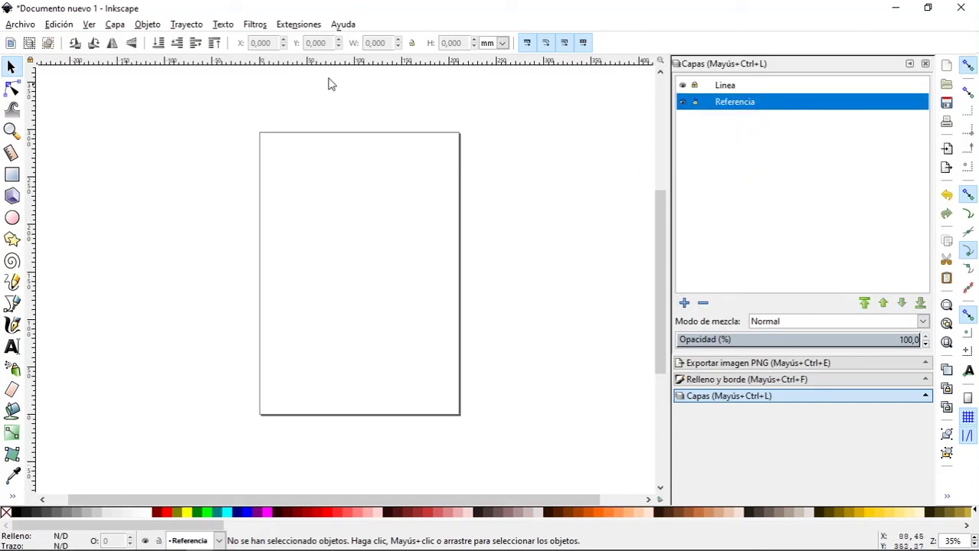
Step: Import the cerebro image from the desktop's cerebro folder via Archivo > Importar
{"action": "left_click", "coordinate": [29, 26]}
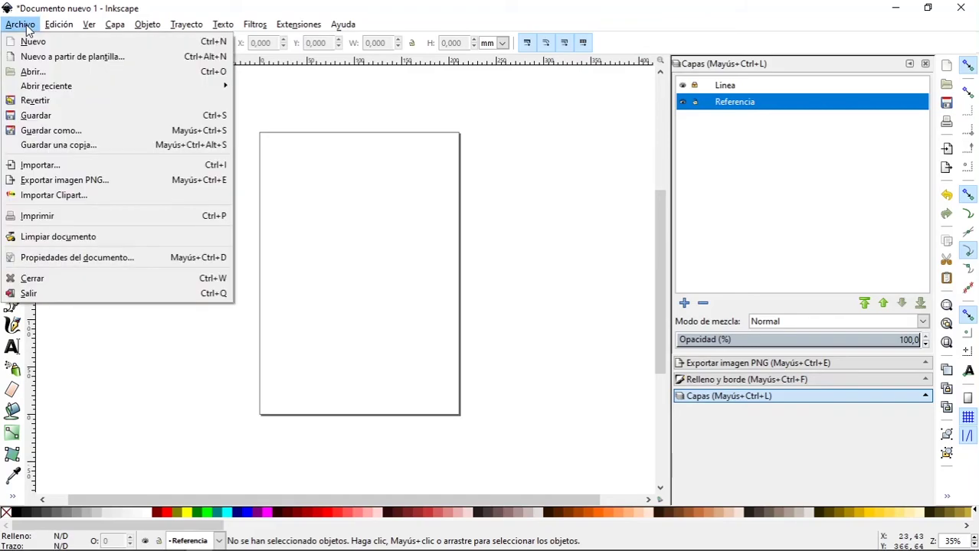
{"action": "left_click", "coordinate": [70, 170]}
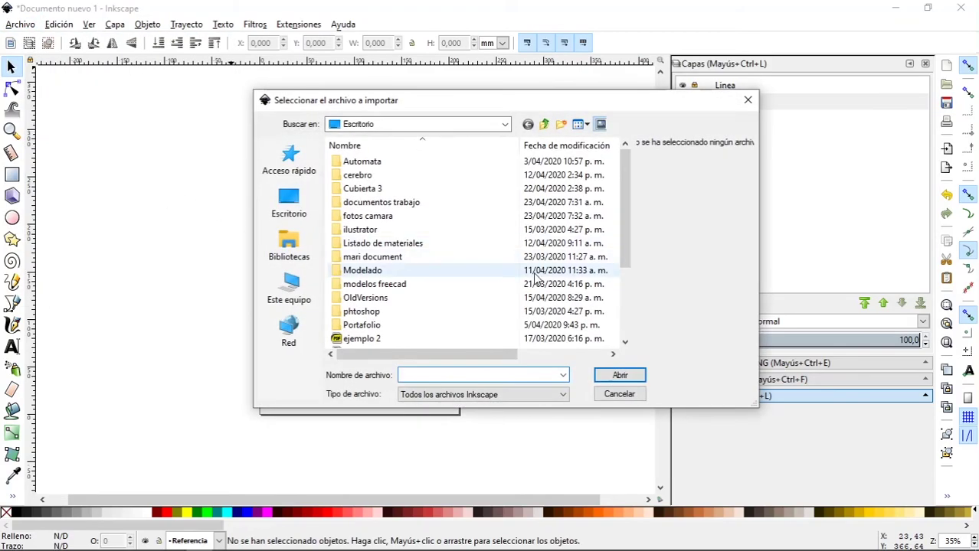
{"action": "mouse_move", "coordinate": [623, 211]}
{"action": "left_mouse_down"}
{"action": "mouse_move", "coordinate": [627, 320]}
{"action": "mouse_move", "coordinate": [622, 156]}
{"action": "mouse_move", "coordinate": [619, 291]}
{"action": "mouse_move", "coordinate": [625, 177]}
{"action": "left_mouse_up"}
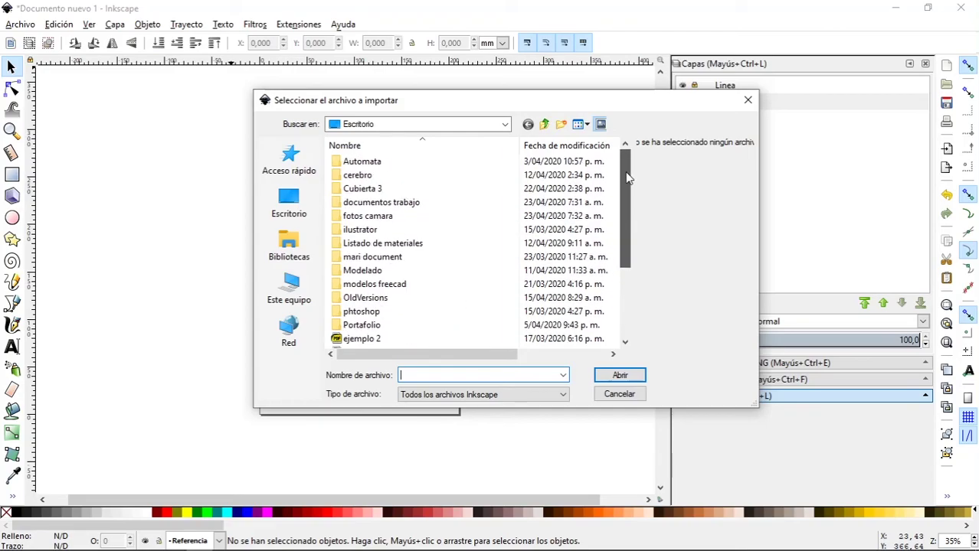
{"action": "double_click", "coordinate": [444, 176]}
{"action": "left_click", "coordinate": [389, 193]}
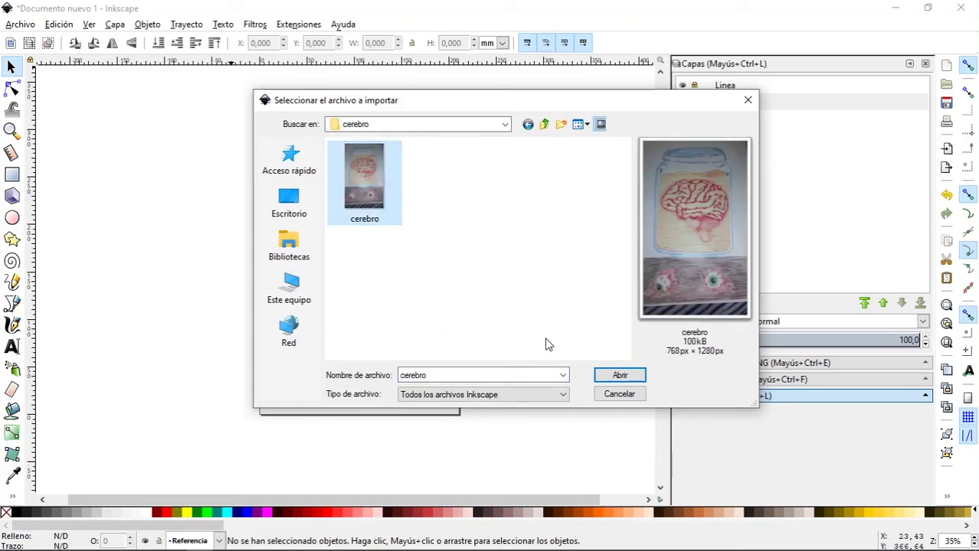
{"action": "left_click", "coordinate": [619, 376]}
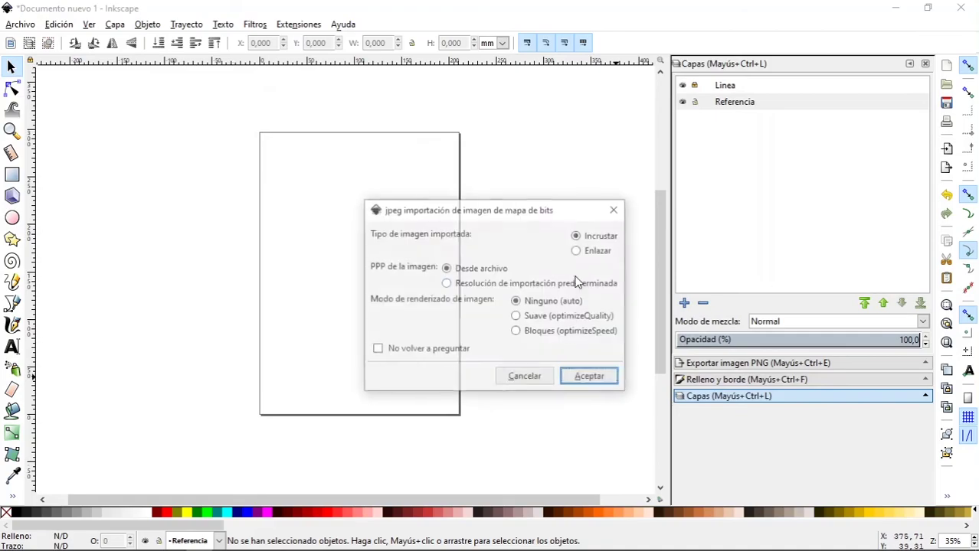
Step: Embed the cerebro image with default options and move it over the page
{"action": "left_click", "coordinate": [566, 383]}
{"action": "mouse_move", "coordinate": [549, 328]}
{"action": "left_mouse_down"}
{"action": "mouse_move", "coordinate": [312, 280]}
{"action": "mouse_move", "coordinate": [392, 301]}
{"action": "left_mouse_up"}
{"action": "left_click_drag", "start_coordinate": [430, 333], "coordinate": [387, 306]}
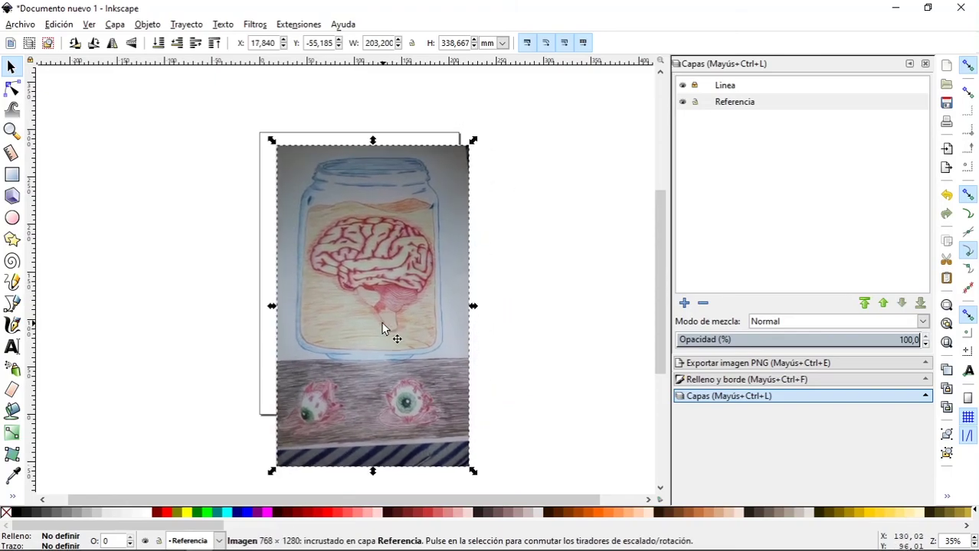
{"action": "left_click_drag", "start_coordinate": [419, 366], "coordinate": [433, 358]}
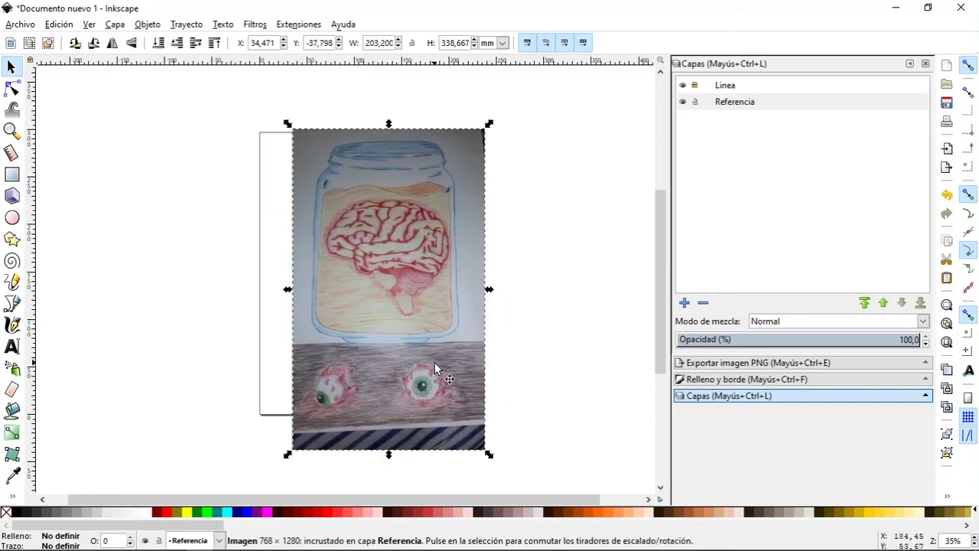
Step: Scale the photo down proportionally to about 136 × 227 mm so it fits the A4 page
{"action": "mouse_move", "coordinate": [491, 458]}
{"action": "left_mouse_down"}
{"action": "mouse_move", "coordinate": [466, 390]}
{"action": "mouse_move", "coordinate": [459, 426]}
{"action": "mouse_move", "coordinate": [427, 382]}
{"action": "mouse_move", "coordinate": [507, 453]}
{"action": "left_mouse_up"}
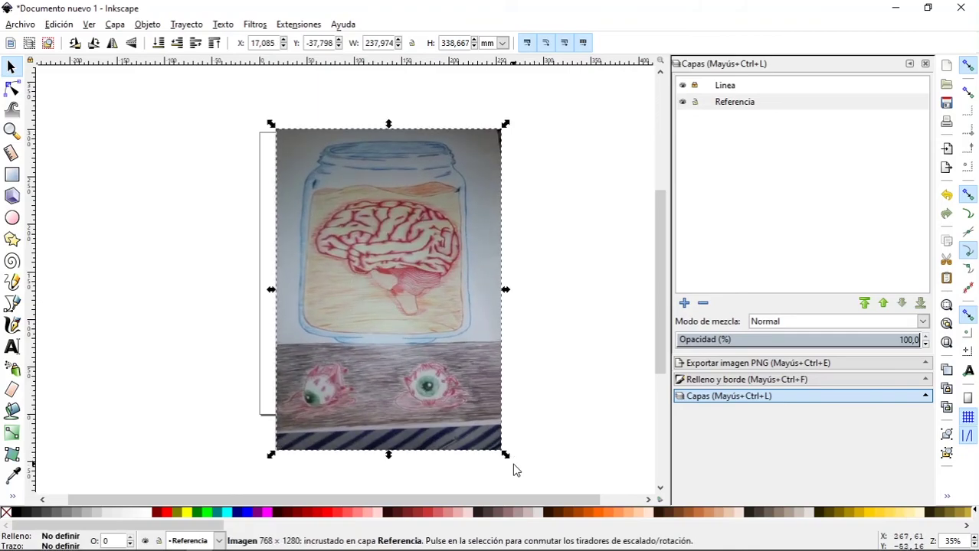
{"action": "key", "text": "ctrl+z"}
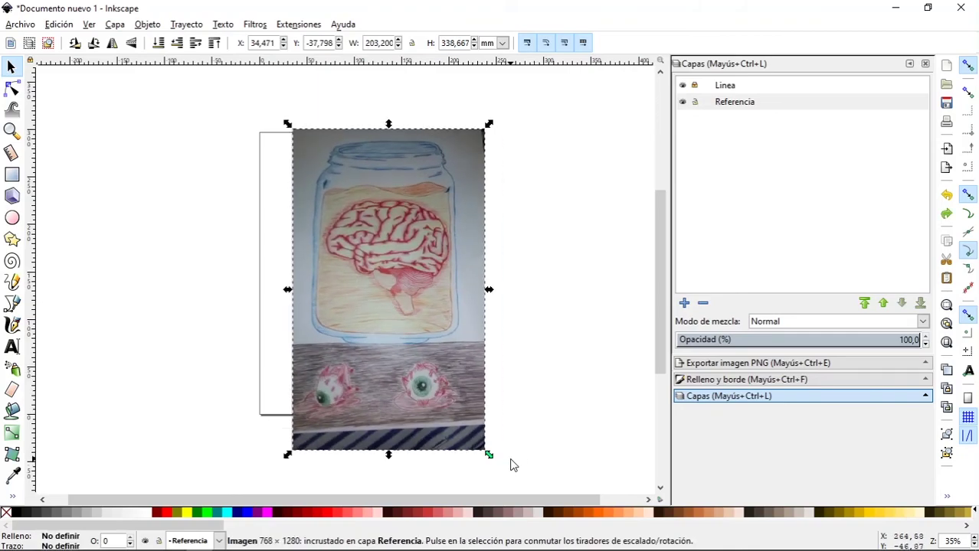
{"action": "mouse_move", "coordinate": [488, 457]}
{"action": "left_mouse_down"}
{"action": "mouse_move", "coordinate": [410, 334]}
{"action": "mouse_move", "coordinate": [448, 357]}
{"action": "mouse_move", "coordinate": [472, 398]}
{"action": "mouse_move", "coordinate": [463, 373]}
{"action": "left_mouse_up"}
{"action": "left_click_drag", "start_coordinate": [399, 288], "coordinate": [397, 317]}
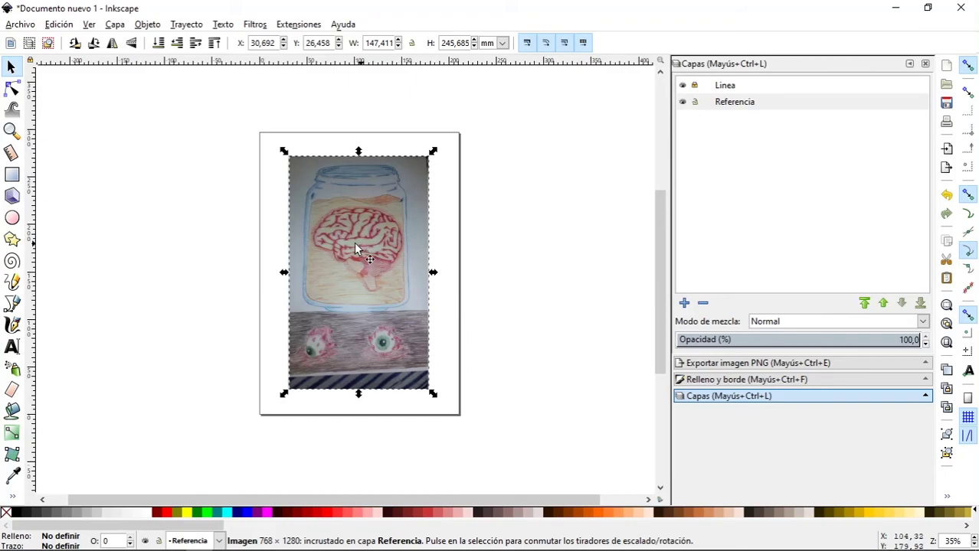
{"action": "left_click", "coordinate": [374, 284]}
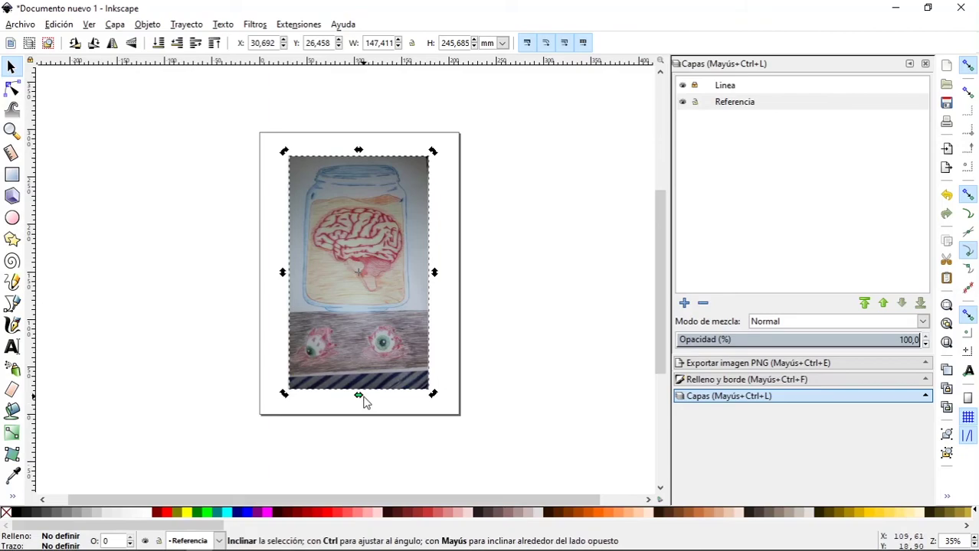
{"action": "left_click", "coordinate": [370, 341]}
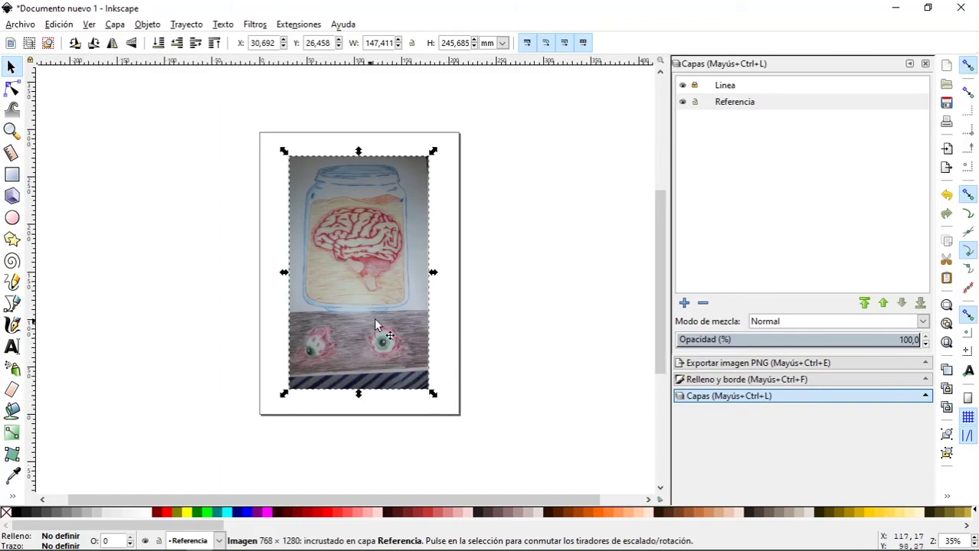
{"action": "left_click_drag", "start_coordinate": [441, 387], "coordinate": [438, 373]}
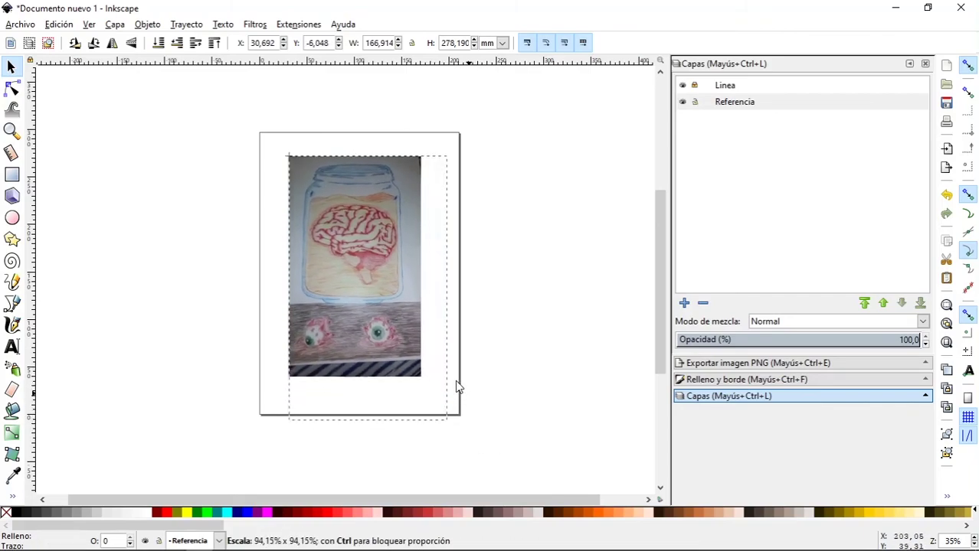
{"action": "left_click_drag", "start_coordinate": [438, 373], "coordinate": [420, 374]}
{"action": "left_click_drag", "start_coordinate": [361, 316], "coordinate": [359, 316]}
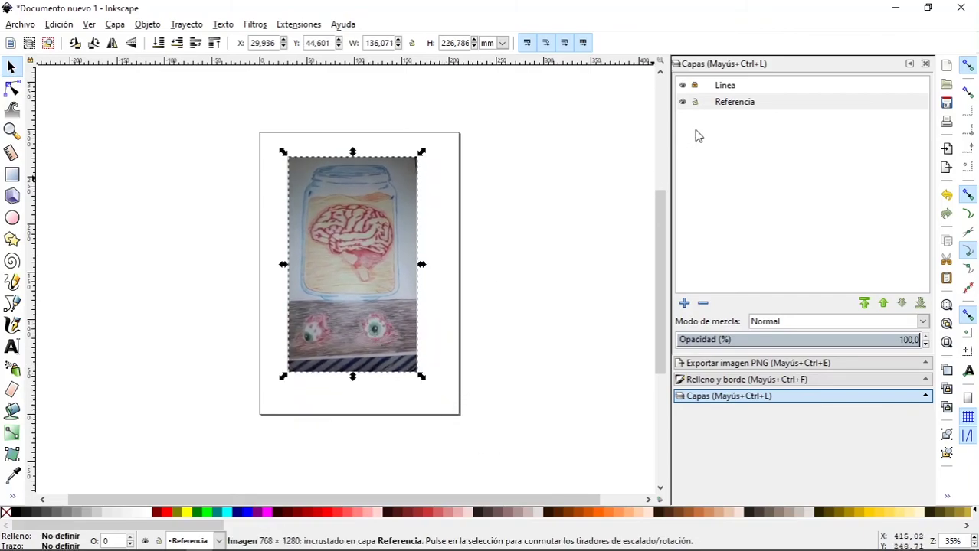
Step: Lock the Referencia layer and lower its opacity to 57%
{"action": "left_click", "coordinate": [694, 102]}
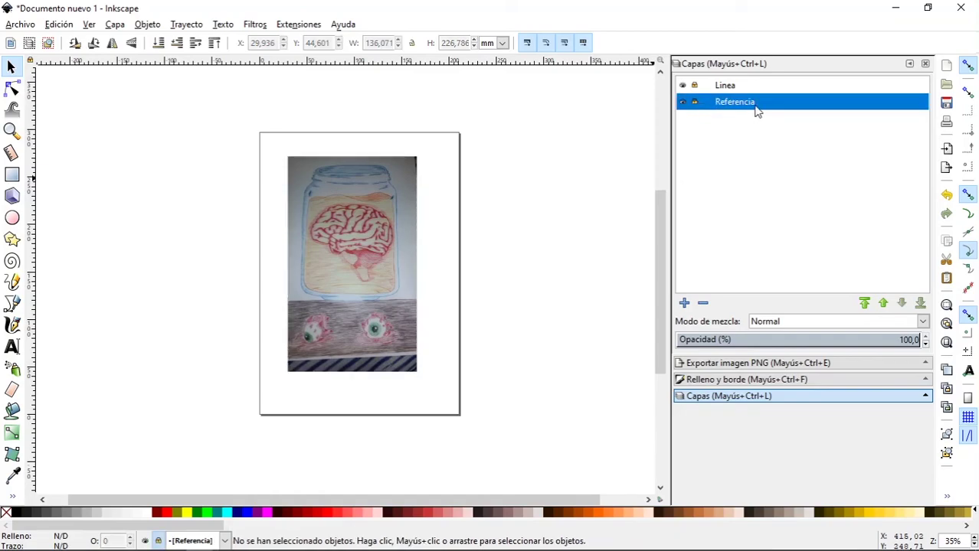
{"action": "left_click", "coordinate": [733, 86]}
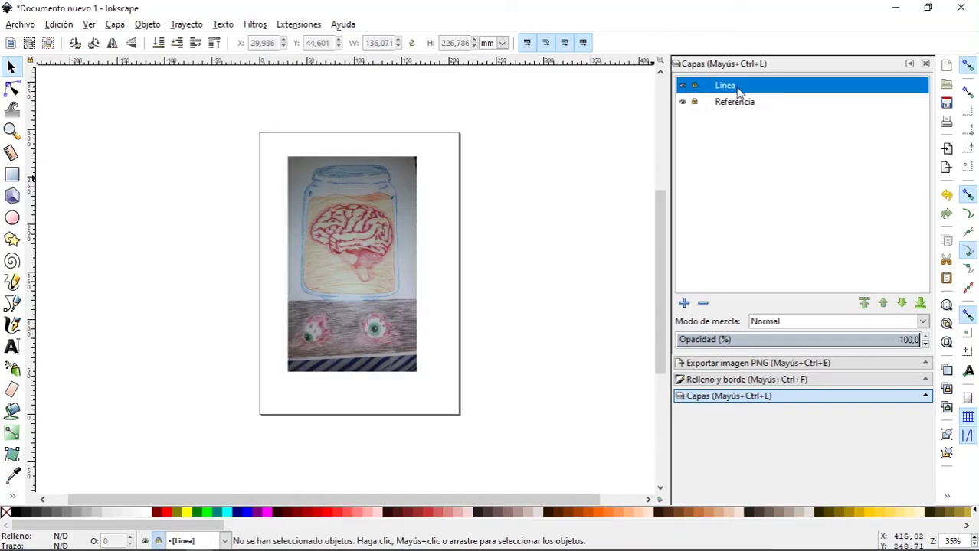
{"action": "left_click", "coordinate": [694, 85]}
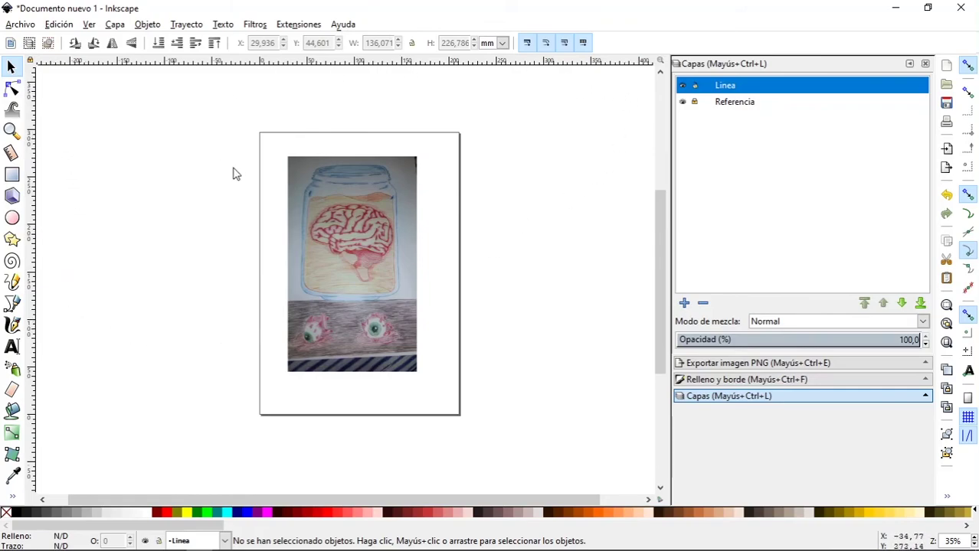
{"action": "left_click", "coordinate": [729, 103]}
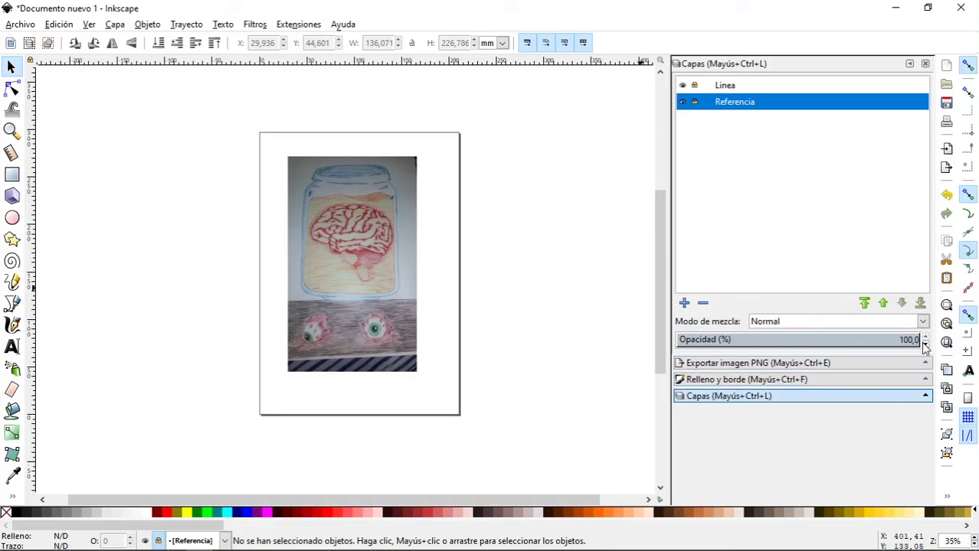
{"action": "left_click_drag", "start_coordinate": [925, 347], "coordinate": [925, 347]}
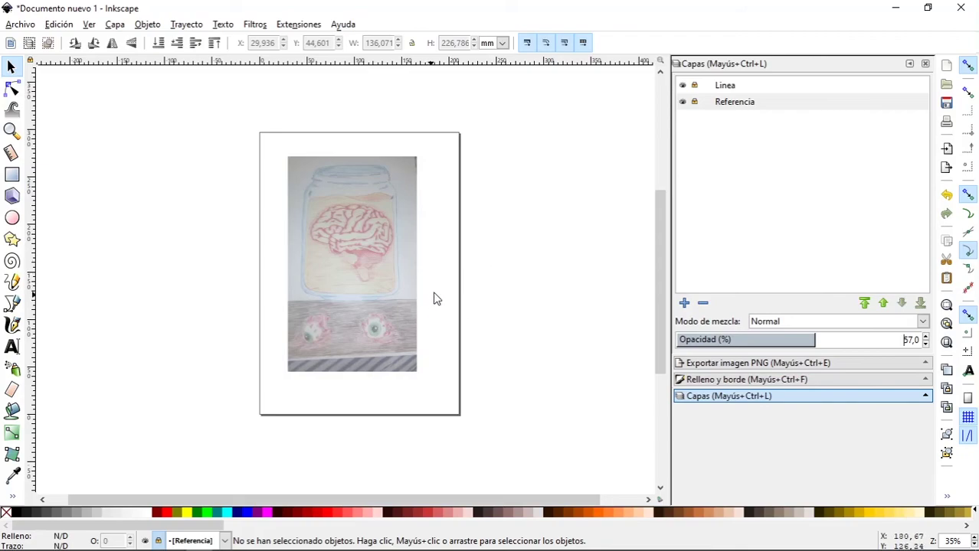
{"action": "left_click", "coordinate": [753, 169]}
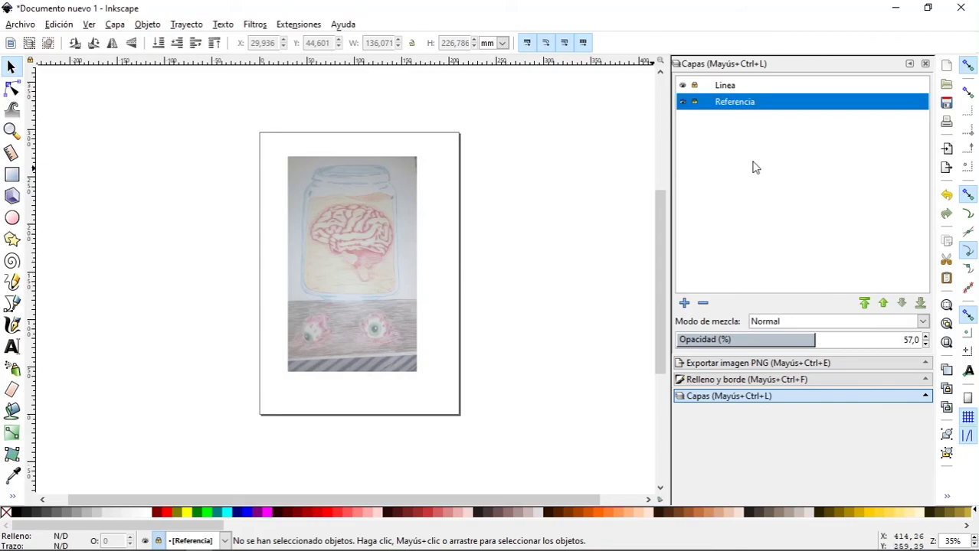
Step: Make Linea the current, unlocked layer and zoom in on the brain in the jar
{"action": "left_click", "coordinate": [733, 88]}
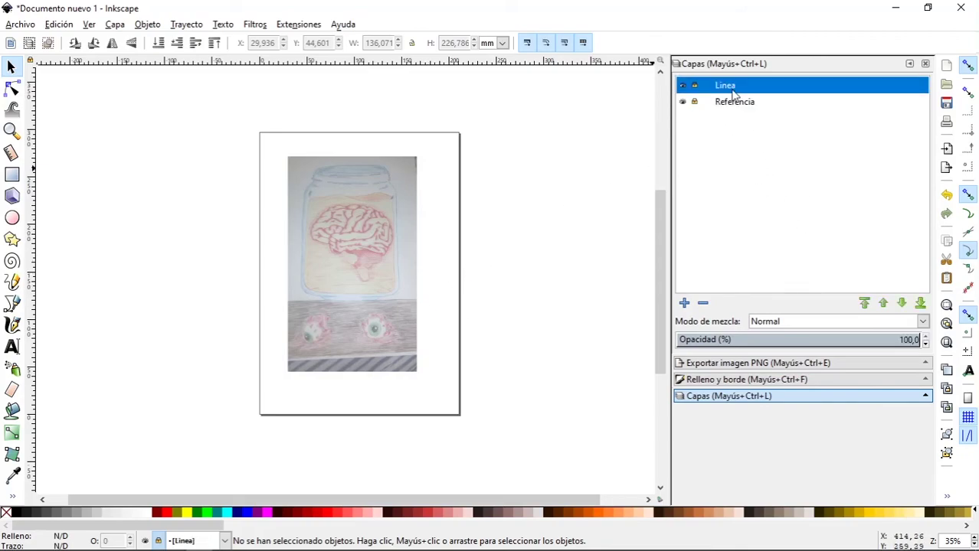
{"action": "left_click", "coordinate": [695, 86]}
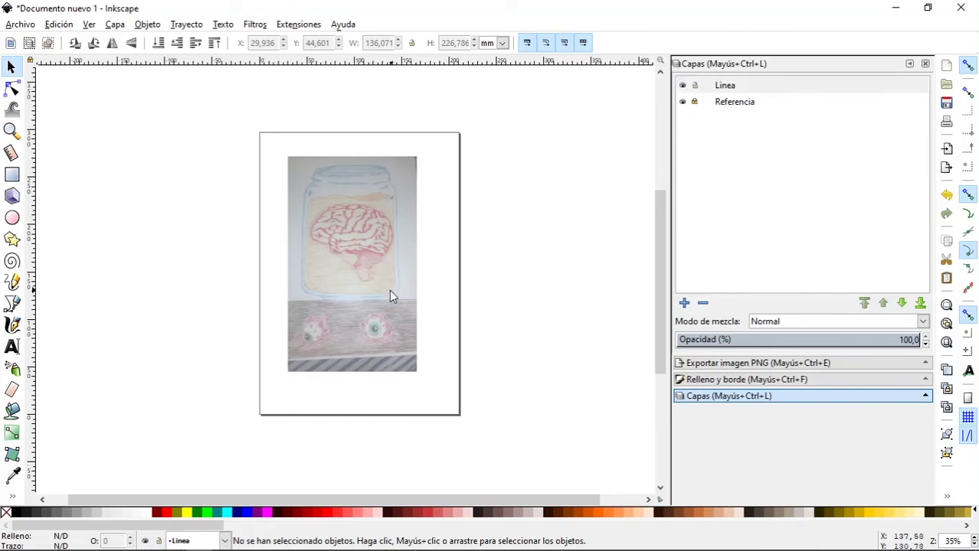
{"action": "scroll", "coordinate": [373, 231], "scroll_direction": "up", "scroll_amount": 2, "text": "ctrl"}
{"action": "scroll", "coordinate": [372, 231], "scroll_direction": "up", "scroll_amount": 2, "text": "ctrl"}
{"action": "scroll", "coordinate": [372, 231], "scroll_direction": "up", "scroll_amount": 1, "text": "ctrl"}
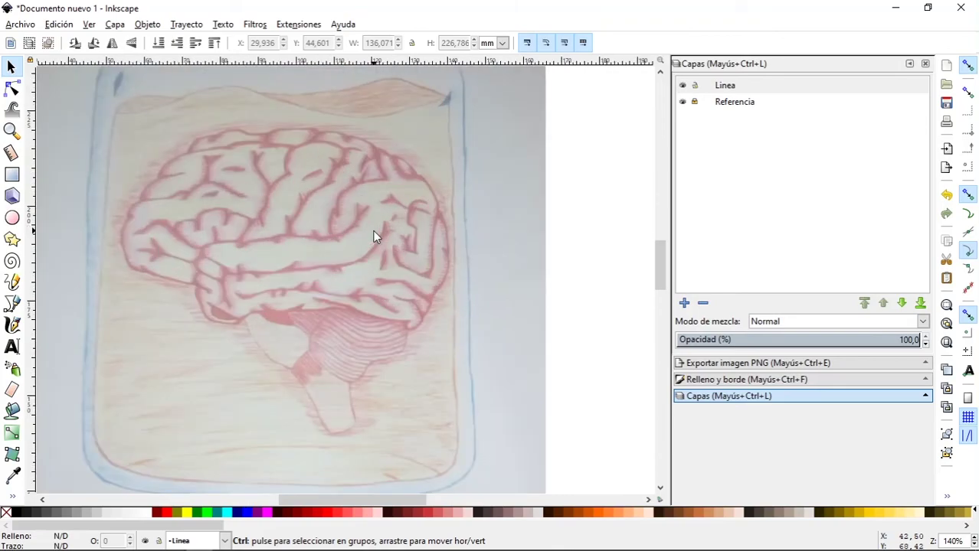
{"action": "scroll", "coordinate": [372, 231], "scroll_direction": "down", "scroll_amount": 3, "text": "ctrl"}
{"action": "scroll", "coordinate": [300, 228], "scroll_direction": "up", "scroll_amount": 2, "text": "ctrl"}
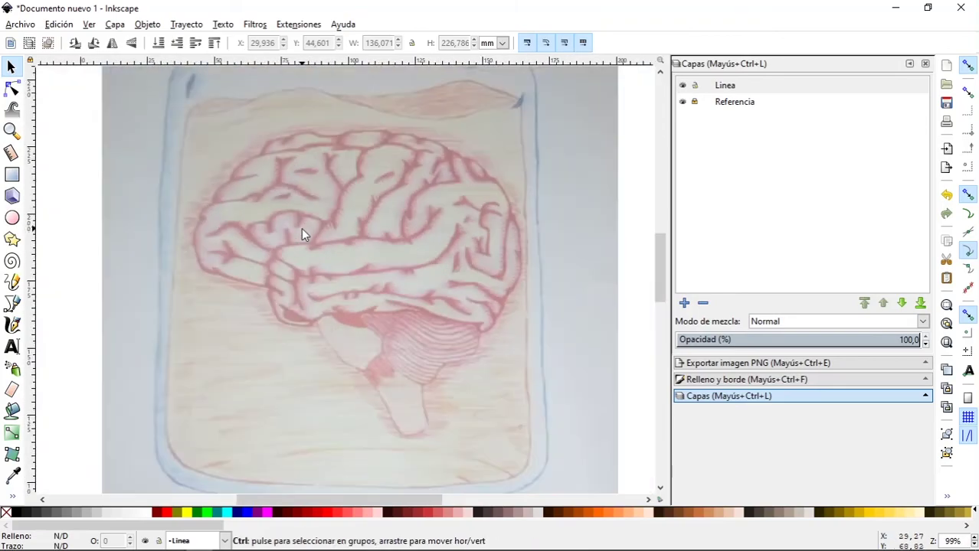
{"action": "scroll", "coordinate": [300, 228], "scroll_direction": "down", "scroll_amount": 2, "text": "ctrl"}
{"action": "scroll", "coordinate": [301, 228], "scroll_direction": "up", "scroll_amount": 2, "text": "ctrl"}
{"action": "scroll", "coordinate": [301, 228], "scroll_direction": "down", "scroll_amount": 1, "text": "ctrl"}
{"action": "scroll", "coordinate": [301, 228], "scroll_direction": "up", "scroll_amount": 1, "text": "ctrl"}
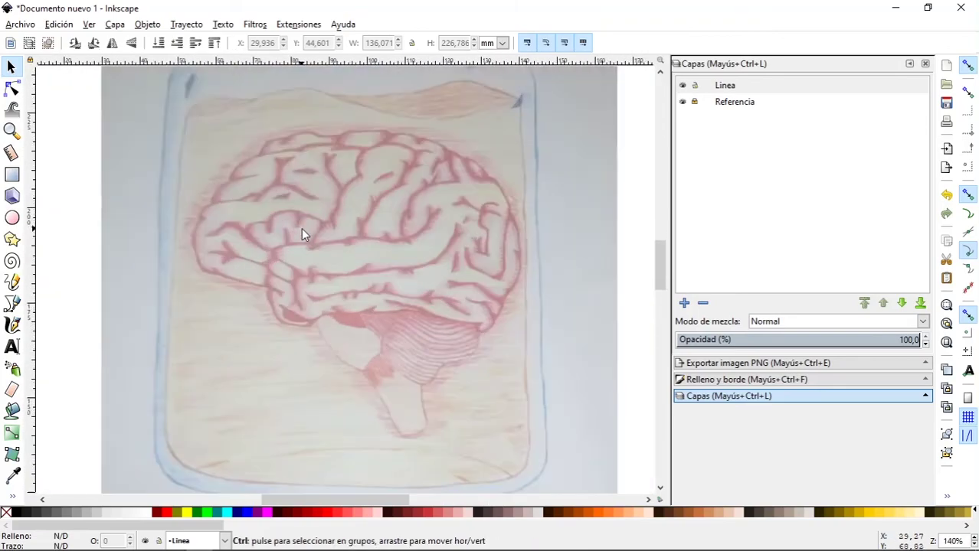
{"action": "scroll", "coordinate": [301, 228], "scroll_direction": "down", "scroll_amount": 1, "text": "ctrl"}
{"action": "scroll", "coordinate": [301, 228], "scroll_direction": "down", "scroll_amount": 2, "text": "ctrl"}
{"action": "scroll", "coordinate": [304, 233], "scroll_direction": "up", "scroll_amount": 5, "text": "ctrl"}
{"action": "scroll", "coordinate": [303, 234], "scroll_direction": "down", "scroll_amount": 1, "text": "ctrl"}
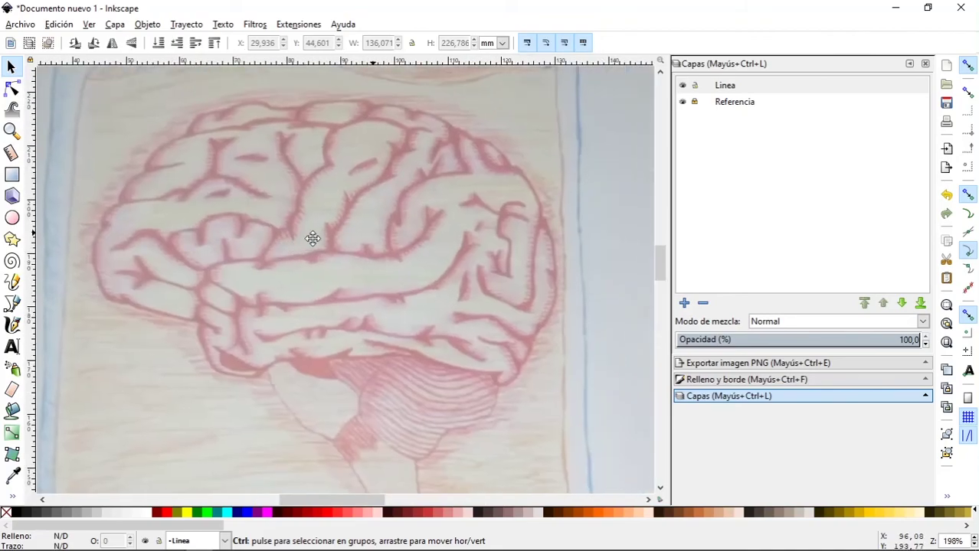
{"action": "scroll", "coordinate": [323, 306], "scroll_direction": "down", "scroll_amount": 1, "text": "ctrl"}
{"action": "scroll", "coordinate": [376, 258], "scroll_direction": "up", "scroll_amount": 1, "text": "ctrl"}
{"action": "scroll", "coordinate": [214, 271], "scroll_direction": "down", "scroll_amount": 1, "text": "ctrl"}
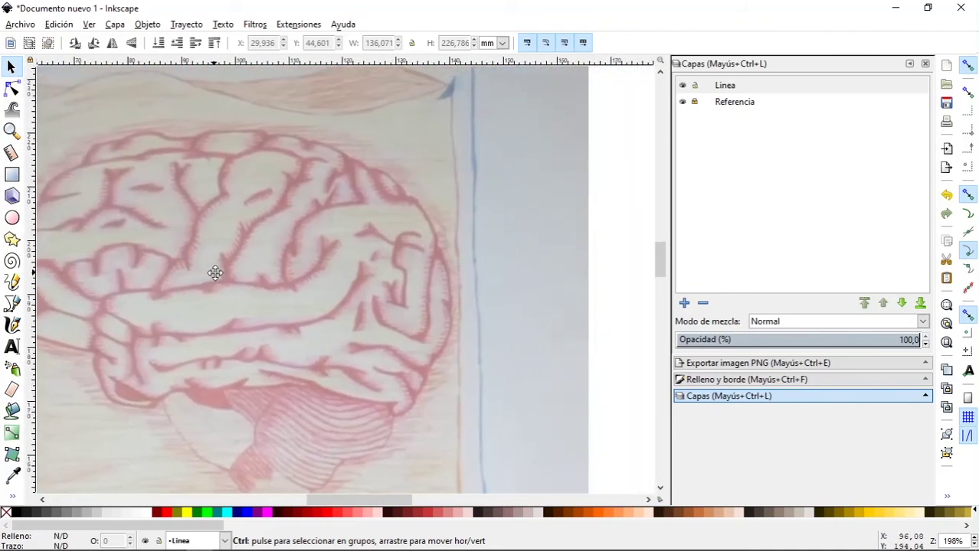
{"action": "scroll", "coordinate": [366, 273], "scroll_direction": "up", "scroll_amount": 1, "text": "ctrl"}
{"action": "scroll", "coordinate": [290, 197], "scroll_direction": "down", "scroll_amount": 1, "text": "ctrl"}
{"action": "scroll", "coordinate": [371, 279], "scroll_direction": "up", "scroll_amount": 1, "text": "ctrl"}
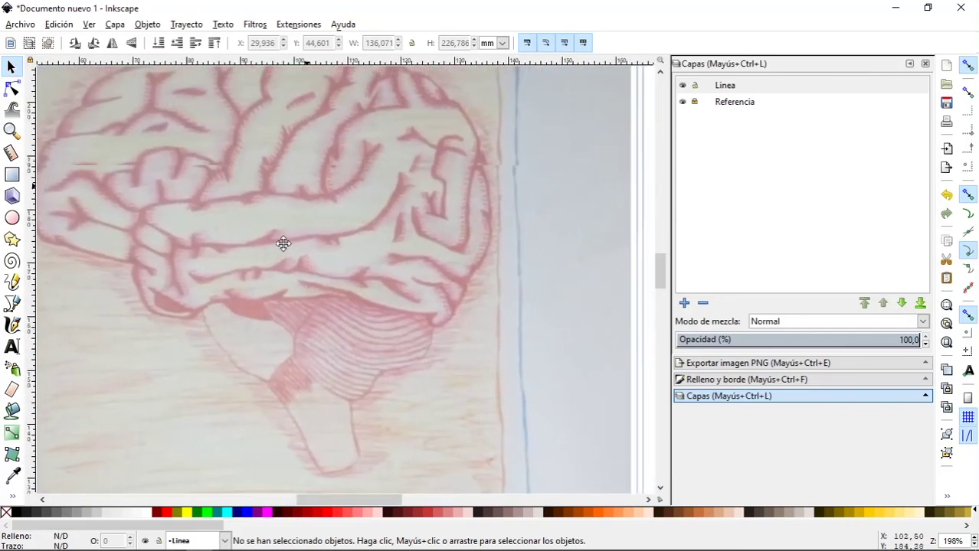
{"action": "scroll", "coordinate": [312, 277], "scroll_direction": "down", "scroll_amount": 1}
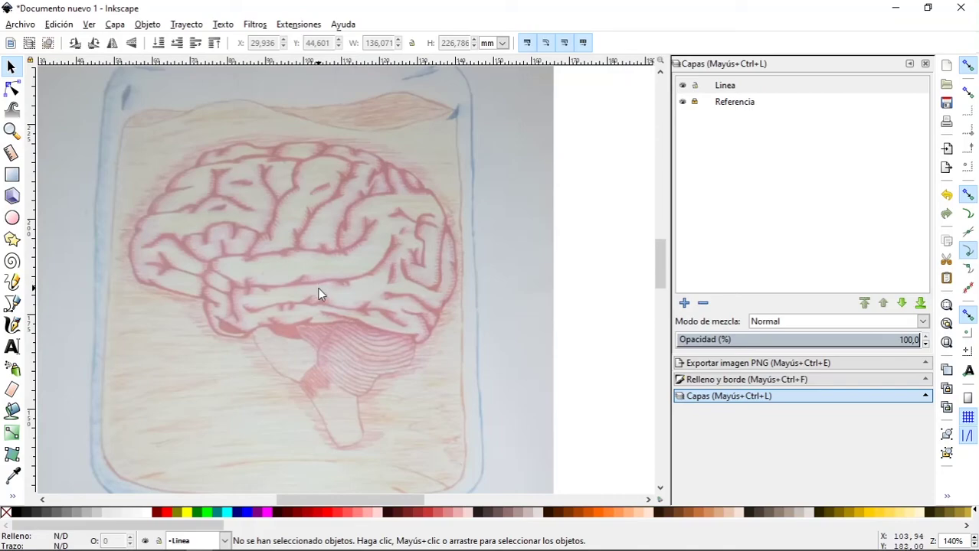
{"action": "scroll", "coordinate": [317, 287], "scroll_direction": "up", "scroll_amount": 1}
{"action": "scroll", "coordinate": [317, 287], "scroll_direction": "down", "scroll_amount": 1}
{"action": "scroll", "coordinate": [352, 293], "scroll_direction": "up", "scroll_amount": 1}
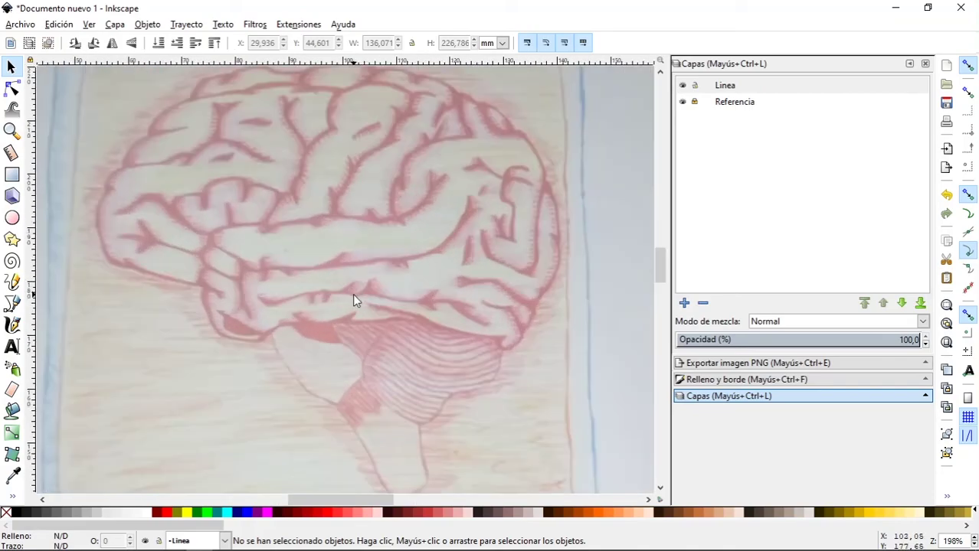
{"action": "scroll", "coordinate": [352, 293], "scroll_direction": "down", "scroll_amount": 1}
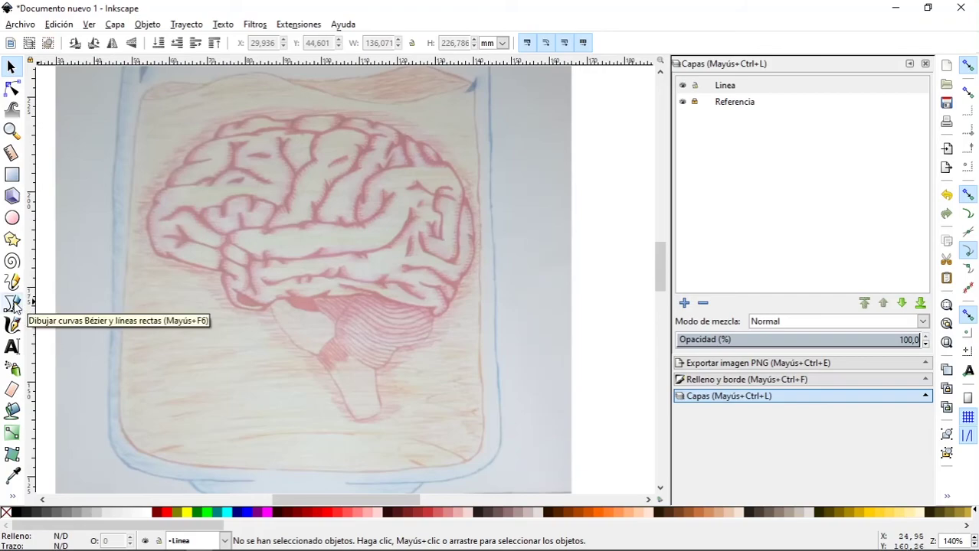
Step: Trace a closed six-node straight outline around the cerebellum and brain stem
{"action": "left_click", "coordinate": [13, 303]}
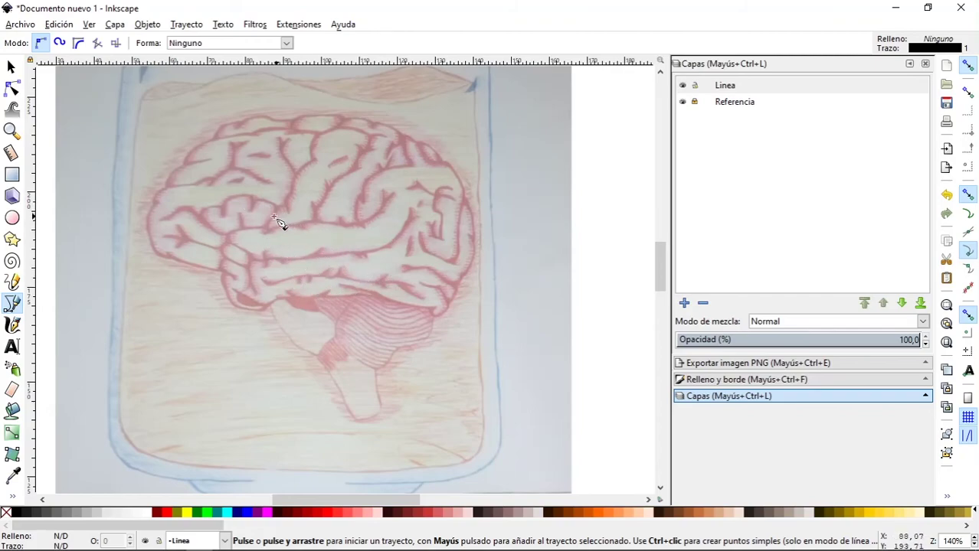
{"action": "scroll", "coordinate": [218, 180], "scroll_direction": "up", "scroll_amount": 2}
{"action": "scroll", "coordinate": [218, 180], "scroll_direction": "down", "scroll_amount": 1}
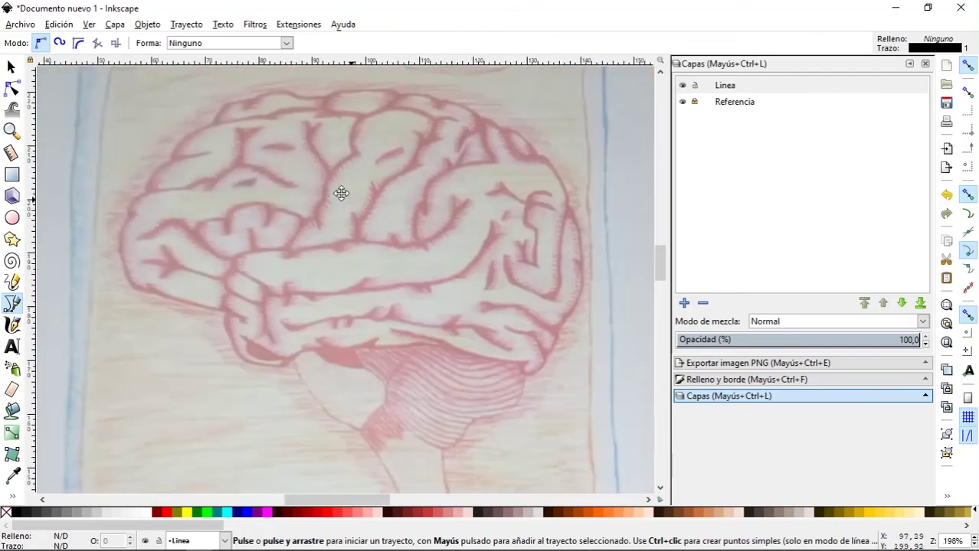
{"action": "scroll", "coordinate": [340, 193], "scroll_direction": "down", "scroll_amount": 5}
{"action": "scroll", "coordinate": [341, 193], "scroll_direction": "right", "scroll_amount": 3}
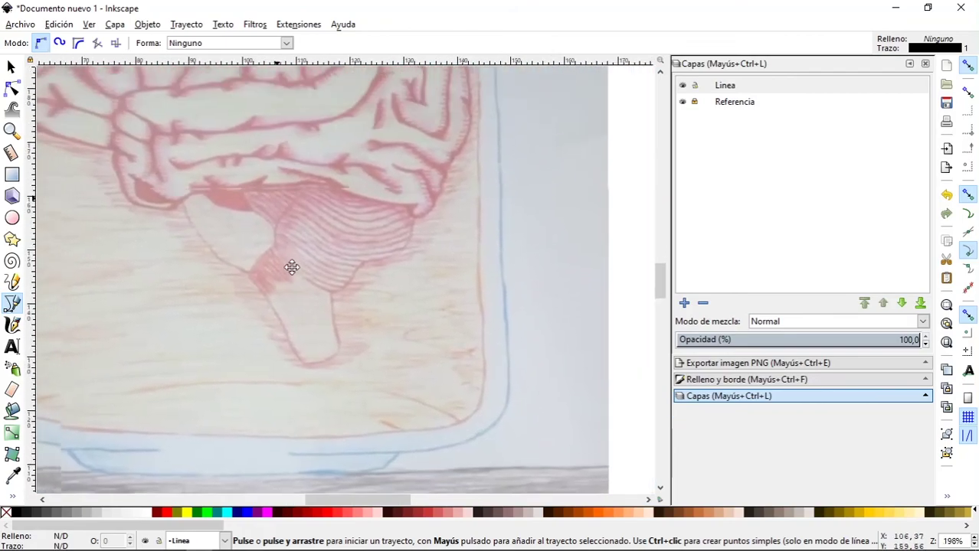
{"action": "left_click", "coordinate": [185, 300]}
{"action": "left_click", "coordinate": [307, 223]}
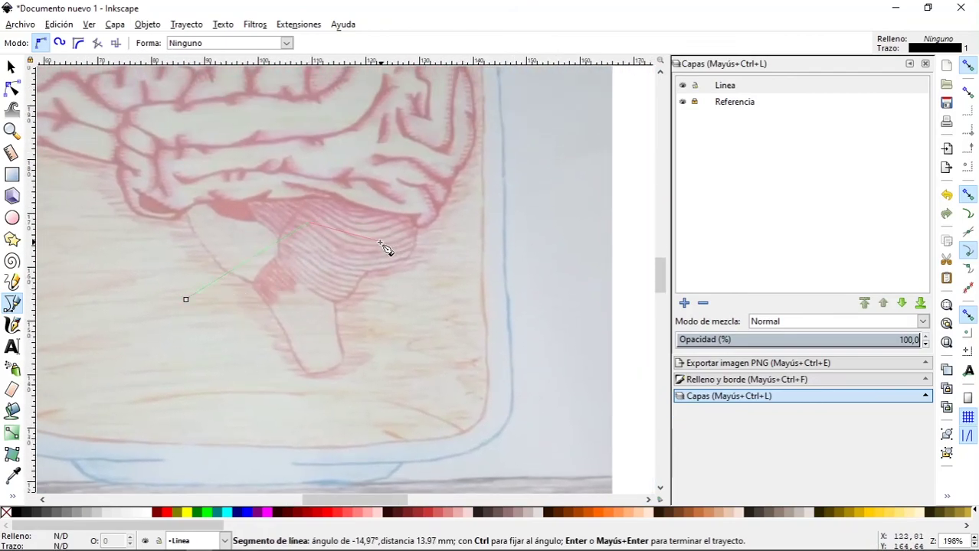
{"action": "left_click", "coordinate": [456, 203]}
{"action": "left_click", "coordinate": [487, 310]}
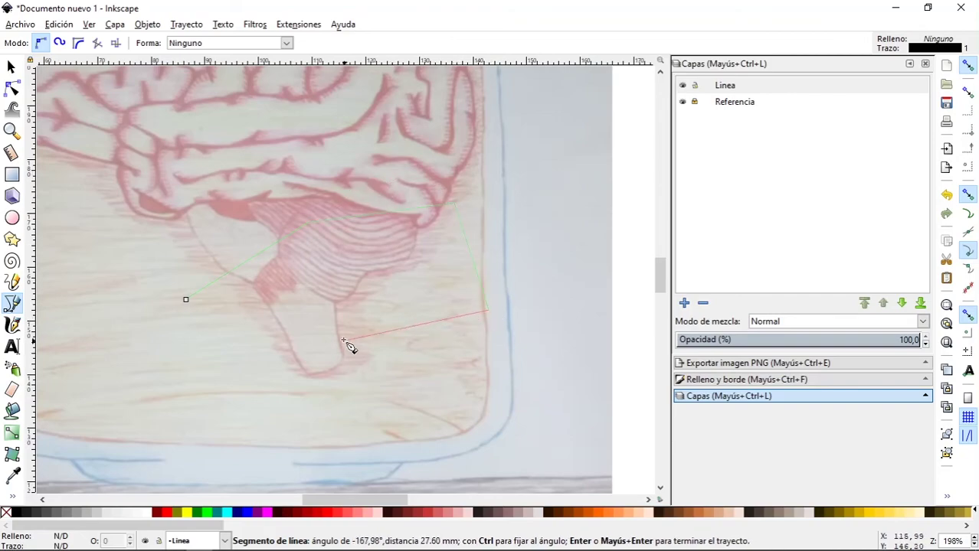
{"action": "left_click", "coordinate": [339, 322]}
{"action": "left_click", "coordinate": [282, 377]}
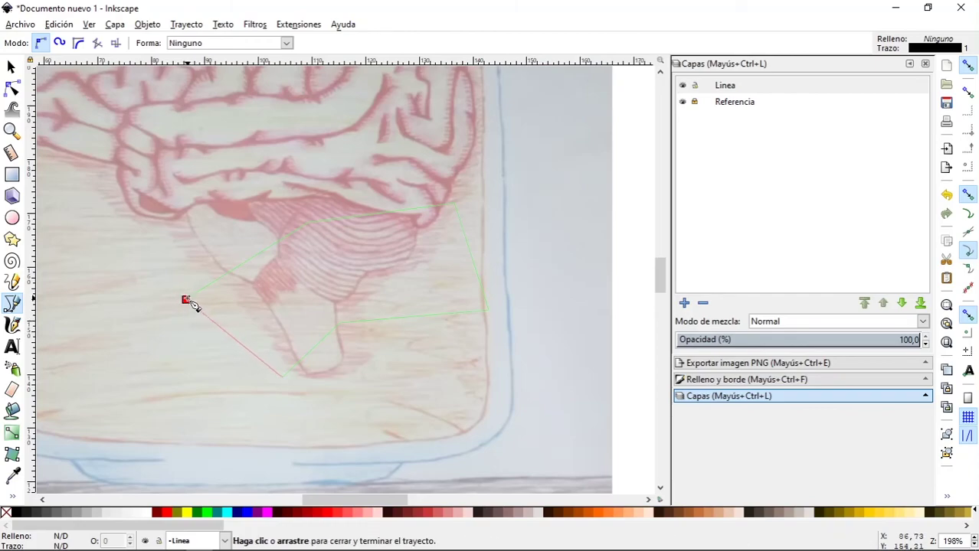
{"action": "left_click", "coordinate": [186, 300]}
Step: Zoom and pan to recentre the view on the new outline
{"action": "scroll", "coordinate": [243, 277], "scroll_direction": "down", "scroll_amount": 3}
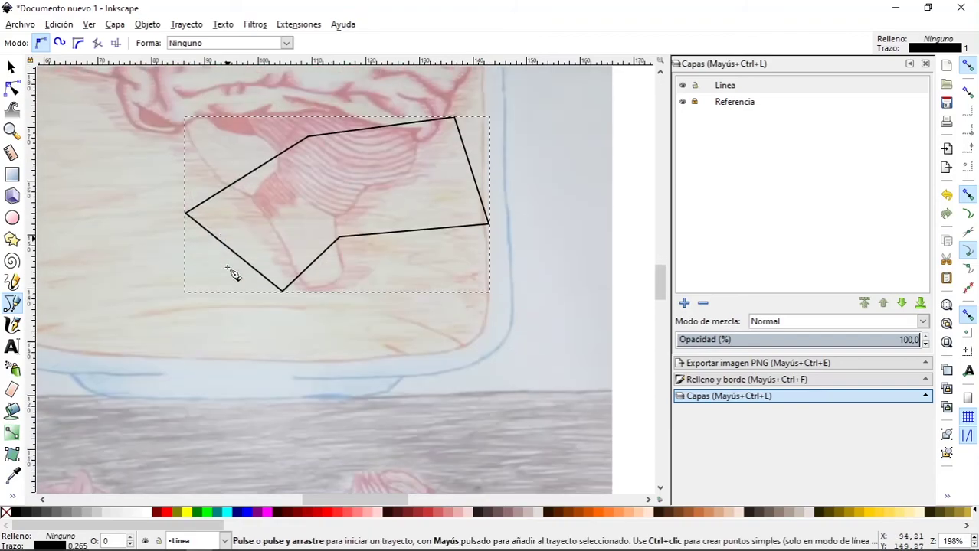
{"action": "scroll", "coordinate": [230, 273], "scroll_direction": "up", "scroll_amount": 2}
{"action": "scroll", "coordinate": [229, 241], "scroll_direction": "up", "scroll_amount": 3, "text": "ctrl"}
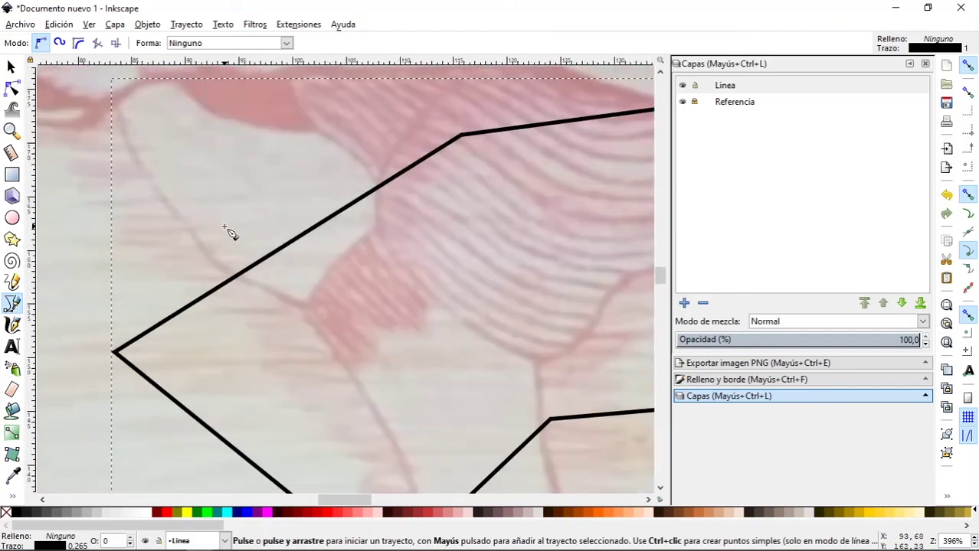
{"action": "scroll", "coordinate": [229, 234], "scroll_direction": "down", "scroll_amount": 1, "text": "ctrl"}
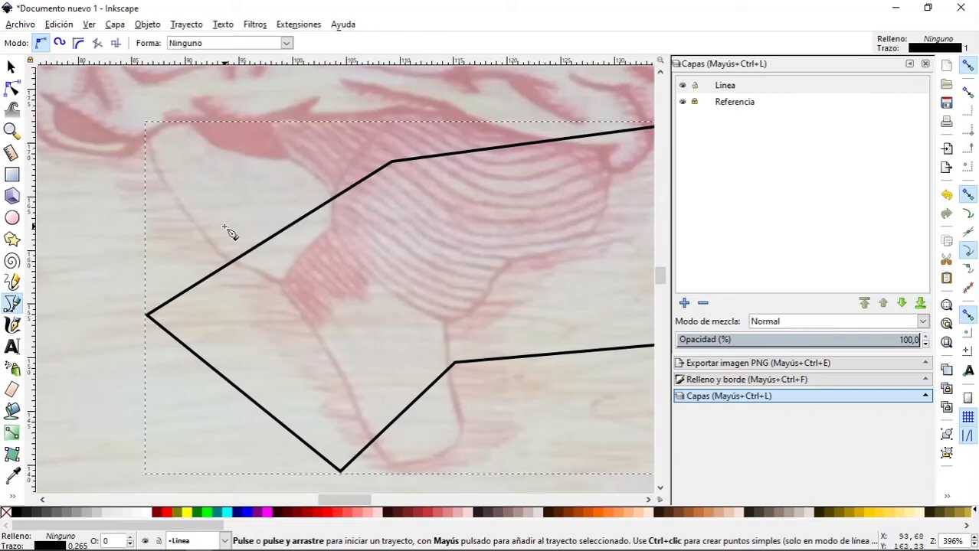
{"action": "scroll", "coordinate": [230, 233], "scroll_direction": "down", "scroll_amount": 2, "text": "ctrl"}
{"action": "mouse_move", "coordinate": [285, 252]}
{"action": "left_mouse_down"}
{"action": "mouse_move", "coordinate": [273, 298]}
{"action": "mouse_move", "coordinate": [308, 304]}
{"action": "left_mouse_up"}
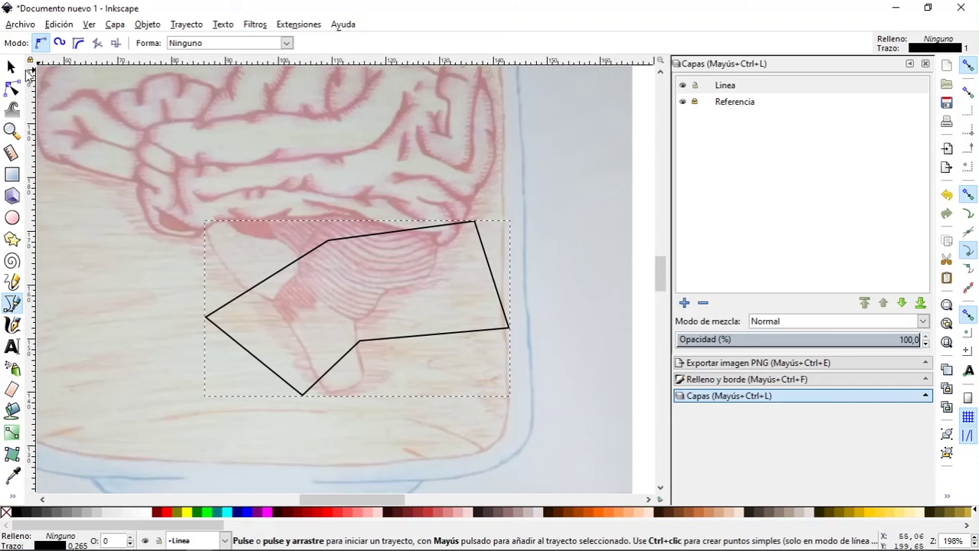
{"action": "left_click", "coordinate": [11, 68]}
Step: Delete the unwanted straight-edged polygon outline
{"action": "key", "text": "Delete"}
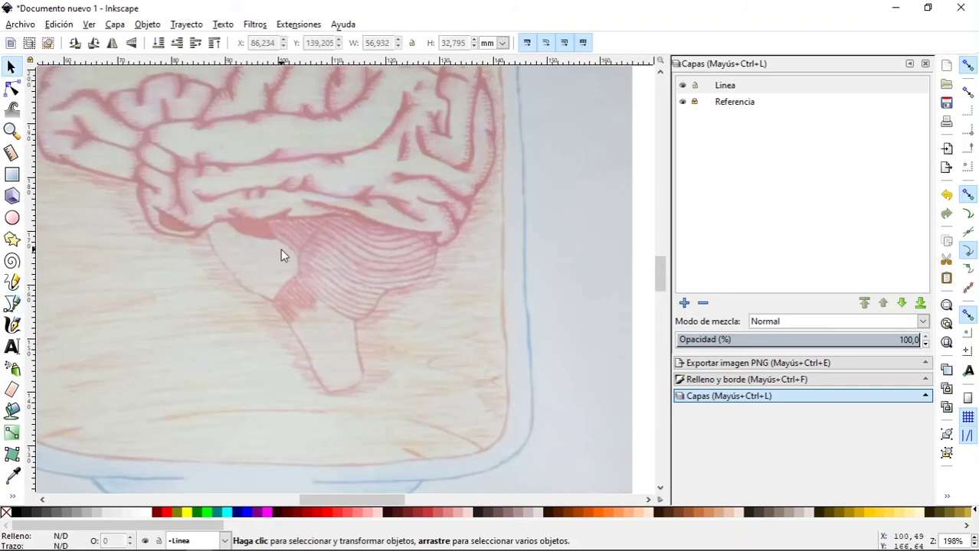
{"action": "left_click", "coordinate": [11, 303]}
{"action": "scroll", "coordinate": [251, 332], "scroll_direction": "up", "scroll_amount": 3}
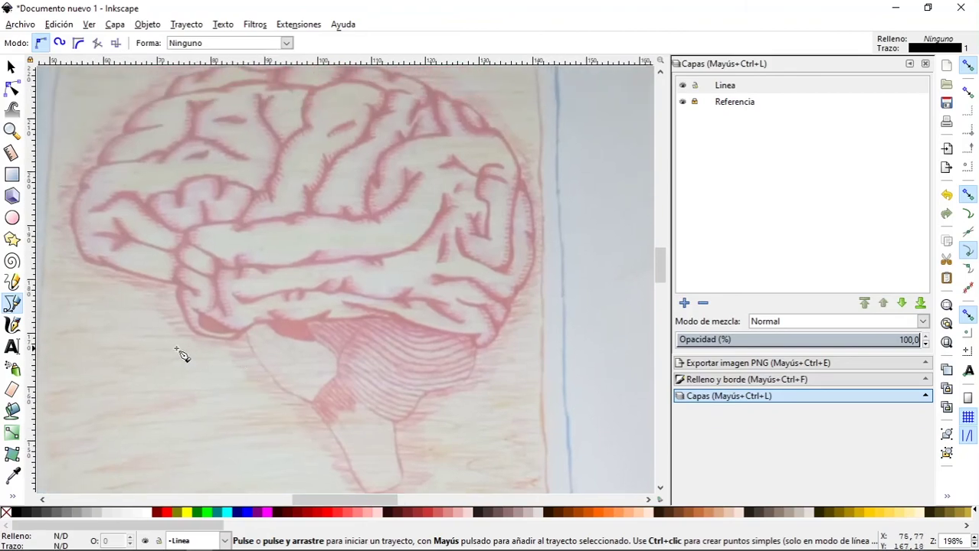
Step: Trace a closed seven-node curved outline around the lower left brain region
{"action": "left_click", "coordinate": [135, 348]}
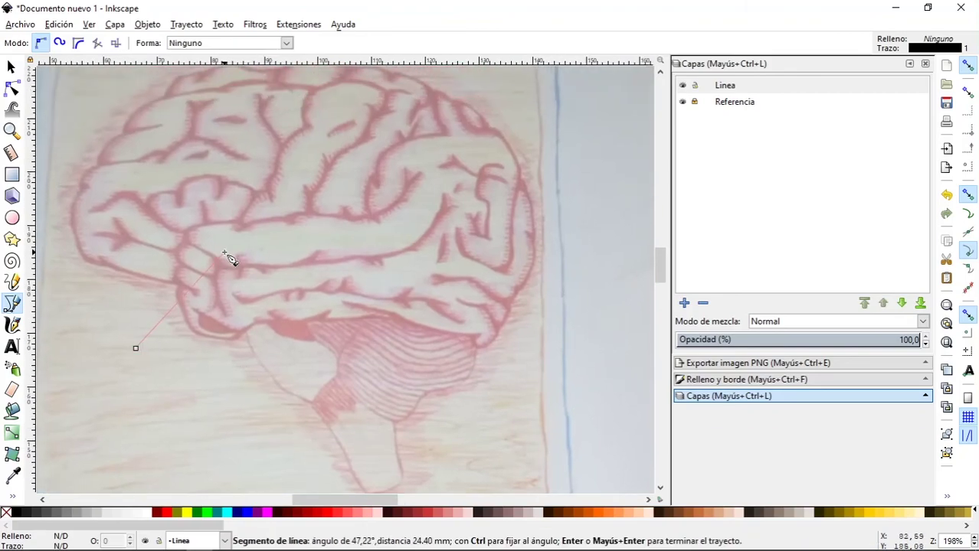
{"action": "mouse_move", "coordinate": [190, 236]}
{"action": "left_mouse_down"}
{"action": "mouse_move", "coordinate": [261, 273]}
{"action": "mouse_move", "coordinate": [342, 249]}
{"action": "mouse_move", "coordinate": [323, 261]}
{"action": "mouse_move", "coordinate": [320, 240]}
{"action": "mouse_move", "coordinate": [305, 311]}
{"action": "mouse_move", "coordinate": [317, 229]}
{"action": "mouse_move", "coordinate": [310, 285]}
{"action": "mouse_move", "coordinate": [284, 338]}
{"action": "mouse_move", "coordinate": [266, 313]}
{"action": "mouse_move", "coordinate": [300, 253]}
{"action": "mouse_move", "coordinate": [266, 301]}
{"action": "mouse_move", "coordinate": [237, 310]}
{"action": "left_mouse_up"}
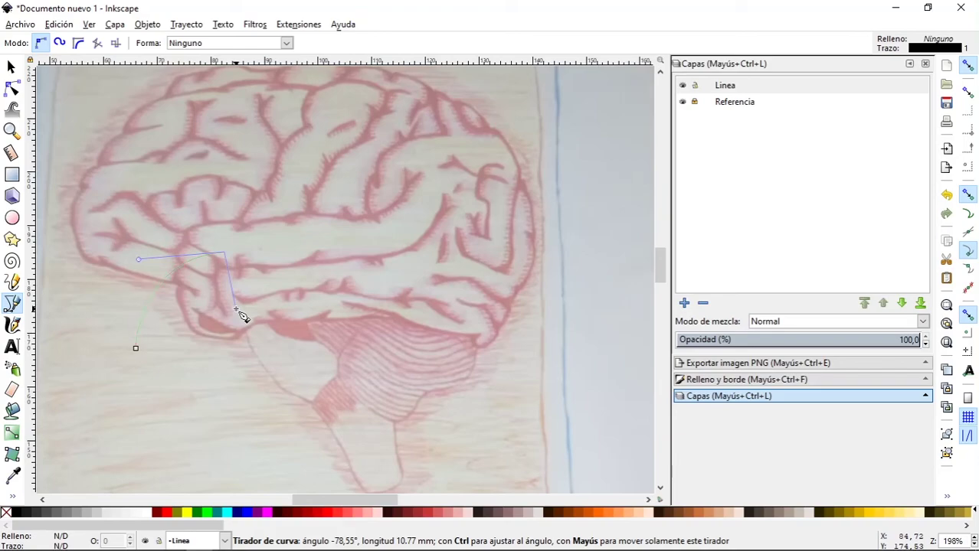
{"action": "left_click_drag", "start_coordinate": [237, 310], "coordinate": [237, 310]}
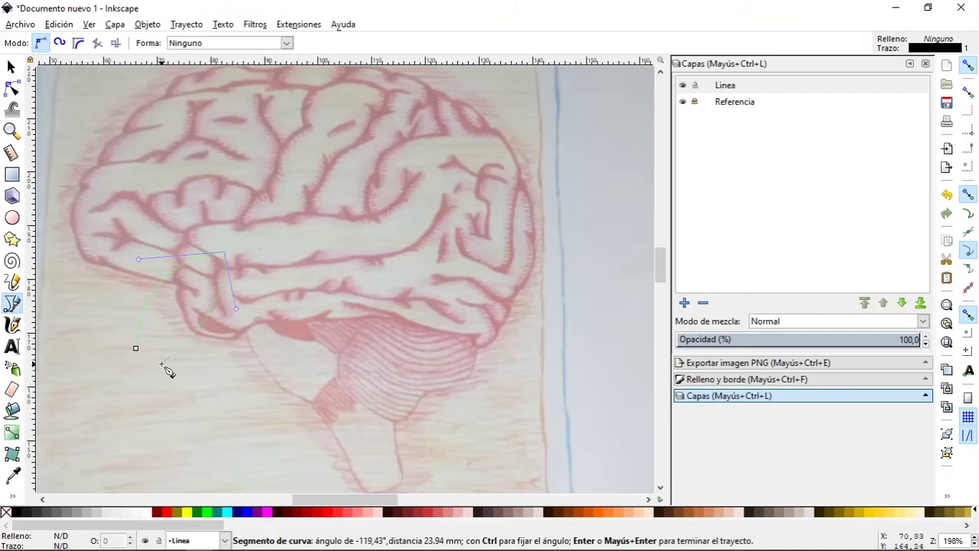
{"action": "left_click", "coordinate": [161, 363]}
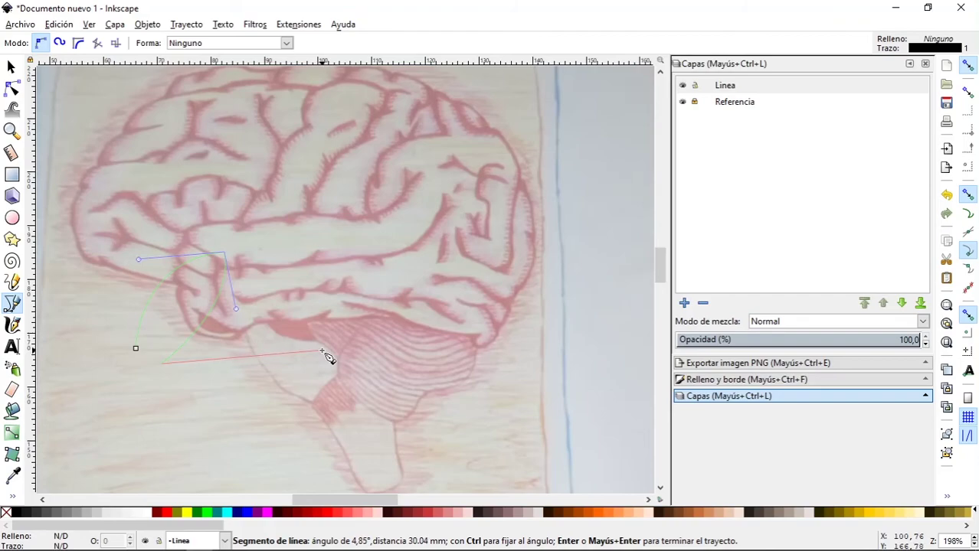
{"action": "mouse_move", "coordinate": [322, 352]}
{"action": "left_mouse_down"}
{"action": "mouse_move", "coordinate": [321, 428]}
{"action": "mouse_move", "coordinate": [353, 426]}
{"action": "mouse_move", "coordinate": [311, 398]}
{"action": "mouse_move", "coordinate": [267, 388]}
{"action": "mouse_move", "coordinate": [233, 406]}
{"action": "mouse_move", "coordinate": [265, 362]}
{"action": "mouse_move", "coordinate": [294, 409]}
{"action": "mouse_move", "coordinate": [330, 403]}
{"action": "mouse_move", "coordinate": [192, 394]}
{"action": "mouse_move", "coordinate": [284, 390]}
{"action": "mouse_move", "coordinate": [236, 311]}
{"action": "mouse_move", "coordinate": [253, 386]}
{"action": "mouse_move", "coordinate": [289, 395]}
{"action": "mouse_move", "coordinate": [221, 385]}
{"action": "mouse_move", "coordinate": [211, 403]}
{"action": "mouse_move", "coordinate": [211, 389]}
{"action": "left_mouse_up"}
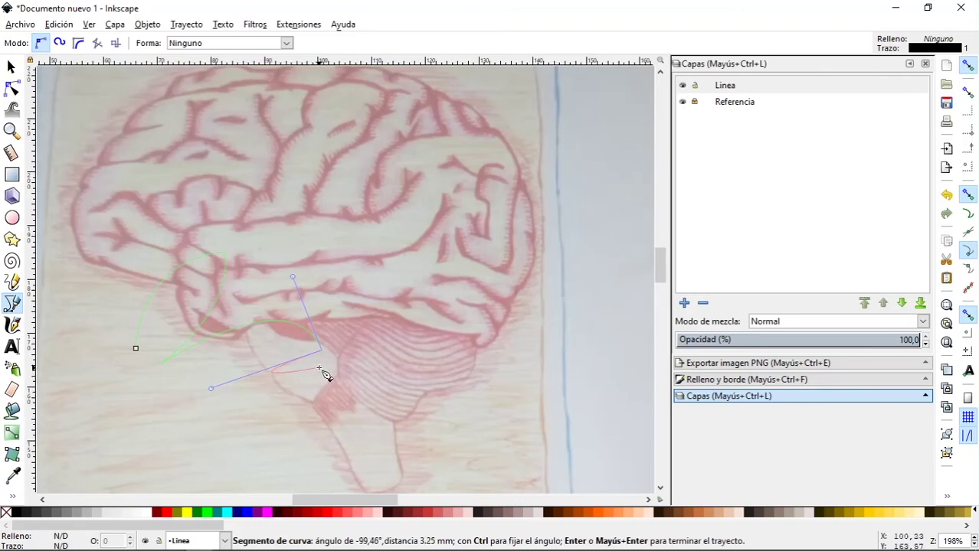
{"action": "left_click", "coordinate": [293, 406]}
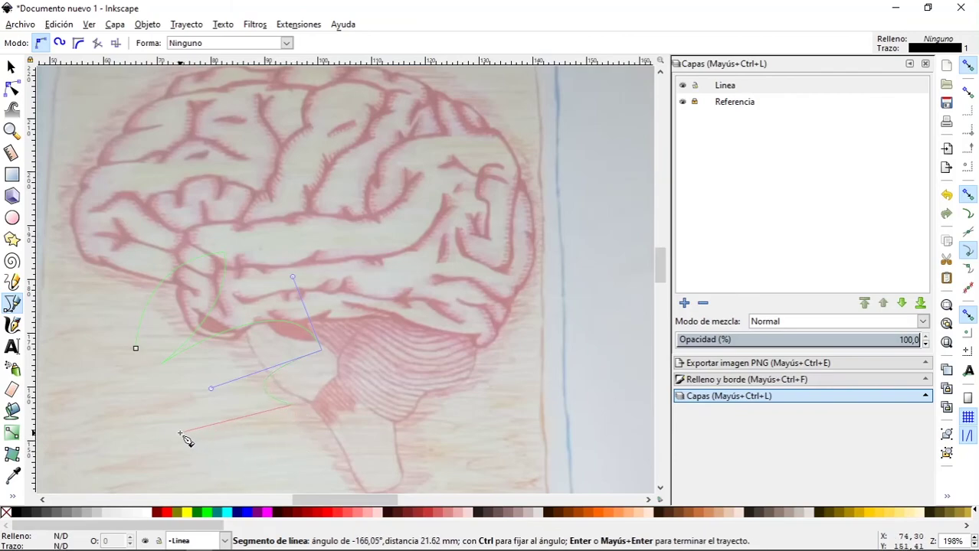
{"action": "left_click_drag", "start_coordinate": [171, 422], "coordinate": [141, 381]}
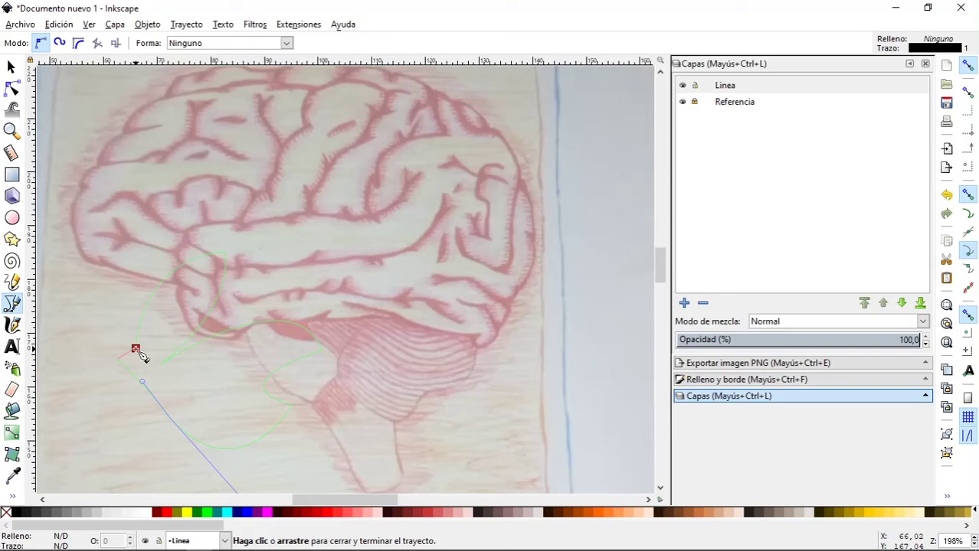
{"action": "left_click", "coordinate": [136, 351]}
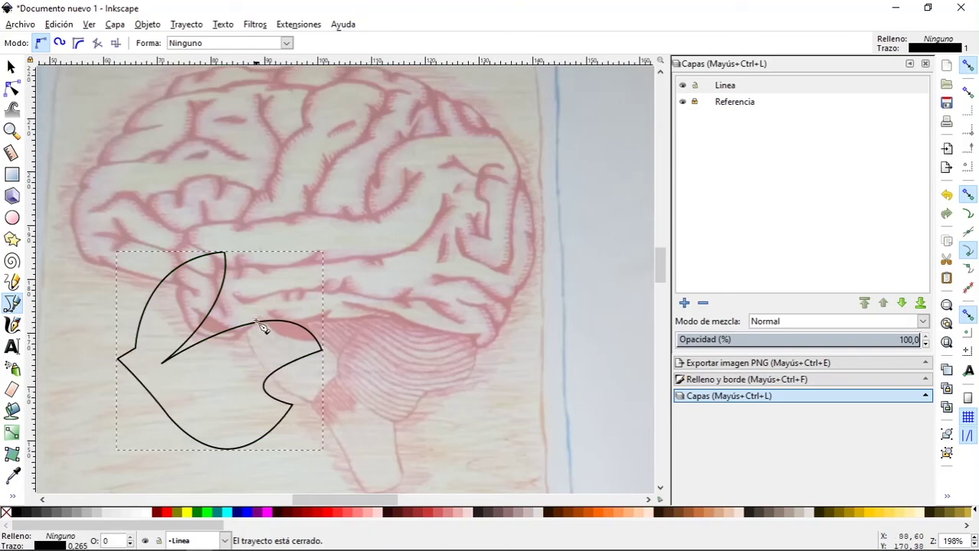
Step: Move the path over the brain's middle, fill it dark red (782121ff), and show Fill and Stroke
{"action": "left_click", "coordinate": [10, 68]}
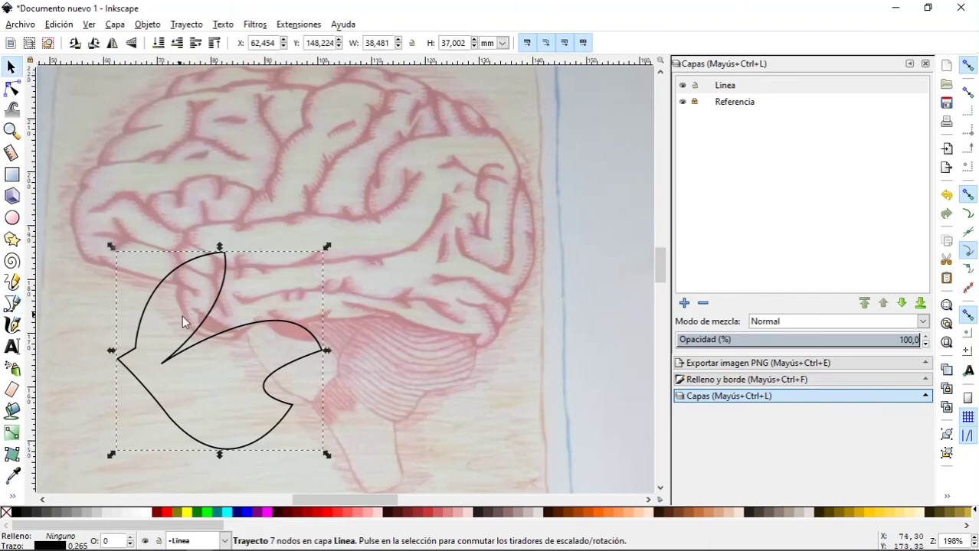
{"action": "left_click_drag", "start_coordinate": [205, 319], "coordinate": [310, 181]}
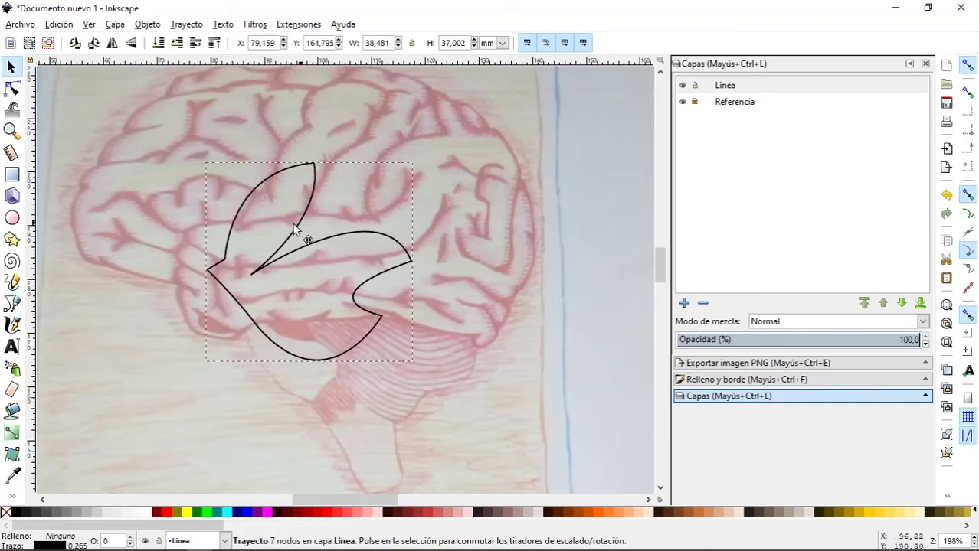
{"action": "left_click_drag", "start_coordinate": [310, 181], "coordinate": [285, 222]}
{"action": "left_click", "coordinate": [21, 513]}
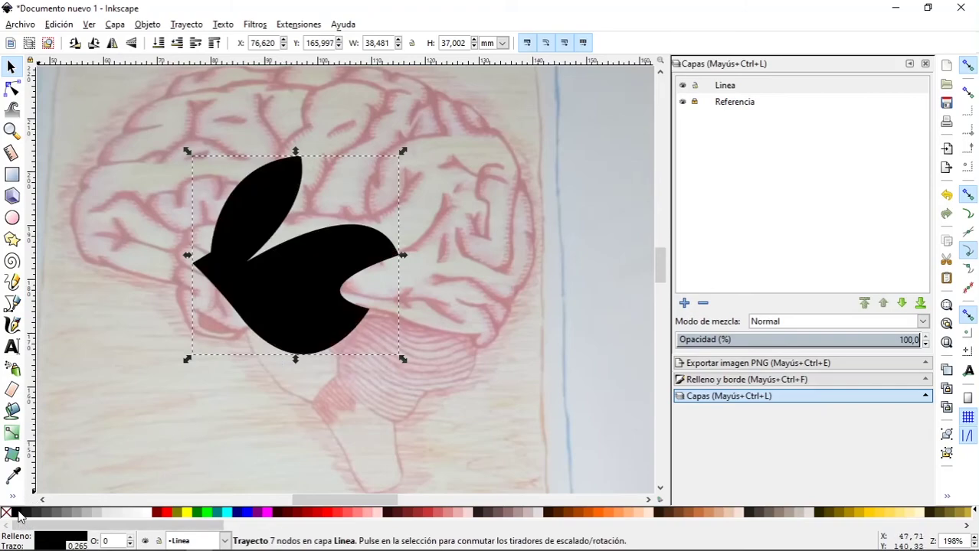
{"action": "left_click", "coordinate": [355, 513]}
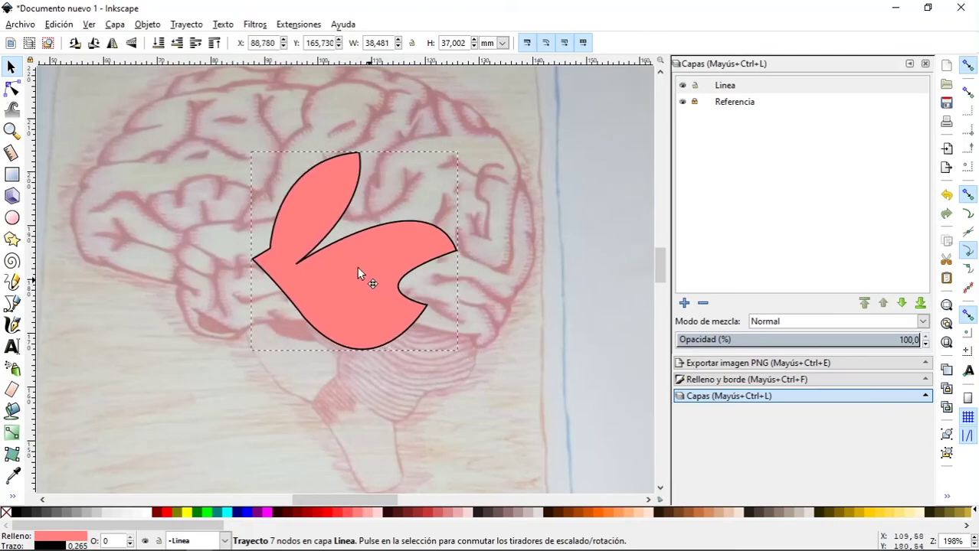
{"action": "left_click_drag", "start_coordinate": [307, 266], "coordinate": [351, 238]}
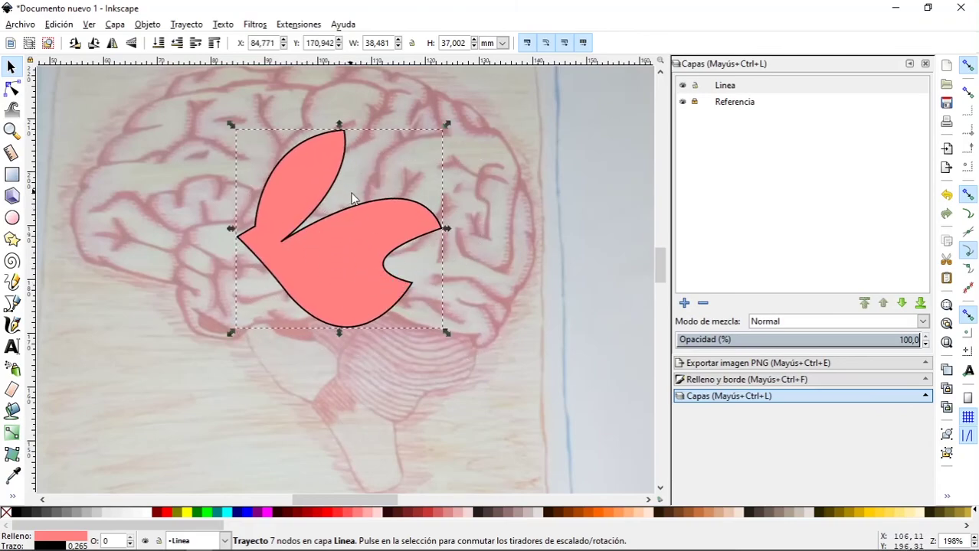
{"action": "left_click", "coordinate": [406, 513]}
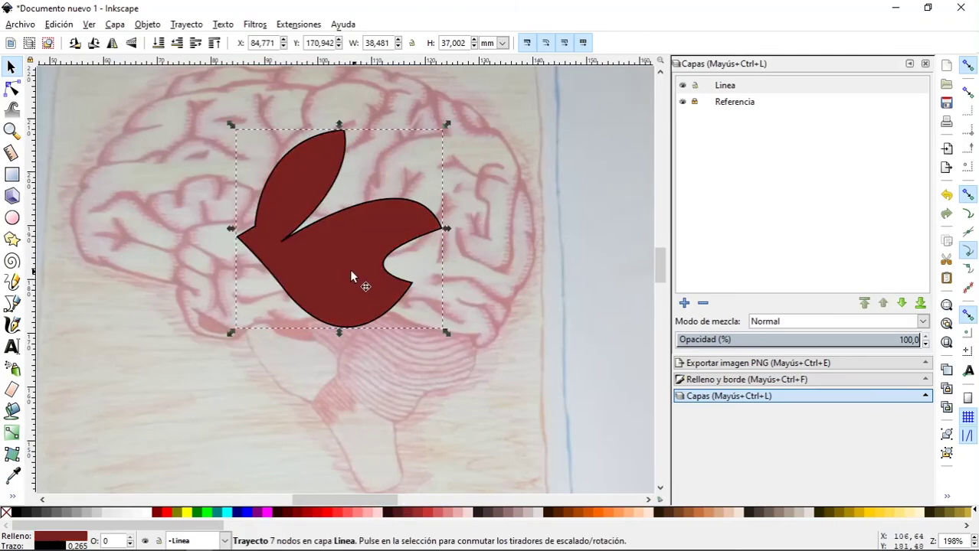
{"action": "mouse_move", "coordinate": [351, 271]}
{"action": "left_mouse_down"}
{"action": "mouse_move", "coordinate": [303, 276]}
{"action": "mouse_move", "coordinate": [331, 253]}
{"action": "left_mouse_up"}
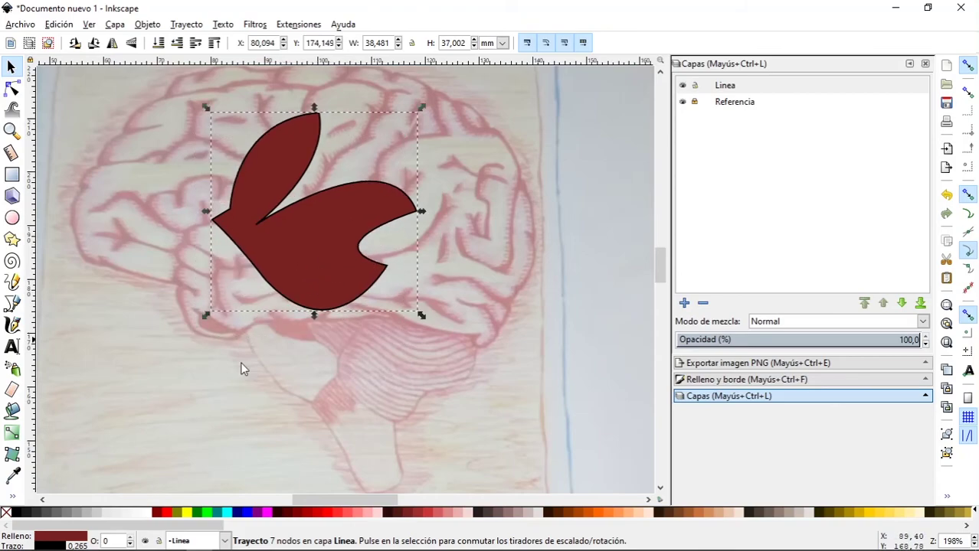
{"action": "left_click", "coordinate": [56, 540]}
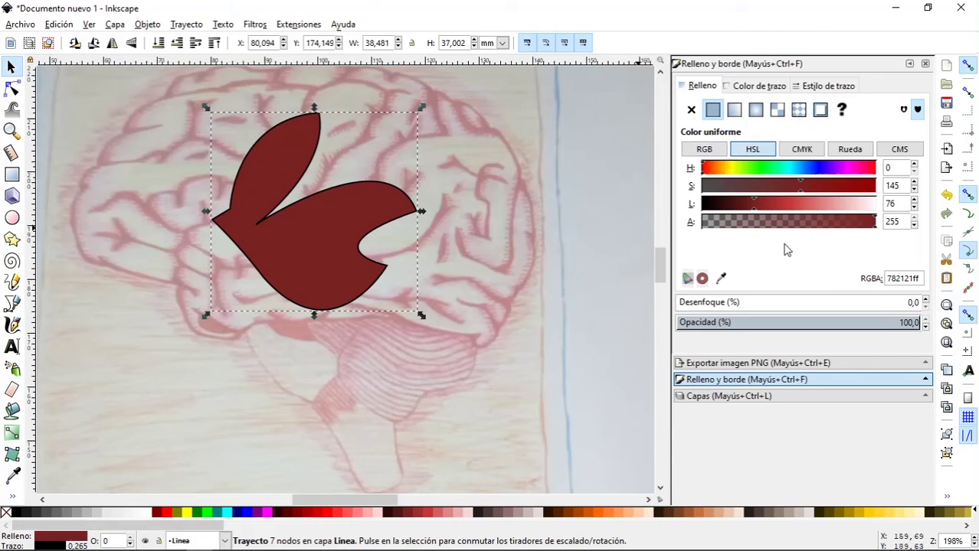
Step: Make the shape's fill green and set its stroke width to 1.565 mm
{"action": "mouse_move", "coordinate": [770, 207]}
{"action": "left_mouse_down"}
{"action": "mouse_move", "coordinate": [794, 203]}
{"action": "mouse_move", "coordinate": [763, 185]}
{"action": "mouse_move", "coordinate": [809, 190]}
{"action": "left_mouse_up"}
{"action": "left_click", "coordinate": [754, 168]}
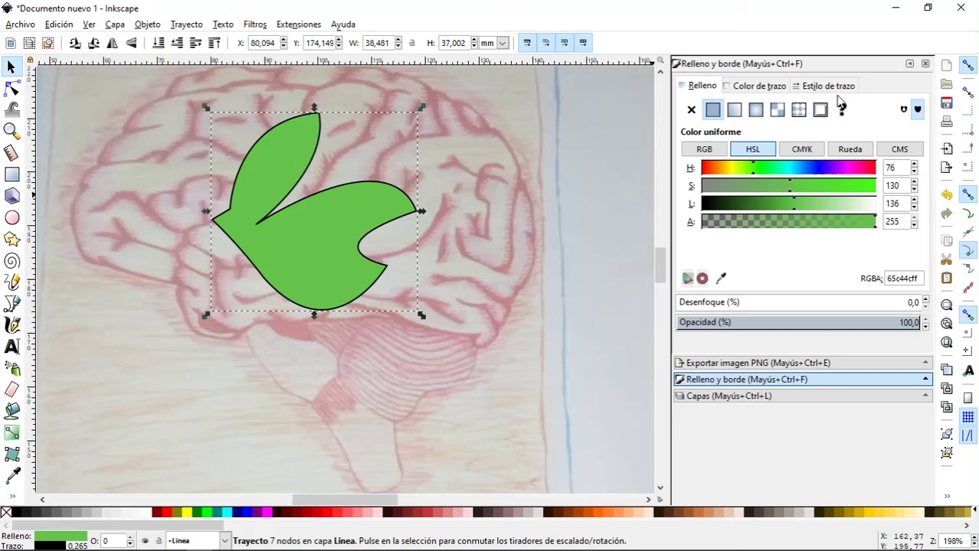
{"action": "left_click", "coordinate": [833, 86]}
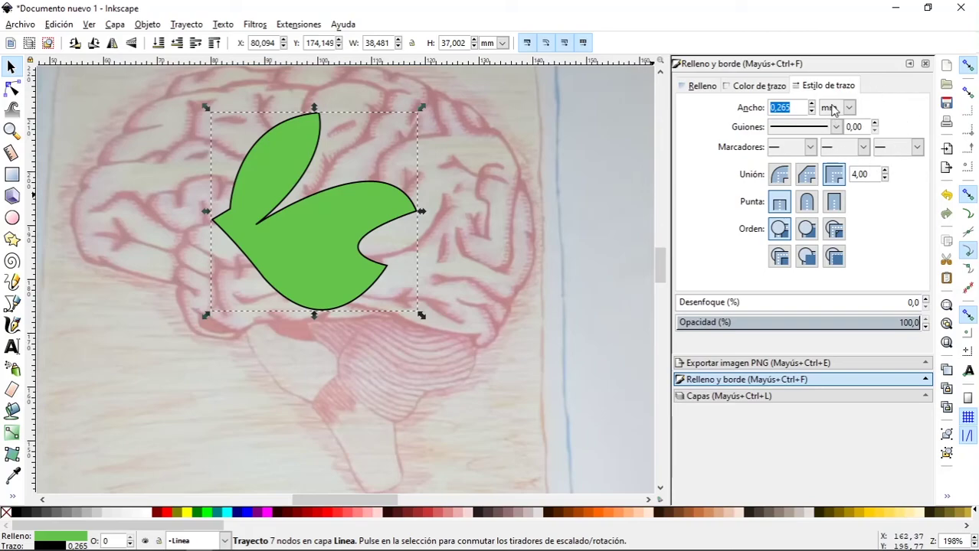
{"action": "left_click", "coordinate": [812, 105]}
{"action": "left_click", "coordinate": [812, 112]}
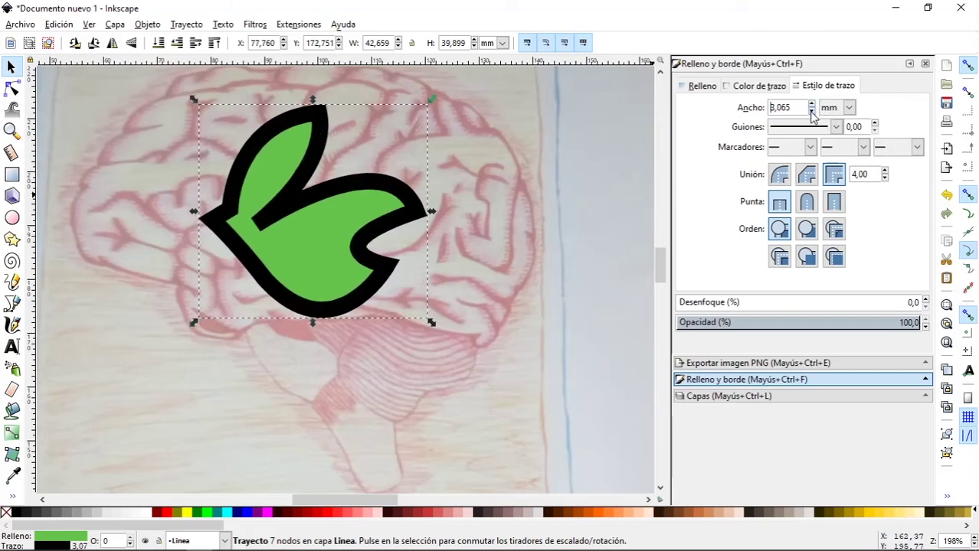
Step: Try round, bevel and miter joins, keeping miter, then give the stroke square caps
{"action": "left_click", "coordinate": [779, 175]}
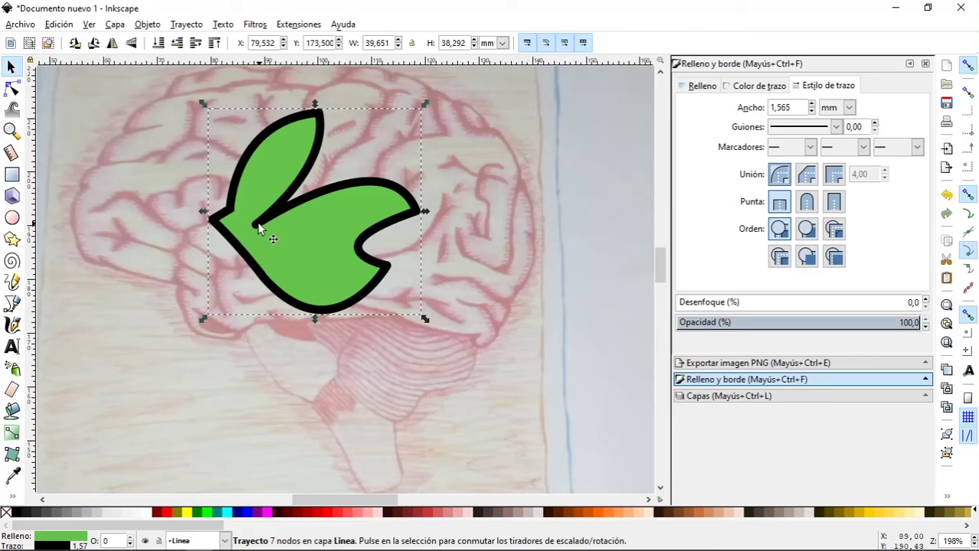
{"action": "left_click", "coordinate": [806, 178]}
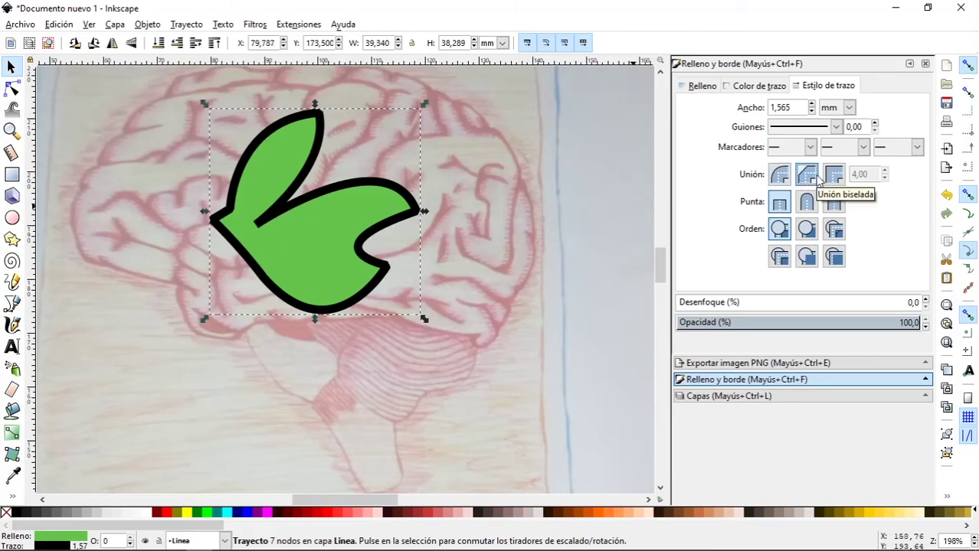
{"action": "left_click", "coordinate": [834, 175]}
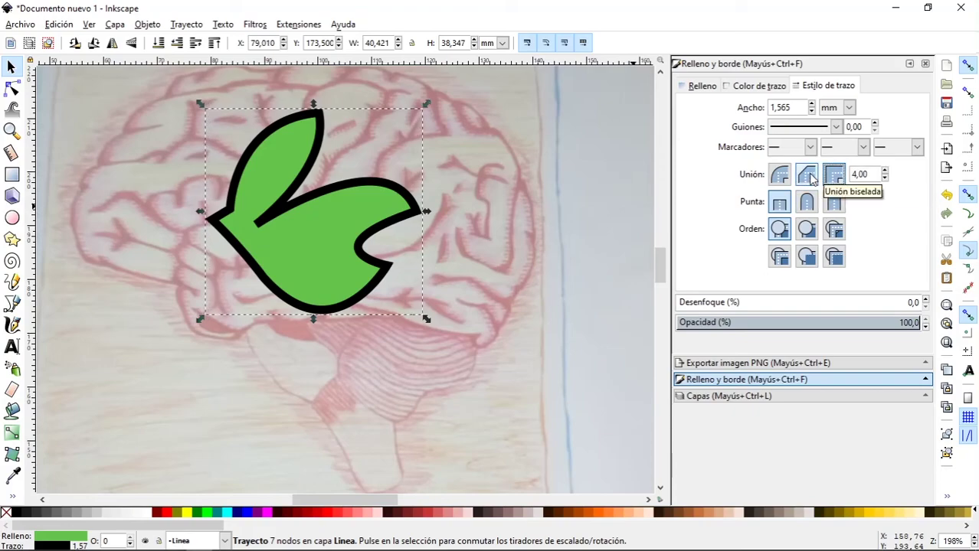
{"action": "left_click", "coordinate": [806, 202]}
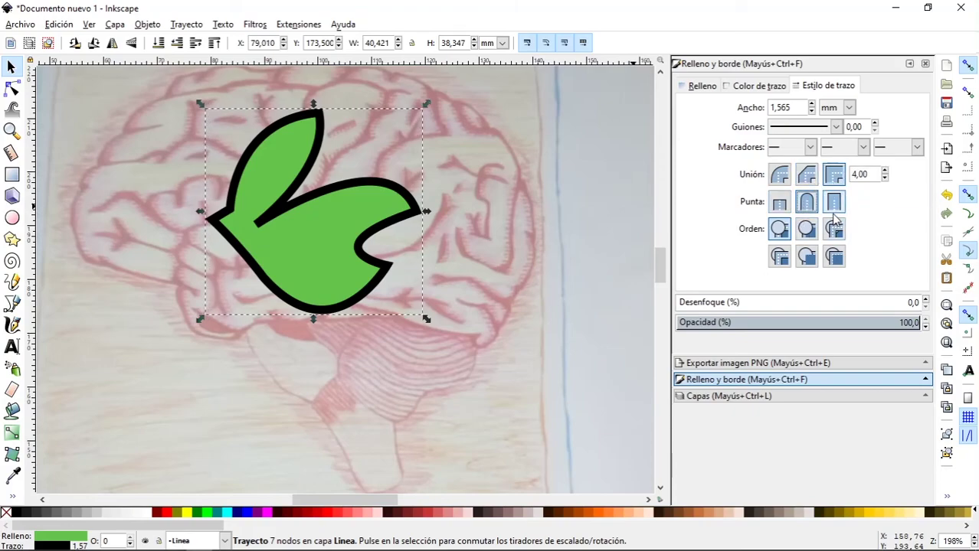
{"action": "left_click", "coordinate": [833, 204]}
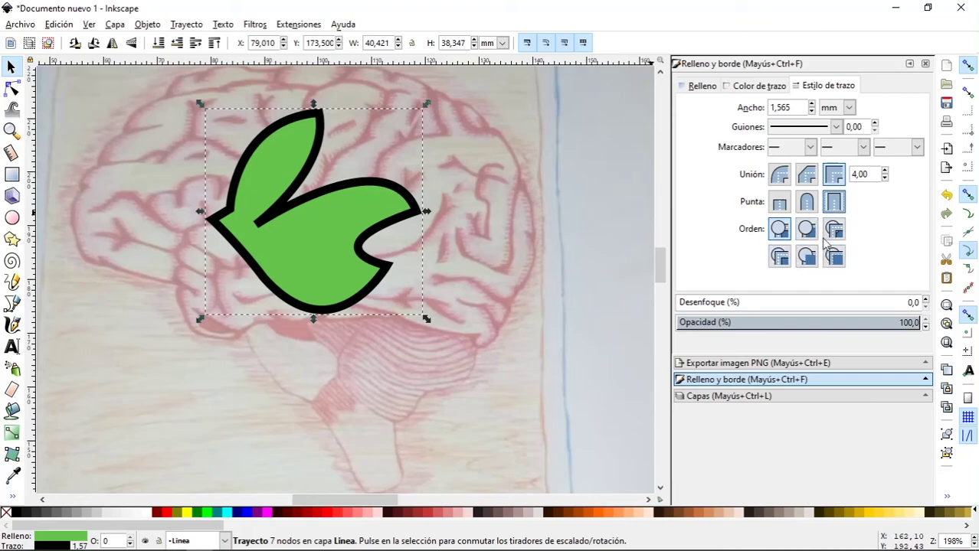
Step: Draw a green rectangle overlapping the traced shape and select both shapes
{"action": "left_click", "coordinate": [11, 175]}
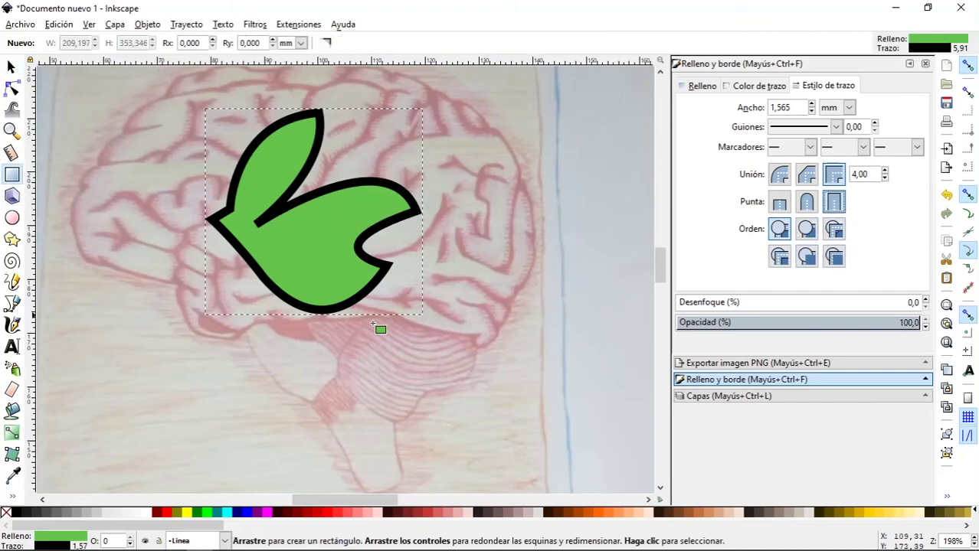
{"action": "left_click_drag", "start_coordinate": [324, 247], "coordinate": [481, 371]}
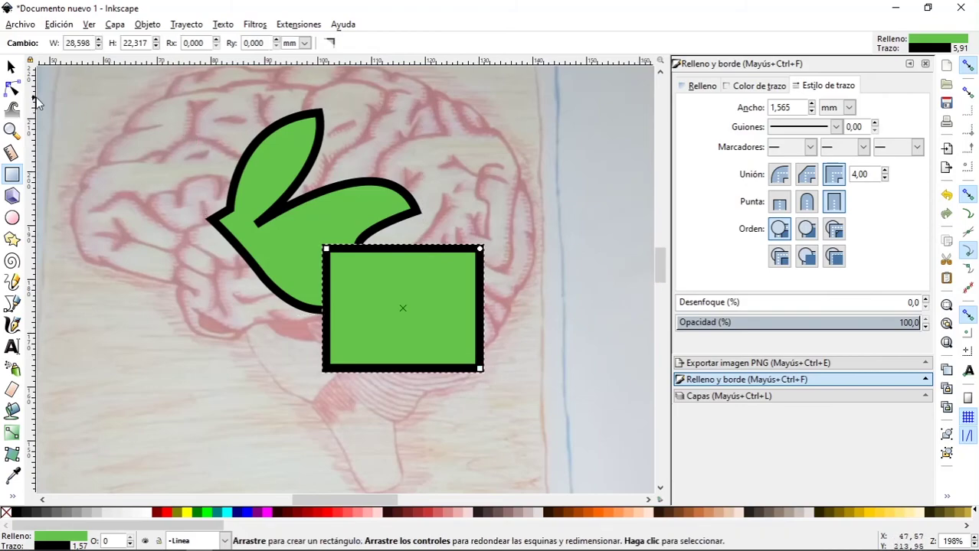
{"action": "key", "text": "s"}
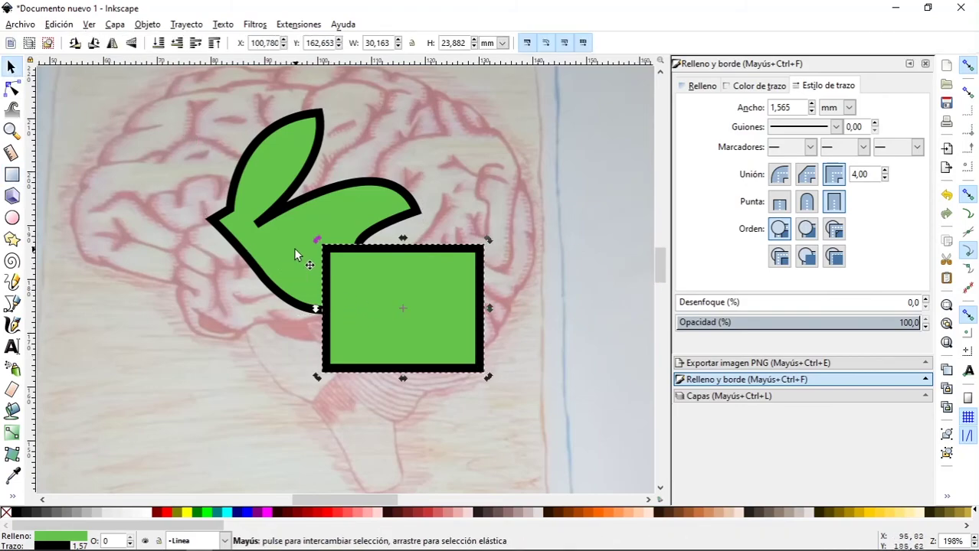
{"action": "left_click", "coordinate": [297, 257], "text": "shift"}
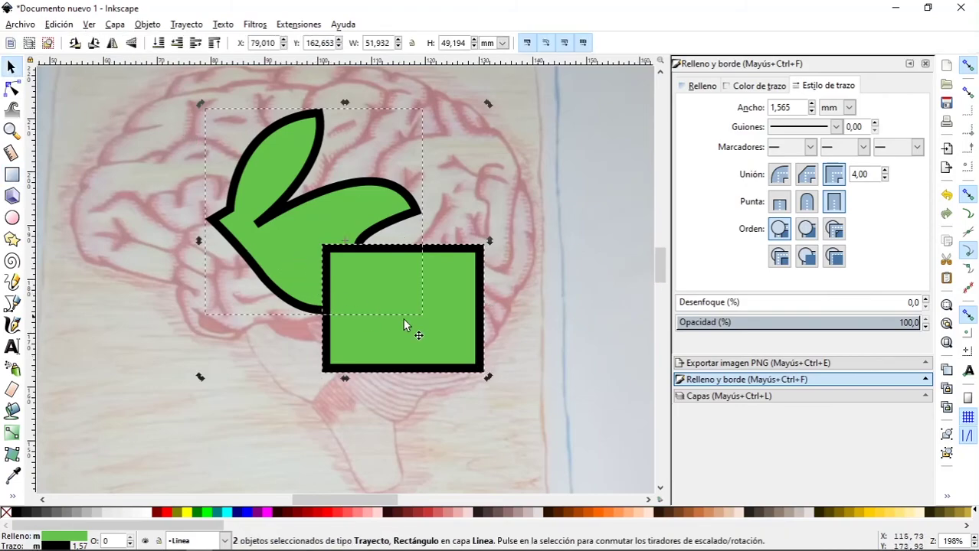
Step: Compare the stroke paint-order options on both shapes, then nudge and delete them
{"action": "left_click", "coordinate": [806, 228]}
{"action": "left_click", "coordinate": [779, 228]}
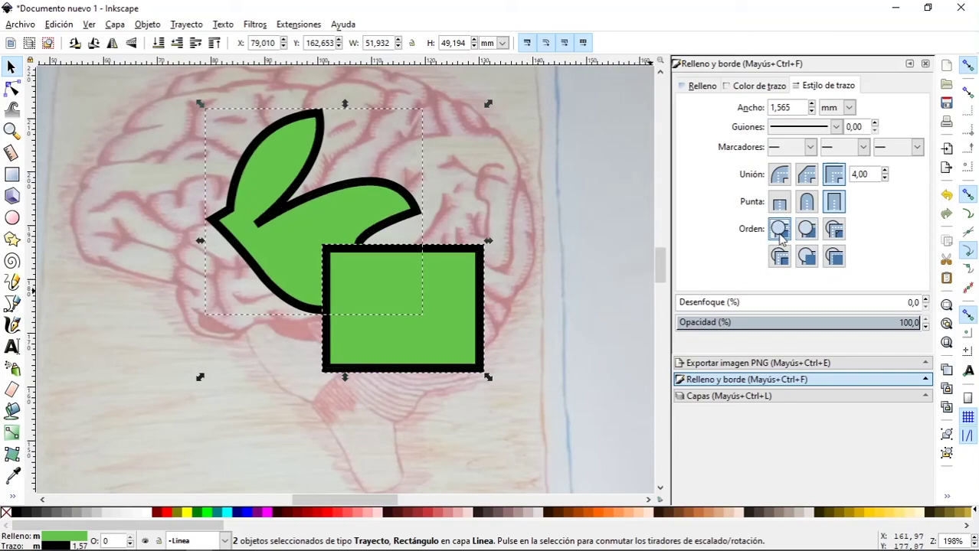
{"action": "left_click", "coordinate": [778, 256]}
{"action": "left_click", "coordinate": [806, 256]}
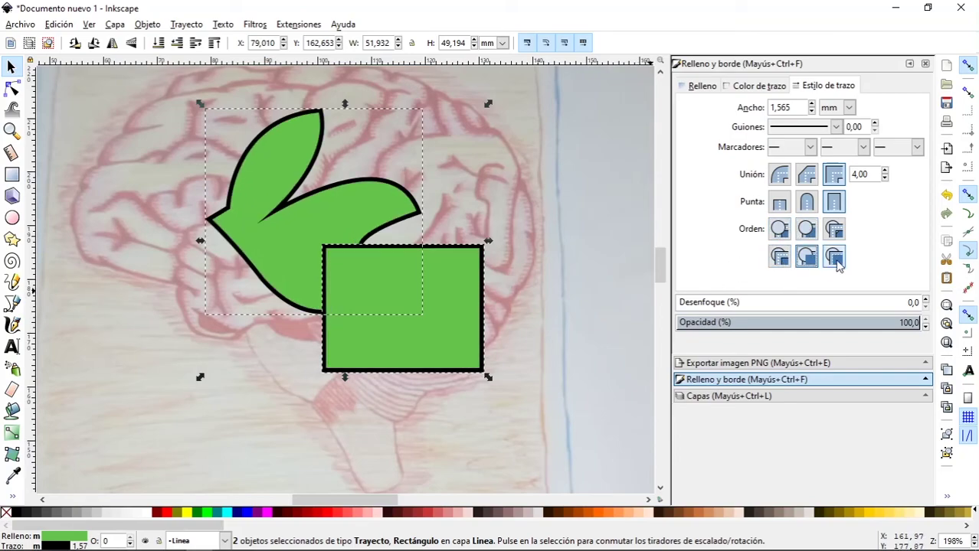
{"action": "left_click", "coordinate": [833, 228]}
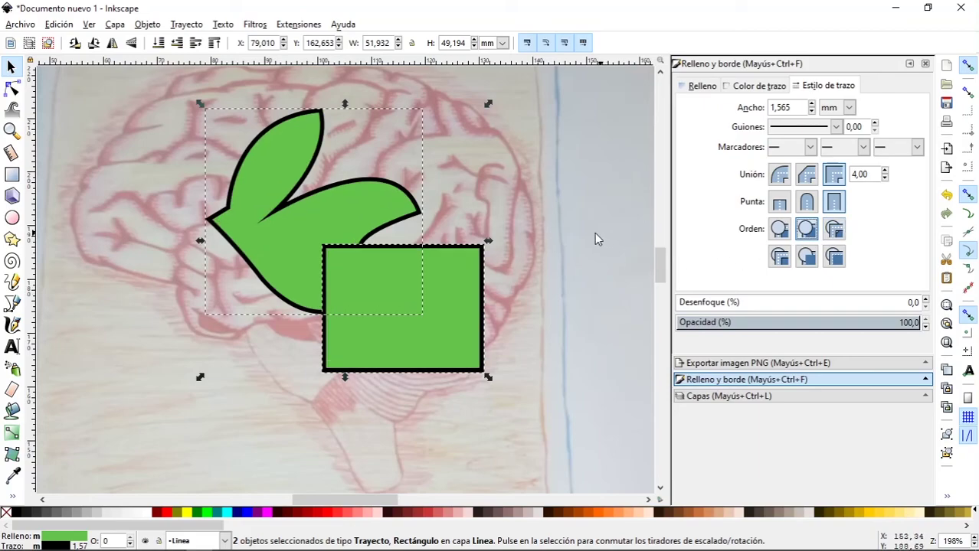
{"action": "left_click_drag", "start_coordinate": [469, 265], "coordinate": [470, 268]}
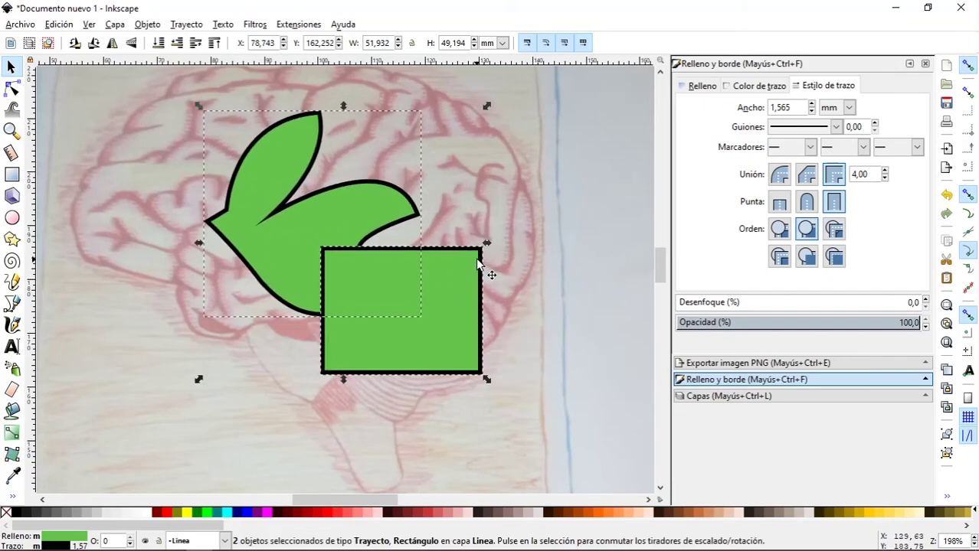
{"action": "key", "text": "Delete"}
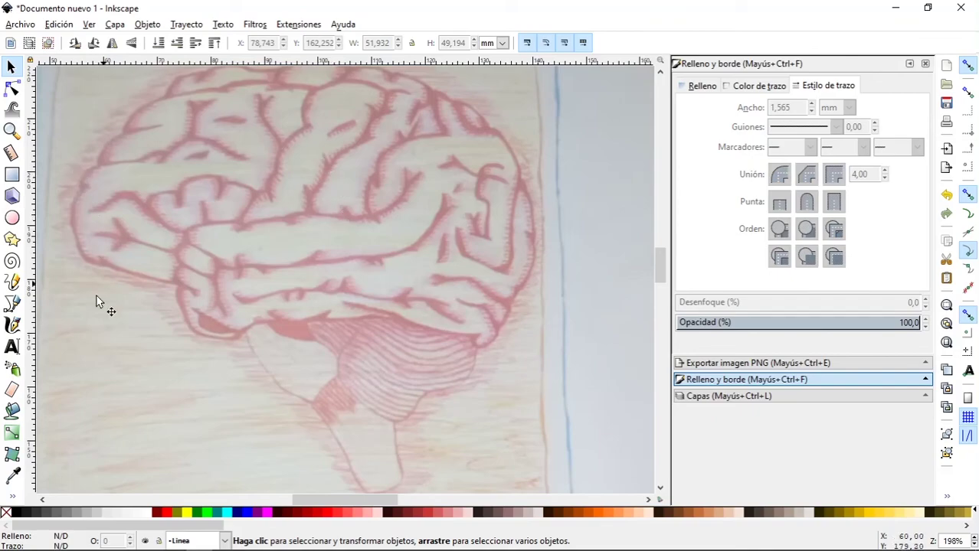
Step: Switch to the Bézier tool, frame the brain's front edge, and show the Layers panel
{"action": "left_click", "coordinate": [12, 304]}
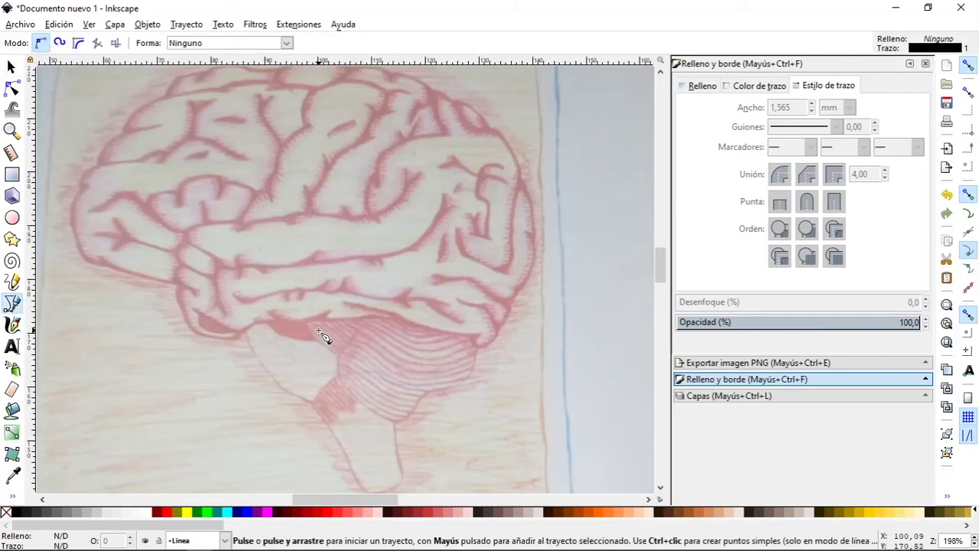
{"action": "mouse_move", "coordinate": [310, 314]}
{"action": "left_mouse_down"}
{"action": "mouse_move", "coordinate": [245, 255]}
{"action": "mouse_move", "coordinate": [325, 299]}
{"action": "mouse_move", "coordinate": [336, 255]}
{"action": "left_mouse_up"}
{"action": "scroll", "coordinate": [329, 253], "scroll_direction": "up", "scroll_amount": 1}
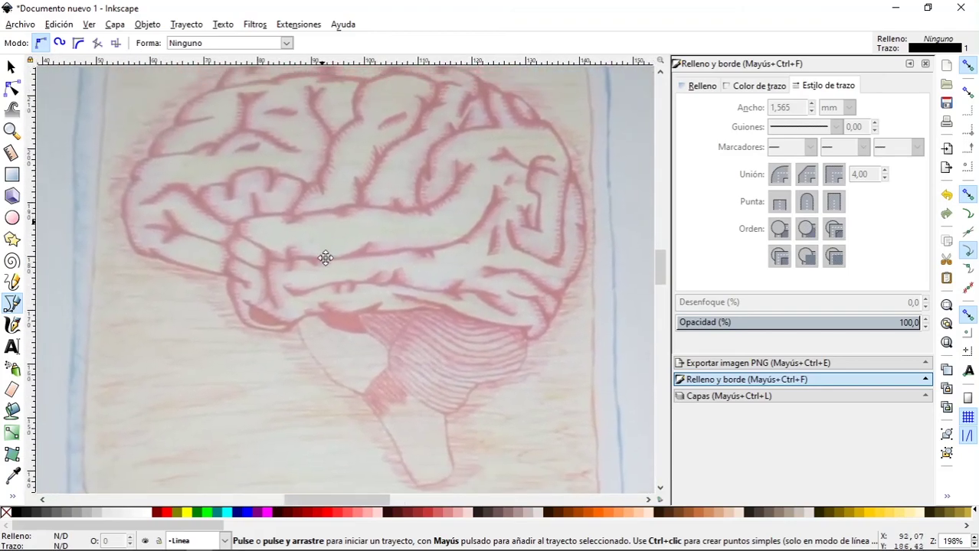
{"action": "scroll", "coordinate": [325, 260], "scroll_direction": "up", "scroll_amount": 1}
{"action": "scroll", "coordinate": [345, 274], "scroll_direction": "up", "scroll_amount": 1}
{"action": "scroll", "coordinate": [372, 282], "scroll_direction": "up", "scroll_amount": 1}
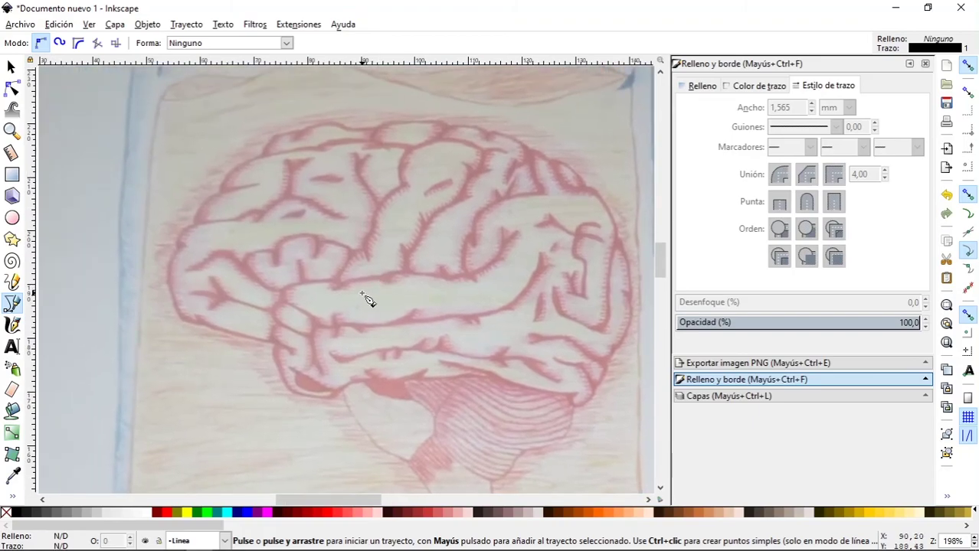
{"action": "mouse_move", "coordinate": [368, 300]}
{"action": "left_mouse_down"}
{"action": "mouse_move", "coordinate": [300, 267]}
{"action": "mouse_move", "coordinate": [291, 291]}
{"action": "mouse_move", "coordinate": [366, 218]}
{"action": "mouse_move", "coordinate": [332, 278]}
{"action": "mouse_move", "coordinate": [278, 251]}
{"action": "mouse_move", "coordinate": [304, 252]}
{"action": "left_mouse_up"}
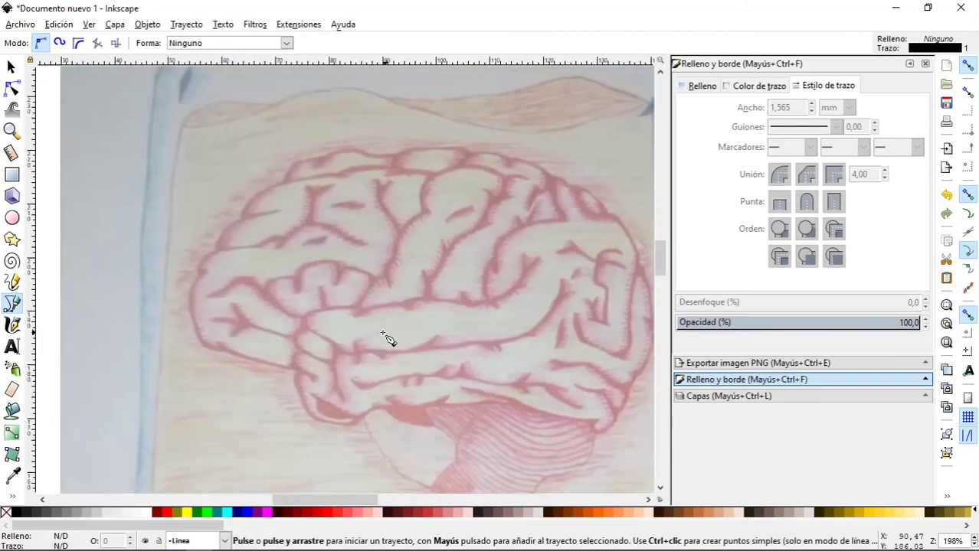
{"action": "left_click_drag", "start_coordinate": [343, 277], "coordinate": [346, 310]}
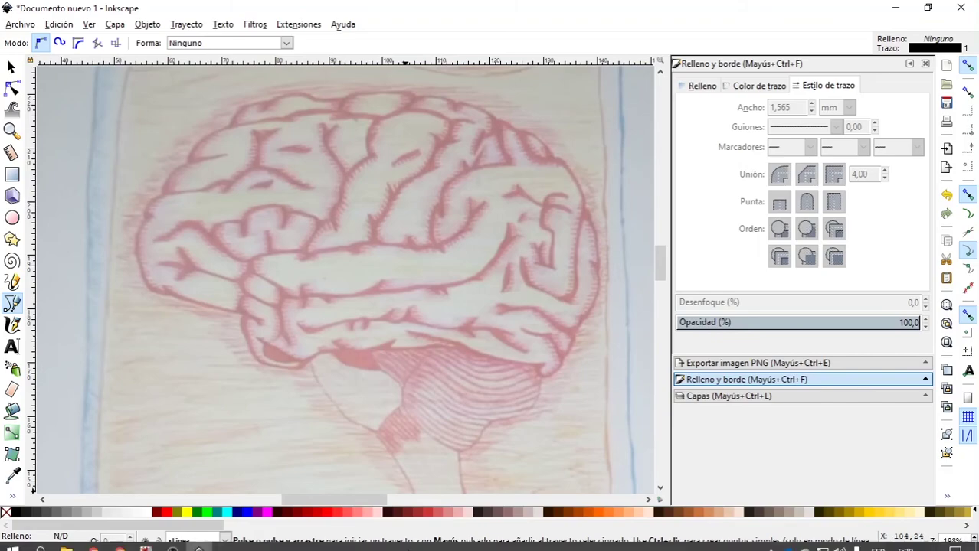
{"action": "left_click_drag", "start_coordinate": [304, 297], "coordinate": [377, 300]}
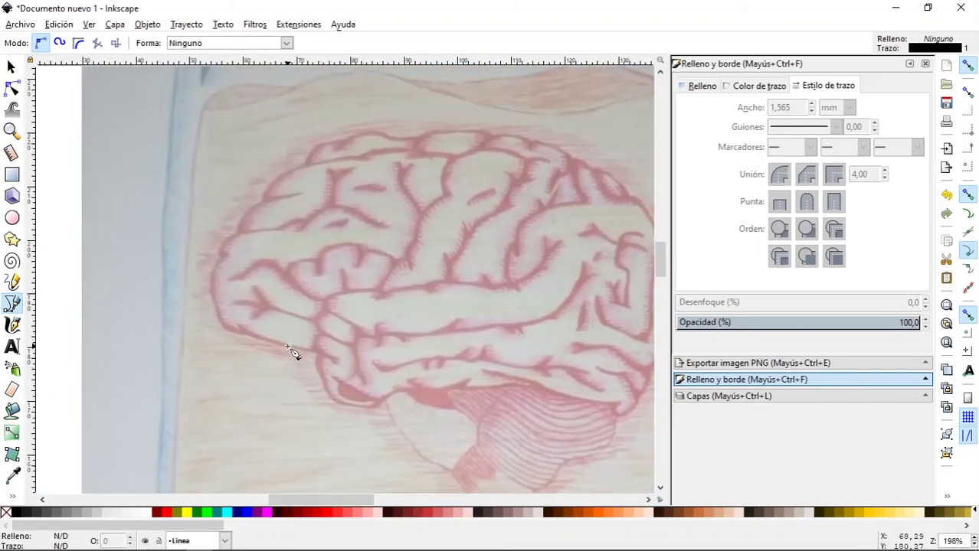
{"action": "left_click", "coordinate": [749, 395]}
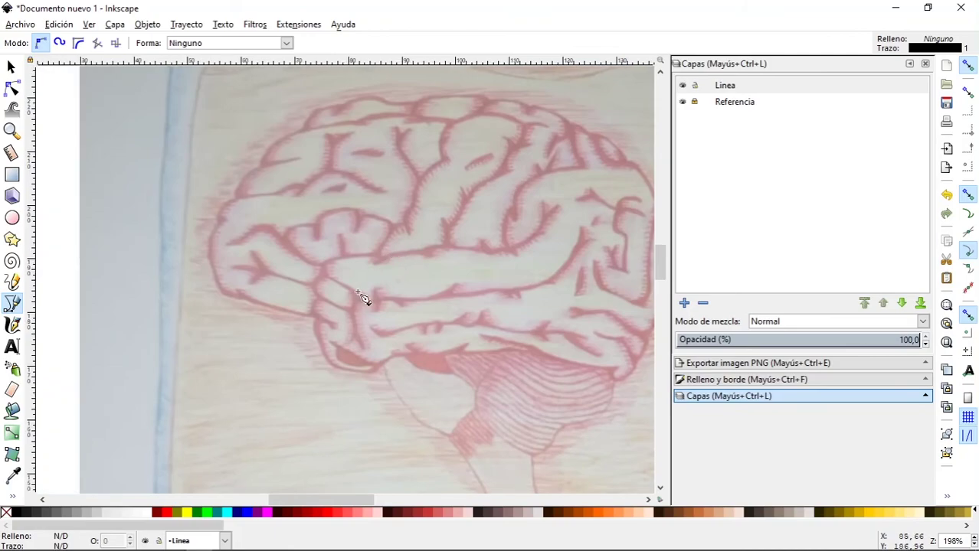
Step: Start a Bézier path at the lower fold and place nodes up the brain's front edge
{"action": "scroll", "coordinate": [302, 350], "scroll_direction": "up", "scroll_amount": 3}
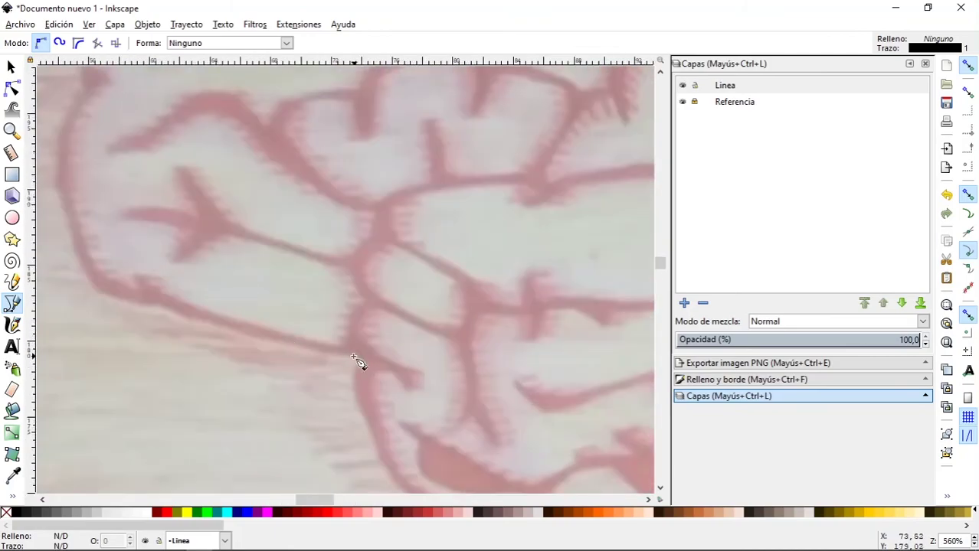
{"action": "left_click", "coordinate": [319, 352]}
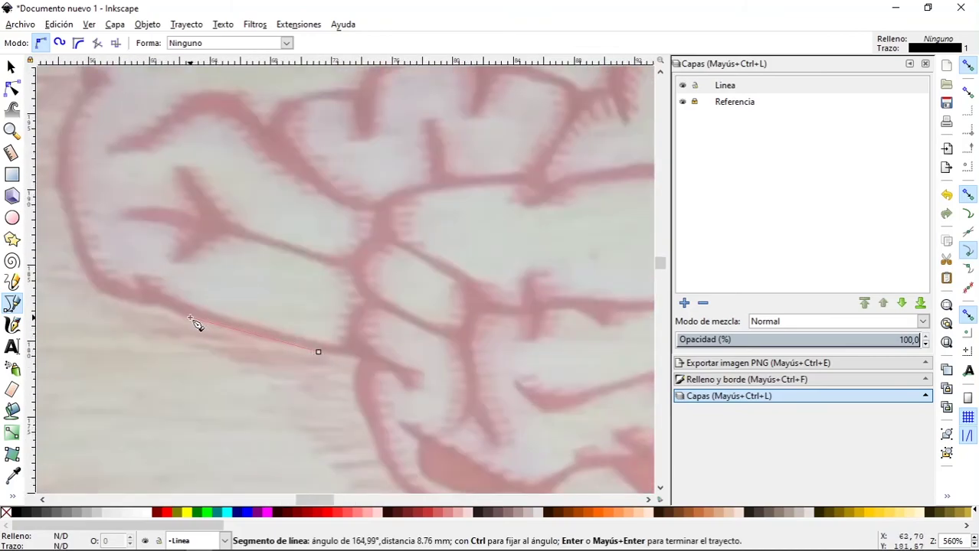
{"action": "scroll", "coordinate": [208, 321], "scroll_direction": "up", "scroll_amount": 3}
{"action": "scroll", "coordinate": [208, 321], "scroll_direction": "left", "scroll_amount": 6}
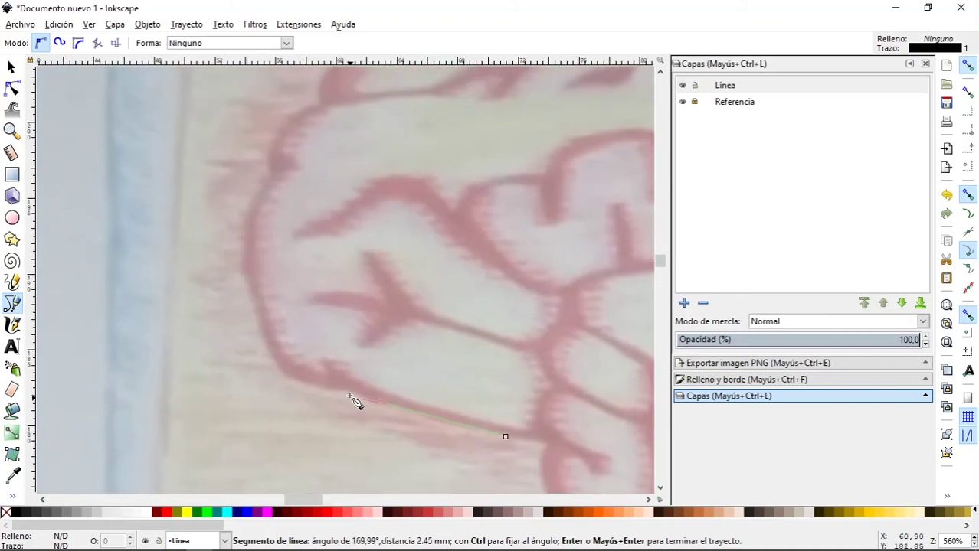
{"action": "left_click", "coordinate": [283, 374]}
{"action": "scroll", "coordinate": [241, 310], "scroll_direction": "up", "scroll_amount": 1}
{"action": "scroll", "coordinate": [240, 310], "scroll_direction": "up", "scroll_amount": 1}
{"action": "left_click", "coordinate": [239, 313]}
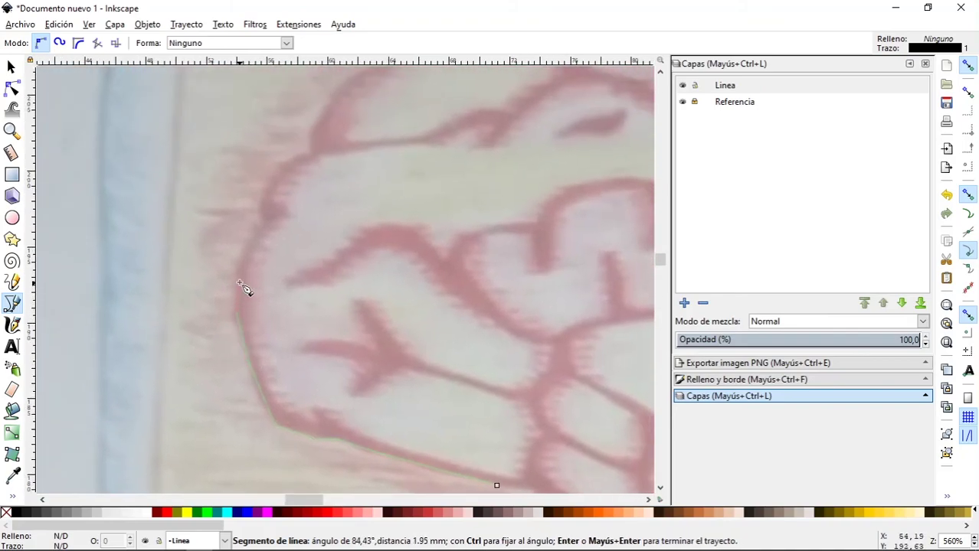
{"action": "left_click_drag", "start_coordinate": [248, 256], "coordinate": [250, 246]}
{"action": "left_click", "coordinate": [264, 219]}
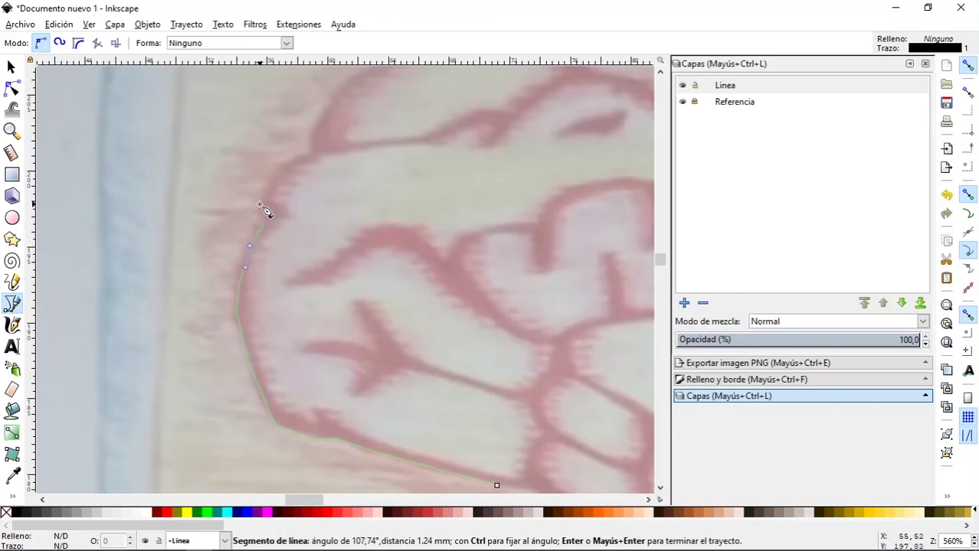
Step: Curve the path along the top of the brain's outline
{"action": "left_click_drag", "start_coordinate": [291, 157], "coordinate": [301, 153]}
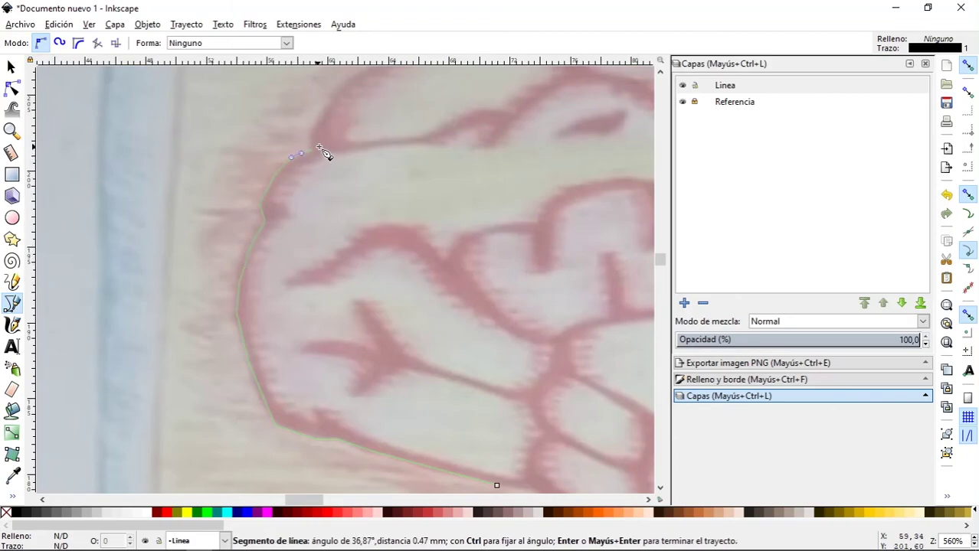
{"action": "scroll", "coordinate": [321, 199], "scroll_direction": "up", "scroll_amount": 3}
{"action": "left_click_drag", "start_coordinate": [264, 225], "coordinate": [282, 211]}
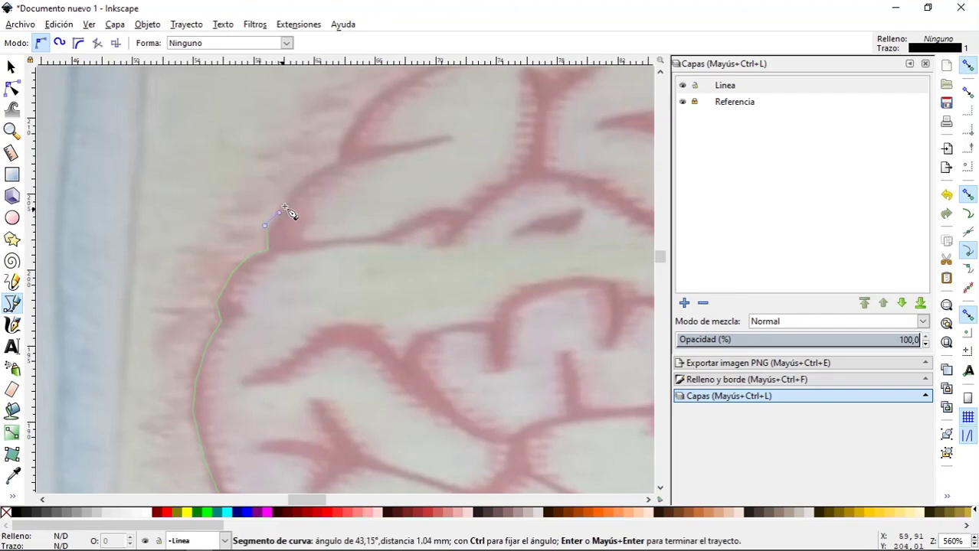
{"action": "left_click_drag", "start_coordinate": [322, 169], "coordinate": [338, 162]}
{"action": "scroll", "coordinate": [307, 199], "scroll_direction": "right", "scroll_amount": 2}
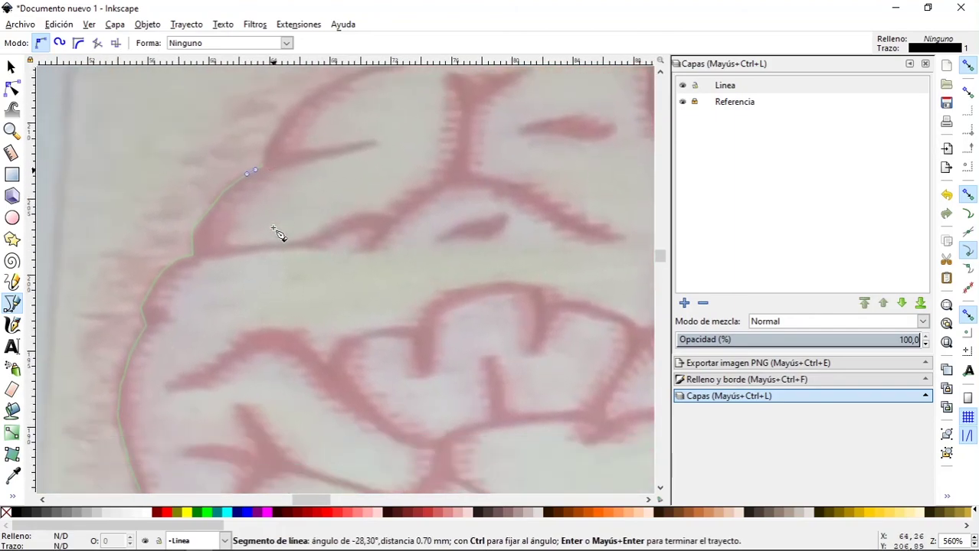
{"action": "scroll", "coordinate": [279, 233], "scroll_direction": "up", "scroll_amount": 2}
{"action": "scroll", "coordinate": [277, 226], "scroll_direction": "up", "scroll_amount": 3, "text": "ctrl"}
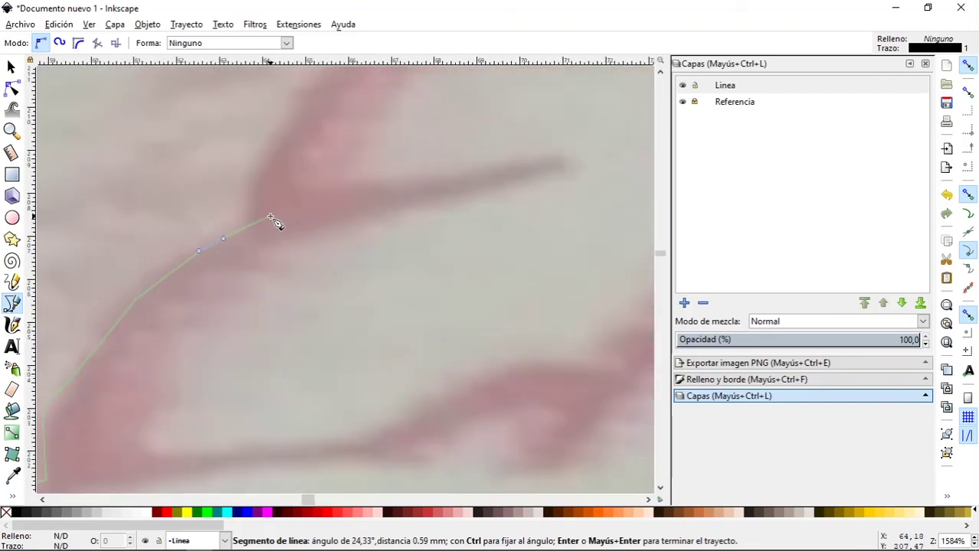
Step: Trace around the thin fold to its tip and back along its underside
{"action": "left_click", "coordinate": [323, 190]}
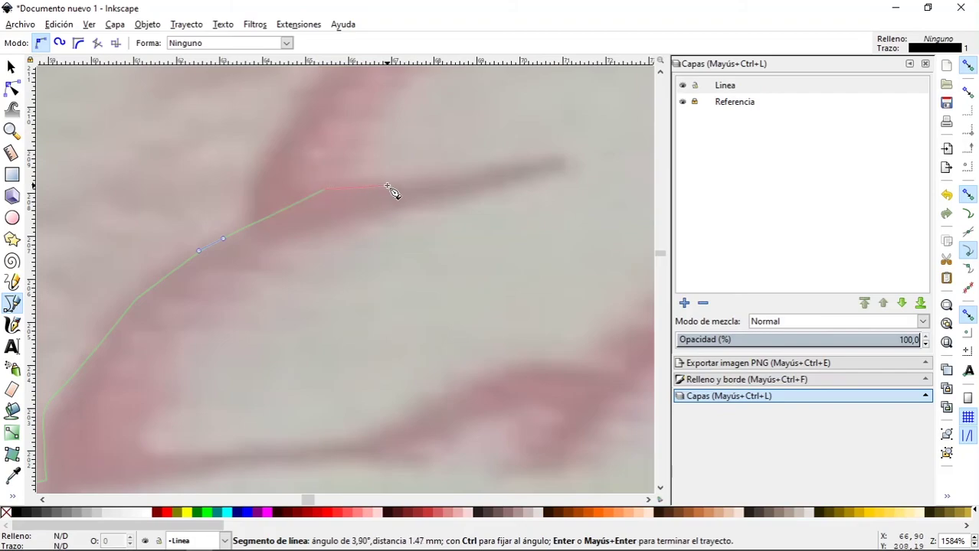
{"action": "left_click", "coordinate": [496, 162]}
{"action": "left_click_drag", "start_coordinate": [562, 158], "coordinate": [564, 179]}
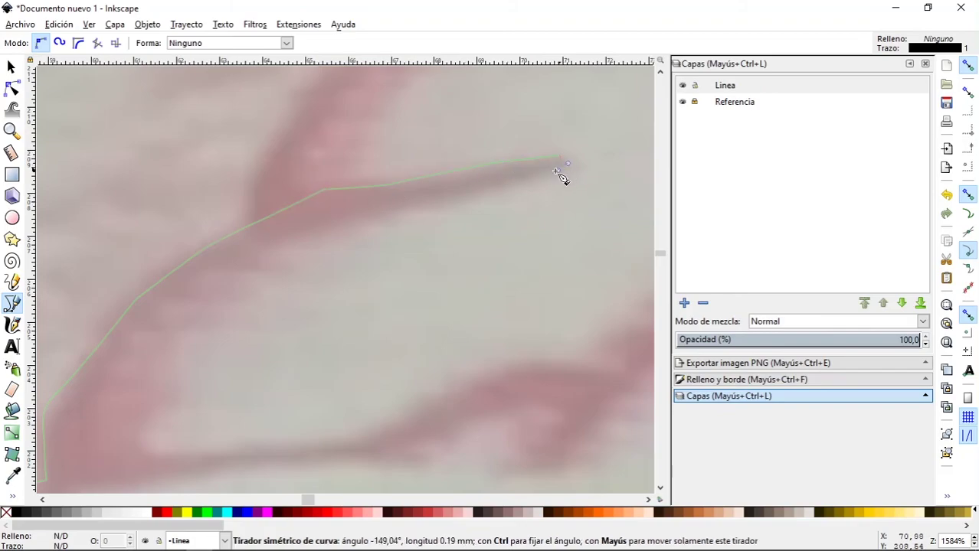
{"action": "left_click", "coordinate": [346, 217]}
{"action": "left_click", "coordinate": [245, 247]}
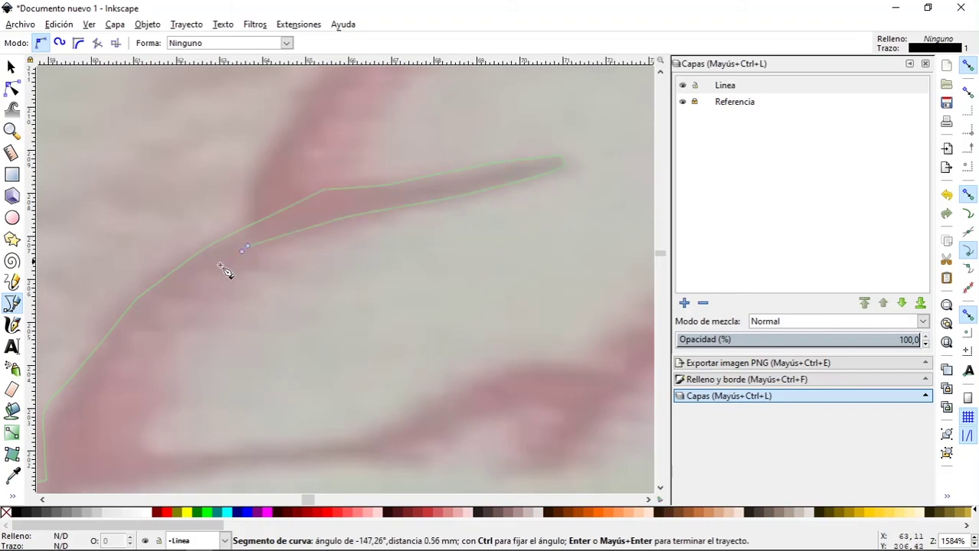
{"action": "left_click_drag", "start_coordinate": [187, 291], "coordinate": [177, 307]}
{"action": "mouse_move", "coordinate": [136, 433]}
{"action": "left_mouse_down"}
{"action": "mouse_move", "coordinate": [184, 323]}
{"action": "mouse_move", "coordinate": [217, 350]}
{"action": "left_mouse_up"}
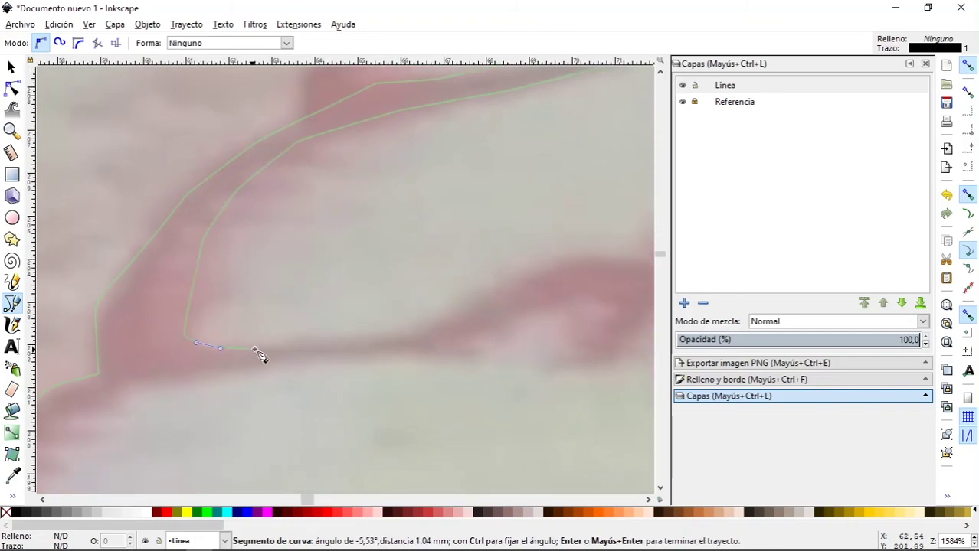
Step: Trace the lower fold and its hook, continuing back onto the brain's front edge
{"action": "scroll", "coordinate": [258, 354], "scroll_direction": "down", "scroll_amount": 2}
{"action": "left_click_drag", "start_coordinate": [287, 348], "coordinate": [296, 347]}
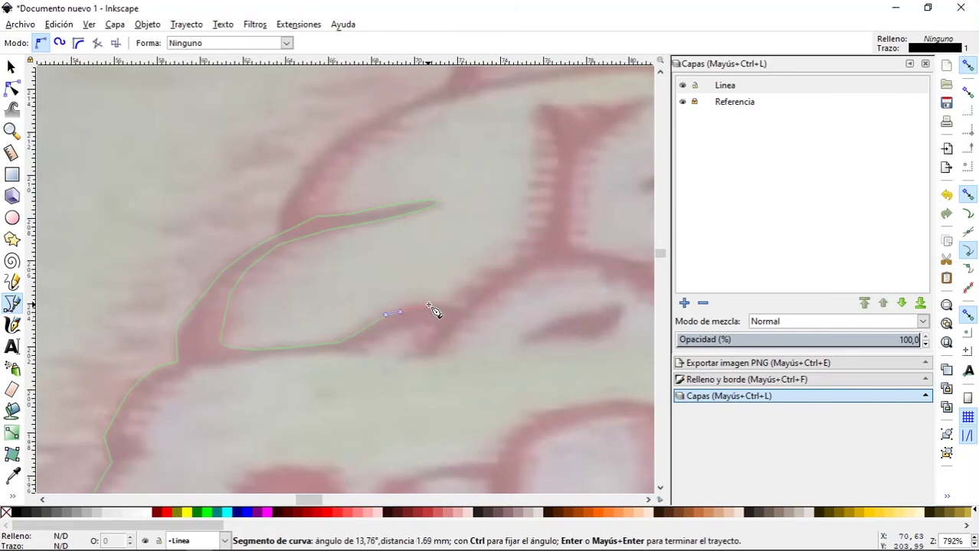
{"action": "left_click_drag", "start_coordinate": [446, 308], "coordinate": [462, 313]}
{"action": "left_click", "coordinate": [468, 317]}
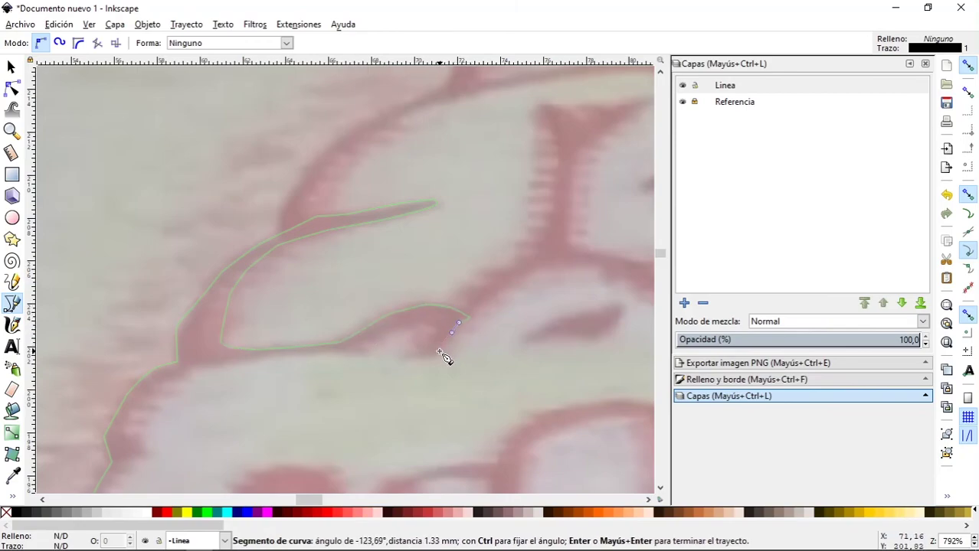
{"action": "left_click_drag", "start_coordinate": [424, 350], "coordinate": [375, 337]}
{"action": "left_click", "coordinate": [413, 323]}
{"action": "left_click", "coordinate": [279, 357]}
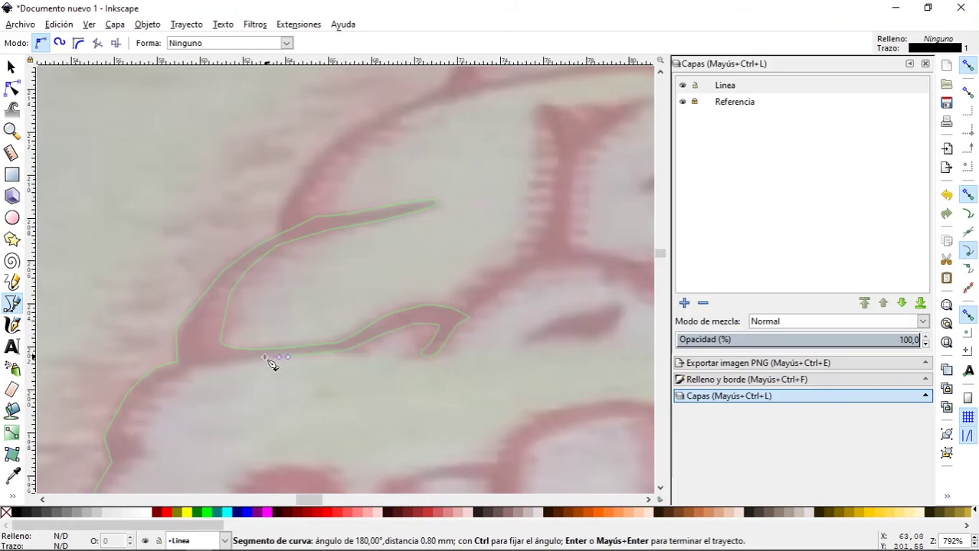
{"action": "left_click_drag", "start_coordinate": [249, 367], "coordinate": [357, 265]}
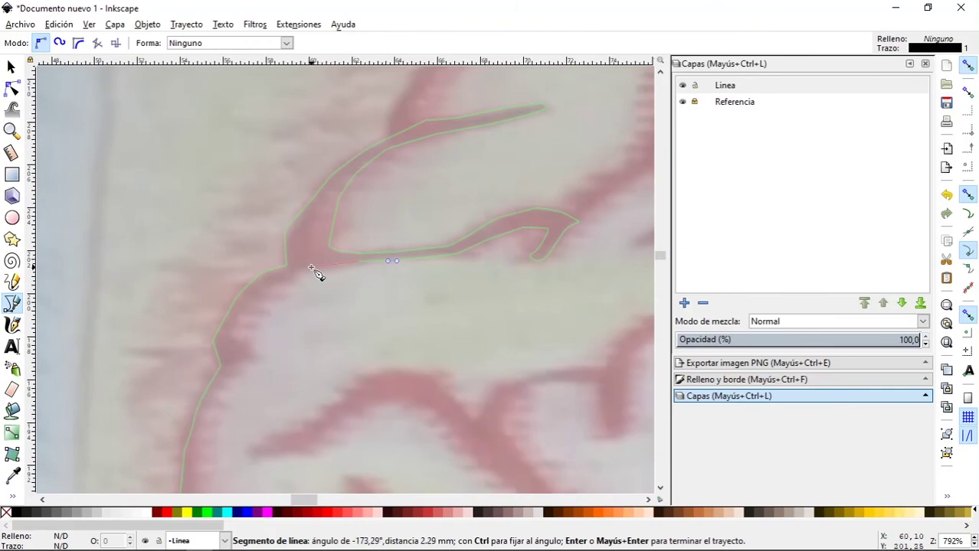
{"action": "left_click", "coordinate": [298, 271]}
{"action": "left_click", "coordinate": [234, 332]}
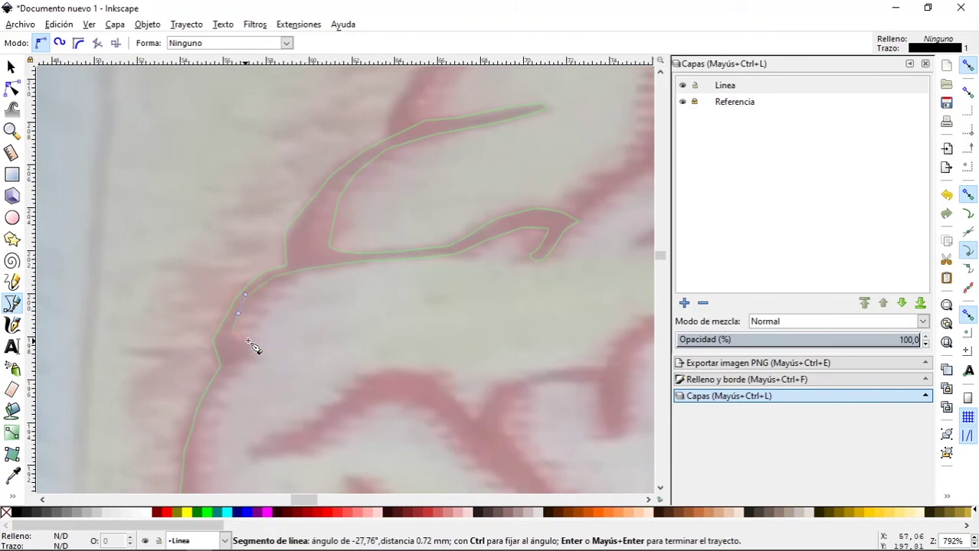
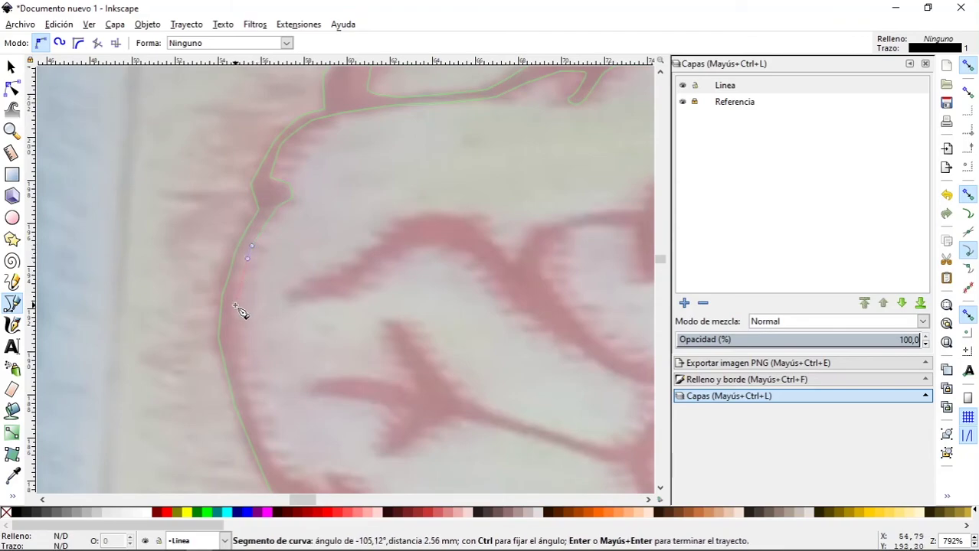
Step: Trace a closed pen outline along the brain's left edge and the long fold beneath it
{"action": "scroll", "coordinate": [239, 303], "scroll_direction": "down", "scroll_amount": 1}
{"action": "scroll", "coordinate": [238, 295], "scroll_direction": "down", "scroll_amount": 3}
{"action": "left_click", "coordinate": [245, 253]}
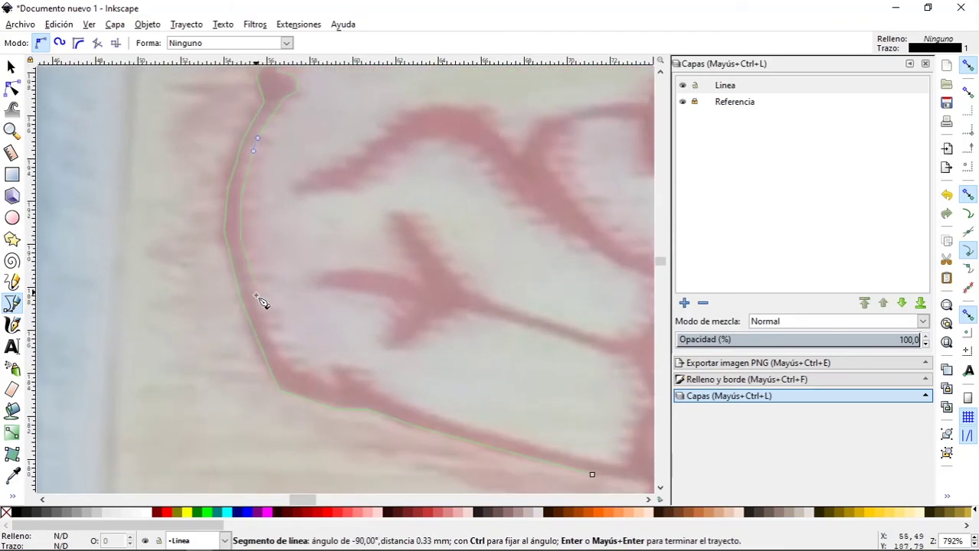
{"action": "left_click", "coordinate": [285, 366]}
{"action": "left_click_drag", "start_coordinate": [343, 384], "coordinate": [339, 379]}
{"action": "left_click", "coordinate": [379, 395]}
{"action": "scroll", "coordinate": [255, 295], "scroll_direction": "right", "scroll_amount": 5}
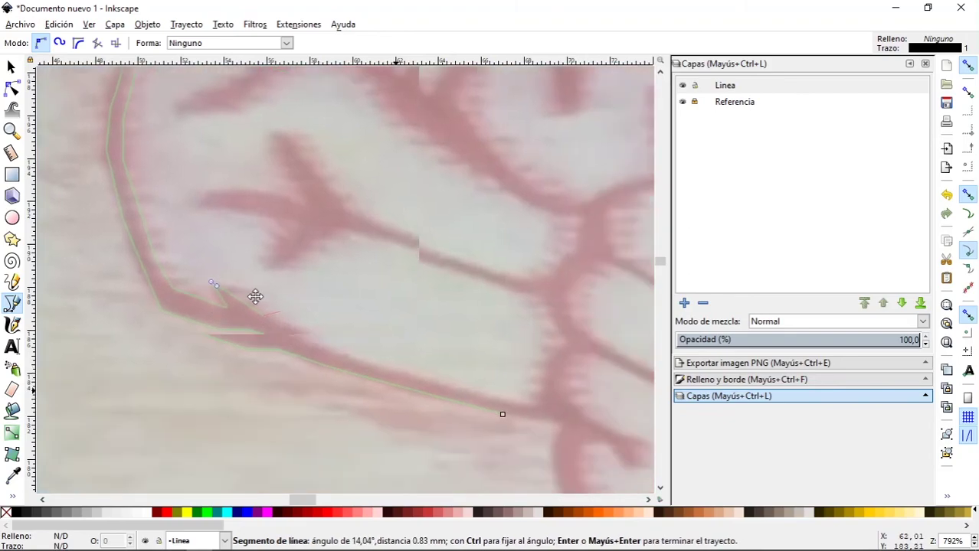
{"action": "scroll", "coordinate": [307, 314], "scroll_direction": "down", "scroll_amount": 3}
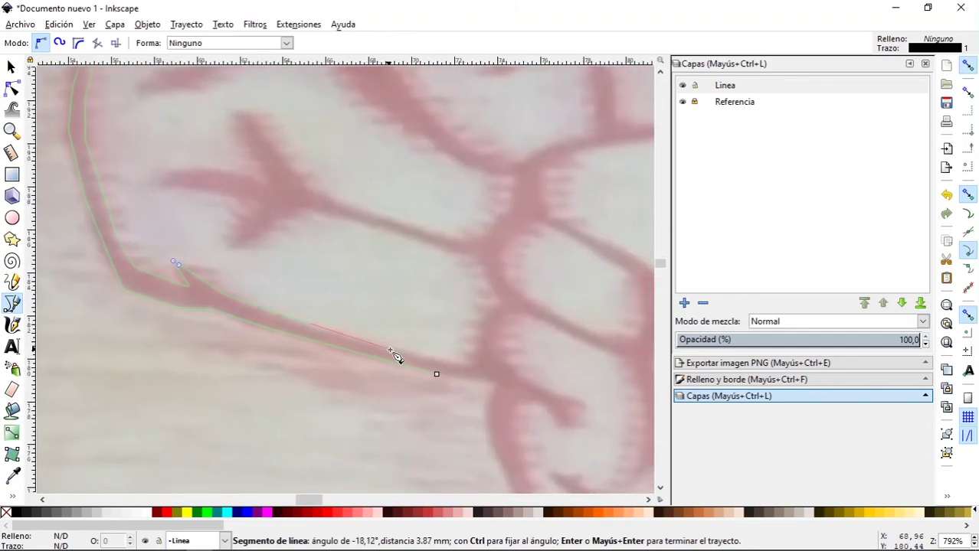
{"action": "left_click", "coordinate": [438, 365]}
{"action": "left_click", "coordinate": [478, 367]}
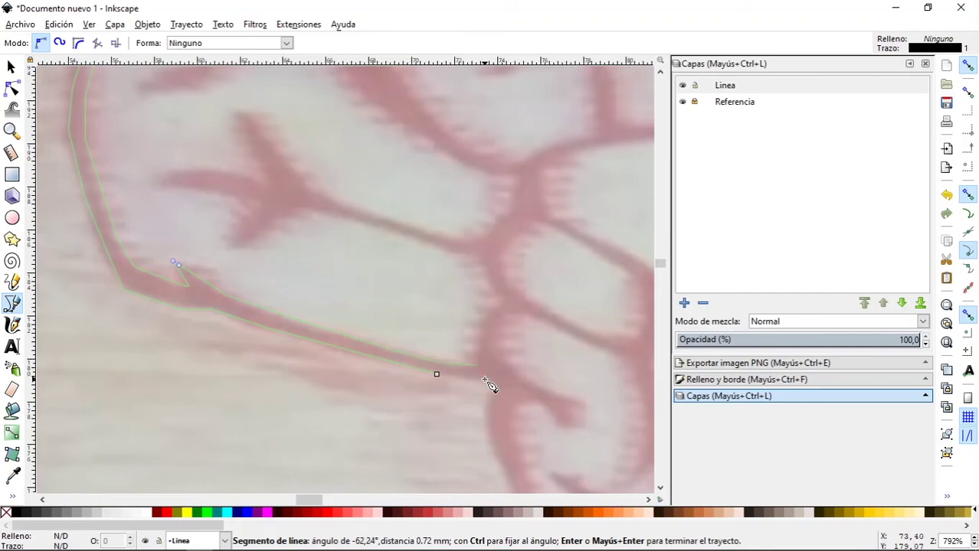
{"action": "left_click", "coordinate": [437, 375]}
Step: Zoom out and fill the traced outline with solid black from the palette
{"action": "scroll", "coordinate": [398, 294], "scroll_direction": "down", "scroll_amount": 1, "text": "ctrl"}
{"action": "scroll", "coordinate": [372, 208], "scroll_direction": "down", "scroll_amount": 1, "text": "ctrl"}
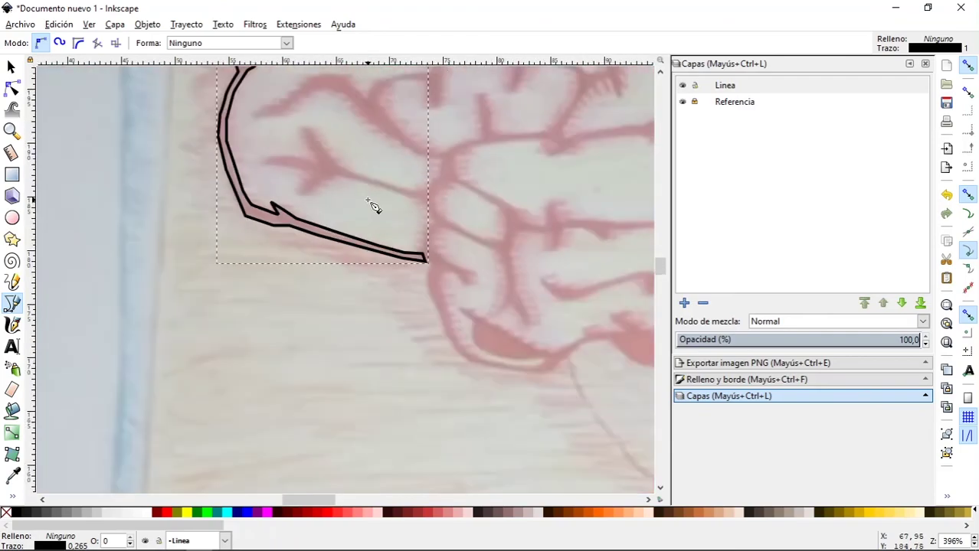
{"action": "scroll", "coordinate": [382, 186], "scroll_direction": "down", "scroll_amount": 1, "text": "ctrl"}
{"action": "scroll", "coordinate": [298, 299], "scroll_direction": "down", "scroll_amount": 1, "text": "ctrl"}
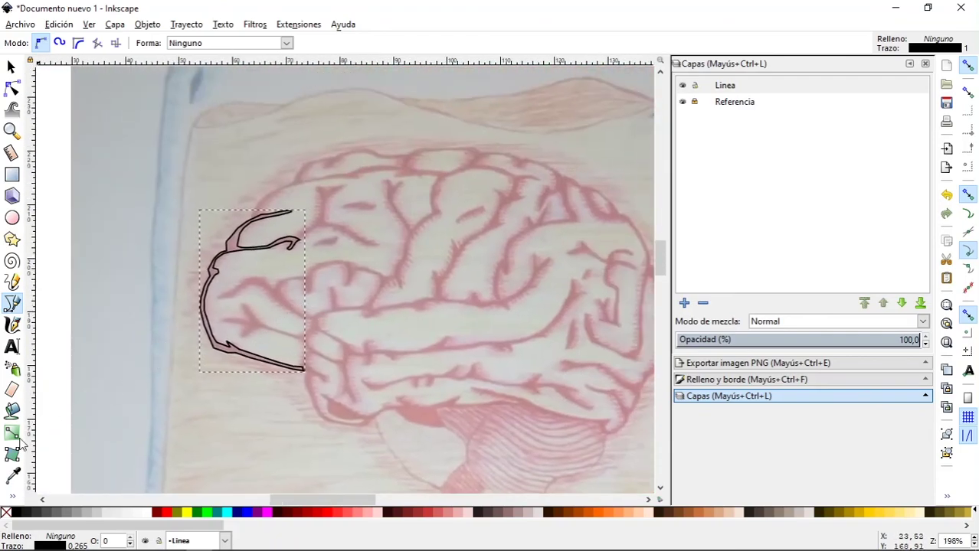
{"action": "left_click", "coordinate": [19, 513]}
Step: Bring up the Fill and Stroke dialog for the black-filled shape
{"action": "scroll", "coordinate": [215, 374], "scroll_direction": "up", "scroll_amount": 1}
{"action": "scroll", "coordinate": [192, 387], "scroll_direction": "right", "scroll_amount": 3}
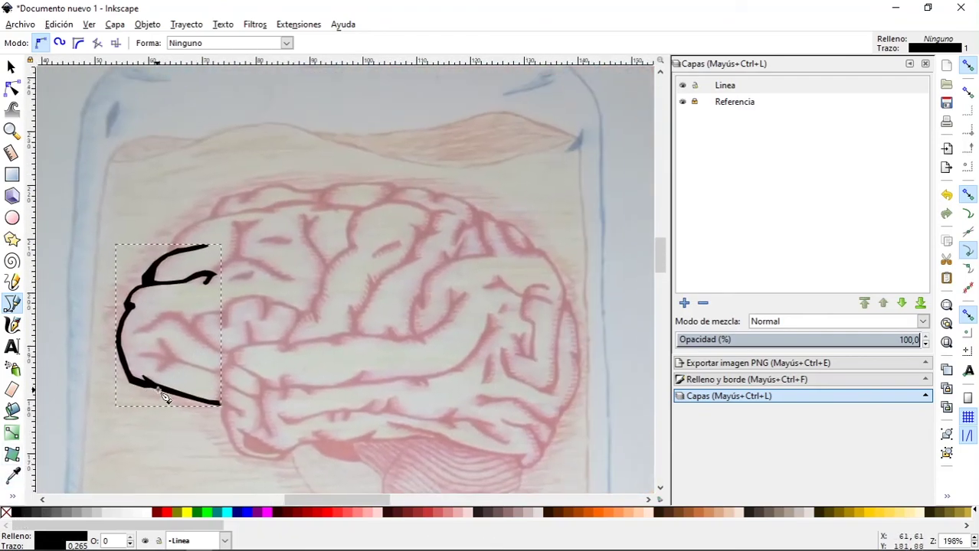
{"action": "scroll", "coordinate": [236, 288], "scroll_direction": "down", "scroll_amount": 3}
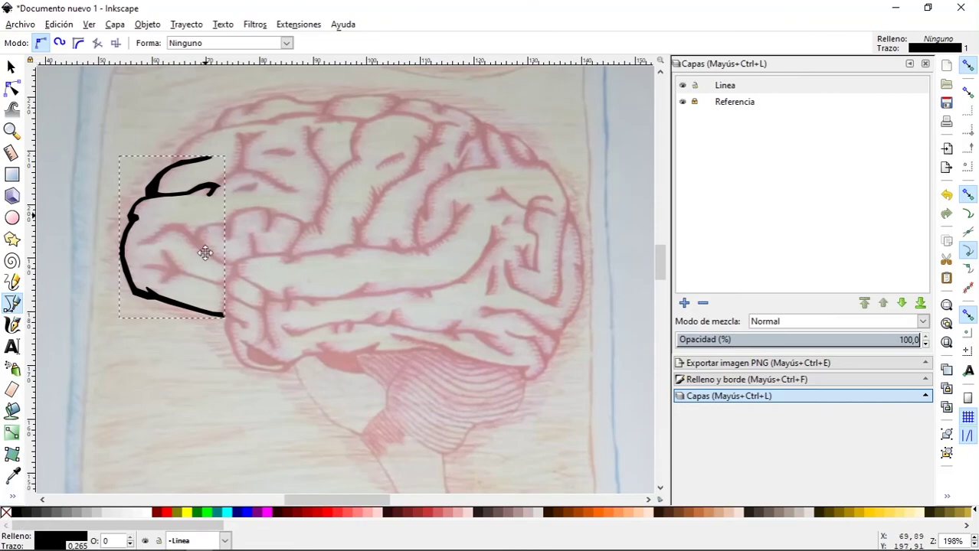
{"action": "scroll", "coordinate": [200, 253], "scroll_direction": "up", "scroll_amount": 5}
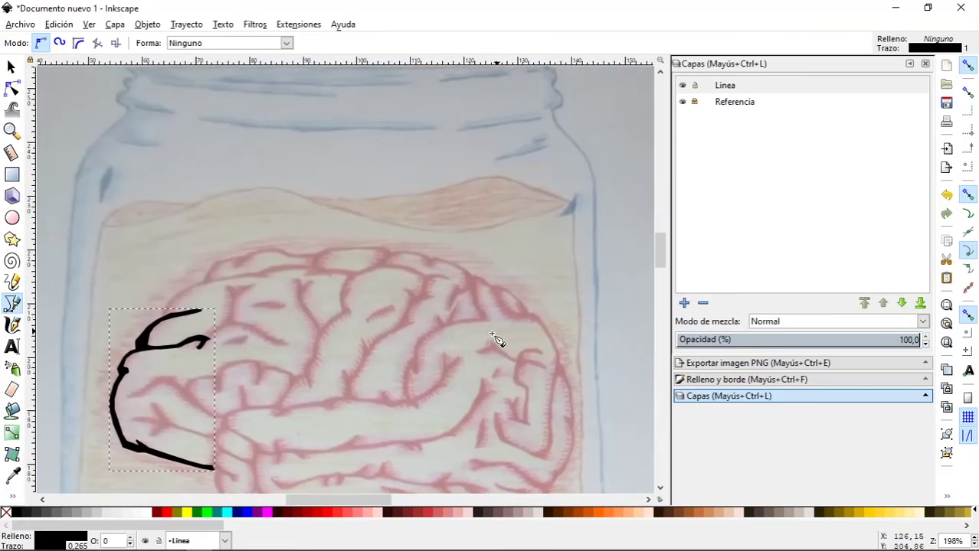
{"action": "left_click", "coordinate": [751, 381]}
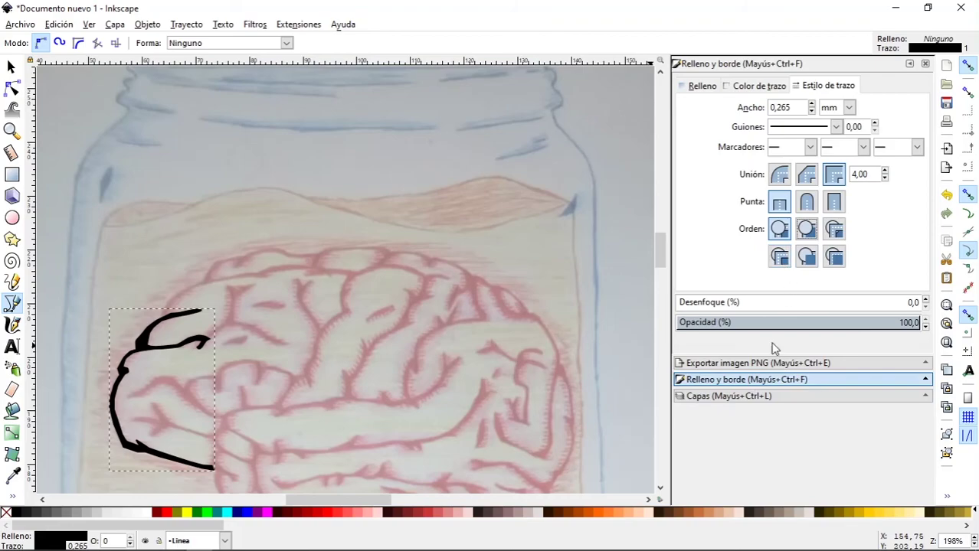
Step: Compare the shape's stroke and fill colours, finishing on its solid black fill
{"action": "left_click", "coordinate": [768, 90]}
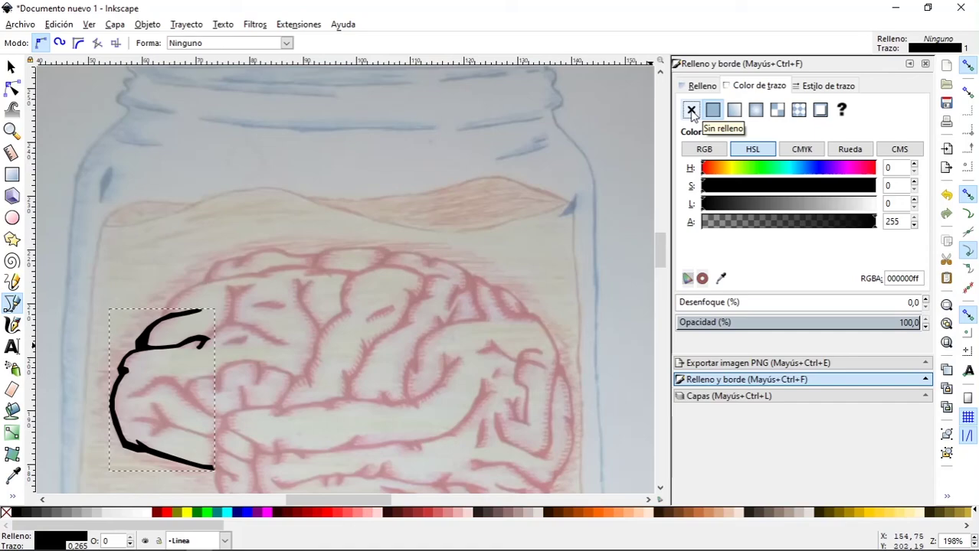
{"action": "left_click", "coordinate": [701, 86]}
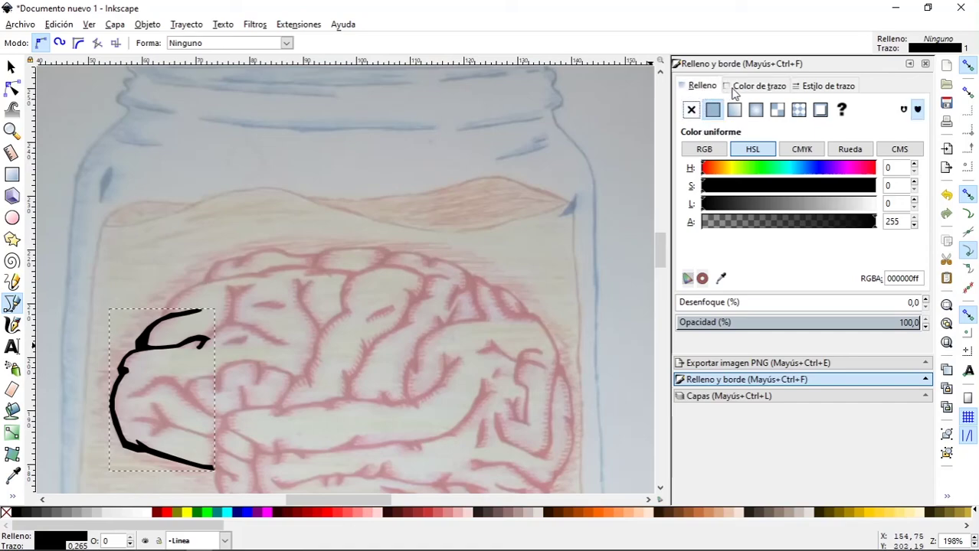
{"action": "left_click", "coordinate": [754, 88]}
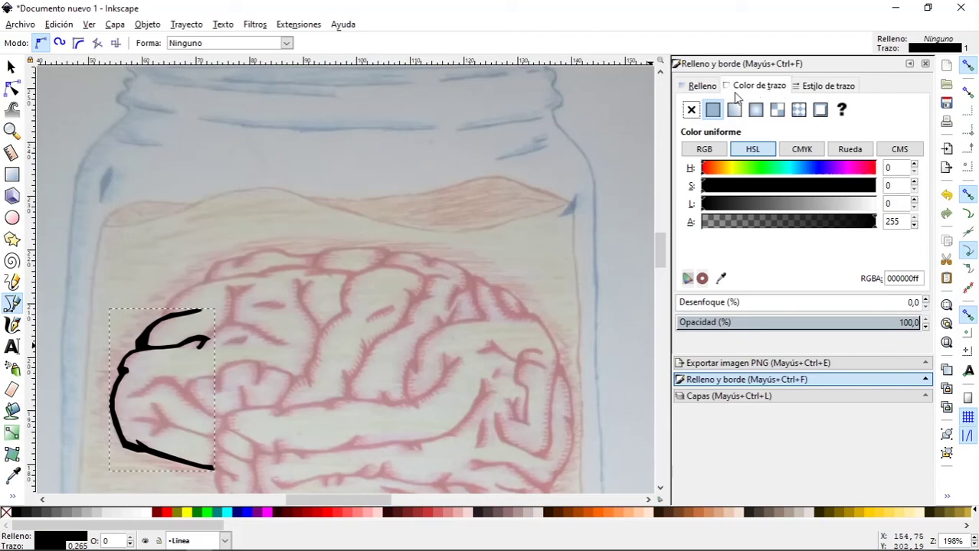
{"action": "left_click", "coordinate": [709, 88]}
{"action": "scroll", "coordinate": [299, 295], "scroll_direction": "down", "scroll_amount": 3}
{"action": "scroll", "coordinate": [298, 296], "scroll_direction": "left", "scroll_amount": 2}
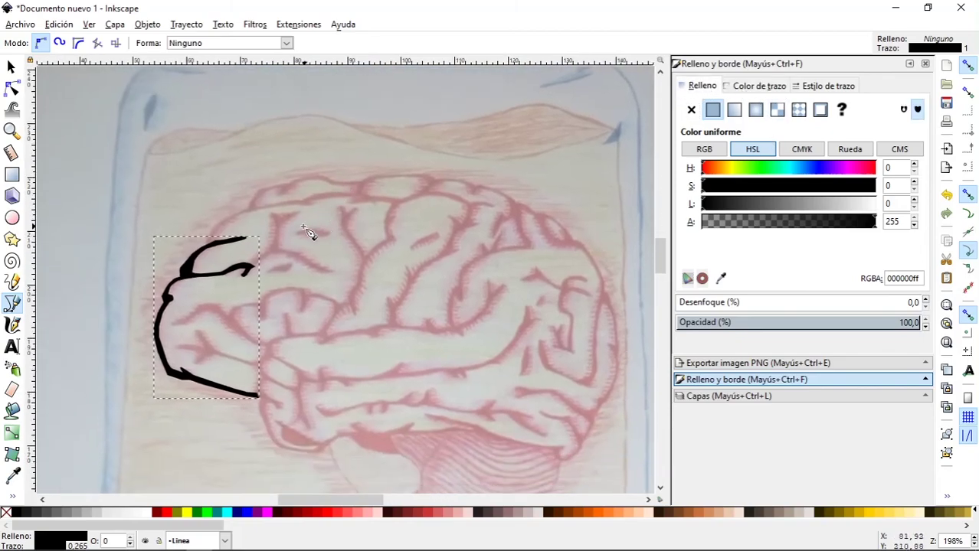
Step: Zoom to 792% and start a new outline tracing along the brain's upper fold
{"action": "scroll", "coordinate": [247, 235], "scroll_direction": "down", "scroll_amount": 1}
{"action": "scroll", "coordinate": [218, 246], "scroll_direction": "up", "scroll_amount": 4}
{"action": "scroll", "coordinate": [209, 337], "scroll_direction": "up", "scroll_amount": 2}
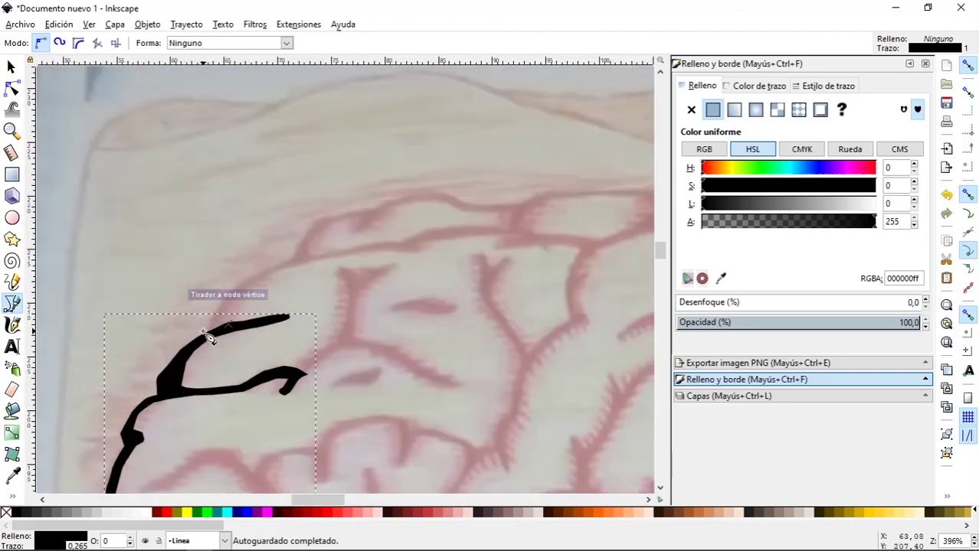
{"action": "scroll", "coordinate": [209, 336], "scroll_direction": "up", "scroll_amount": 2}
{"action": "left_click", "coordinate": [216, 330]}
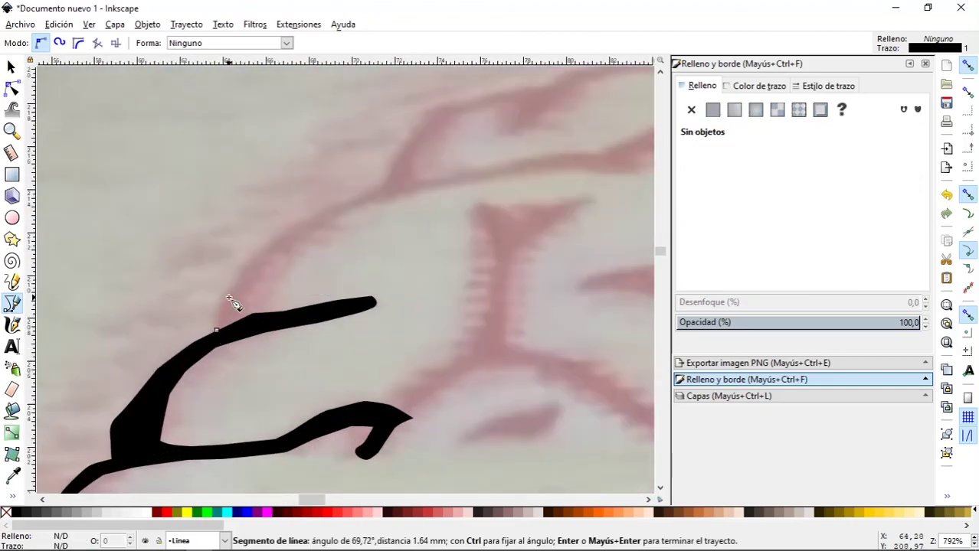
{"action": "left_click_drag", "start_coordinate": [294, 234], "coordinate": [328, 219]}
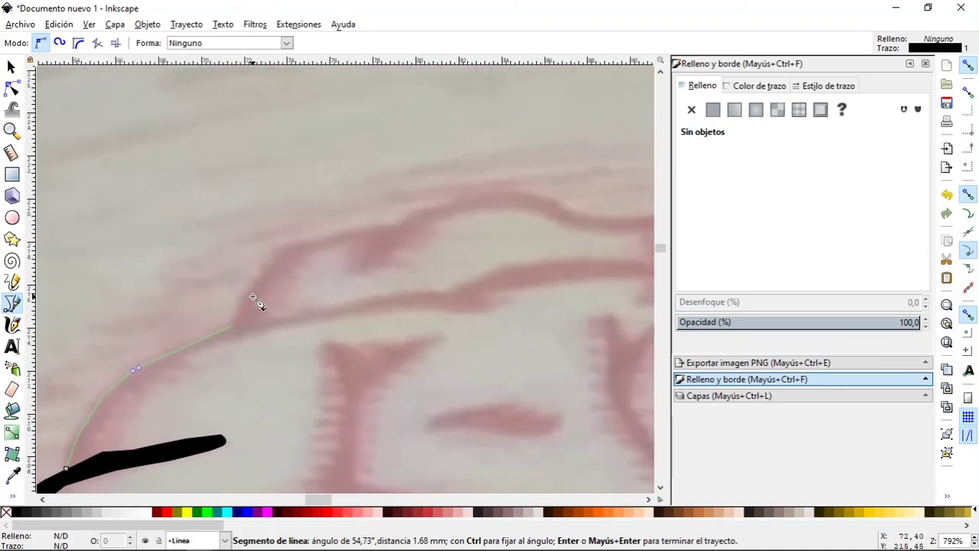
{"action": "left_click_drag", "start_coordinate": [264, 266], "coordinate": [268, 261]}
{"action": "left_click", "coordinate": [413, 231]}
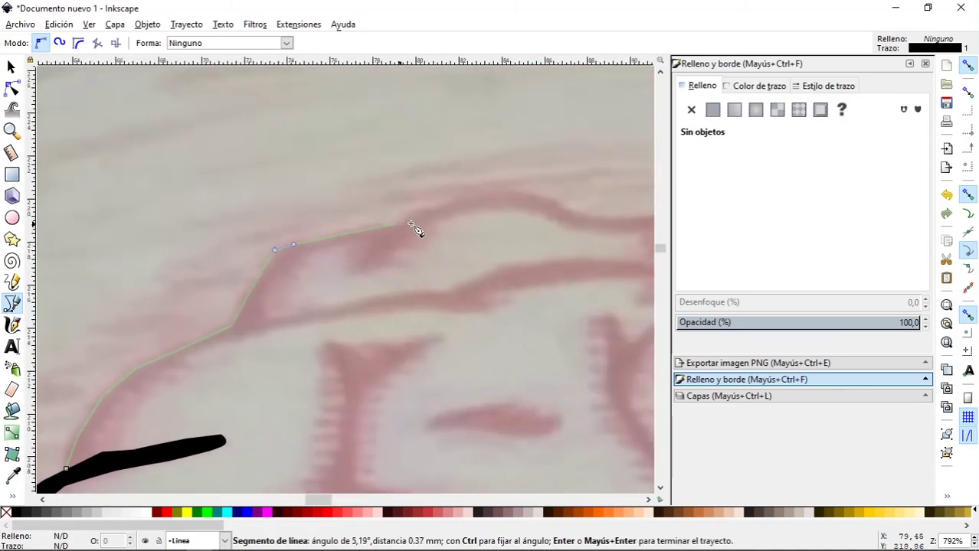
{"action": "scroll", "coordinate": [419, 232], "scroll_direction": "up", "scroll_amount": 2}
{"action": "scroll", "coordinate": [419, 231], "scroll_direction": "right", "scroll_amount": 5}
{"action": "left_click", "coordinate": [345, 262]}
{"action": "left_click", "coordinate": [372, 272]}
{"action": "scroll", "coordinate": [408, 273], "scroll_direction": "right", "scroll_amount": 3}
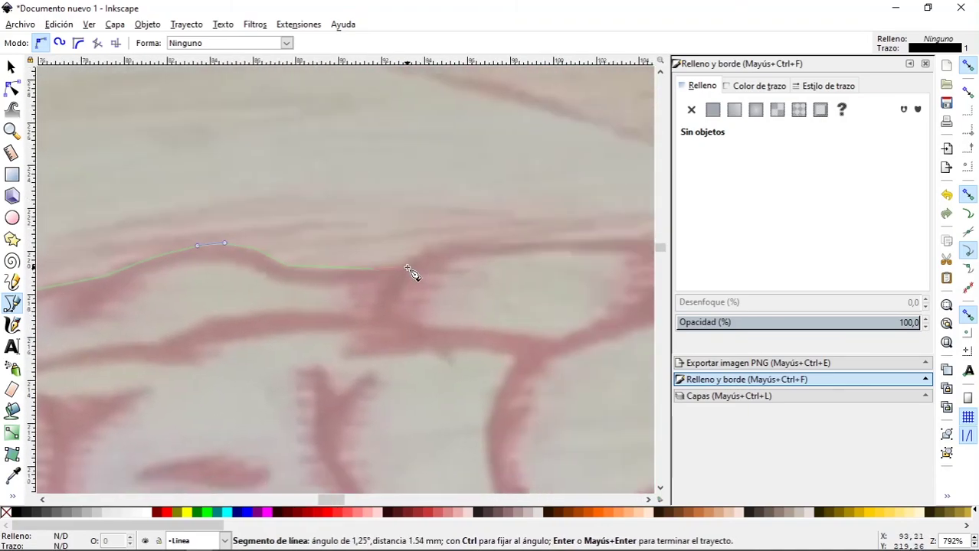
{"action": "scroll", "coordinate": [310, 285], "scroll_direction": "right", "scroll_amount": 3}
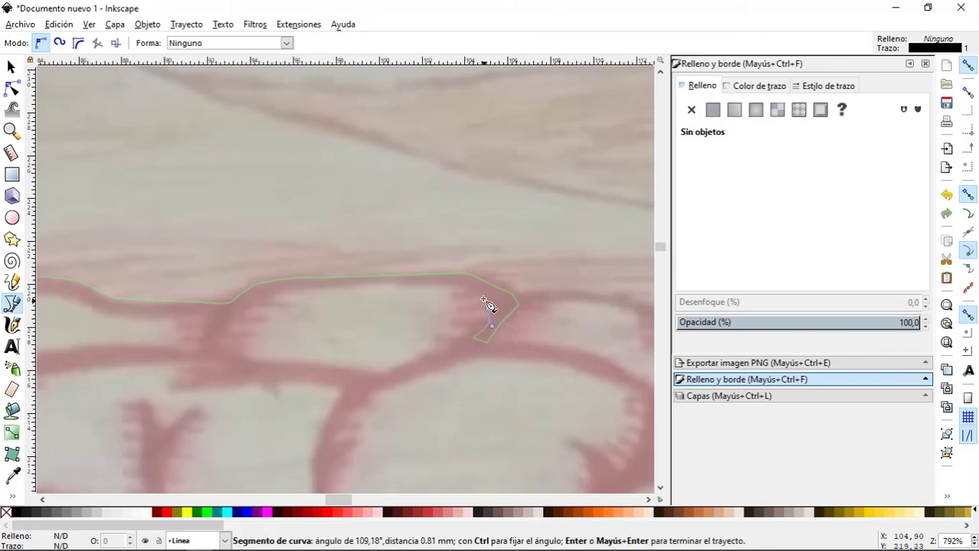
{"action": "left_click_drag", "start_coordinate": [233, 316], "coordinate": [224, 330]}
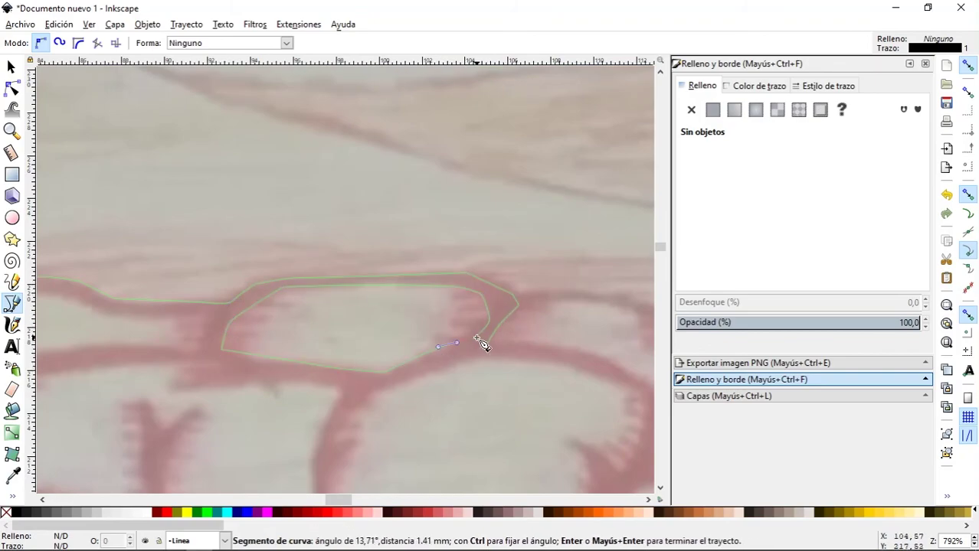
{"action": "scroll", "coordinate": [455, 374], "scroll_direction": "down", "scroll_amount": 5}
{"action": "scroll", "coordinate": [454, 374], "scroll_direction": "left", "scroll_amount": 2}
{"action": "left_click_drag", "start_coordinate": [447, 242], "coordinate": [416, 267]}
{"action": "scroll", "coordinate": [420, 395], "scroll_direction": "down", "scroll_amount": 8}
{"action": "scroll", "coordinate": [397, 323], "scroll_direction": "left", "scroll_amount": 4}
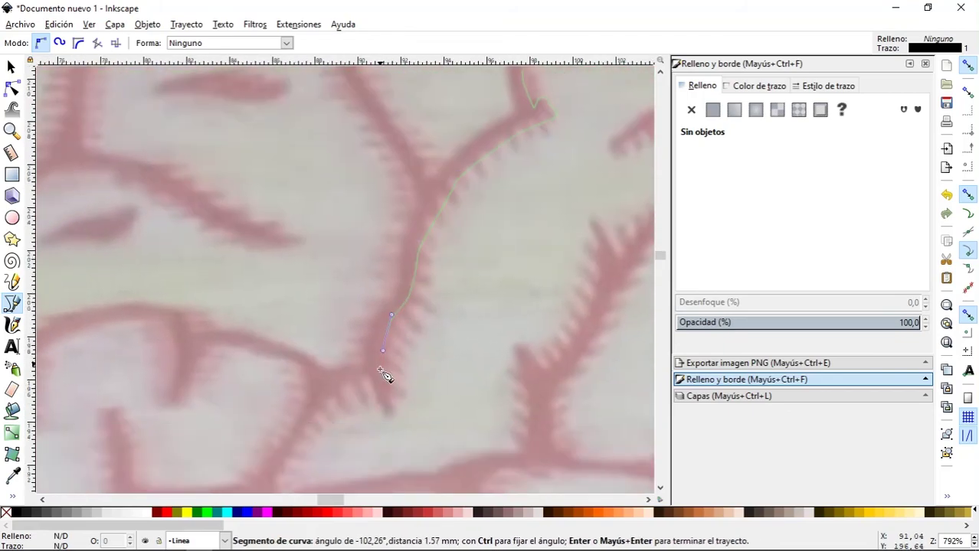
Step: Extend the open outline around the branching fold, its junction and the fold's underside
{"action": "left_click", "coordinate": [296, 442]}
{"action": "scroll", "coordinate": [298, 445], "scroll_direction": "down", "scroll_amount": 5}
{"action": "scroll", "coordinate": [299, 446], "scroll_direction": "left", "scroll_amount": 2}
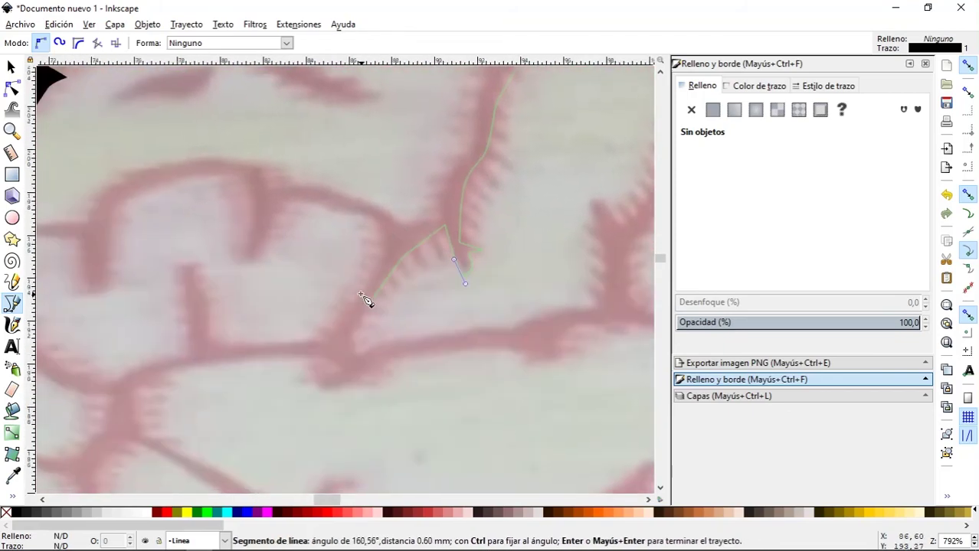
{"action": "left_click_drag", "start_coordinate": [373, 212], "coordinate": [387, 225]}
{"action": "left_click", "coordinate": [447, 188]}
{"action": "scroll", "coordinate": [447, 188], "scroll_direction": "up", "scroll_amount": 7}
{"action": "scroll", "coordinate": [447, 188], "scroll_direction": "right", "scroll_amount": 3}
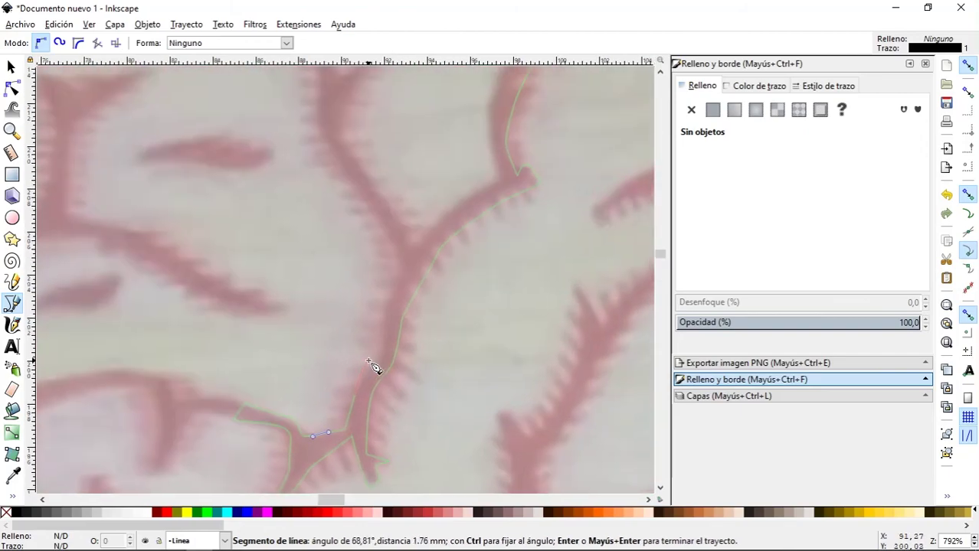
{"action": "left_click", "coordinate": [394, 282]}
{"action": "scroll", "coordinate": [395, 281], "scroll_direction": "up", "scroll_amount": 5}
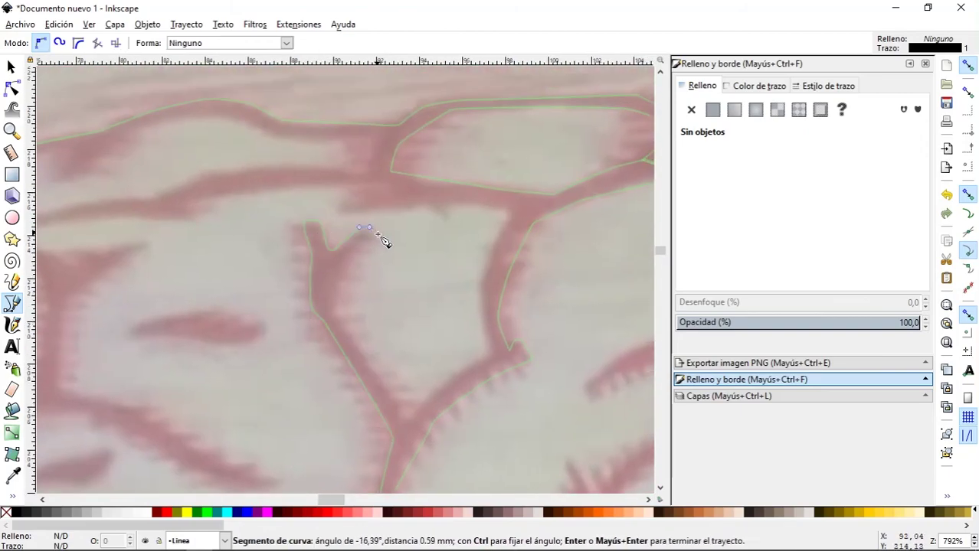
{"action": "left_click", "coordinate": [340, 295]}
{"action": "left_click", "coordinate": [406, 419]}
{"action": "left_click", "coordinate": [496, 353]}
{"action": "left_click", "coordinate": [496, 243]}
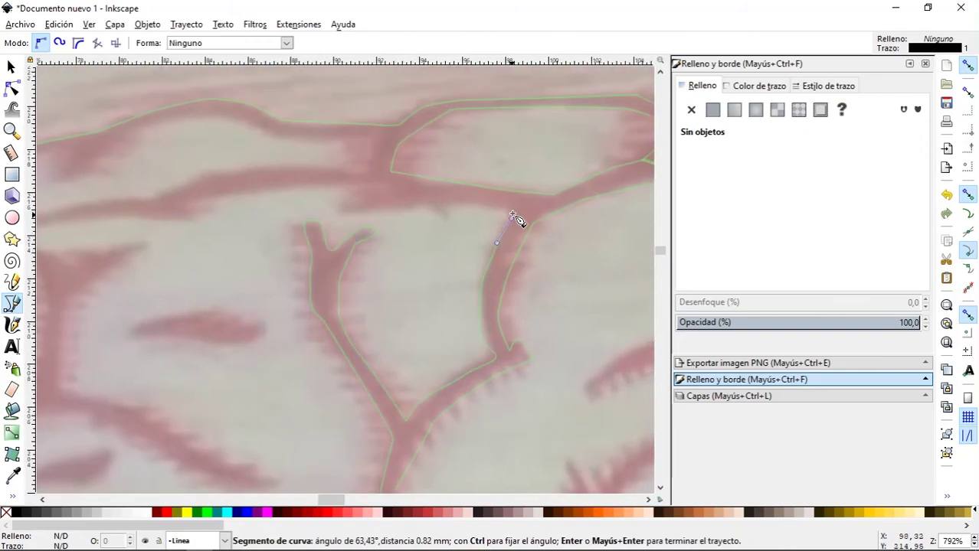
{"action": "left_click", "coordinate": [366, 215]}
{"action": "scroll", "coordinate": [382, 230], "scroll_direction": "up", "scroll_amount": 2}
{"action": "left_click_drag", "start_coordinate": [242, 247], "coordinate": [218, 269]}
{"action": "scroll", "coordinate": [218, 269], "scroll_direction": "left", "scroll_amount": 8}
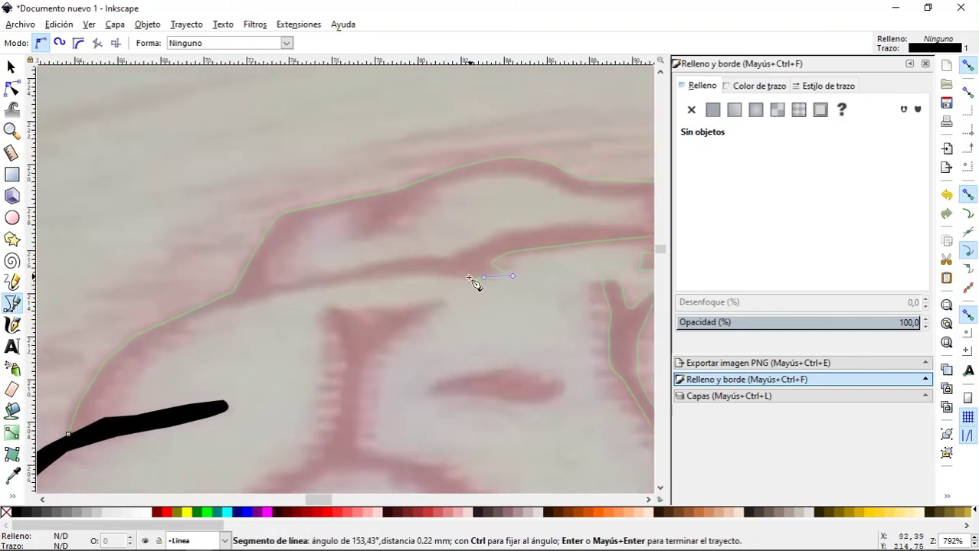
{"action": "scroll", "coordinate": [420, 265], "scroll_direction": "up", "scroll_amount": 1}
{"action": "scroll", "coordinate": [372, 283], "scroll_direction": "right", "scroll_amount": 2}
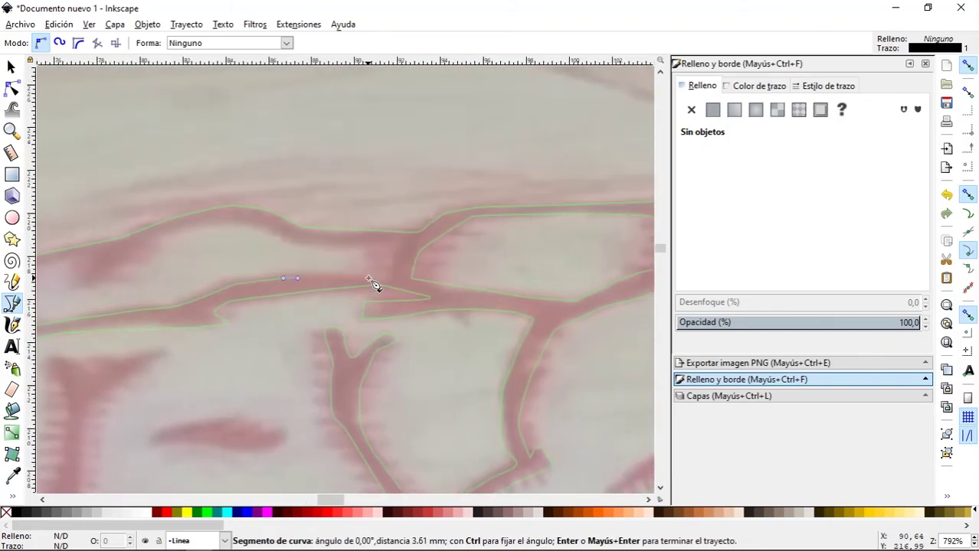
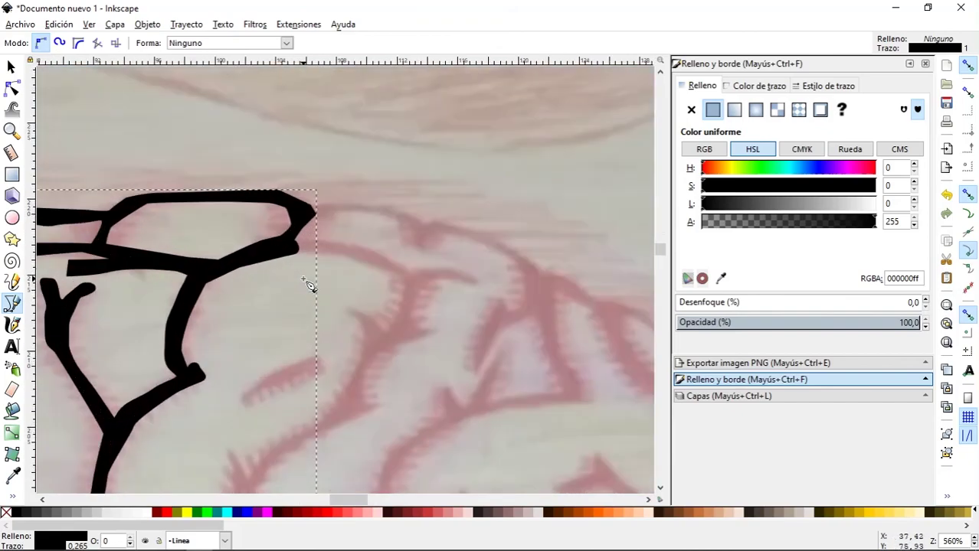
Step: Resume the black path from its end and trace the sketch's top edge past the small loop
{"action": "key", "text": "Escape"}
{"action": "left_click", "coordinate": [262, 268]}
{"action": "scroll", "coordinate": [481, 309], "scroll_direction": "down", "scroll_amount": 2}
{"action": "scroll", "coordinate": [398, 279], "scroll_direction": "right", "scroll_amount": 5}
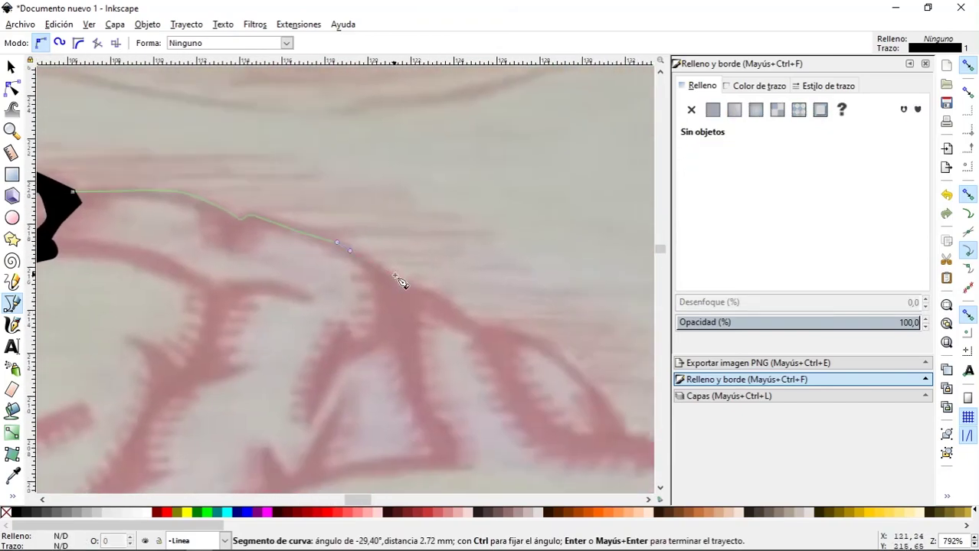
{"action": "left_click", "coordinate": [478, 321]}
{"action": "scroll", "coordinate": [524, 334], "scroll_direction": "down", "scroll_amount": 3}
{"action": "scroll", "coordinate": [524, 334], "scroll_direction": "right", "scroll_amount": 4}
{"action": "left_click_drag", "start_coordinate": [462, 267], "coordinate": [476, 285]}
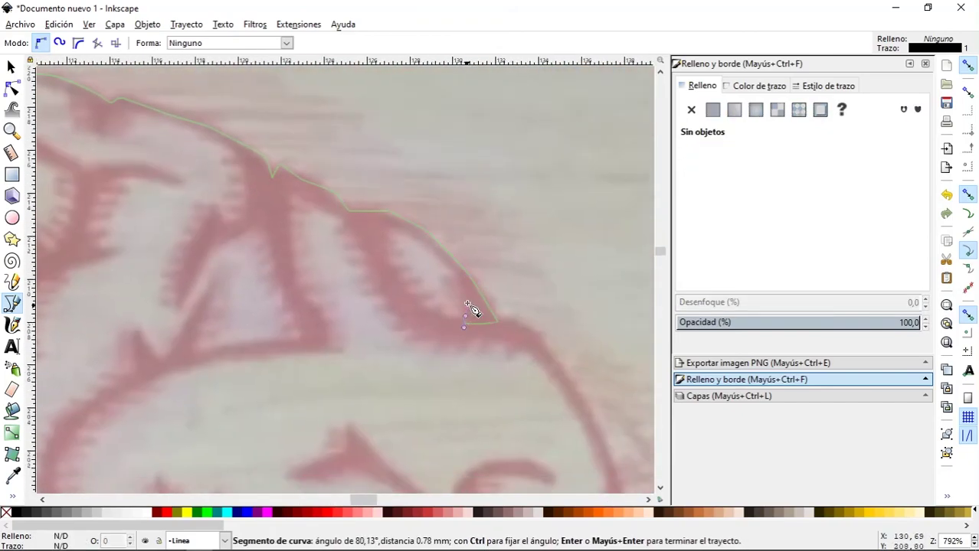
{"action": "left_click", "coordinate": [525, 321]}
{"action": "scroll", "coordinate": [473, 225], "scroll_direction": "down", "scroll_amount": 4}
Step: Trace down the sketch's right edge and curve the path around the side branch
{"action": "scroll", "coordinate": [472, 225], "scroll_direction": "right", "scroll_amount": 3}
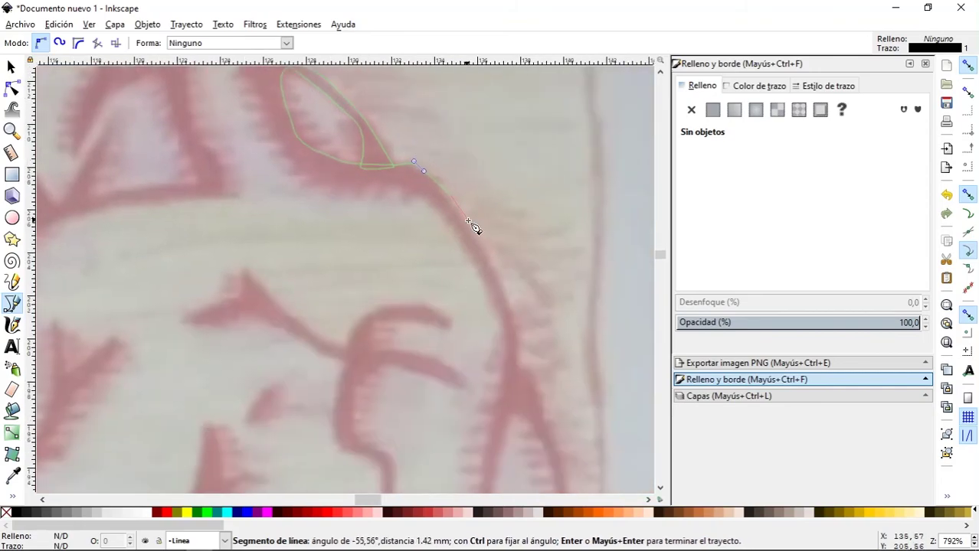
{"action": "scroll", "coordinate": [500, 342], "scroll_direction": "down", "scroll_amount": 3}
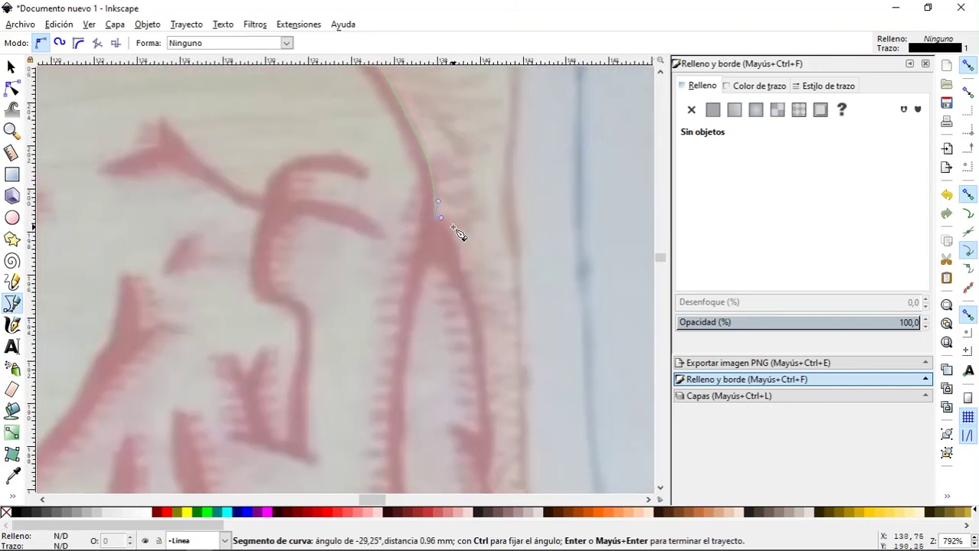
{"action": "scroll", "coordinate": [438, 153], "scroll_direction": "right", "scroll_amount": 3}
{"action": "scroll", "coordinate": [436, 210], "scroll_direction": "down", "scroll_amount": 1}
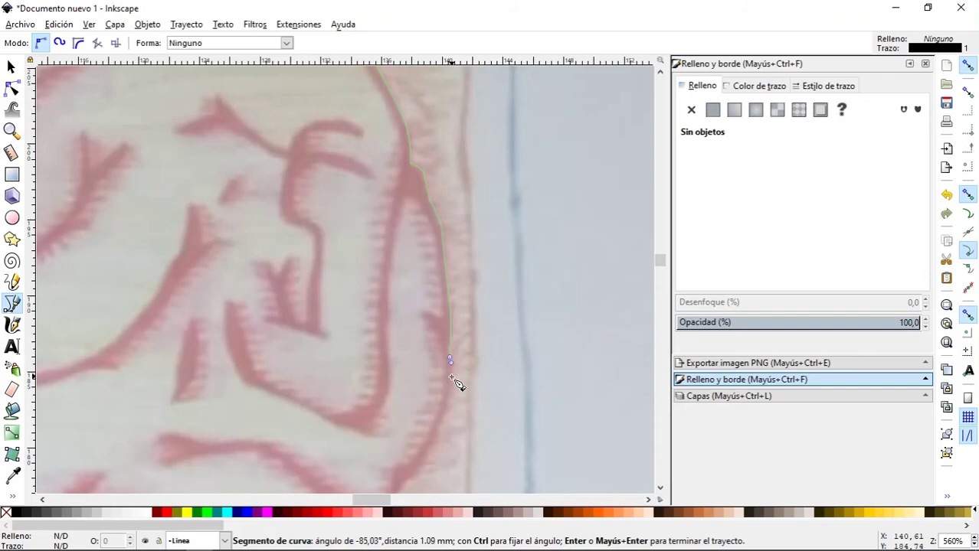
{"action": "scroll", "coordinate": [475, 284], "scroll_direction": "down", "scroll_amount": 4}
{"action": "scroll", "coordinate": [474, 284], "scroll_direction": "left", "scroll_amount": 1}
{"action": "left_click", "coordinate": [413, 364]}
{"action": "scroll", "coordinate": [414, 364], "scroll_direction": "down", "scroll_amount": 3}
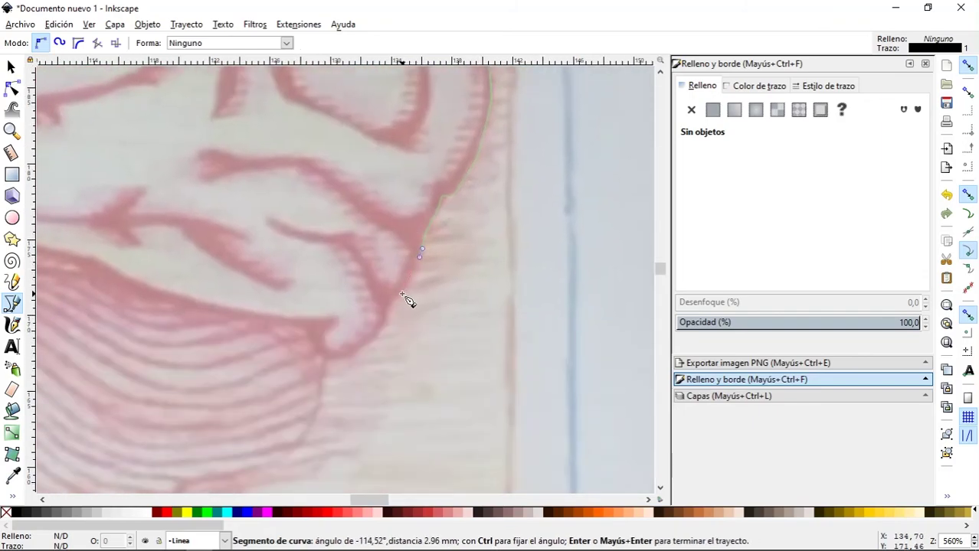
{"action": "left_click", "coordinate": [323, 353]}
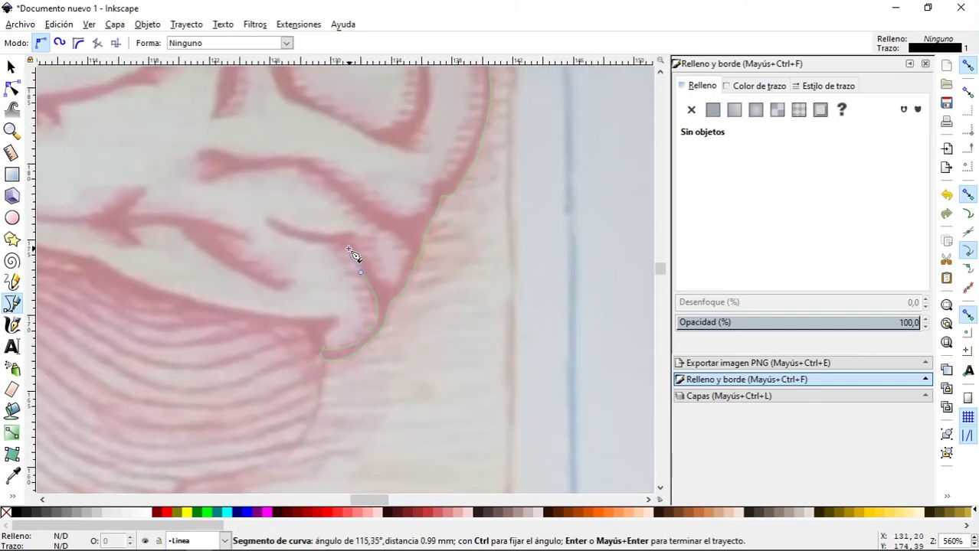
{"action": "left_click", "coordinate": [267, 221]}
{"action": "scroll", "coordinate": [366, 341], "scroll_direction": "up", "scroll_amount": 4}
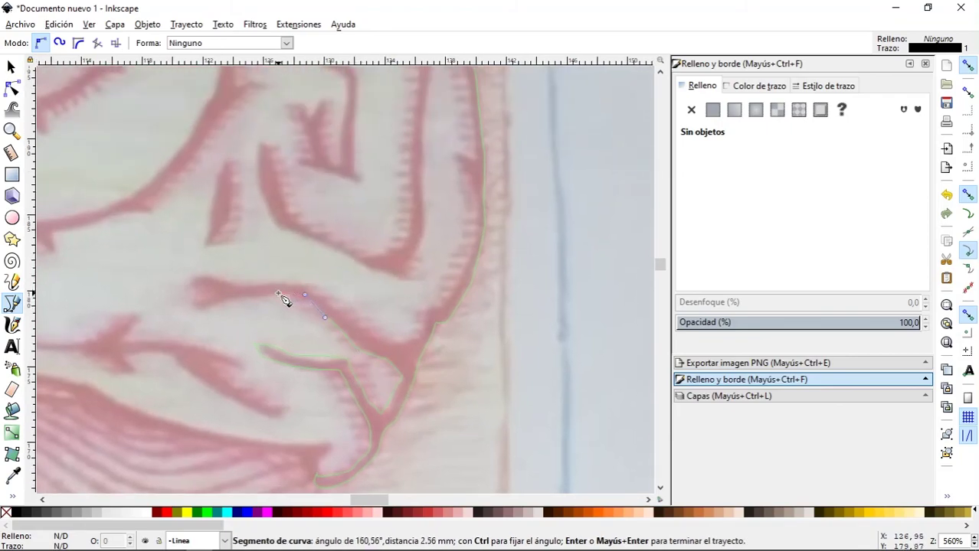
{"action": "left_click_drag", "start_coordinate": [245, 285], "coordinate": [248, 285]}
{"action": "left_click_drag", "start_coordinate": [397, 352], "coordinate": [406, 354]}
Step: Add nodes up the right-side stroke and along its inner edge around the small loop
{"action": "left_click", "coordinate": [457, 297]}
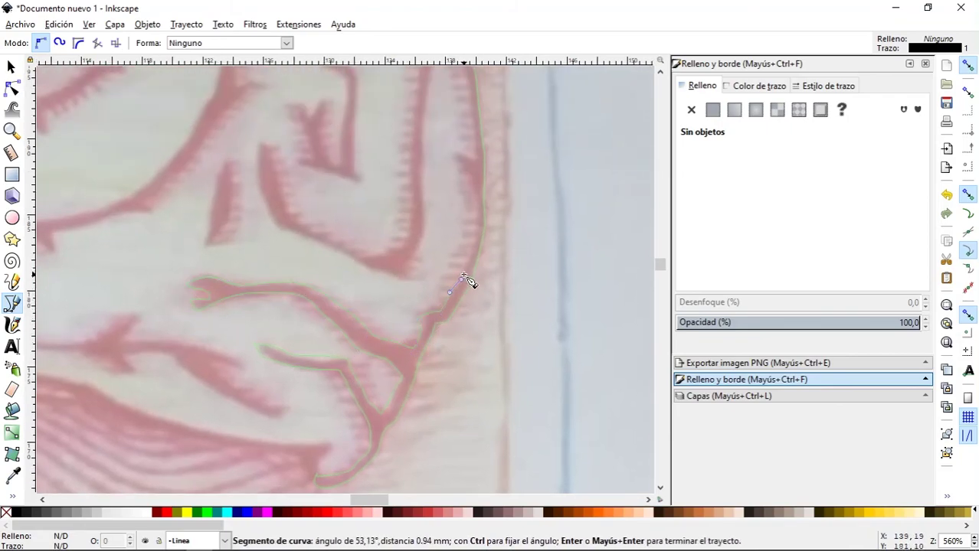
{"action": "left_click", "coordinate": [475, 243]}
{"action": "scroll", "coordinate": [475, 243], "scroll_direction": "up", "scroll_amount": 5}
{"action": "scroll", "coordinate": [475, 243], "scroll_direction": "right", "scroll_amount": 2}
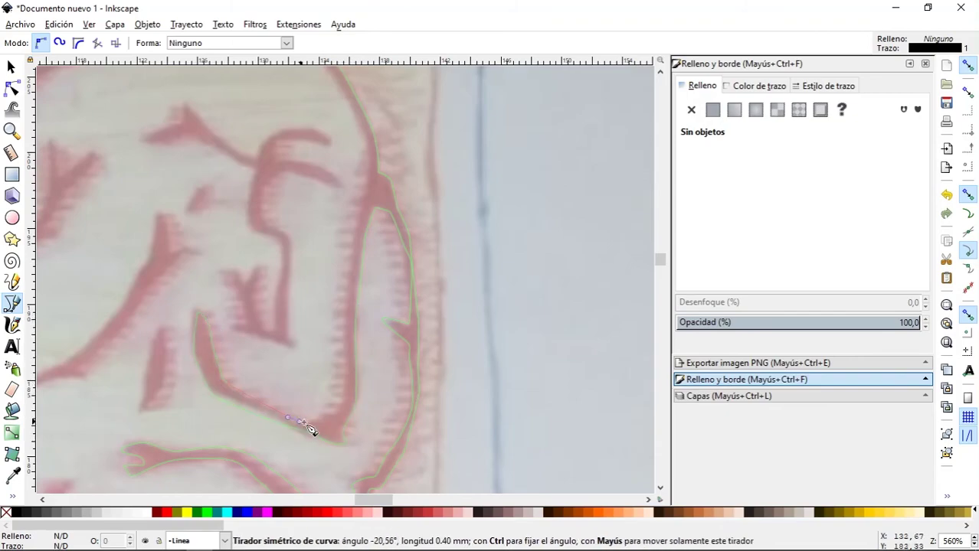
{"action": "scroll", "coordinate": [363, 353], "scroll_direction": "up", "scroll_amount": 6}
{"action": "scroll", "coordinate": [326, 346], "scroll_direction": "right", "scroll_amount": 1}
{"action": "left_click", "coordinate": [333, 388]}
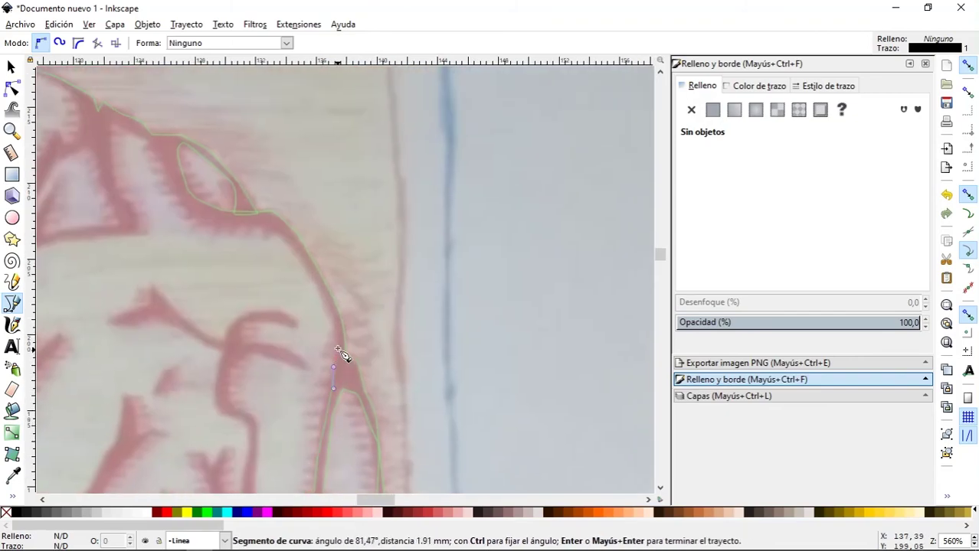
{"action": "left_click", "coordinate": [280, 241]}
{"action": "scroll", "coordinate": [352, 376], "scroll_direction": "up", "scroll_amount": 4}
{"action": "scroll", "coordinate": [352, 375], "scroll_direction": "left", "scroll_amount": 4}
{"action": "left_click", "coordinate": [222, 270]}
{"action": "scroll", "coordinate": [362, 322], "scroll_direction": "up", "scroll_amount": 2}
{"action": "scroll", "coordinate": [361, 322], "scroll_direction": "left", "scroll_amount": 4}
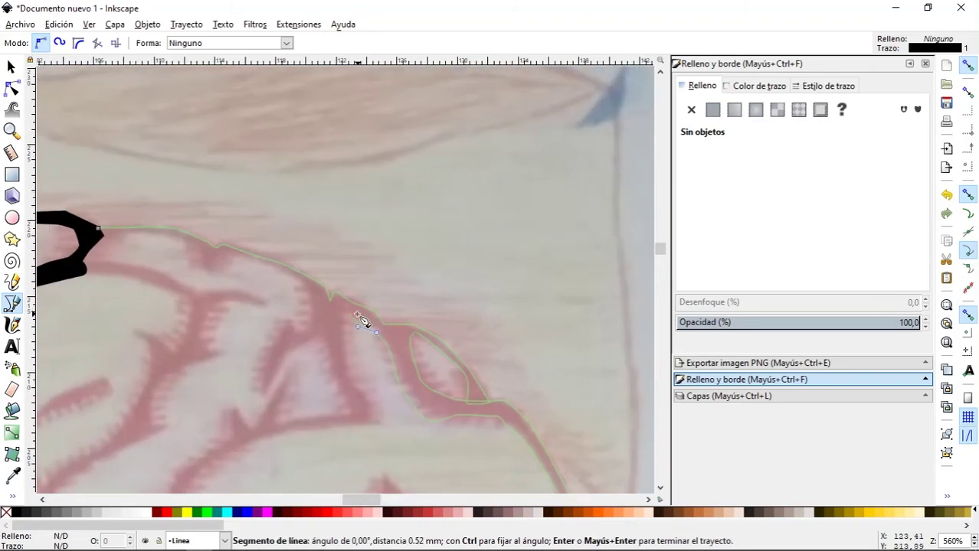
Step: Curve the path through the branch fork and along the lower branch toward the black outline
{"action": "scroll", "coordinate": [375, 421], "scroll_direction": "down", "scroll_amount": 4}
{"action": "scroll", "coordinate": [375, 422], "scroll_direction": "left", "scroll_amount": 4}
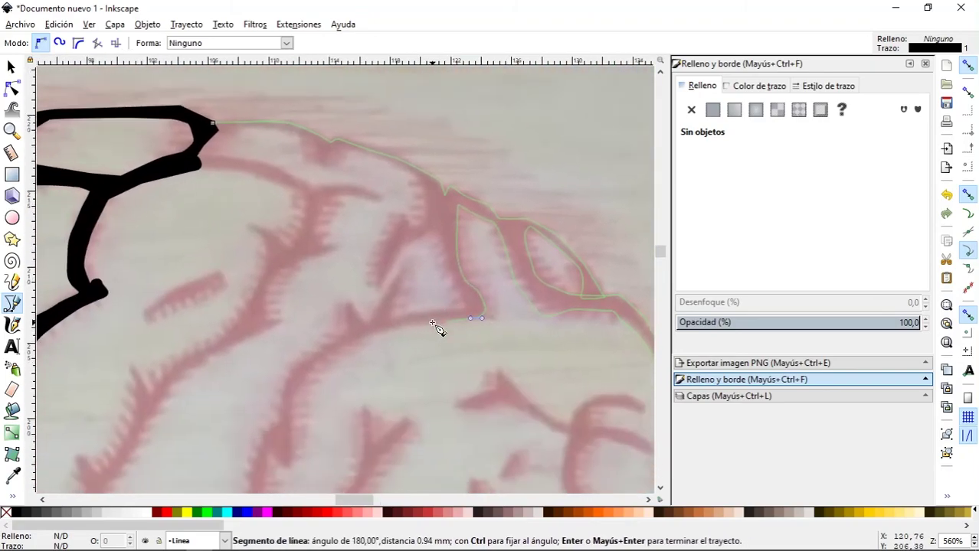
{"action": "left_click_drag", "start_coordinate": [325, 356], "coordinate": [328, 362]}
{"action": "scroll", "coordinate": [355, 268], "scroll_direction": "down", "scroll_amount": 6}
{"action": "scroll", "coordinate": [355, 268], "scroll_direction": "left", "scroll_amount": 3}
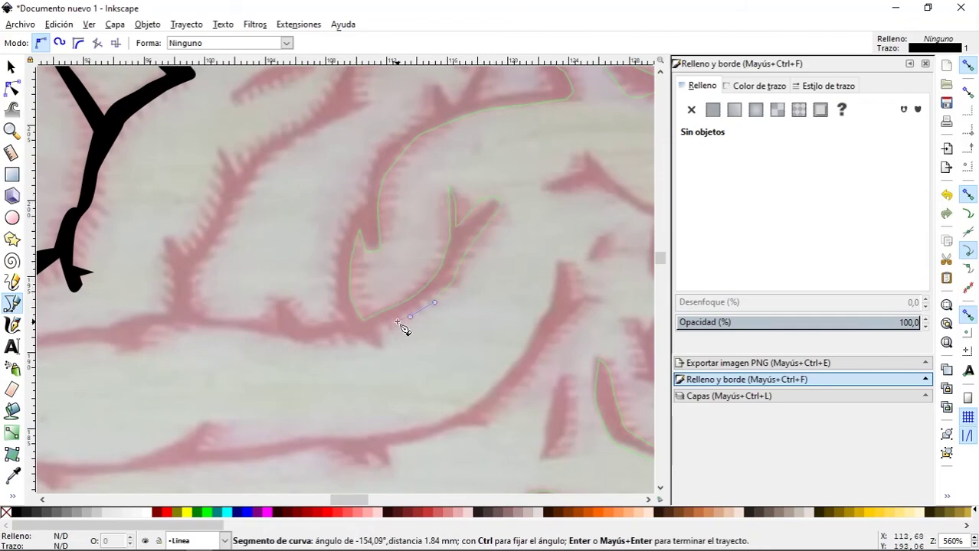
{"action": "scroll", "coordinate": [337, 360], "scroll_direction": "up", "scroll_amount": 1}
{"action": "scroll", "coordinate": [337, 360], "scroll_direction": "left", "scroll_amount": 1}
{"action": "left_click", "coordinate": [349, 381]}
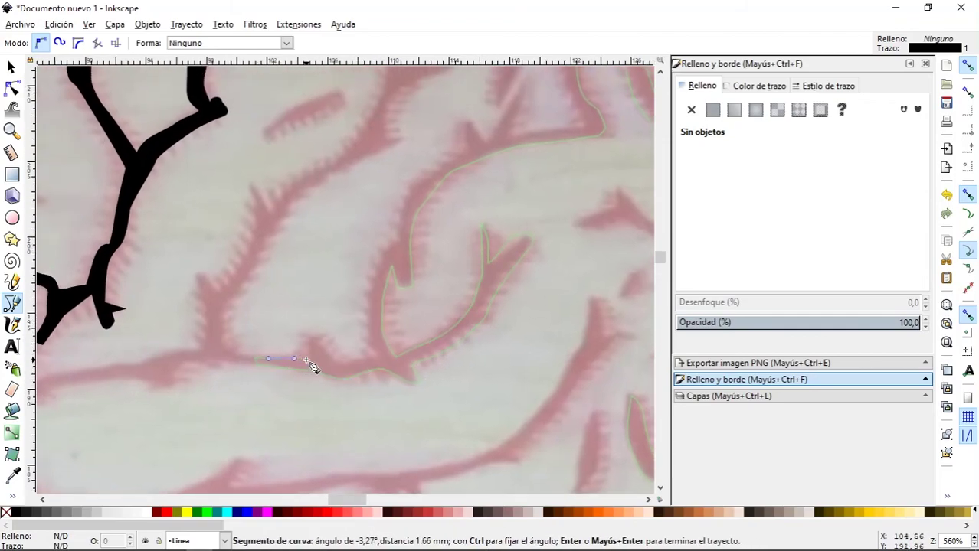
{"action": "left_click_drag", "start_coordinate": [377, 365], "coordinate": [372, 346]}
{"action": "scroll", "coordinate": [411, 201], "scroll_direction": "down", "scroll_amount": 3}
{"action": "left_click_drag", "start_coordinate": [395, 310], "coordinate": [369, 280]}
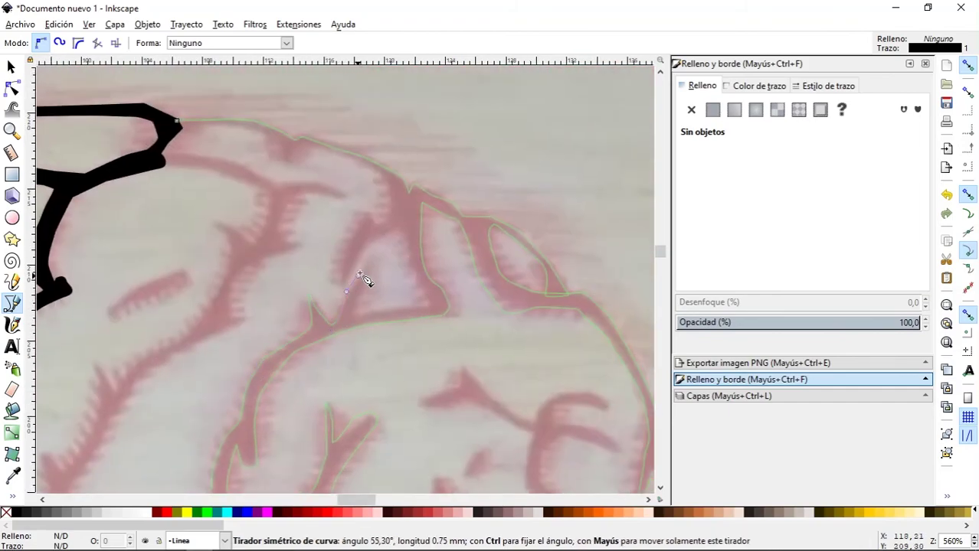
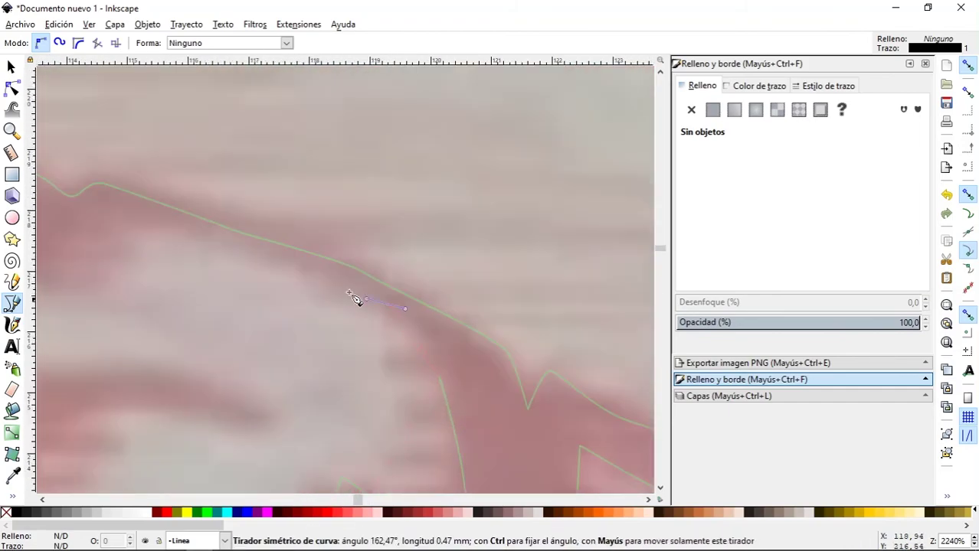
Step: Curve the current fold outline along its edge and close it on its starting point
{"action": "left_click_drag", "start_coordinate": [359, 299], "coordinate": [446, 275]}
{"action": "scroll", "coordinate": [467, 323], "scroll_direction": "down", "scroll_amount": 1}
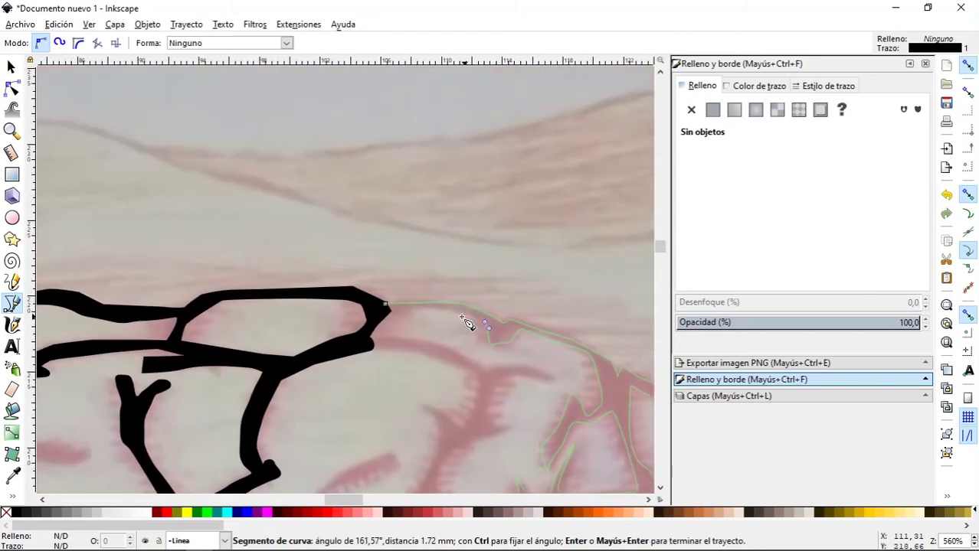
{"action": "left_click", "coordinate": [387, 304]}
{"action": "scroll", "coordinate": [444, 372], "scroll_direction": "down", "scroll_amount": 2}
{"action": "scroll", "coordinate": [444, 372], "scroll_direction": "down", "scroll_amount": 2}
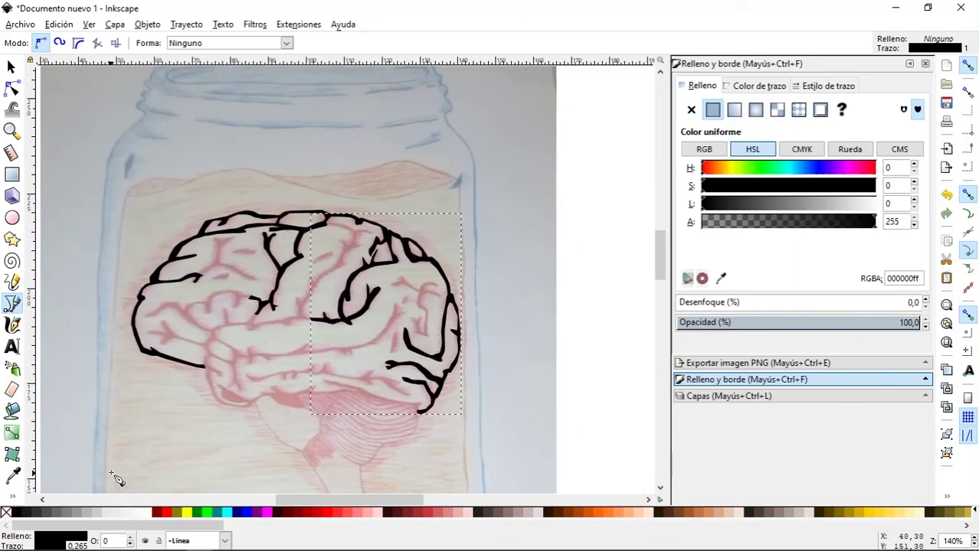
{"action": "scroll", "coordinate": [215, 337], "scroll_direction": "up", "scroll_amount": 4}
{"action": "scroll", "coordinate": [208, 345], "scroll_direction": "up", "scroll_amount": 2}
Step: Trace the branching fold with corner points and a curve, then close the outline
{"action": "left_click", "coordinate": [174, 358]}
{"action": "left_click", "coordinate": [308, 262]}
{"action": "left_click", "coordinate": [305, 223]}
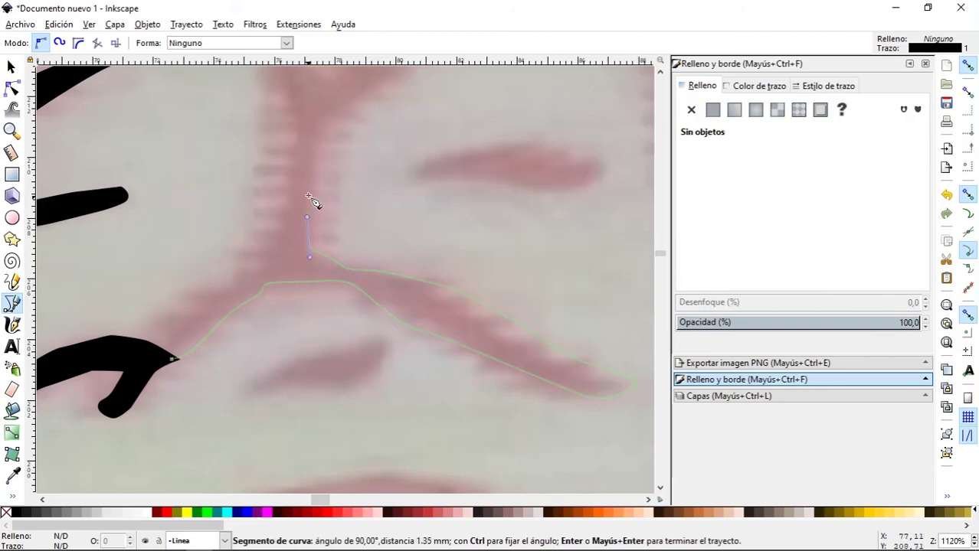
{"action": "scroll", "coordinate": [317, 188], "scroll_direction": "up", "scroll_amount": 5}
{"action": "scroll", "coordinate": [316, 187], "scroll_direction": "right", "scroll_amount": 3}
{"action": "scroll", "coordinate": [213, 334], "scroll_direction": "down", "scroll_amount": 5}
{"action": "scroll", "coordinate": [214, 334], "scroll_direction": "left", "scroll_amount": 3}
{"action": "left_click_drag", "start_coordinate": [303, 277], "coordinate": [295, 269]}
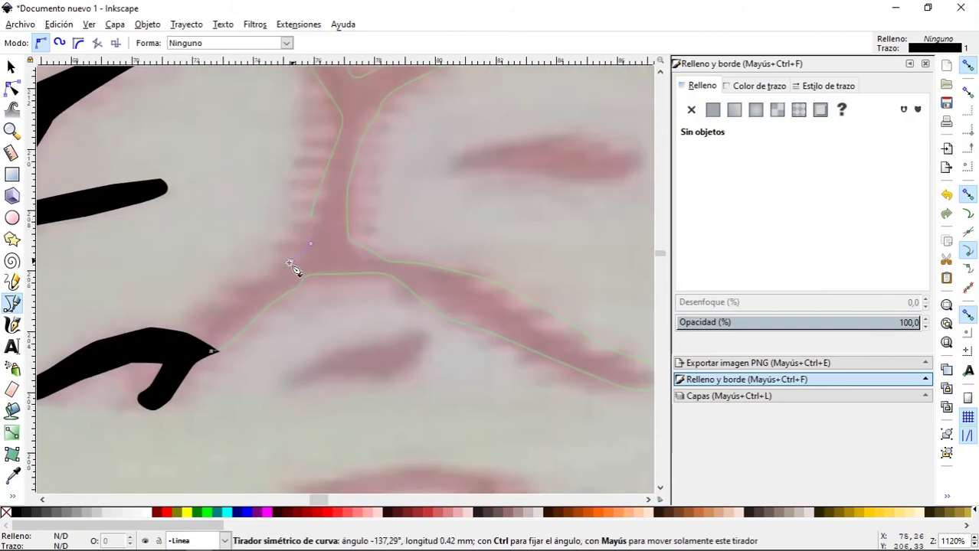
{"action": "left_click", "coordinate": [211, 352]}
{"action": "scroll", "coordinate": [219, 400], "scroll_direction": "down", "scroll_amount": 5}
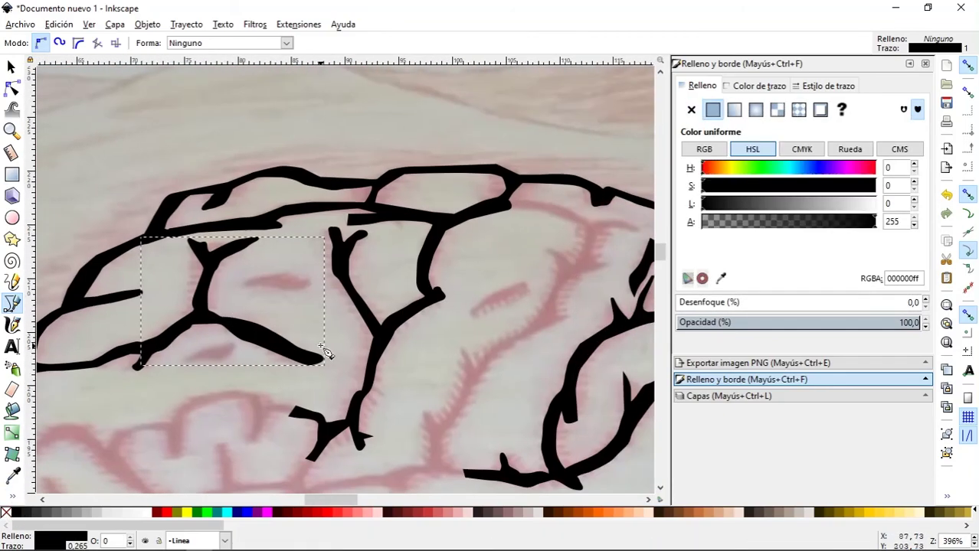
{"action": "scroll", "coordinate": [317, 229], "scroll_direction": "up", "scroll_amount": 5}
Step: Start another fold outline, curving along its edge down to the lower edge
{"action": "left_click", "coordinate": [286, 222]}
{"action": "left_click", "coordinate": [427, 235]}
{"action": "left_click_drag", "start_coordinate": [491, 256], "coordinate": [433, 350]}
{"action": "scroll", "coordinate": [389, 290], "scroll_direction": "down", "scroll_amount": 5}
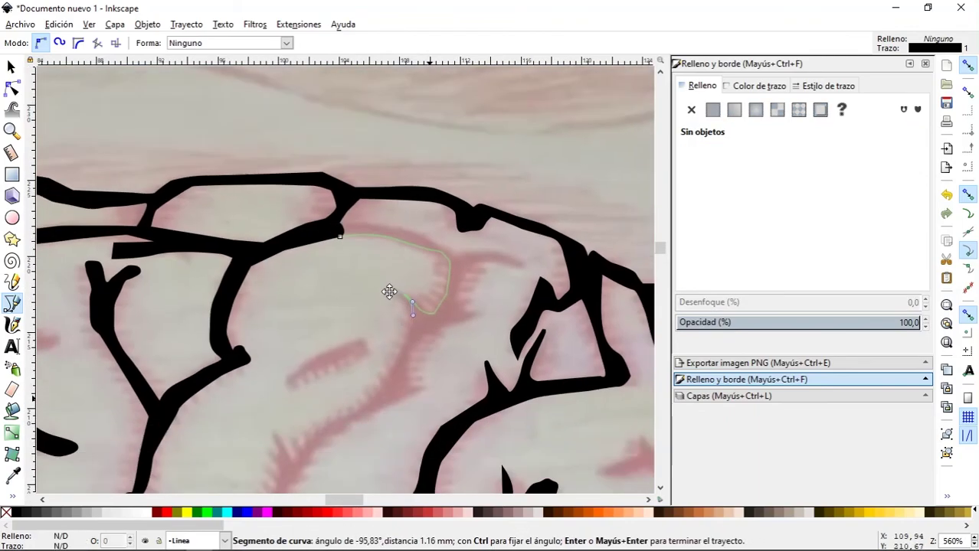
{"action": "scroll", "coordinate": [438, 179], "scroll_direction": "up", "scroll_amount": 3}
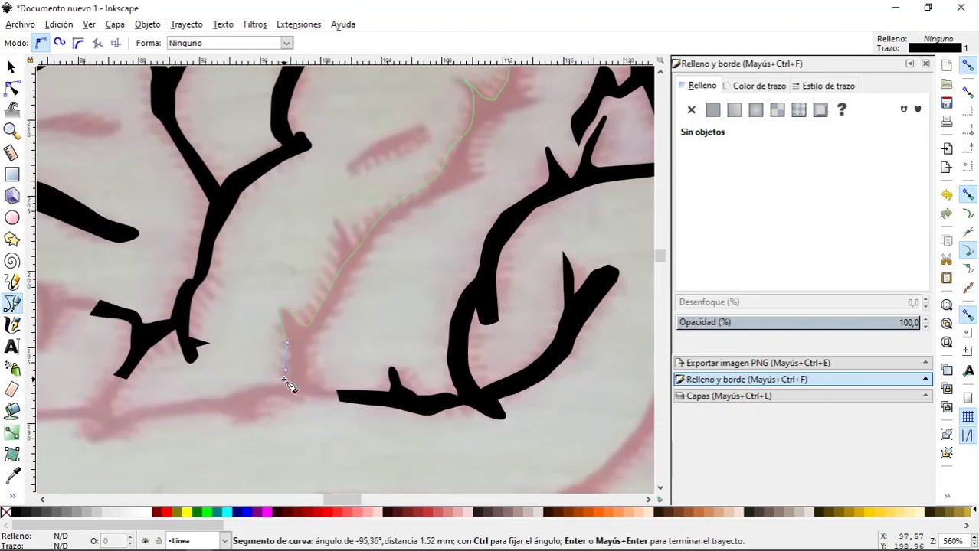
{"action": "left_click", "coordinate": [288, 381]}
{"action": "scroll", "coordinate": [289, 387], "scroll_direction": "left", "scroll_amount": 5}
Step: Continue the outline around the fold's small side branch, curving toward the black shape's end
{"action": "left_click", "coordinate": [330, 392]}
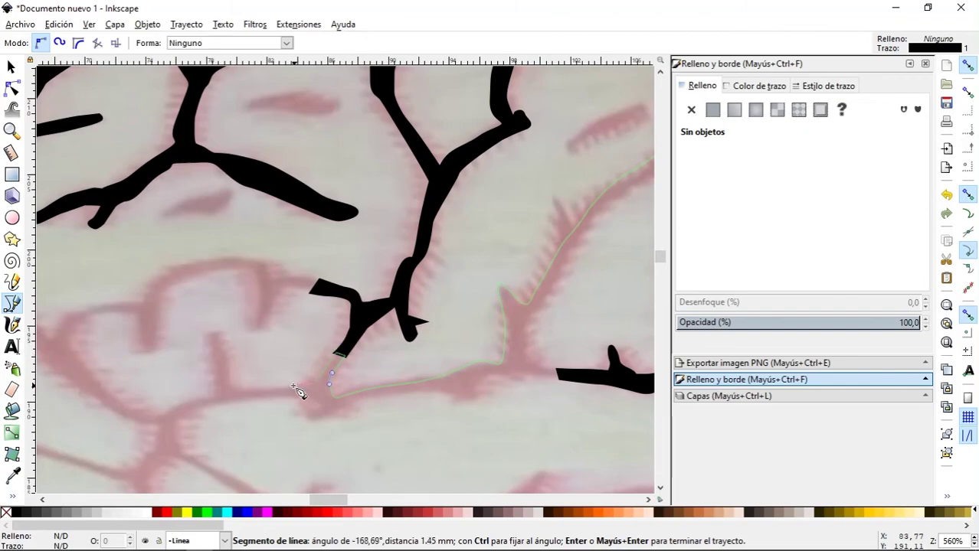
{"action": "left_click", "coordinate": [222, 391]}
{"action": "left_click", "coordinate": [215, 335]}
{"action": "left_click", "coordinate": [220, 392]}
{"action": "scroll", "coordinate": [368, 303], "scroll_direction": "down", "scroll_amount": 2}
{"action": "scroll", "coordinate": [368, 302], "scroll_direction": "left", "scroll_amount": 3}
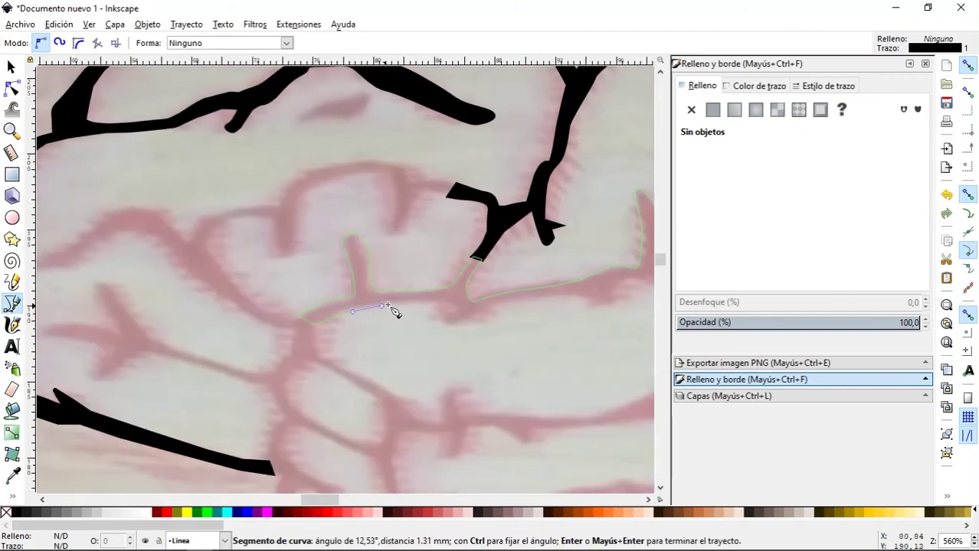
{"action": "left_click_drag", "start_coordinate": [462, 335], "coordinate": [578, 302]}
{"action": "scroll", "coordinate": [296, 405], "scroll_direction": "up", "scroll_amount": 2}
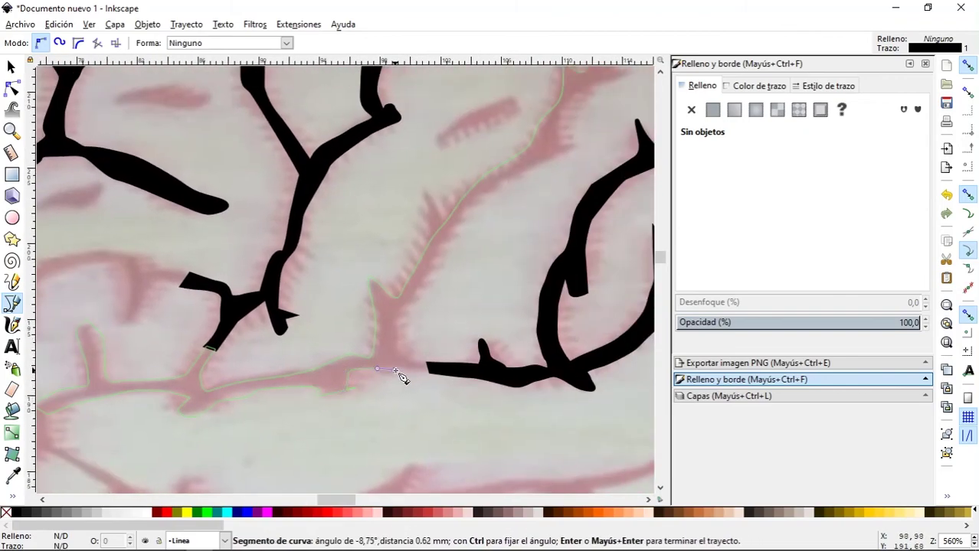
{"action": "scroll", "coordinate": [427, 384], "scroll_direction": "up", "scroll_amount": 1}
{"action": "scroll", "coordinate": [331, 389], "scroll_direction": "up", "scroll_amount": 2}
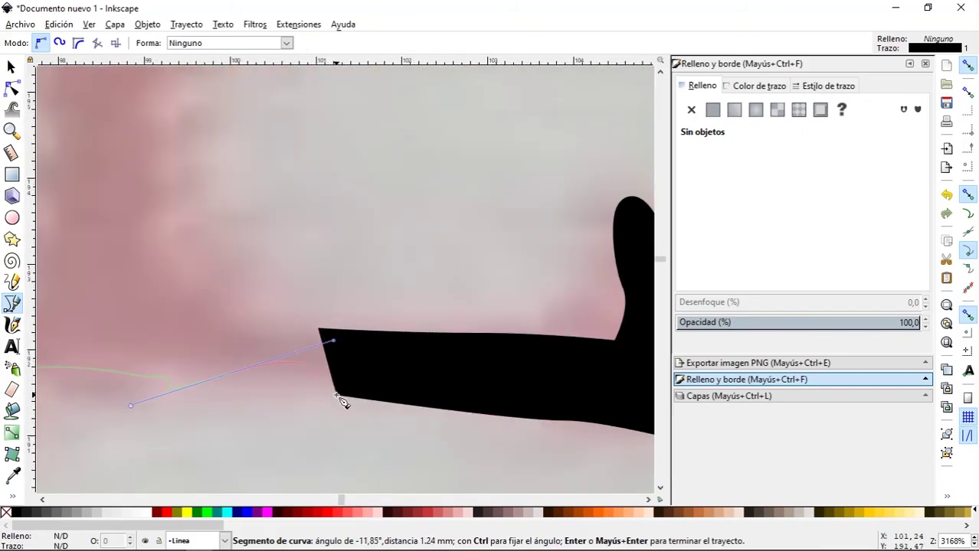
{"action": "scroll", "coordinate": [174, 291], "scroll_direction": "down", "scroll_amount": 3}
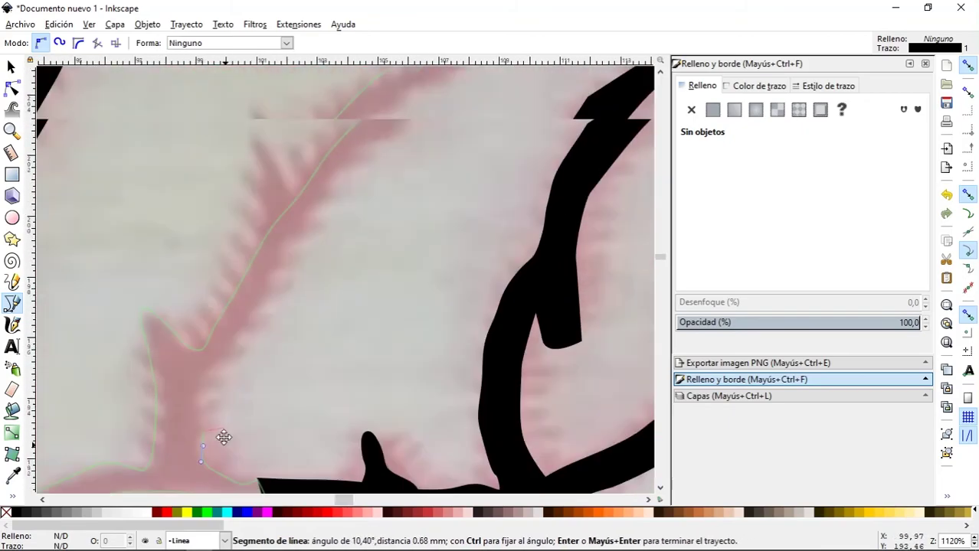
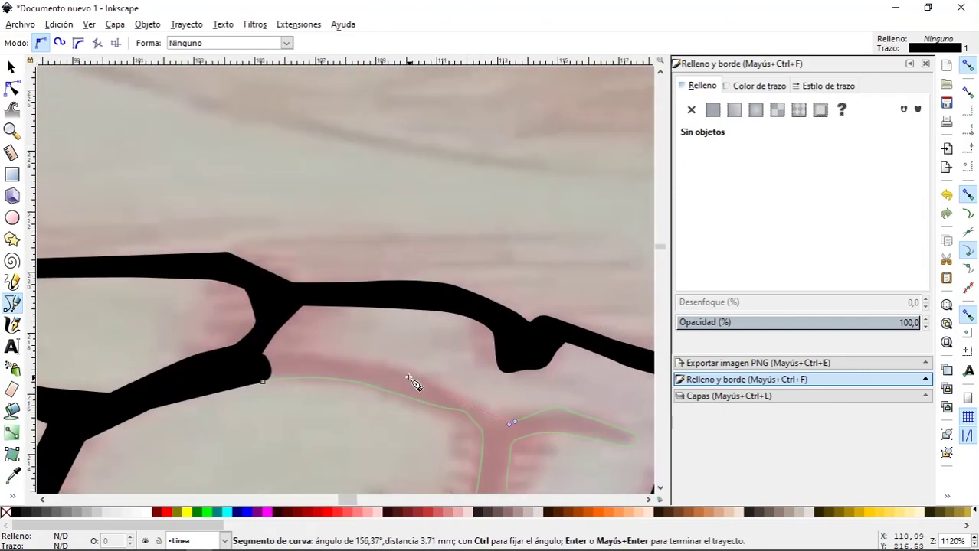
Step: Close the traced fissure outline and fill it solid black from the palette
{"action": "left_click", "coordinate": [258, 342]}
{"action": "scroll", "coordinate": [360, 448], "scroll_direction": "down", "scroll_amount": 4}
{"action": "scroll", "coordinate": [229, 475], "scroll_direction": "down", "scroll_amount": 2}
{"action": "left_click", "coordinate": [16, 513]}
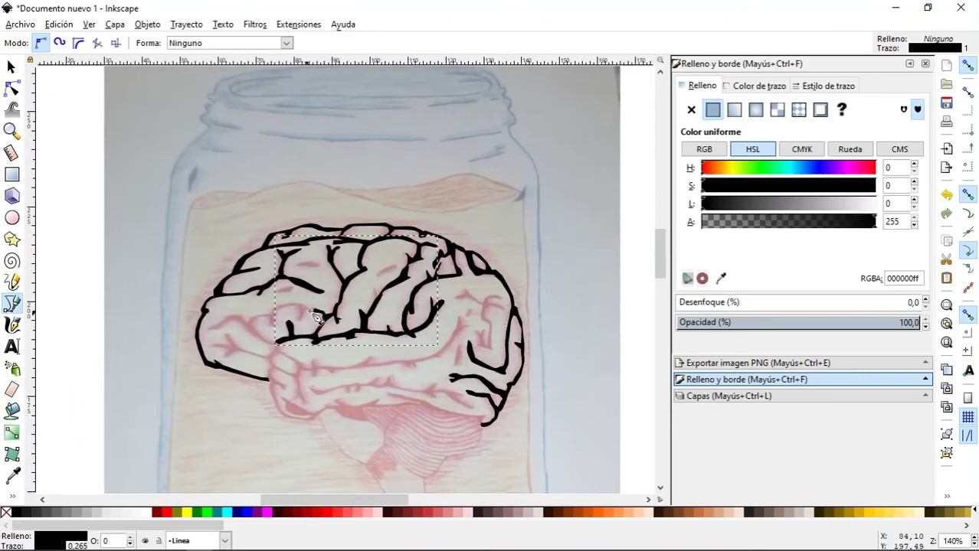
{"action": "scroll", "coordinate": [253, 344], "scroll_direction": "up", "scroll_amount": 5}
Step: Trace and close outlines around two more small fissures
{"action": "mouse_move", "coordinate": [246, 333]}
{"action": "left_mouse_down"}
{"action": "mouse_move", "coordinate": [303, 346]}
{"action": "mouse_move", "coordinate": [377, 343]}
{"action": "left_mouse_up"}
{"action": "left_click", "coordinate": [370, 328]}
{"action": "left_click", "coordinate": [246, 333]}
{"action": "scroll", "coordinate": [164, 443], "scroll_direction": "down", "scroll_amount": 3}
{"action": "scroll", "coordinate": [164, 443], "scroll_direction": "left", "scroll_amount": 3}
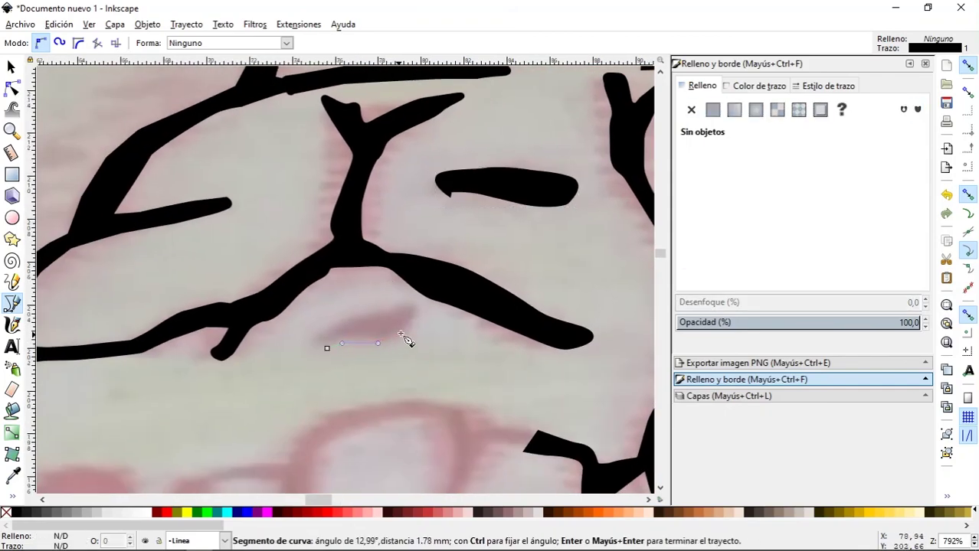
{"action": "left_click", "coordinate": [316, 345]}
Step: Fill the closed fissure black and begin a curved outline along the pink line
{"action": "left_click", "coordinate": [15, 512]}
{"action": "scroll", "coordinate": [356, 317], "scroll_direction": "down", "scroll_amount": 3}
{"action": "scroll", "coordinate": [356, 317], "scroll_direction": "left", "scroll_amount": 3}
{"action": "left_click_drag", "start_coordinate": [163, 362], "coordinate": [185, 363]}
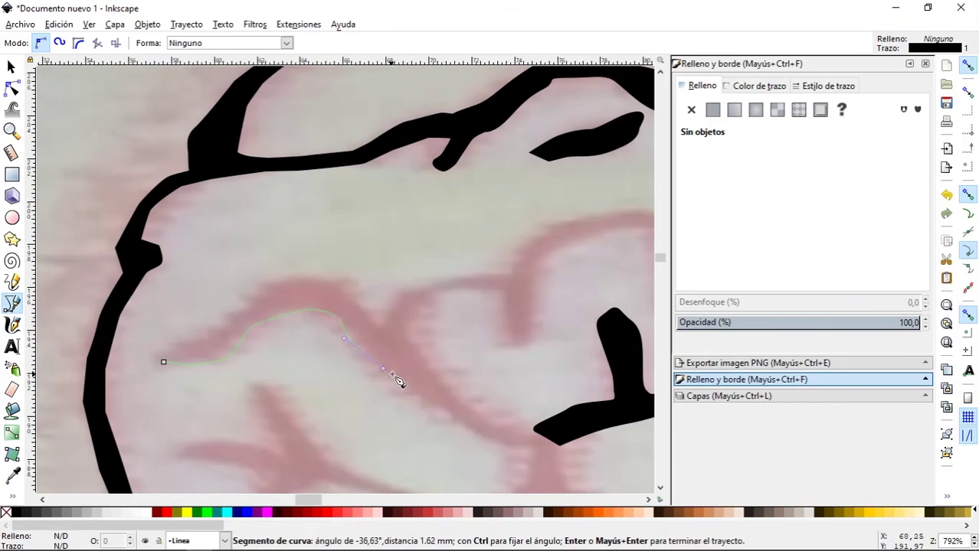
{"action": "scroll", "coordinate": [395, 381], "scroll_direction": "down", "scroll_amount": 3}
{"action": "scroll", "coordinate": [395, 380], "scroll_direction": "right", "scroll_amount": 3}
{"action": "left_click_drag", "start_coordinate": [408, 289], "coordinate": [415, 323]}
{"action": "left_click_drag", "start_coordinate": [145, 256], "coordinate": [151, 272]}
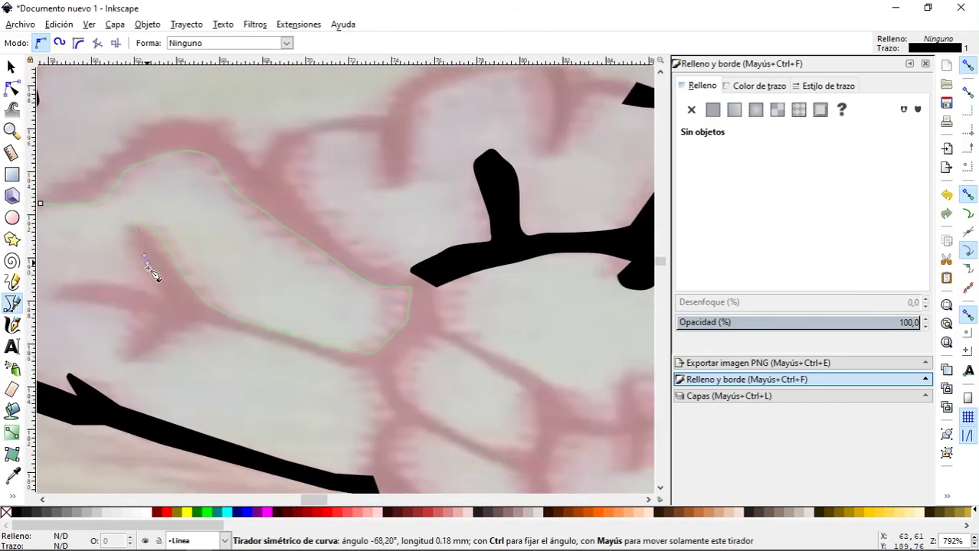
Step: Extend the fissure outline with corner nodes where the fissure turns
{"action": "scroll", "coordinate": [151, 273], "scroll_direction": "left", "scroll_amount": 5}
{"action": "left_click", "coordinate": [302, 371]}
{"action": "left_click", "coordinate": [339, 346]}
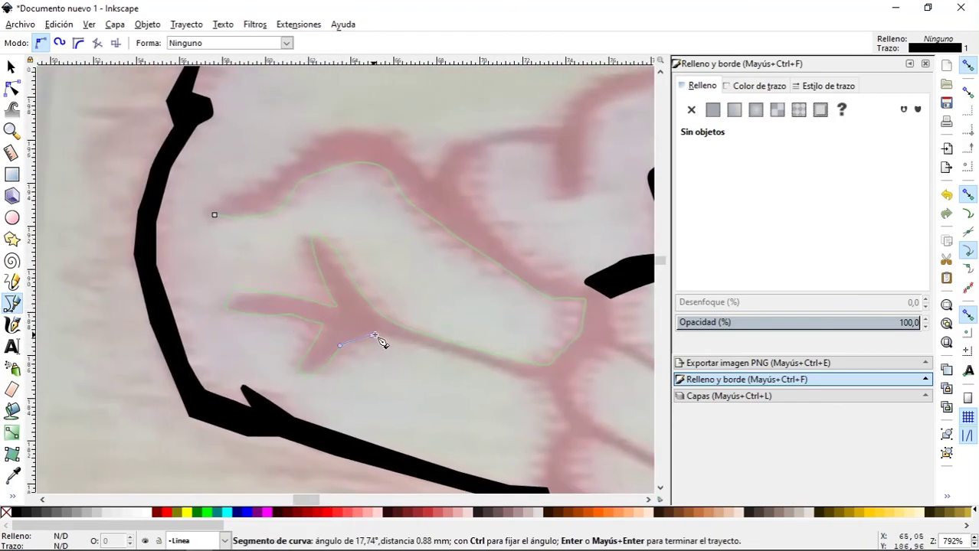
{"action": "scroll", "coordinate": [539, 380], "scroll_direction": "down", "scroll_amount": 3}
{"action": "scroll", "coordinate": [539, 381], "scroll_direction": "right", "scroll_amount": 5}
{"action": "left_click", "coordinate": [231, 294]}
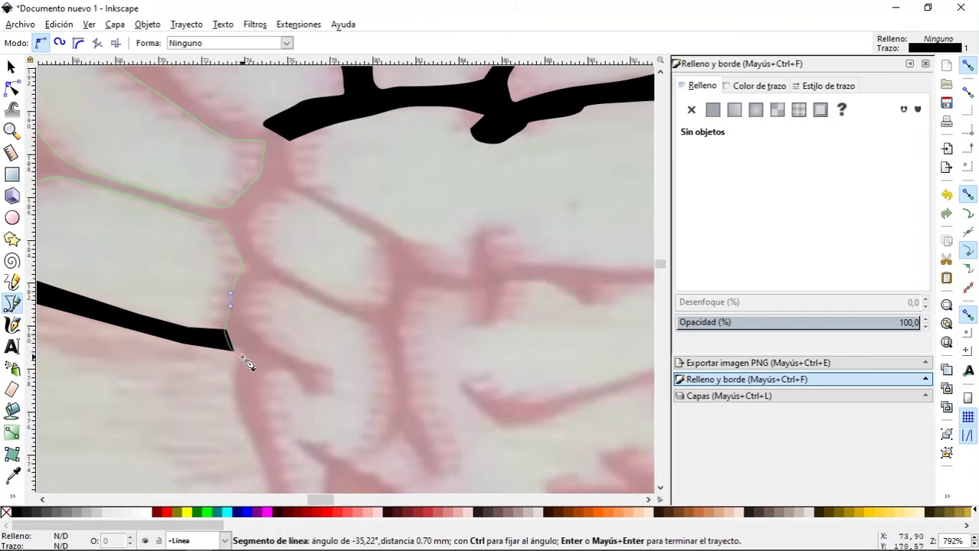
{"action": "scroll", "coordinate": [261, 275], "scroll_direction": "down", "scroll_amount": 5}
{"action": "scroll", "coordinate": [272, 224], "scroll_direction": "left", "scroll_amount": 1}
Step: Trace the brain's lower contour with curved and corner nodes
{"action": "left_click_drag", "start_coordinate": [285, 253], "coordinate": [317, 338]}
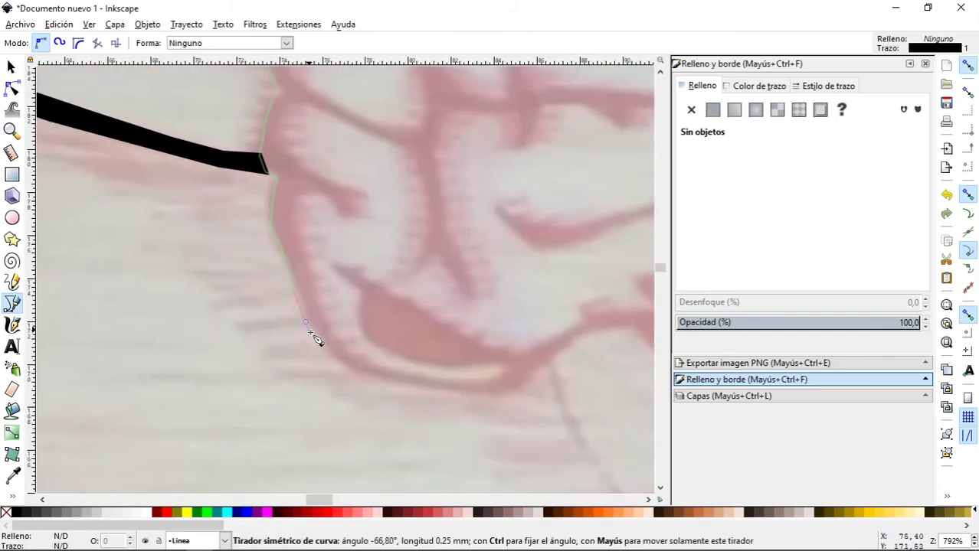
{"action": "left_click", "coordinate": [468, 398]}
{"action": "scroll", "coordinate": [468, 399], "scroll_direction": "right", "scroll_amount": 5}
{"action": "left_click", "coordinate": [414, 356]}
{"action": "scroll", "coordinate": [420, 357], "scroll_direction": "right", "scroll_amount": 5}
{"action": "left_click_drag", "start_coordinate": [400, 399], "coordinate": [420, 402]}
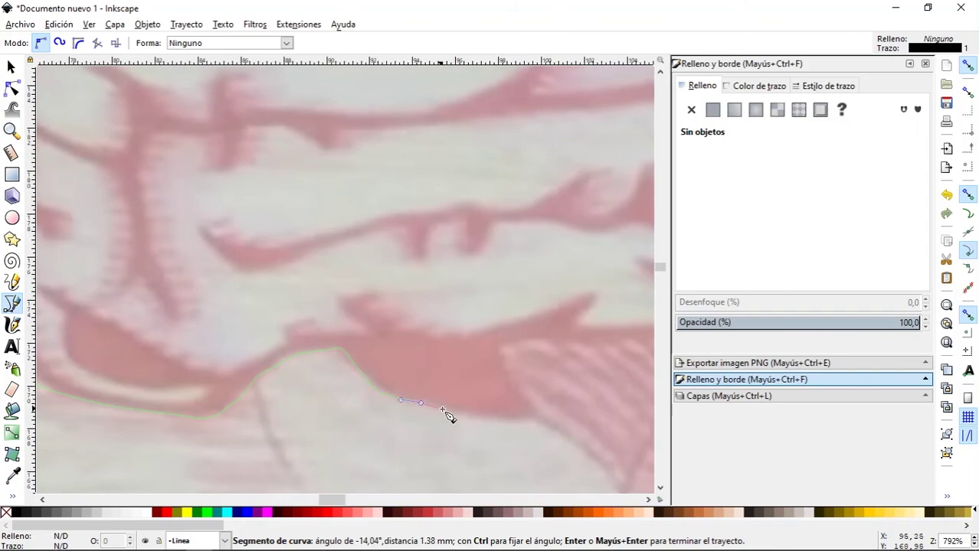
Step: Curve the outline along the lower edge and anchor it at the black stroke's tip
{"action": "scroll", "coordinate": [505, 371], "scroll_direction": "right", "scroll_amount": 8}
{"action": "left_click_drag", "start_coordinate": [262, 369], "coordinate": [284, 369]}
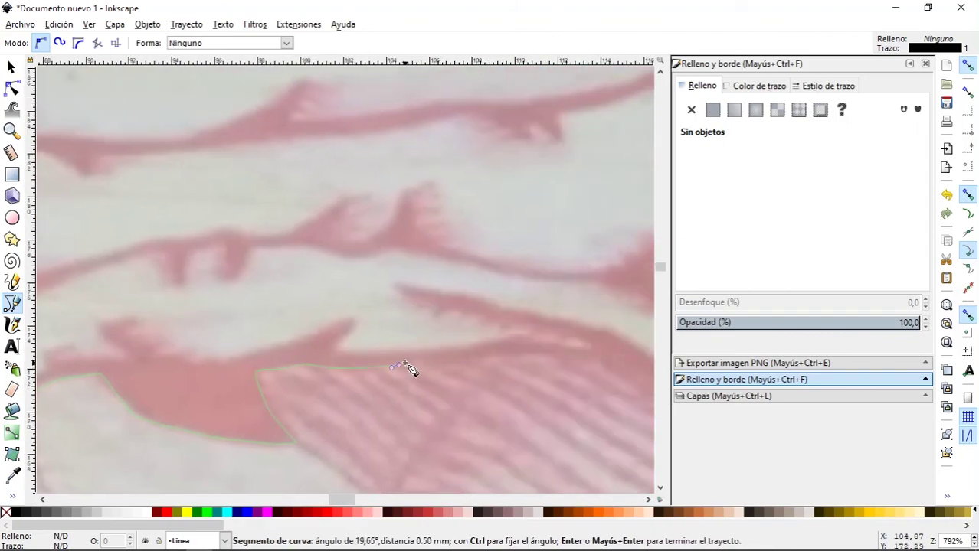
{"action": "scroll", "coordinate": [410, 370], "scroll_direction": "right", "scroll_amount": 8}
{"action": "scroll", "coordinate": [176, 314], "scroll_direction": "down", "scroll_amount": 2}
{"action": "left_click_drag", "start_coordinate": [452, 335], "coordinate": [464, 341]}
{"action": "scroll", "coordinate": [112, 329], "scroll_direction": "right", "scroll_amount": 12}
{"action": "scroll", "coordinate": [113, 329], "scroll_direction": "down", "scroll_amount": 1}
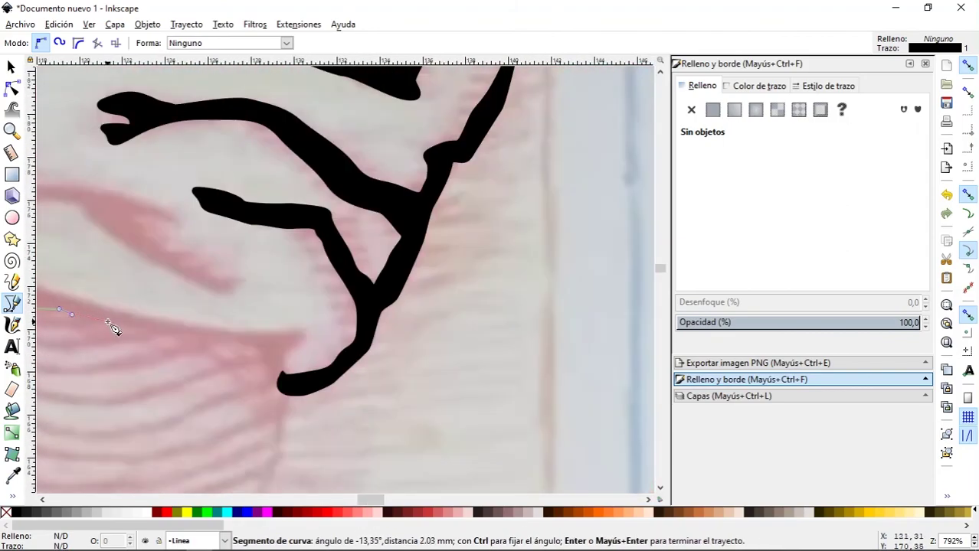
{"action": "left_click", "coordinate": [281, 383]}
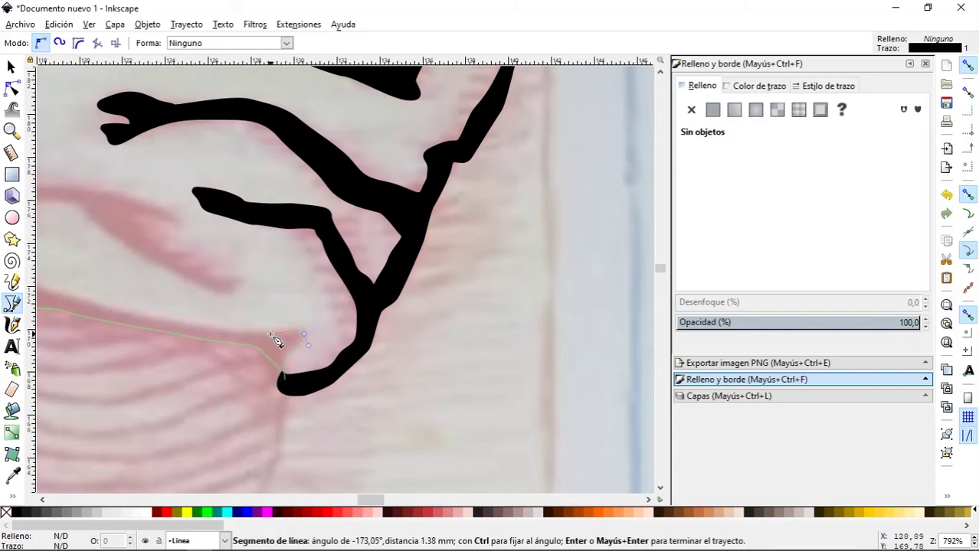
Step: Continue the open outline back along the fissure
{"action": "scroll", "coordinate": [274, 338], "scroll_direction": "left", "scroll_amount": 6}
{"action": "scroll", "coordinate": [273, 339], "scroll_direction": "up", "scroll_amount": 2}
{"action": "scroll", "coordinate": [270, 352], "scroll_direction": "left", "scroll_amount": 6}
{"action": "scroll", "coordinate": [270, 353], "scroll_direction": "up", "scroll_amount": 2}
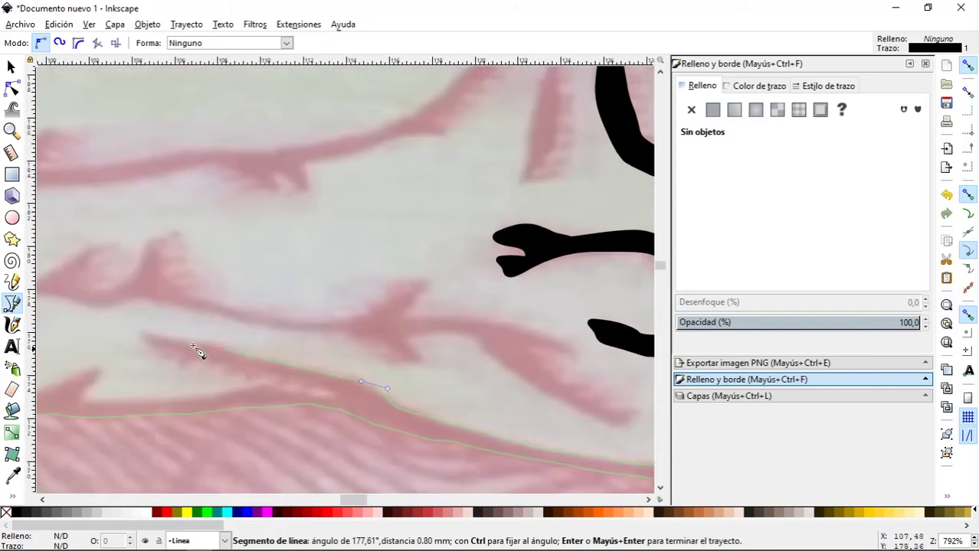
{"action": "left_click_drag", "start_coordinate": [174, 351], "coordinate": [217, 367]}
{"action": "scroll", "coordinate": [459, 407], "scroll_direction": "left", "scroll_amount": 9}
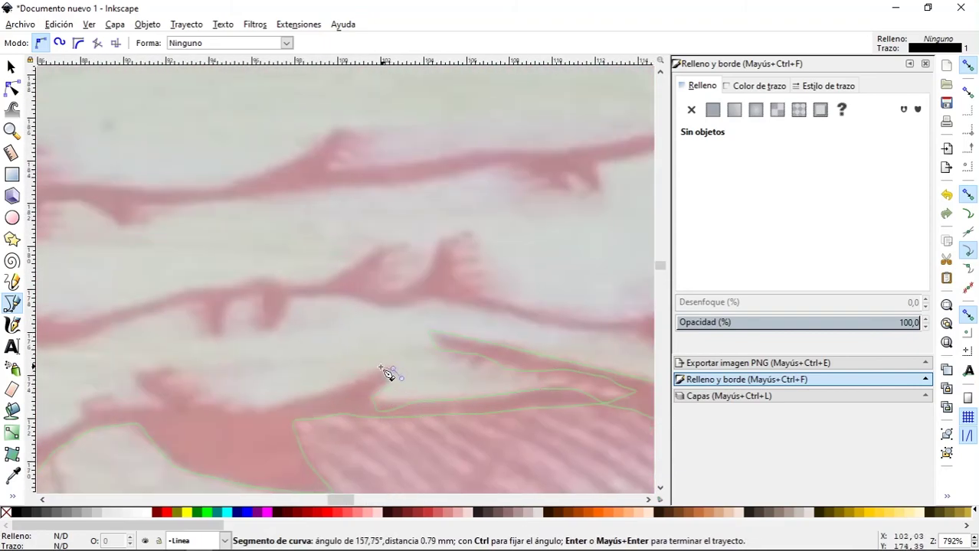
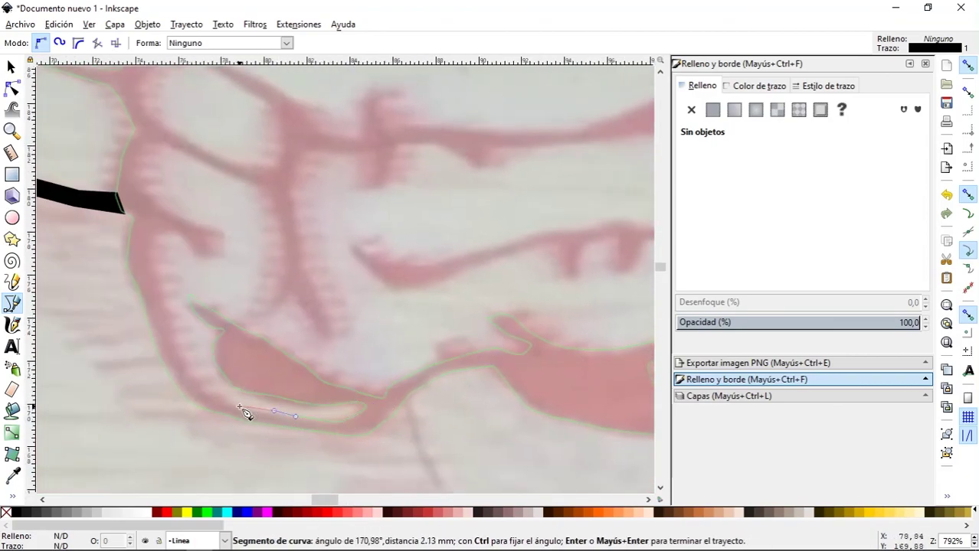
Step: Add pen nodes along the pink outline, snapping one to the black shape's tip, then a curved node
{"action": "scroll", "coordinate": [241, 181], "scroll_direction": "up", "scroll_amount": 8}
{"action": "scroll", "coordinate": [241, 180], "scroll_direction": "left", "scroll_amount": 3}
{"action": "left_click", "coordinate": [224, 407]}
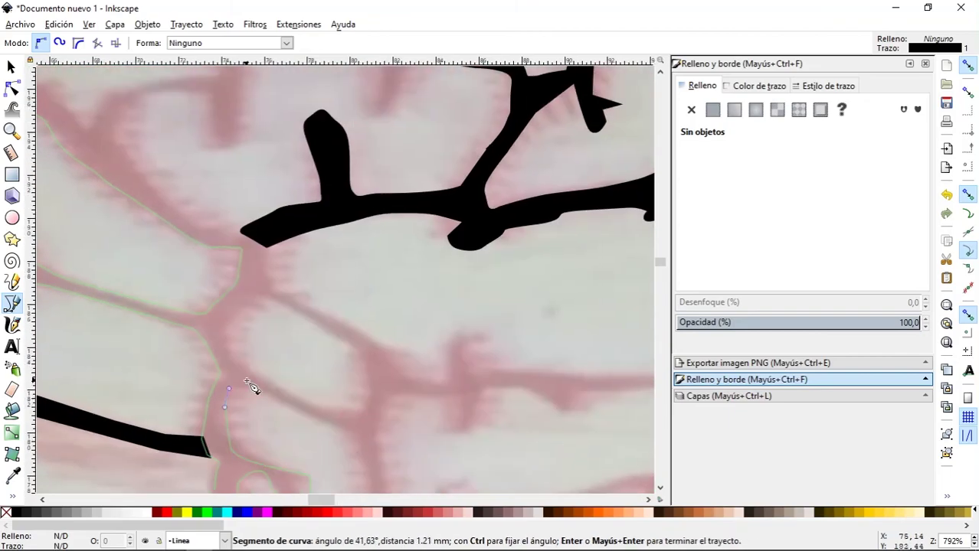
{"action": "scroll", "coordinate": [253, 312], "scroll_direction": "up", "scroll_amount": 4}
{"action": "scroll", "coordinate": [252, 312], "scroll_direction": "left", "scroll_amount": 2}
{"action": "left_click", "coordinate": [333, 382]}
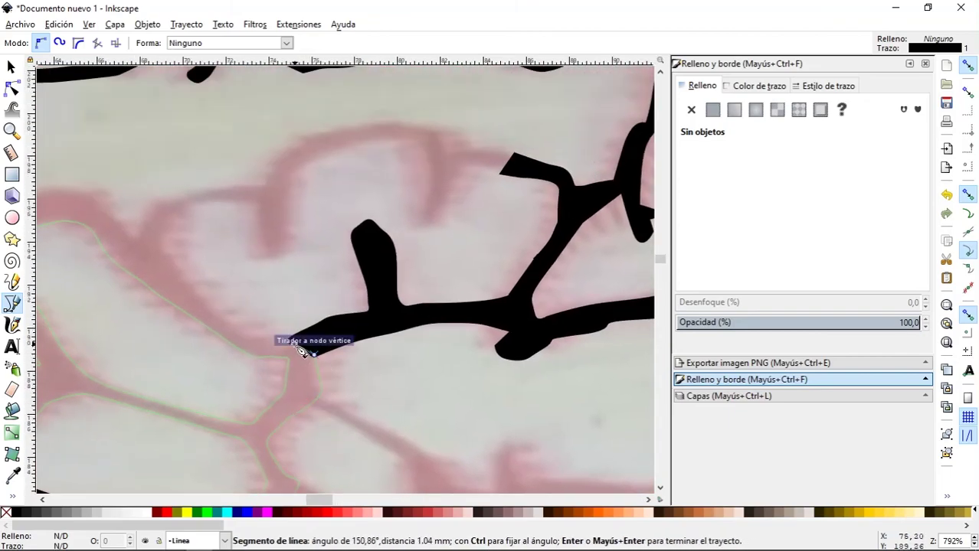
{"action": "scroll", "coordinate": [438, 370], "scroll_direction": "left", "scroll_amount": 5}
{"action": "left_click_drag", "start_coordinate": [489, 259], "coordinate": [422, 258]}
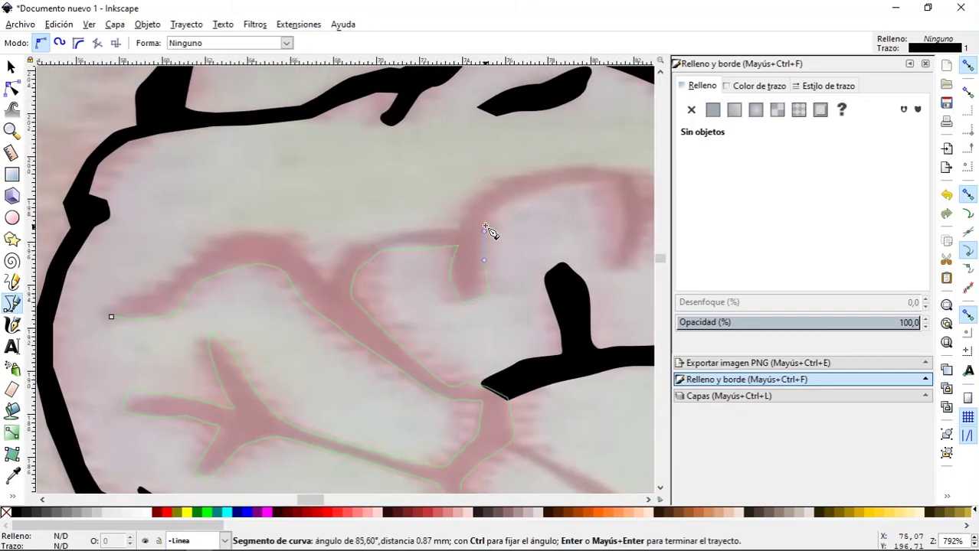
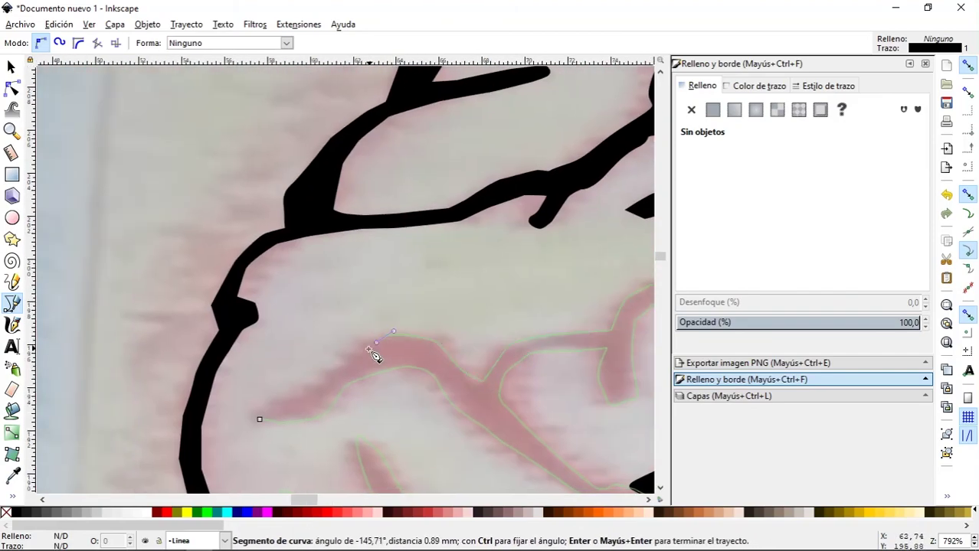
Step: Close the traced fold outline and fill it black
{"action": "left_click", "coordinate": [260, 420]}
{"action": "key", "text": "5"}
{"action": "left_click", "coordinate": [7, 513]}
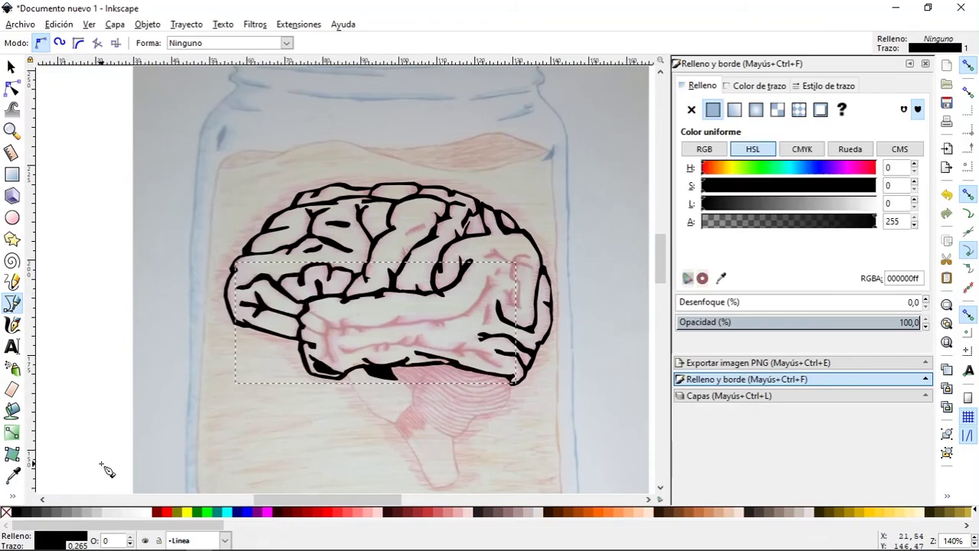
{"action": "key", "text": "grave"}
Step: Trace the next small pink fold as a closed path and fill it black
{"action": "left_click", "coordinate": [458, 238]}
{"action": "left_click_drag", "start_coordinate": [357, 284], "coordinate": [364, 285]}
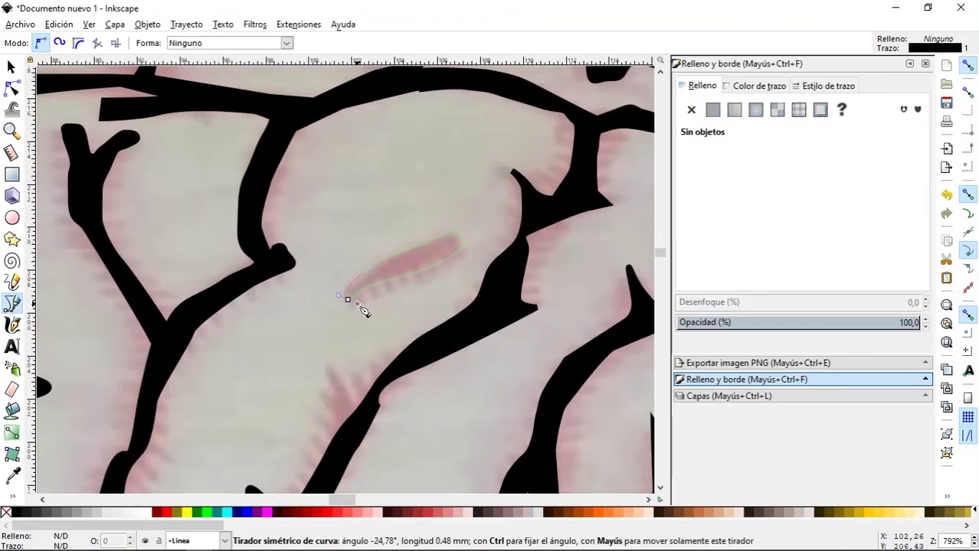
{"action": "left_click", "coordinate": [367, 270]}
{"action": "left_click", "coordinate": [16, 513]}
{"action": "key", "text": "minus"}
{"action": "key", "text": "plus"}
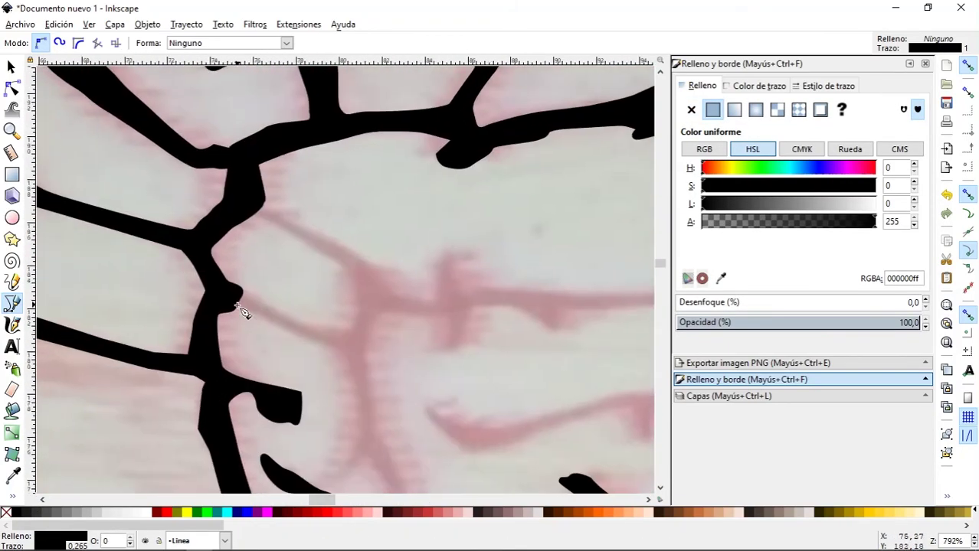
Step: Begin outlining a long pink fold with curved and corner nodes
{"action": "left_click", "coordinate": [245, 317]}
{"action": "scroll", "coordinate": [365, 391], "scroll_direction": "down", "scroll_amount": 5}
{"action": "left_click_drag", "start_coordinate": [366, 314], "coordinate": [392, 308]}
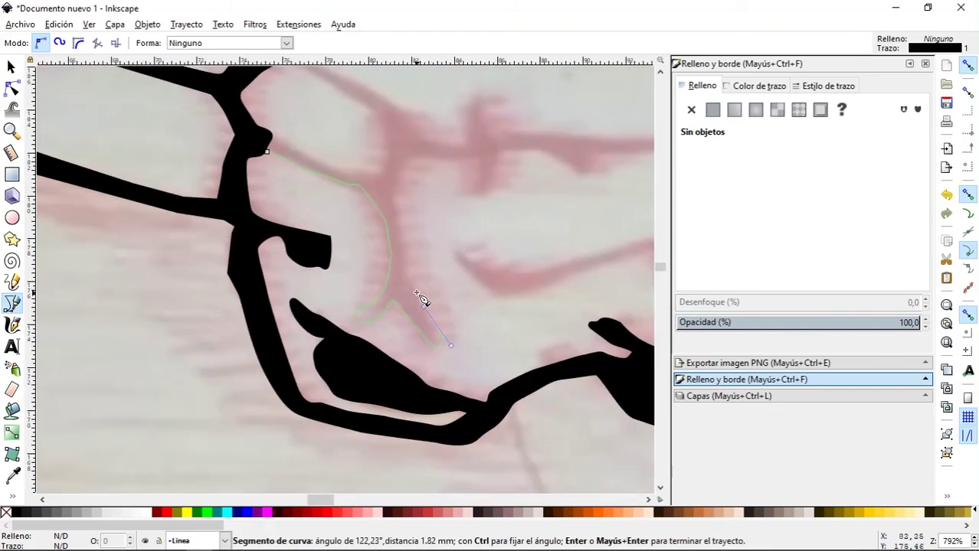
{"action": "left_click_drag", "start_coordinate": [404, 155], "coordinate": [461, 159]}
{"action": "scroll", "coordinate": [461, 159], "scroll_direction": "up", "scroll_amount": 4}
{"action": "left_click", "coordinate": [322, 266]}
{"action": "left_click", "coordinate": [341, 299]}
{"action": "left_click", "coordinate": [348, 256]}
{"action": "left_click_drag", "start_coordinate": [394, 253], "coordinate": [421, 275]}
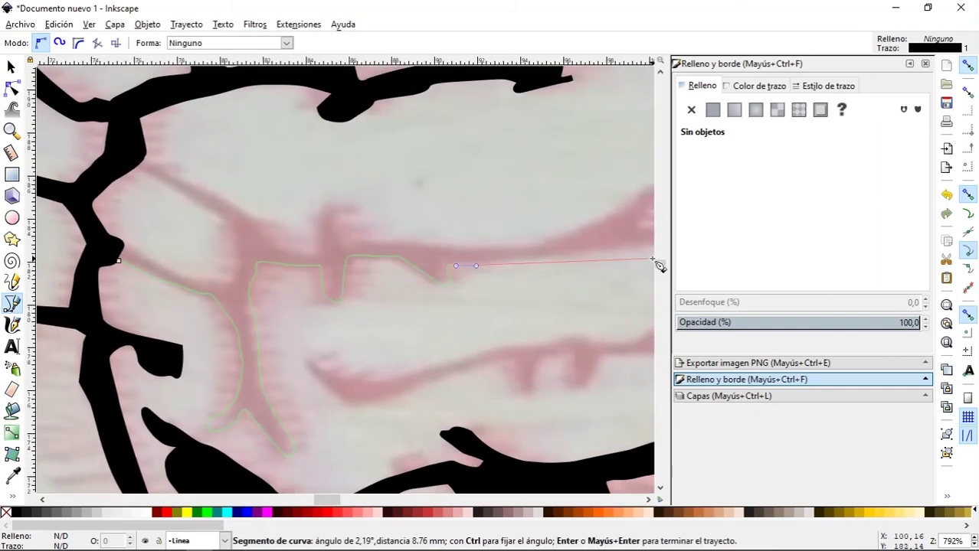
{"action": "scroll", "coordinate": [536, 283], "scroll_direction": "right", "scroll_amount": 5}
{"action": "left_click", "coordinate": [558, 285]}
{"action": "scroll", "coordinate": [585, 290], "scroll_direction": "right", "scroll_amount": 5}
{"action": "left_click_drag", "start_coordinate": [262, 327], "coordinate": [276, 329]}
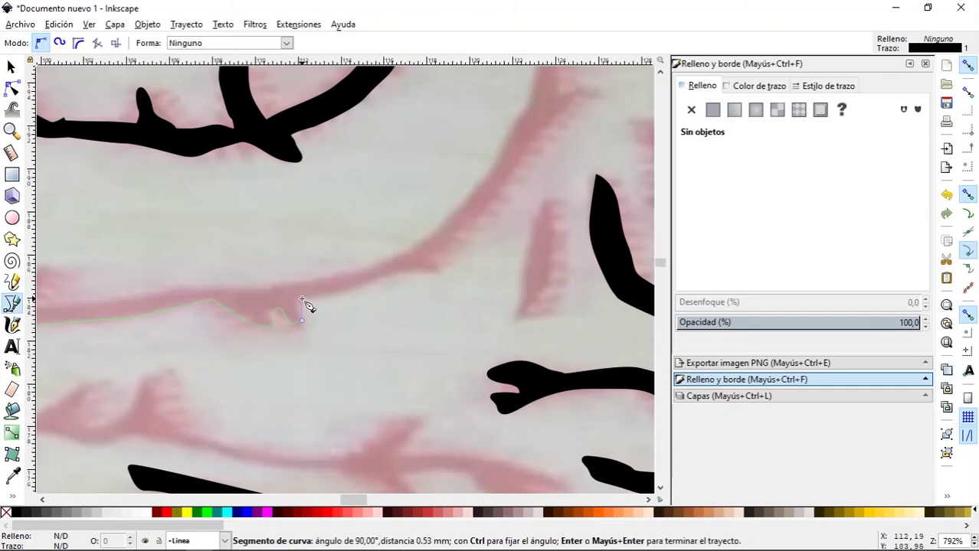
Step: Continue that outline along the band's lower edge and branch, closing it at its start
{"action": "left_click", "coordinate": [423, 264]}
{"action": "scroll", "coordinate": [382, 291], "scroll_direction": "up", "scroll_amount": 3}
{"action": "scroll", "coordinate": [383, 291], "scroll_direction": "right", "scroll_amount": 5}
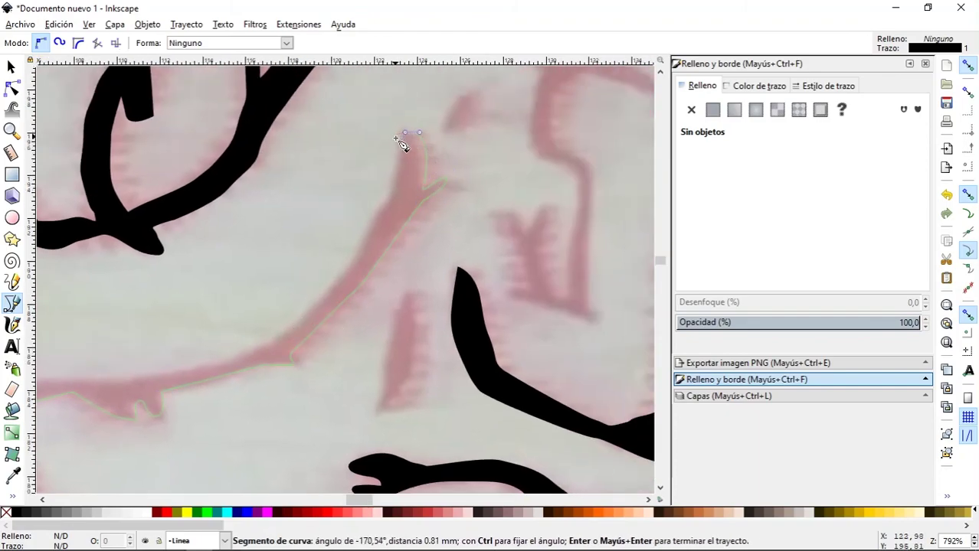
{"action": "scroll", "coordinate": [459, 322], "scroll_direction": "left", "scroll_amount": 8}
{"action": "left_click_drag", "start_coordinate": [404, 363], "coordinate": [262, 376]}
{"action": "left_click", "coordinate": [183, 364]}
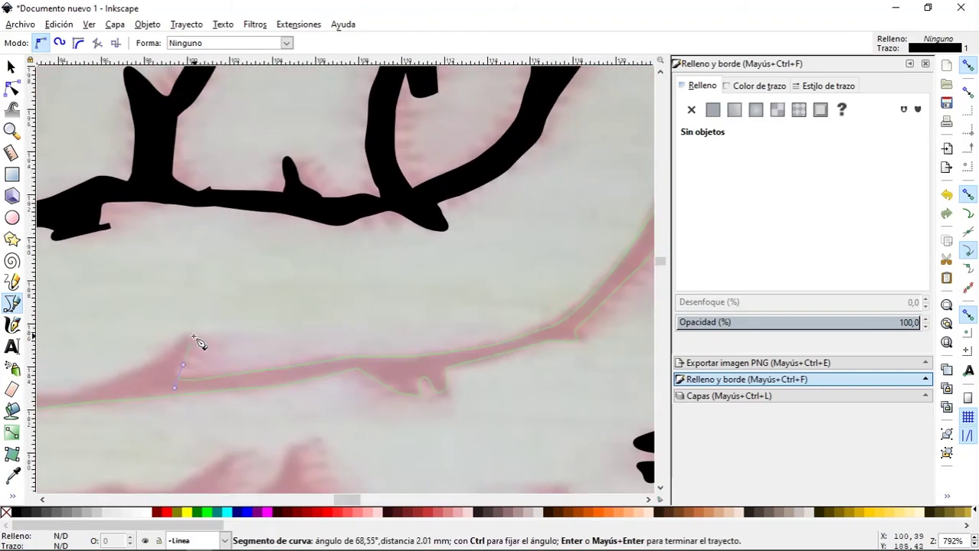
{"action": "scroll", "coordinate": [195, 342], "scroll_direction": "left", "scroll_amount": 10}
{"action": "left_click", "coordinate": [324, 385]}
{"action": "scroll", "coordinate": [338, 372], "scroll_direction": "left", "scroll_amount": 5}
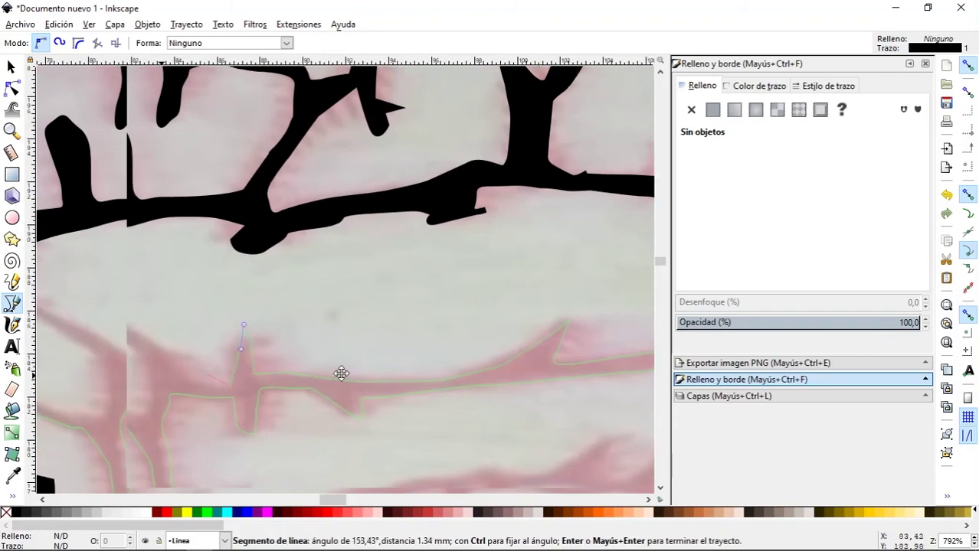
{"action": "scroll", "coordinate": [338, 372], "scroll_direction": "left", "scroll_amount": 5}
{"action": "left_click", "coordinate": [351, 346]}
{"action": "left_click", "coordinate": [245, 400]}
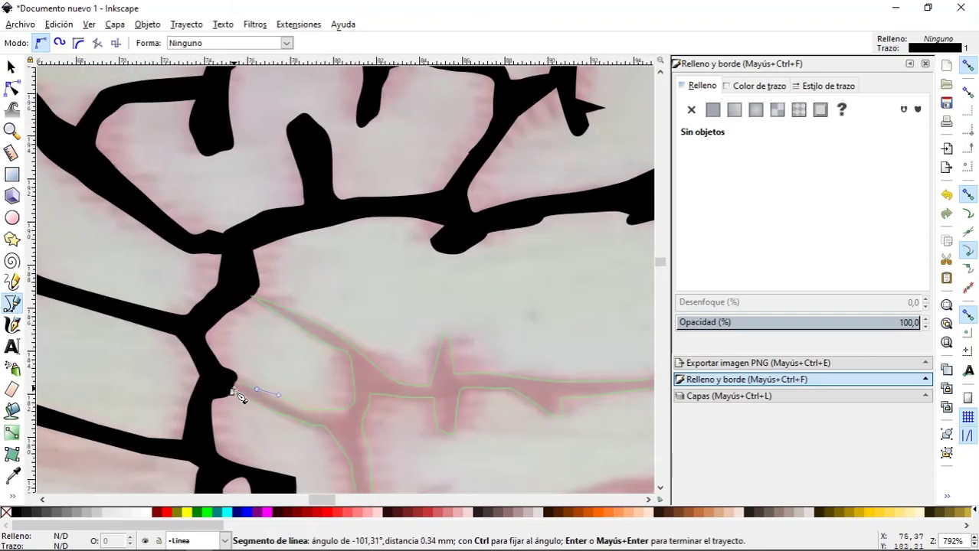
Step: Start a new fold outline with nodes along its pink edge
{"action": "scroll", "coordinate": [261, 321], "scroll_direction": "down", "scroll_amount": 4, "text": "ctrl"}
{"action": "scroll", "coordinate": [261, 320], "scroll_direction": "down", "scroll_amount": 3}
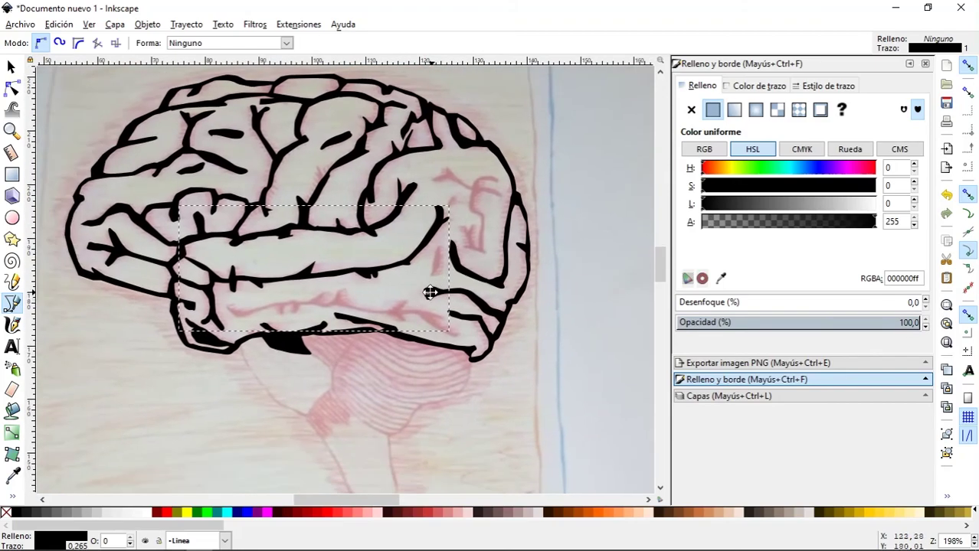
{"action": "scroll", "coordinate": [432, 287], "scroll_direction": "up", "scroll_amount": 4, "text": "ctrl"}
{"action": "left_click", "coordinate": [206, 320]}
{"action": "left_click", "coordinate": [475, 295]}
{"action": "scroll", "coordinate": [526, 307], "scroll_direction": "right", "scroll_amount": 10}
{"action": "scroll", "coordinate": [525, 306], "scroll_direction": "up", "scroll_amount": 3}
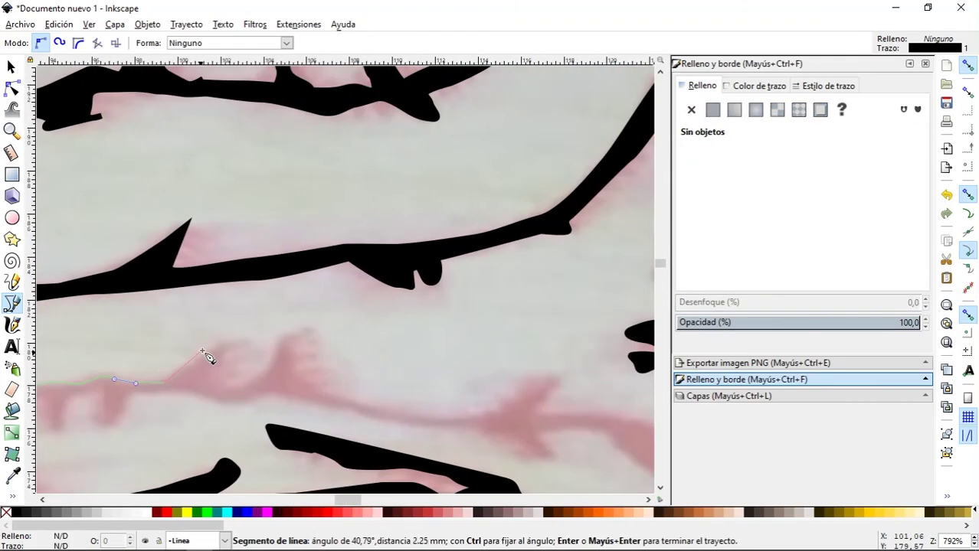
{"action": "left_click", "coordinate": [268, 383]}
{"action": "left_click", "coordinate": [589, 414]}
{"action": "left_click", "coordinate": [641, 414]}
Step: Curve the outline around the fold's tip and lower edge back toward the start
{"action": "scroll", "coordinate": [460, 360], "scroll_direction": "right", "scroll_amount": 14}
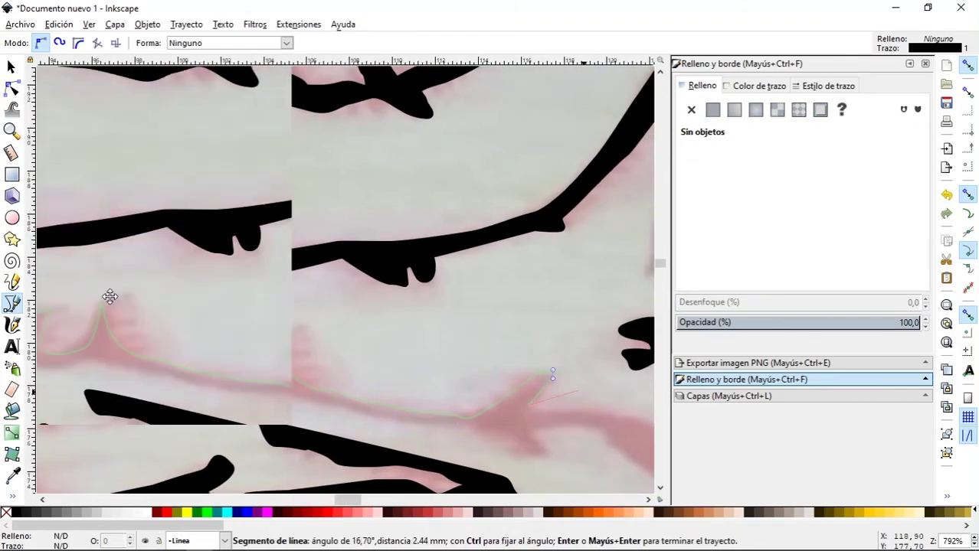
{"action": "scroll", "coordinate": [230, 321], "scroll_direction": "down", "scroll_amount": 2}
{"action": "left_click_drag", "start_coordinate": [239, 408], "coordinate": [247, 426]}
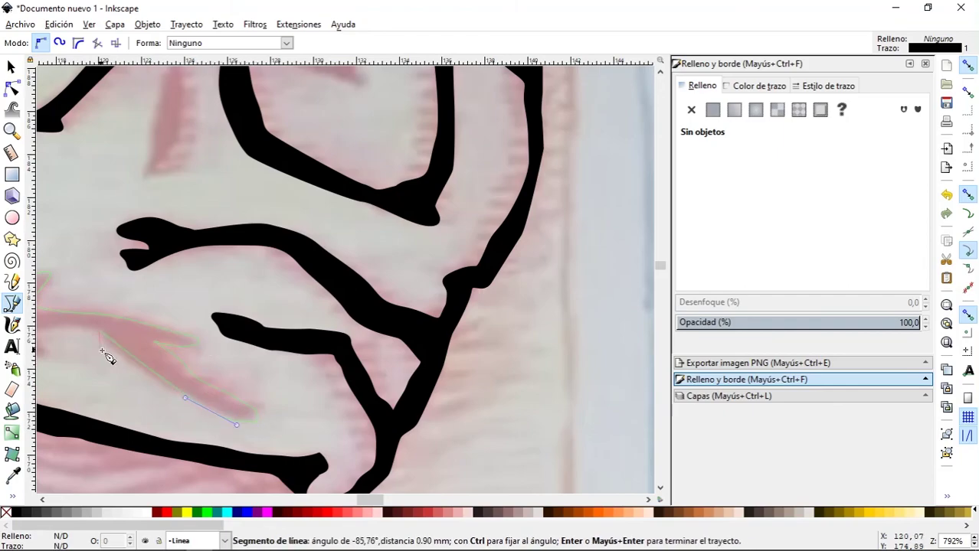
{"action": "scroll", "coordinate": [103, 354], "scroll_direction": "left", "scroll_amount": 11}
{"action": "left_click_drag", "start_coordinate": [475, 402], "coordinate": [464, 404]}
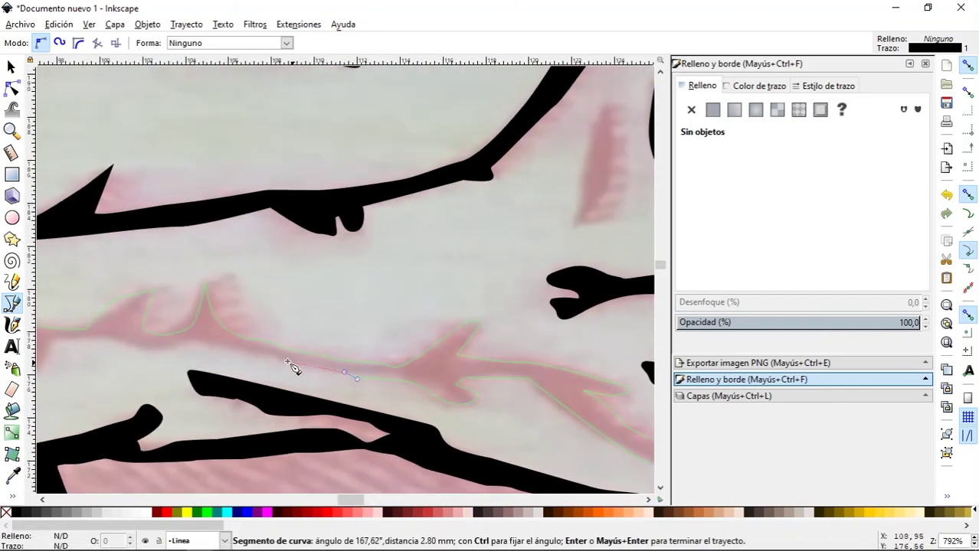
{"action": "scroll", "coordinate": [169, 356], "scroll_direction": "left", "scroll_amount": 5}
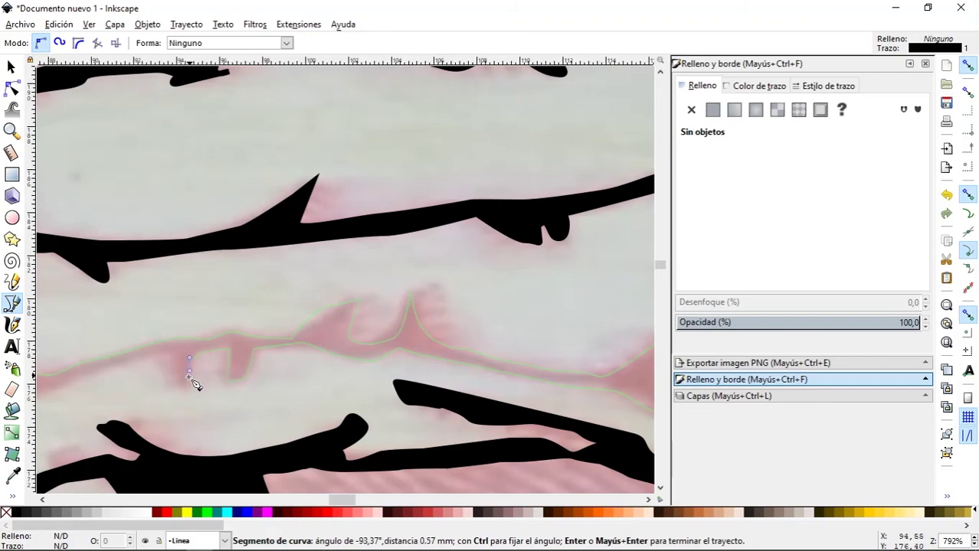
{"action": "scroll", "coordinate": [197, 386], "scroll_direction": "left", "scroll_amount": 5}
{"action": "left_click_drag", "start_coordinate": [162, 382], "coordinate": [188, 408]}
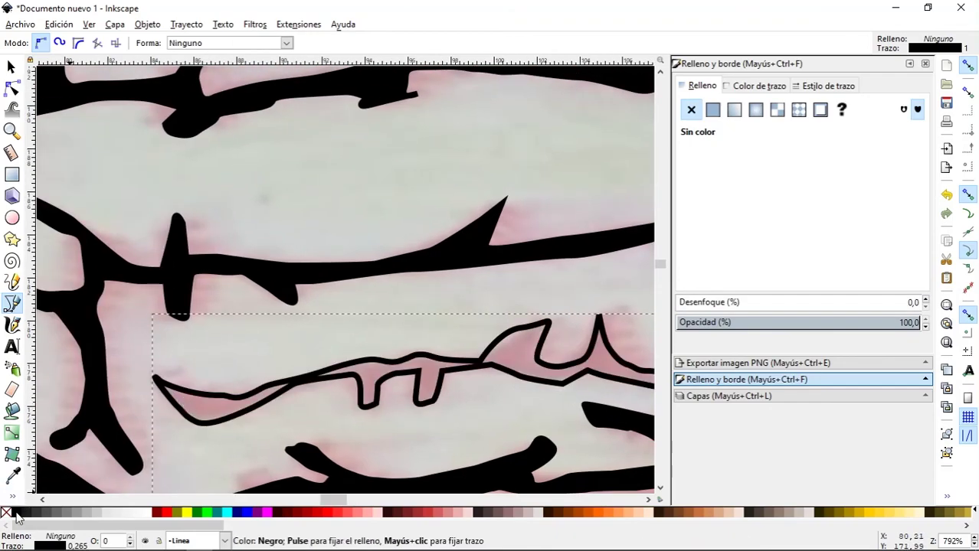
{"action": "scroll", "coordinate": [188, 408], "scroll_direction": "down", "scroll_amount": 5}
Step: Outline a thin pink fold as a closed two-node path
{"action": "scroll", "coordinate": [230, 306], "scroll_direction": "up", "scroll_amount": 5}
{"action": "left_click", "coordinate": [268, 332]}
{"action": "left_click", "coordinate": [319, 197]}
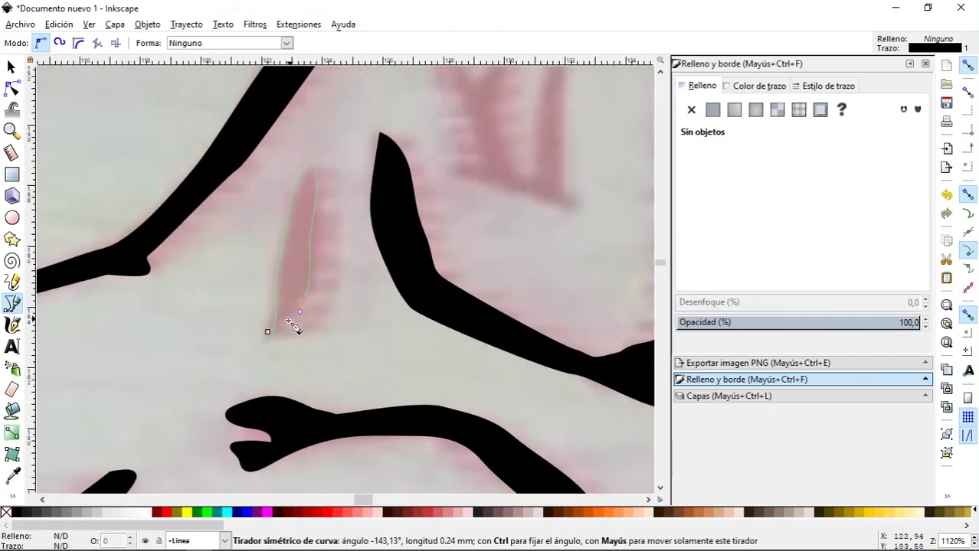
{"action": "left_click", "coordinate": [268, 331]}
{"action": "scroll", "coordinate": [284, 367], "scroll_direction": "down", "scroll_amount": 1}
{"action": "scroll", "coordinate": [331, 363], "scroll_direction": "down", "scroll_amount": 1}
{"action": "scroll", "coordinate": [331, 363], "scroll_direction": "down", "scroll_amount": 2}
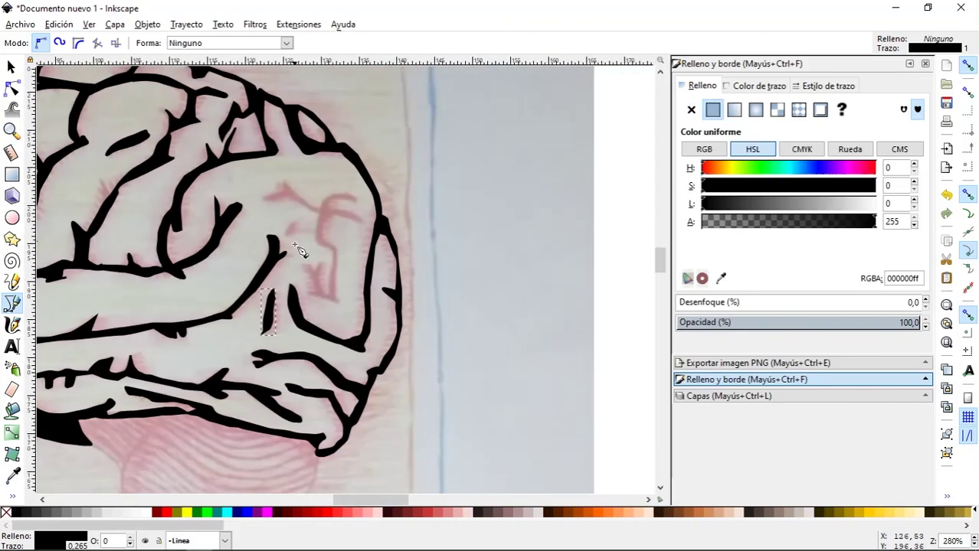
{"action": "scroll", "coordinate": [301, 252], "scroll_direction": "up", "scroll_amount": 4}
Step: Trace the small pink mark as a closed shape, fill it black, and deselect
{"action": "left_click", "coordinate": [259, 266]}
{"action": "left_click", "coordinate": [307, 220]}
{"action": "left_click", "coordinate": [259, 267]}
{"action": "left_click", "coordinate": [18, 512]}
{"action": "scroll", "coordinate": [299, 283], "scroll_direction": "up", "scroll_amount": 2}
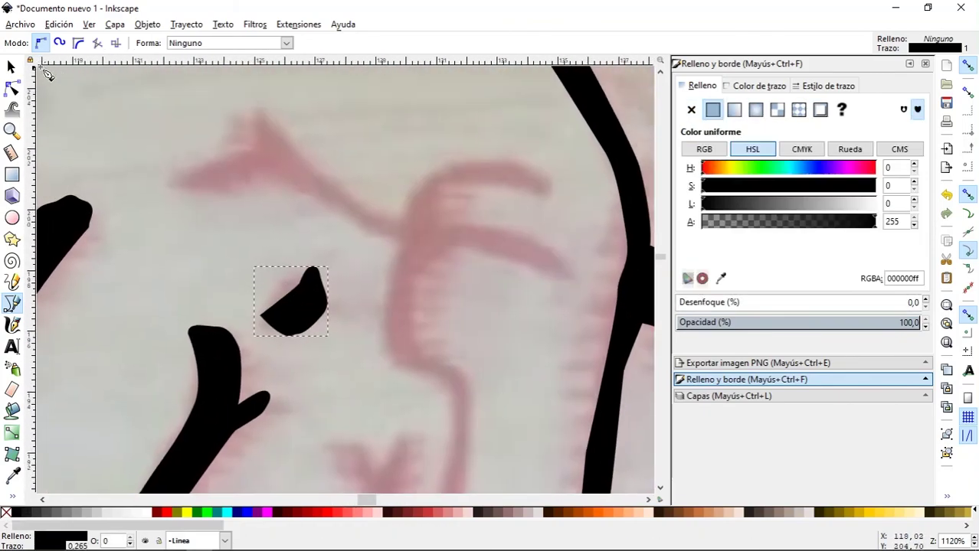
{"action": "key", "text": "Escape"}
Step: Outline the Y-shaped fold's upper arm, hook and right side with curved nodes
{"action": "scroll", "coordinate": [298, 284], "scroll_direction": "up", "scroll_amount": 2}
{"action": "scroll", "coordinate": [233, 306], "scroll_direction": "up", "scroll_amount": 2}
{"action": "left_click", "coordinate": [191, 280]}
{"action": "left_click_drag", "start_coordinate": [282, 203], "coordinate": [304, 237]}
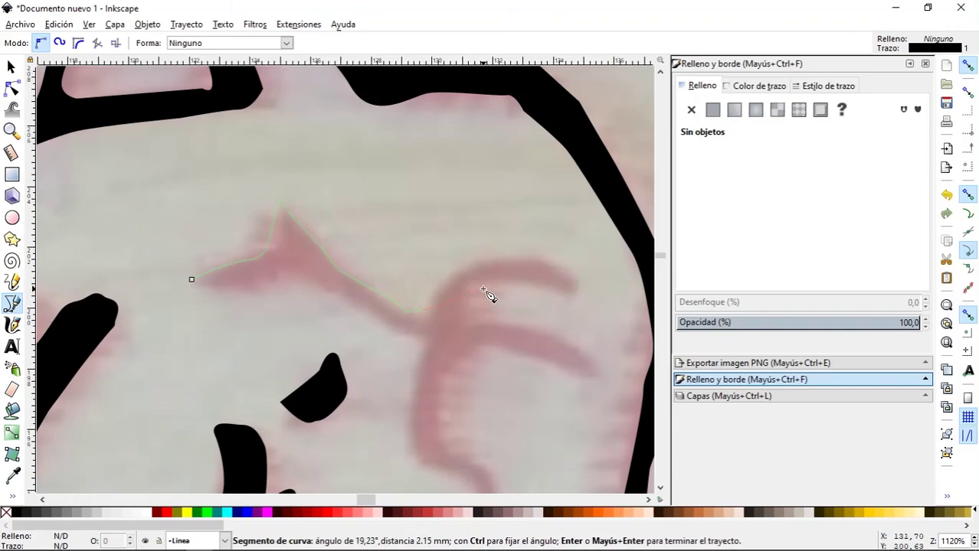
{"action": "left_click_drag", "start_coordinate": [457, 270], "coordinate": [476, 280]}
{"action": "left_click_drag", "start_coordinate": [551, 262], "coordinate": [565, 274]}
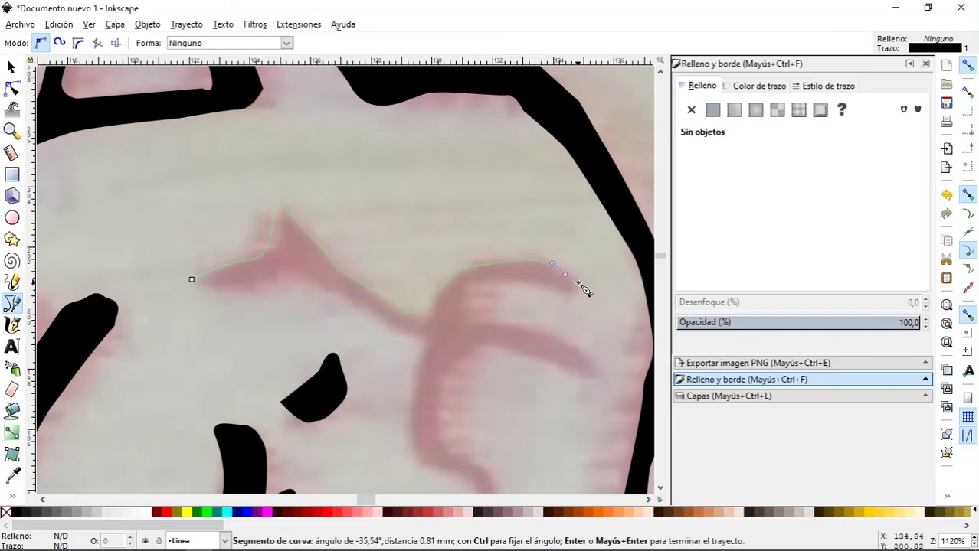
{"action": "left_click", "coordinate": [576, 285]}
{"action": "left_click_drag", "start_coordinate": [467, 305], "coordinate": [477, 321]}
{"action": "left_click_drag", "start_coordinate": [595, 366], "coordinate": [597, 375]}
Step: Trace the Y's stem and branch back to the start, close it, and fill it black
{"action": "scroll", "coordinate": [444, 406], "scroll_direction": "down", "scroll_amount": 6}
{"action": "scroll", "coordinate": [444, 406], "scroll_direction": "right", "scroll_amount": 2}
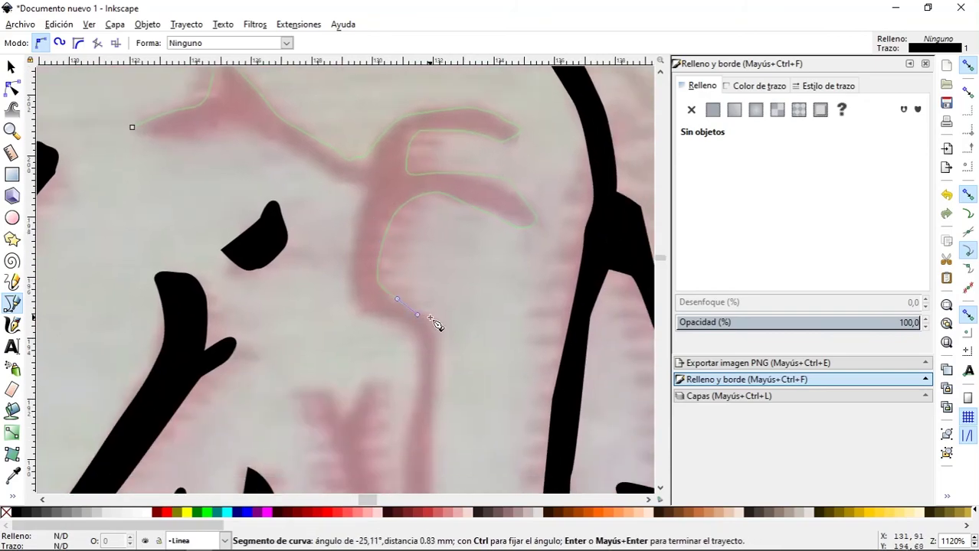
{"action": "left_click", "coordinate": [435, 325]}
{"action": "scroll", "coordinate": [441, 253], "scroll_direction": "down", "scroll_amount": 5}
{"action": "left_click_drag", "start_coordinate": [322, 195], "coordinate": [360, 200]}
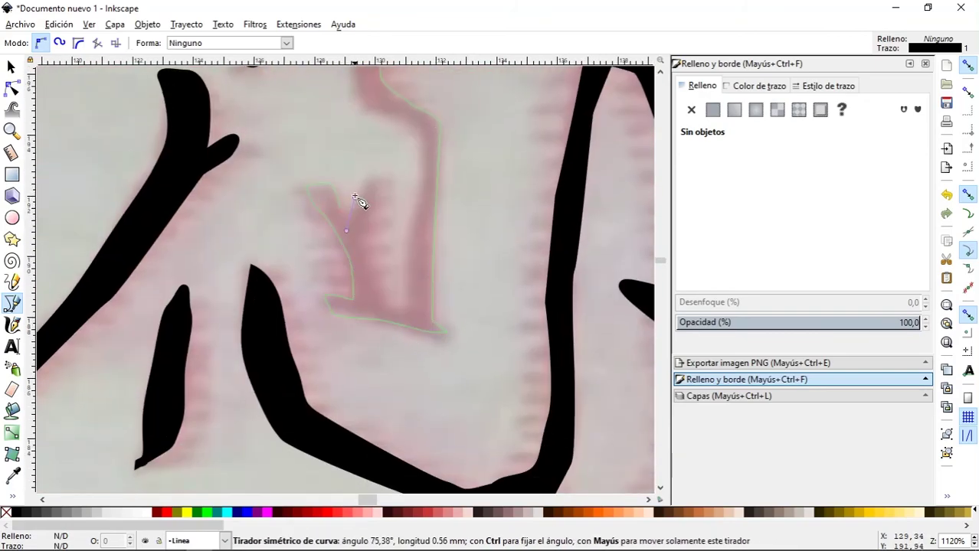
{"action": "scroll", "coordinate": [371, 98], "scroll_direction": "up", "scroll_amount": 5}
{"action": "left_click_drag", "start_coordinate": [356, 351], "coordinate": [370, 324]}
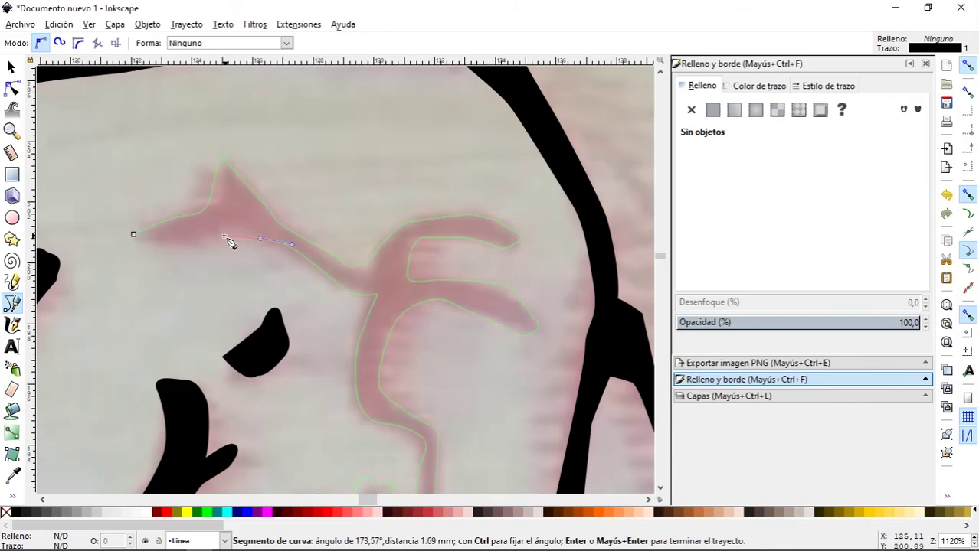
{"action": "mouse_move", "coordinate": [133, 234]}
{"action": "left_mouse_down"}
{"action": "mouse_move", "coordinate": [133, 222]}
{"action": "mouse_move", "coordinate": [170, 239]}
{"action": "left_mouse_up"}
{"action": "left_click", "coordinate": [17, 513]}
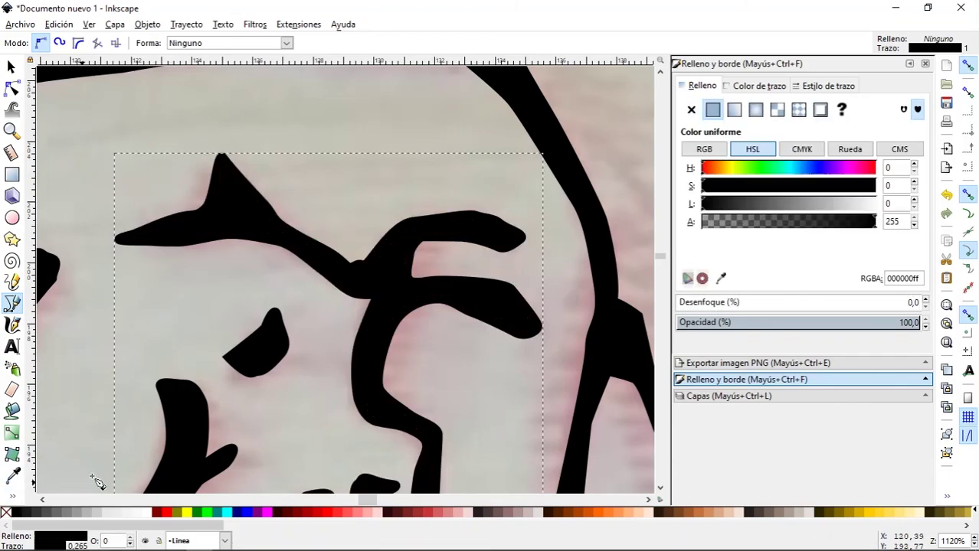
{"action": "scroll", "coordinate": [440, 115], "scroll_direction": "down", "scroll_amount": 5}
Step: Trace a thin curved outline down the faint line and close it
{"action": "scroll", "coordinate": [213, 325], "scroll_direction": "up", "scroll_amount": 3}
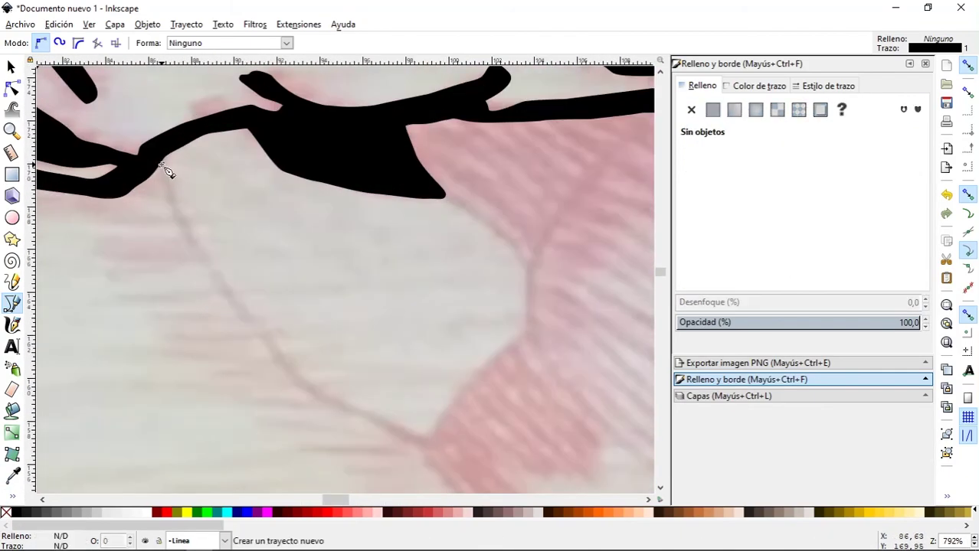
{"action": "left_click_drag", "start_coordinate": [169, 170], "coordinate": [277, 365]}
{"action": "scroll", "coordinate": [153, 175], "scroll_direction": "up", "scroll_amount": 2}
{"action": "left_click_drag", "start_coordinate": [224, 238], "coordinate": [389, 450]}
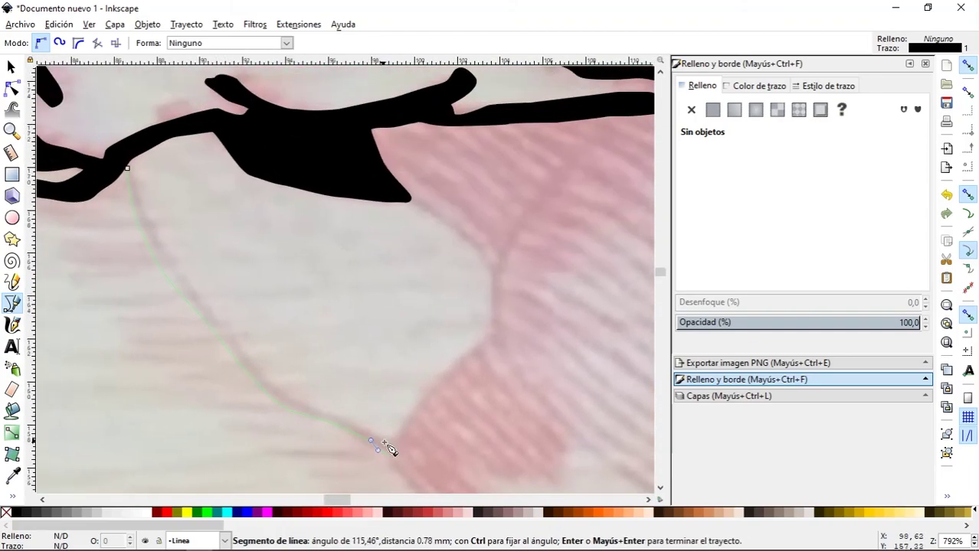
{"action": "left_click", "coordinate": [132, 168]}
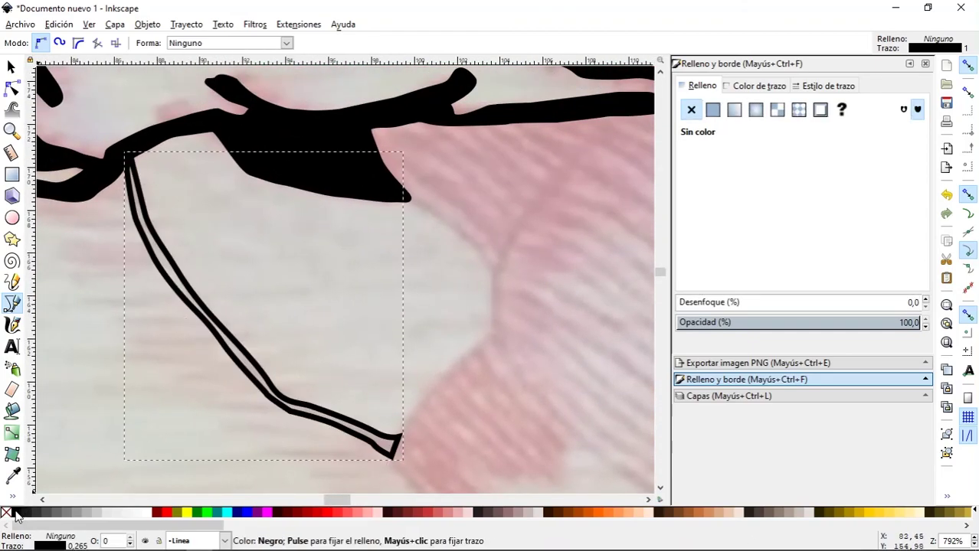
Step: Start the first cerebellum outline along the faint line and around the U curve
{"action": "left_click", "coordinate": [17, 513]}
{"action": "left_click_drag", "start_coordinate": [284, 279], "coordinate": [144, 162]}
{"action": "left_click", "coordinate": [143, 162]}
{"action": "scroll", "coordinate": [302, 399], "scroll_direction": "down", "scroll_amount": 5}
{"action": "scroll", "coordinate": [303, 398], "scroll_direction": "right", "scroll_amount": 3}
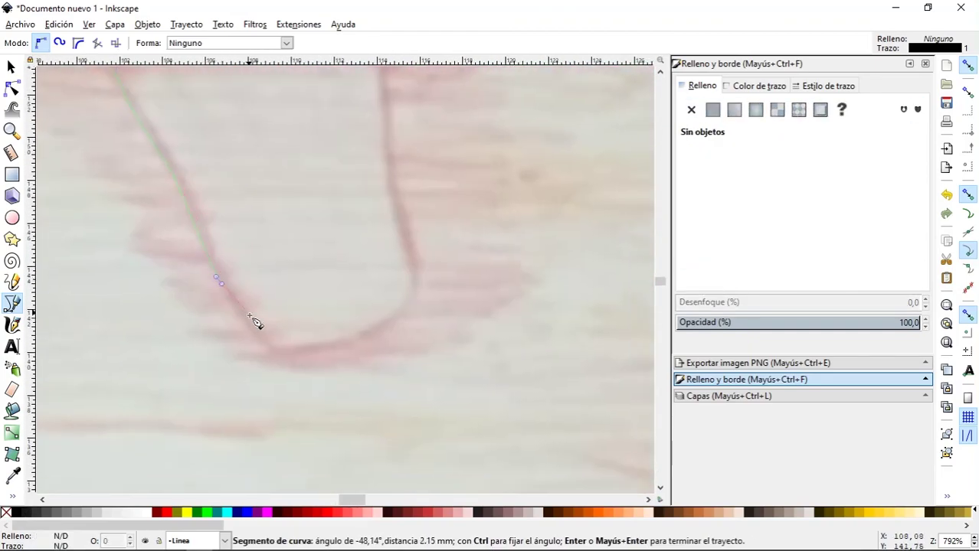
{"action": "left_click", "coordinate": [270, 354]}
{"action": "left_click", "coordinate": [418, 266]}
{"action": "scroll", "coordinate": [383, 230], "scroll_direction": "up", "scroll_amount": 4}
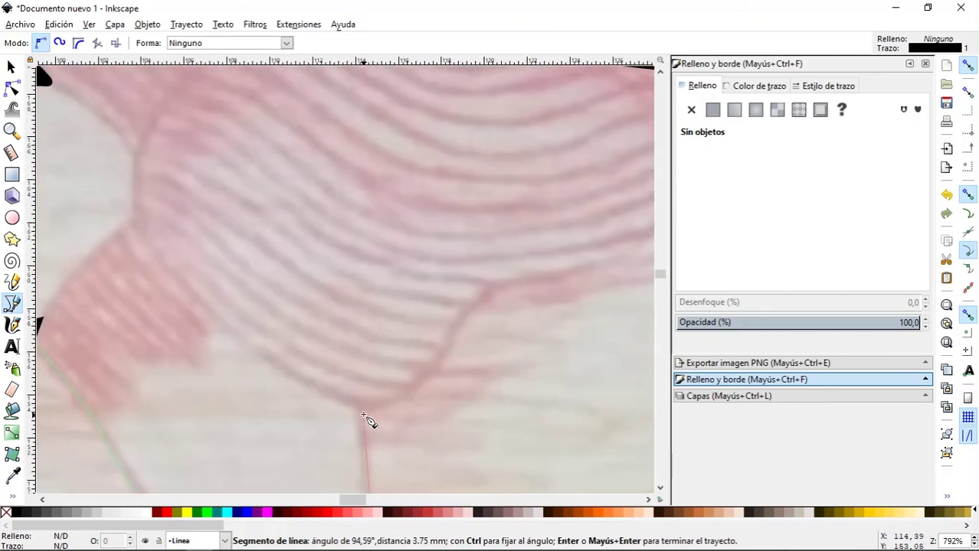
{"action": "left_click", "coordinate": [437, 319]}
{"action": "scroll", "coordinate": [368, 326], "scroll_direction": "up", "scroll_amount": 3}
Step: Extend the outline up to the black stroke and curve it along the pink boundary
{"action": "left_click", "coordinate": [373, 311]}
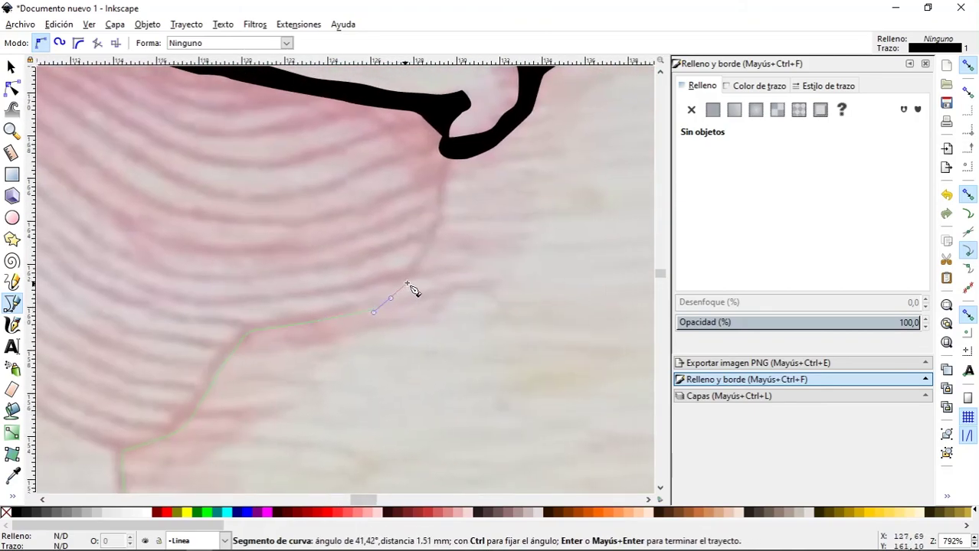
{"action": "left_click", "coordinate": [451, 165]}
{"action": "left_click", "coordinate": [392, 298]}
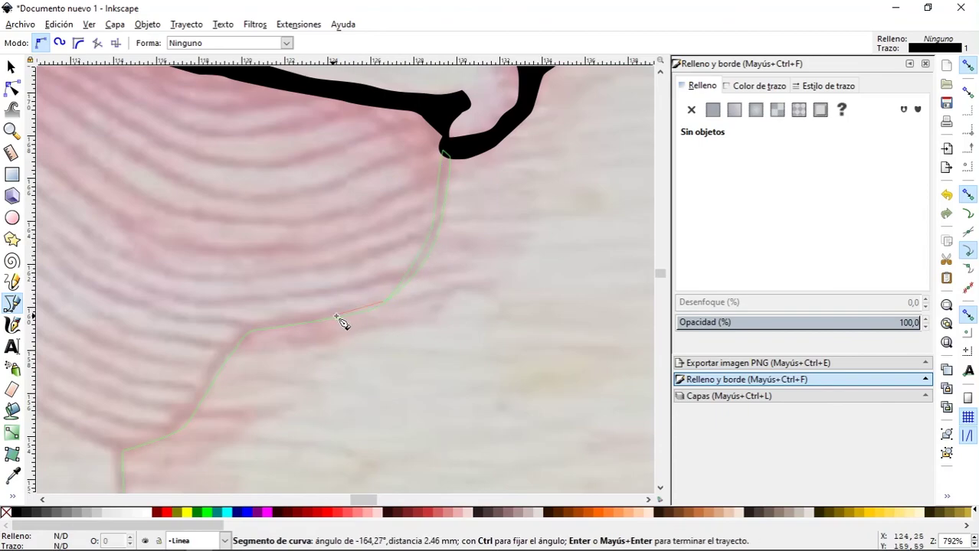
{"action": "left_click", "coordinate": [341, 307]}
{"action": "left_click_drag", "start_coordinate": [258, 325], "coordinate": [219, 354]}
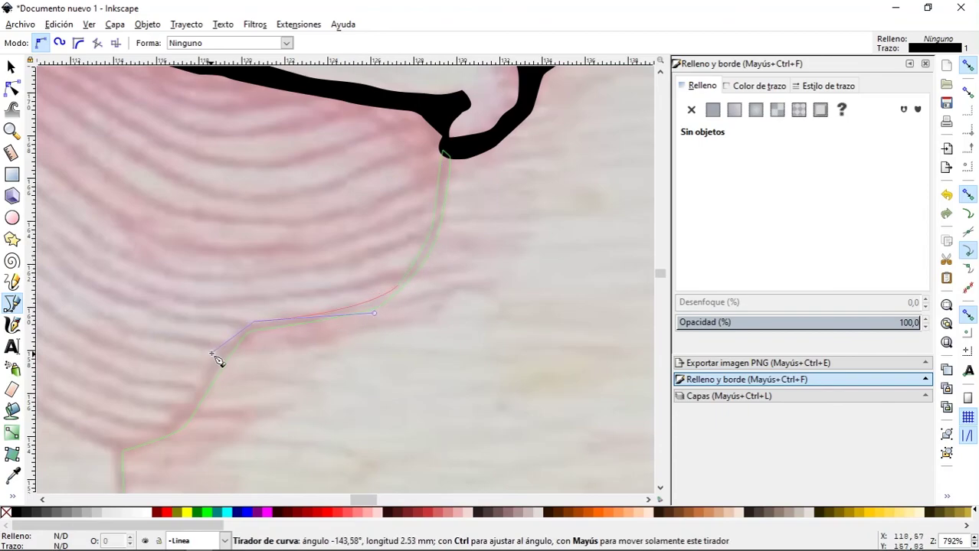
{"action": "scroll", "coordinate": [306, 322], "scroll_direction": "down", "scroll_amount": 4}
{"action": "scroll", "coordinate": [307, 322], "scroll_direction": "left", "scroll_amount": 6}
{"action": "left_click", "coordinate": [318, 313]}
{"action": "scroll", "coordinate": [306, 314], "scroll_direction": "up", "scroll_amount": 3}
{"action": "scroll", "coordinate": [307, 314], "scroll_direction": "left", "scroll_amount": 5}
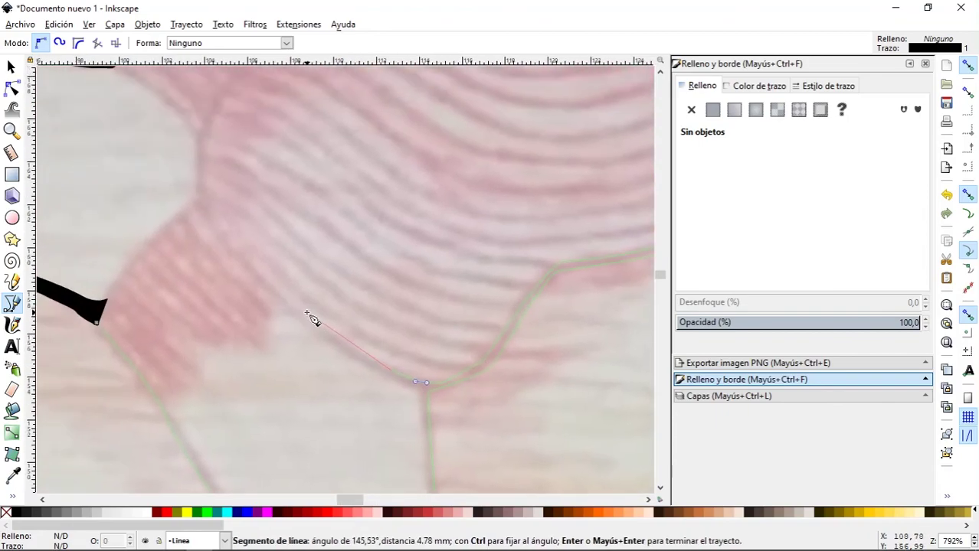
Step: Run the outline along the lobe's edge to its bottom and close it at the start
{"action": "left_click", "coordinate": [196, 205]}
{"action": "left_click", "coordinate": [352, 355]}
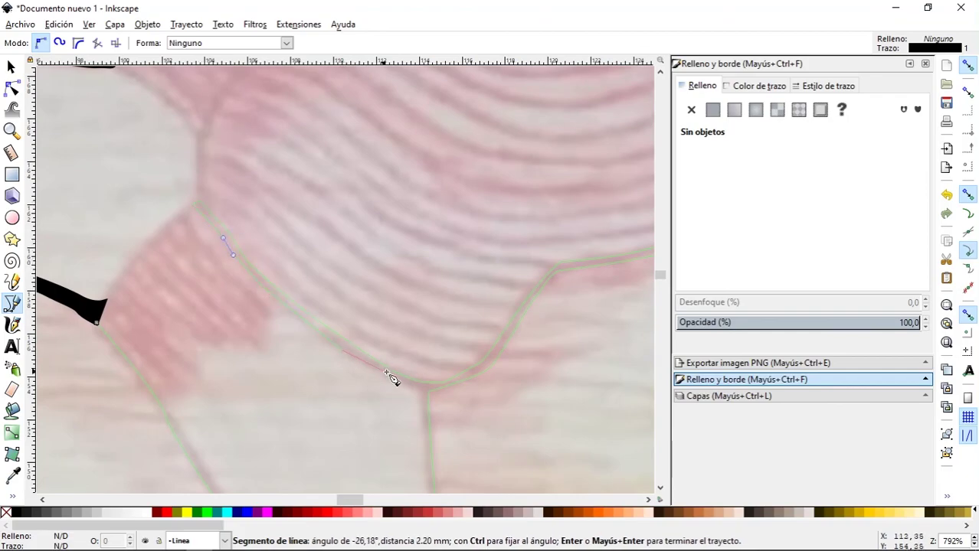
{"action": "scroll", "coordinate": [422, 266], "scroll_direction": "down", "scroll_amount": 2}
{"action": "scroll", "coordinate": [428, 281], "scroll_direction": "down", "scroll_amount": 5}
{"action": "left_click_drag", "start_coordinate": [448, 375], "coordinate": [442, 387]}
{"action": "left_click", "coordinate": [333, 426]}
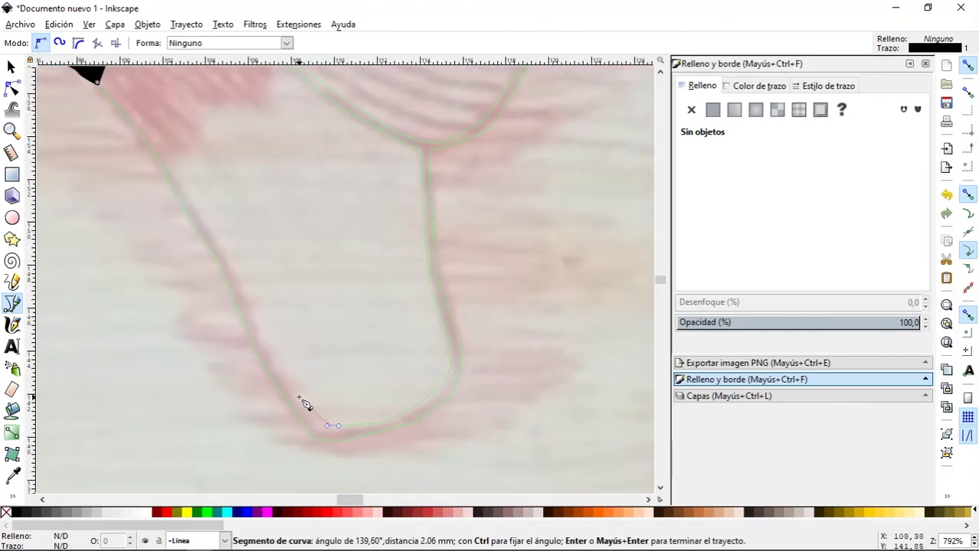
{"action": "scroll", "coordinate": [213, 222], "scroll_direction": "up", "scroll_amount": 5}
{"action": "scroll", "coordinate": [212, 222], "scroll_direction": "left", "scroll_amount": 3}
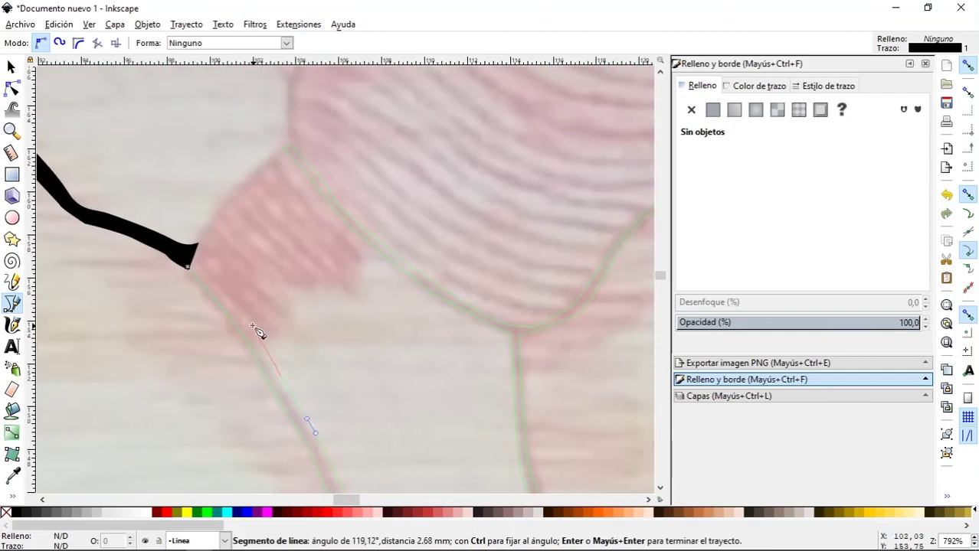
{"action": "left_click", "coordinate": [189, 268]}
Step: Begin the second cerebellum outline along the dividing line and lobe curve
{"action": "scroll", "coordinate": [356, 328], "scroll_direction": "down", "scroll_amount": 3}
{"action": "scroll", "coordinate": [306, 323], "scroll_direction": "up", "scroll_amount": 3}
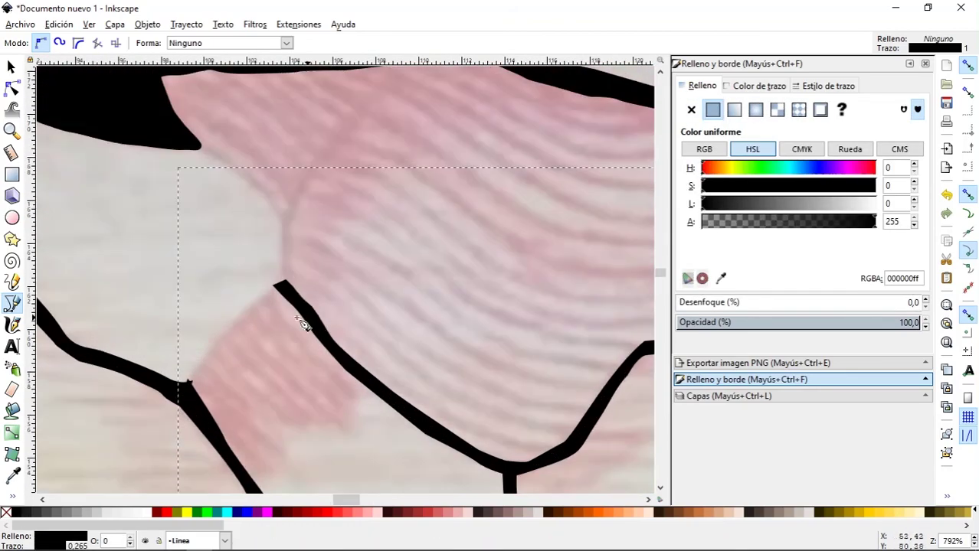
{"action": "left_click", "coordinate": [189, 383]}
{"action": "left_click", "coordinate": [278, 286]}
{"action": "scroll", "coordinate": [298, 223], "scroll_direction": "up", "scroll_amount": 4}
{"action": "scroll", "coordinate": [298, 223], "scroll_direction": "right", "scroll_amount": 1}
{"action": "left_click", "coordinate": [257, 352]}
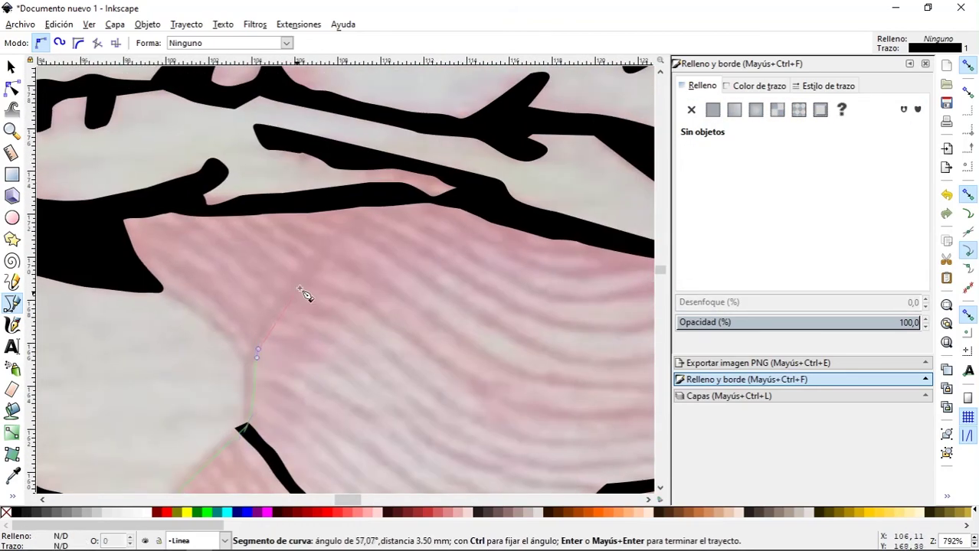
{"action": "left_click", "coordinate": [356, 205]}
{"action": "left_click_drag", "start_coordinate": [153, 287], "coordinate": [195, 315]}
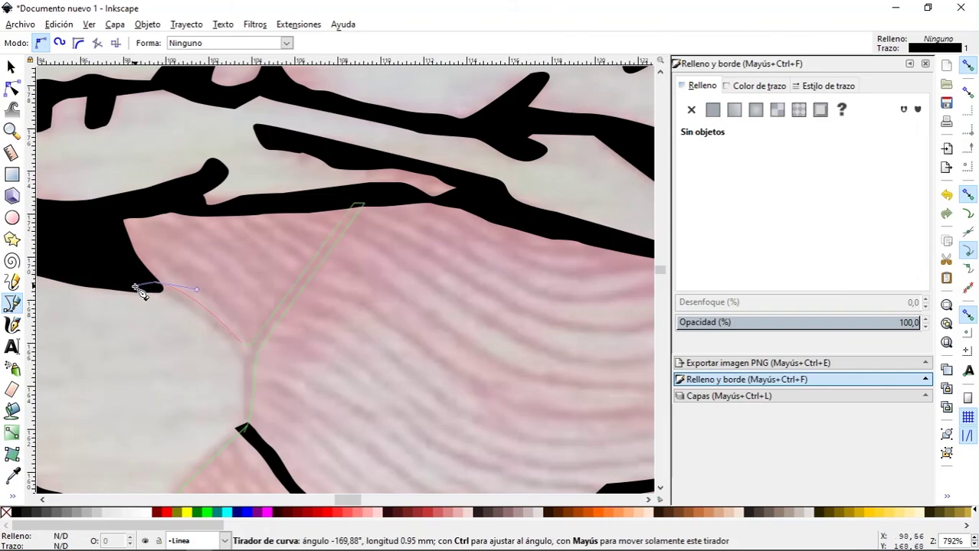
Step: Attach the second outline to the black stroke corners and close it
{"action": "left_click", "coordinate": [246, 423]}
{"action": "scroll", "coordinate": [254, 406], "scroll_direction": "down", "scroll_amount": 5}
{"action": "scroll", "coordinate": [253, 406], "scroll_direction": "left", "scroll_amount": 3}
{"action": "left_click_drag", "start_coordinate": [301, 273], "coordinate": [309, 258]}
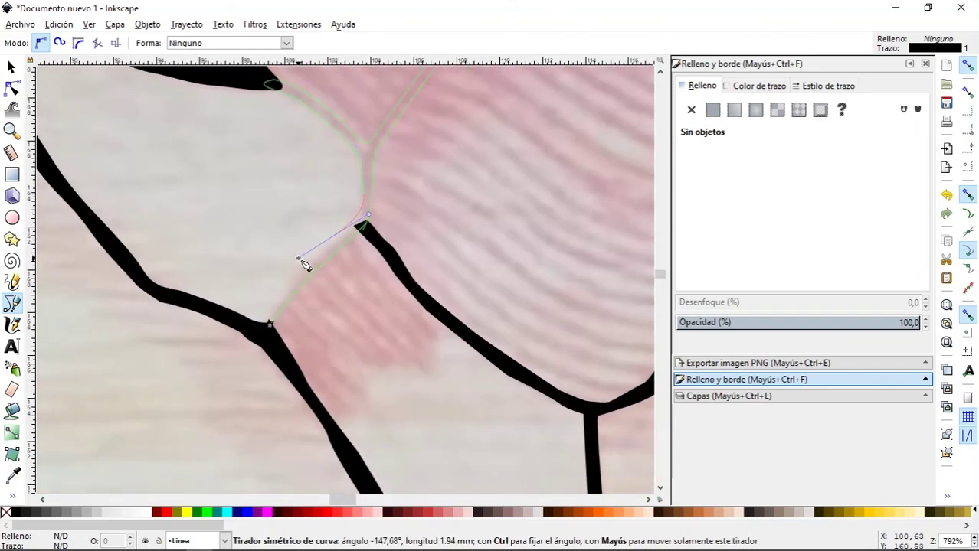
{"action": "left_click", "coordinate": [272, 325]}
{"action": "scroll", "coordinate": [266, 230], "scroll_direction": "up", "scroll_amount": 1}
{"action": "scroll", "coordinate": [255, 321], "scroll_direction": "up", "scroll_amount": 2}
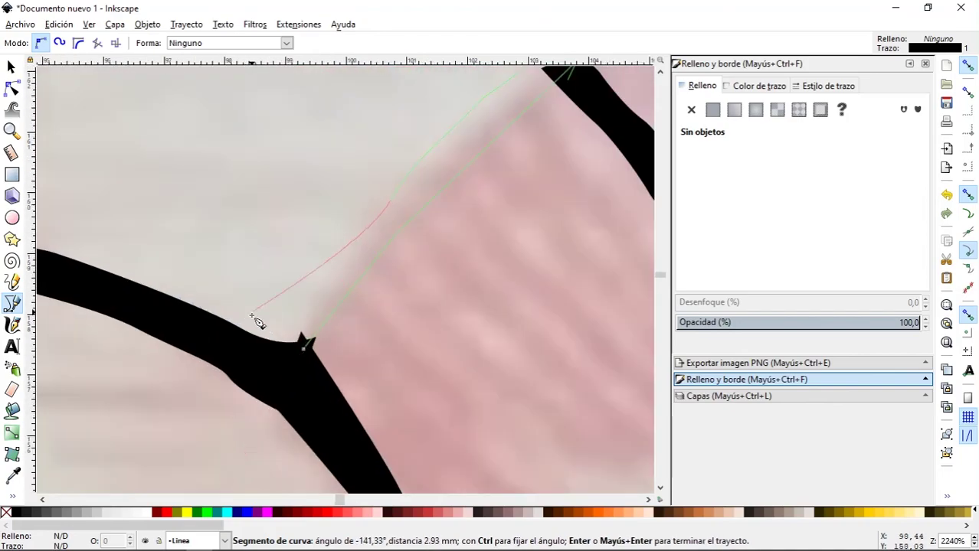
{"action": "left_click", "coordinate": [304, 346]}
{"action": "scroll", "coordinate": [304, 346], "scroll_direction": "down", "scroll_amount": 6}
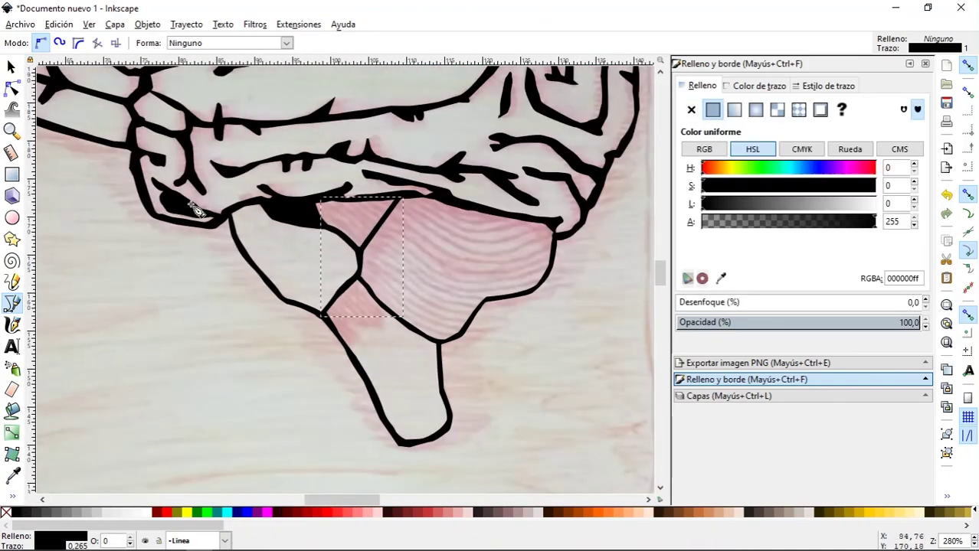
{"action": "key", "text": "s"}
{"action": "key", "text": "Escape"}
{"action": "scroll", "coordinate": [204, 352], "scroll_direction": "down", "scroll_amount": 5}
{"action": "key", "text": "b"}
{"action": "scroll", "coordinate": [313, 284], "scroll_direction": "up", "scroll_amount": 4}
{"action": "scroll", "coordinate": [306, 256], "scroll_direction": "down", "scroll_amount": 3}
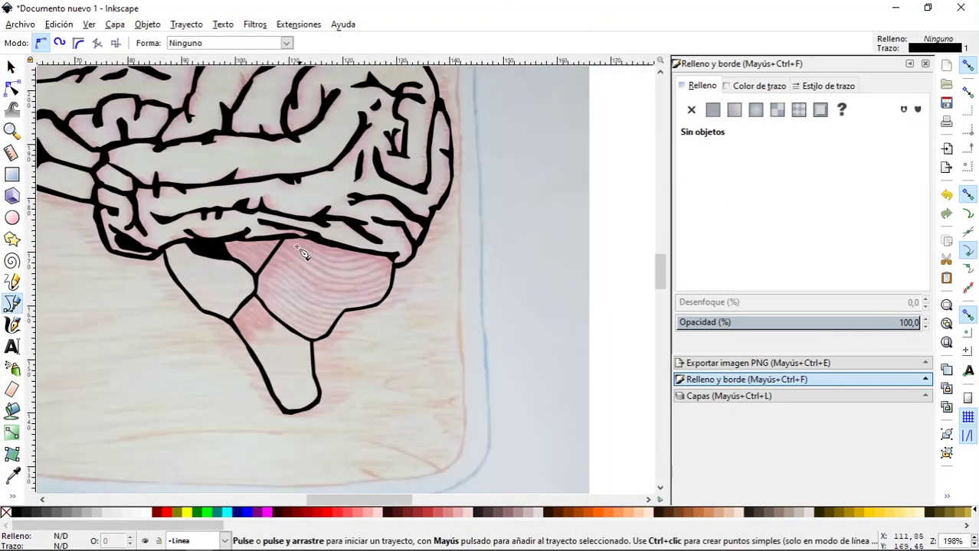
{"action": "mouse_move", "coordinate": [331, 319]}
{"action": "left_mouse_down"}
{"action": "mouse_move", "coordinate": [348, 328]}
{"action": "mouse_move", "coordinate": [367, 284]}
{"action": "left_mouse_up"}
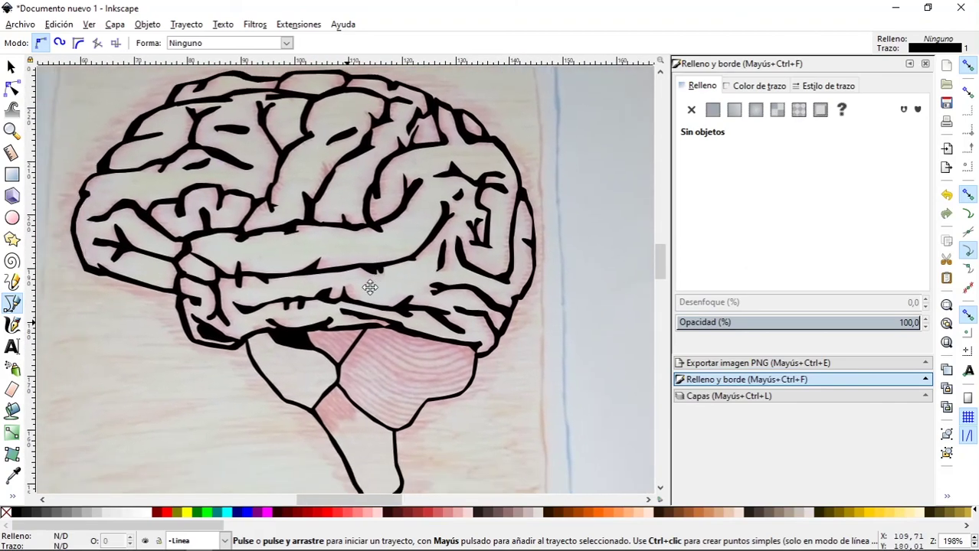
{"action": "scroll", "coordinate": [366, 292], "scroll_direction": "down", "scroll_amount": 1}
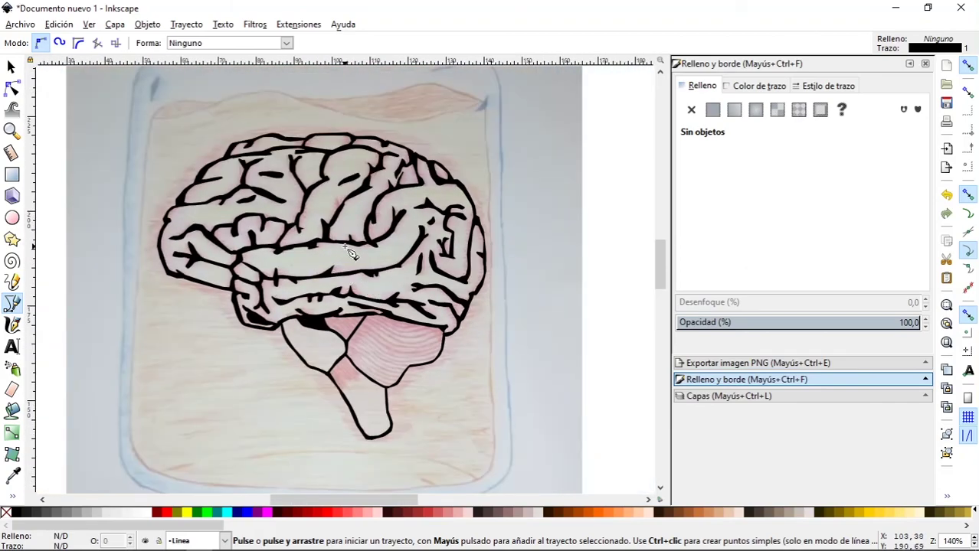
{"action": "scroll", "coordinate": [349, 253], "scroll_direction": "up", "scroll_amount": 1}
{"action": "scroll", "coordinate": [340, 243], "scroll_direction": "down", "scroll_amount": 1}
{"action": "scroll", "coordinate": [314, 241], "scroll_direction": "up", "scroll_amount": 3}
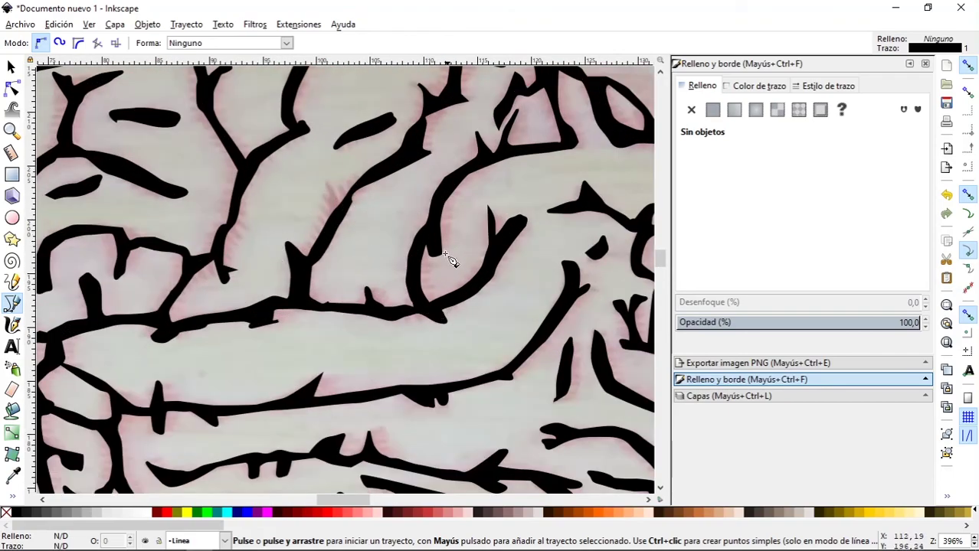
{"action": "scroll", "coordinate": [370, 311], "scroll_direction": "down", "scroll_amount": 3}
{"action": "scroll", "coordinate": [364, 306], "scroll_direction": "up", "scroll_amount": 1}
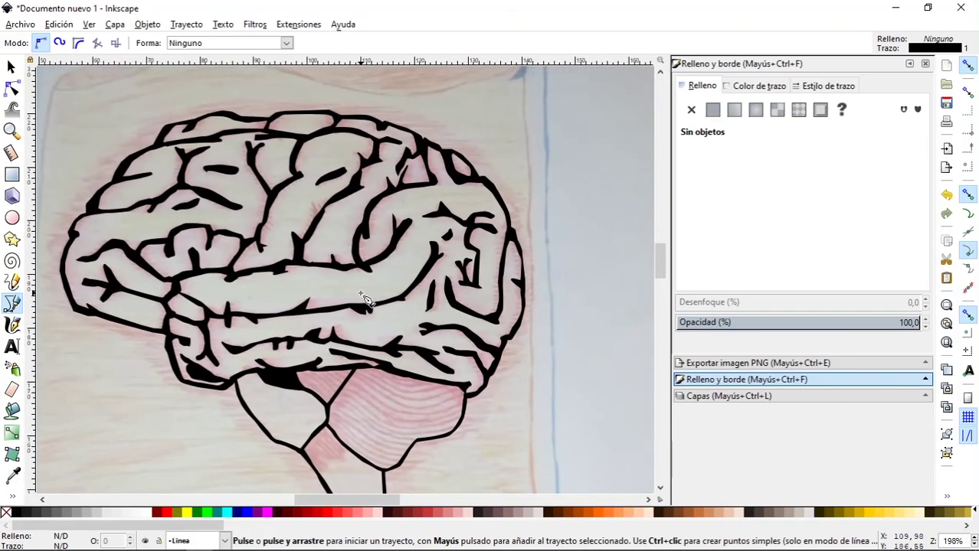
{"action": "scroll", "coordinate": [419, 315], "scroll_direction": "right", "scroll_amount": 1}
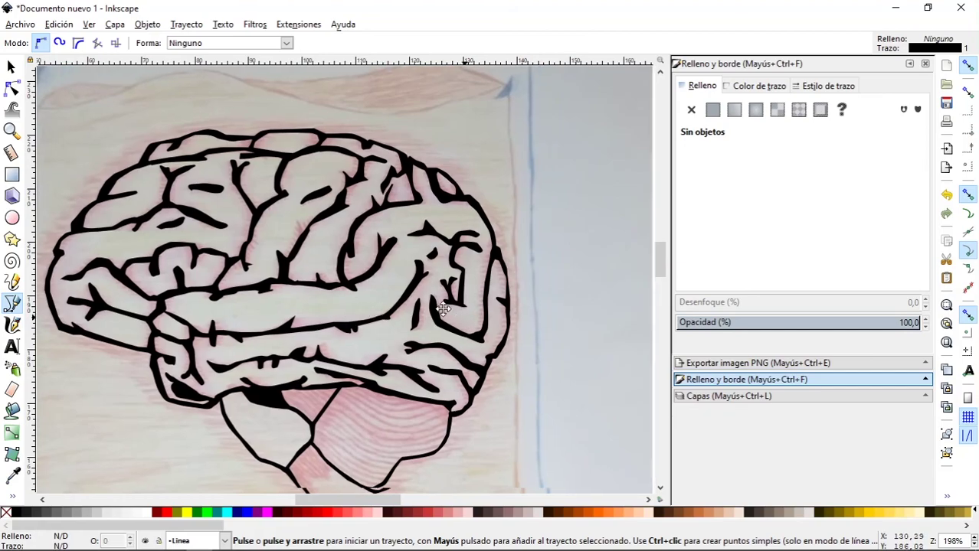
{"action": "scroll", "coordinate": [429, 305], "scroll_direction": "down", "scroll_amount": 1}
{"action": "scroll", "coordinate": [413, 295], "scroll_direction": "left", "scroll_amount": 1}
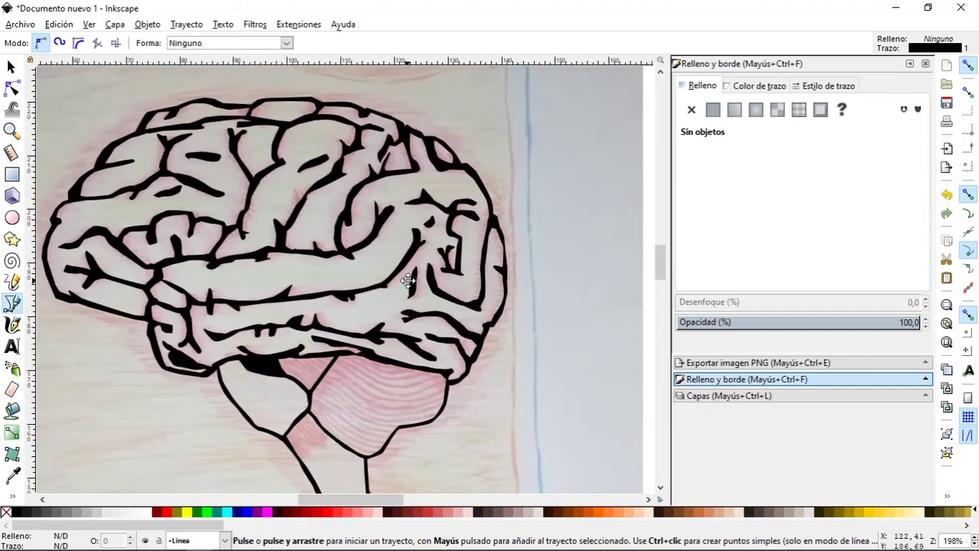
{"action": "scroll", "coordinate": [412, 290], "scroll_direction": "down", "scroll_amount": 1}
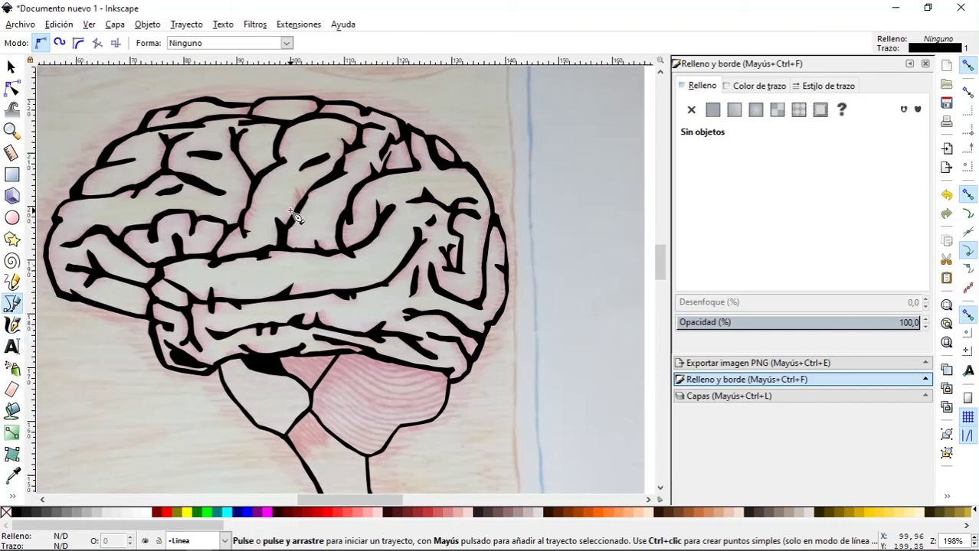
{"action": "scroll", "coordinate": [322, 281], "scroll_direction": "down", "scroll_amount": 2}
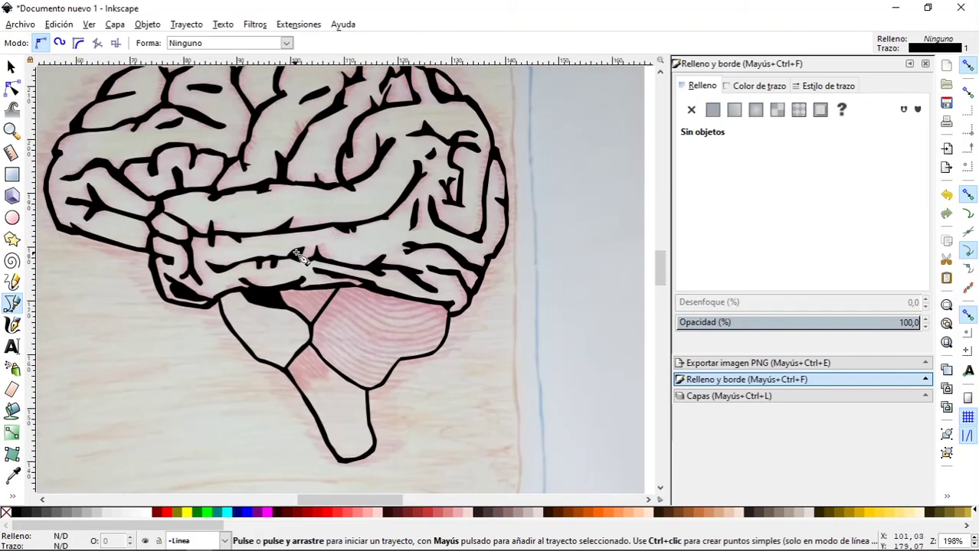
{"action": "scroll", "coordinate": [299, 257], "scroll_direction": "down", "scroll_amount": 1}
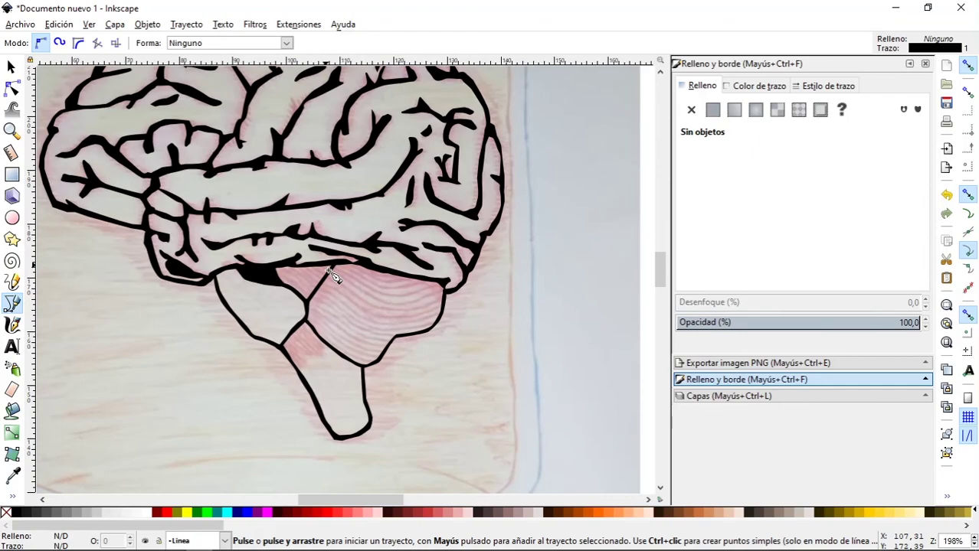
{"action": "left_click_drag", "start_coordinate": [332, 274], "coordinate": [365, 287]}
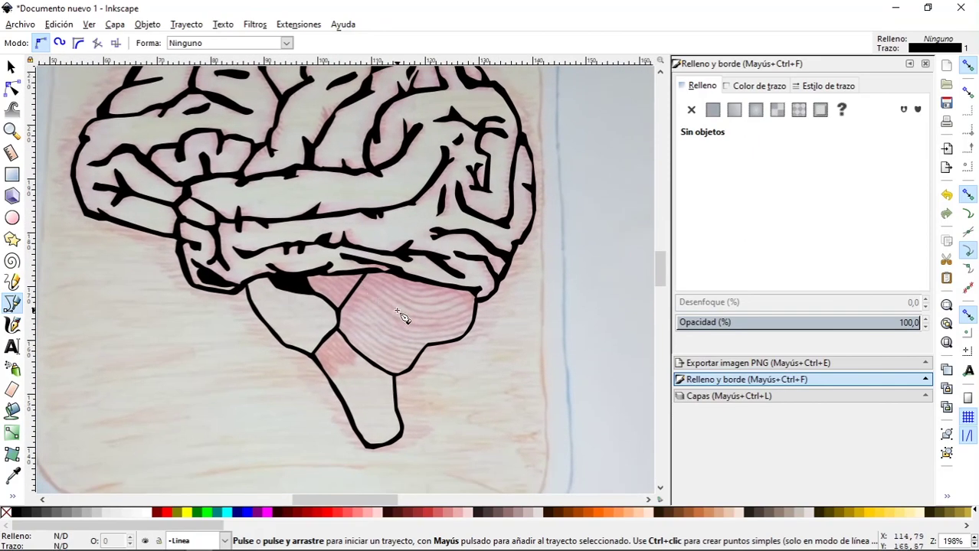
{"action": "scroll", "coordinate": [400, 316], "scroll_direction": "up", "scroll_amount": 2, "text": "ctrl"}
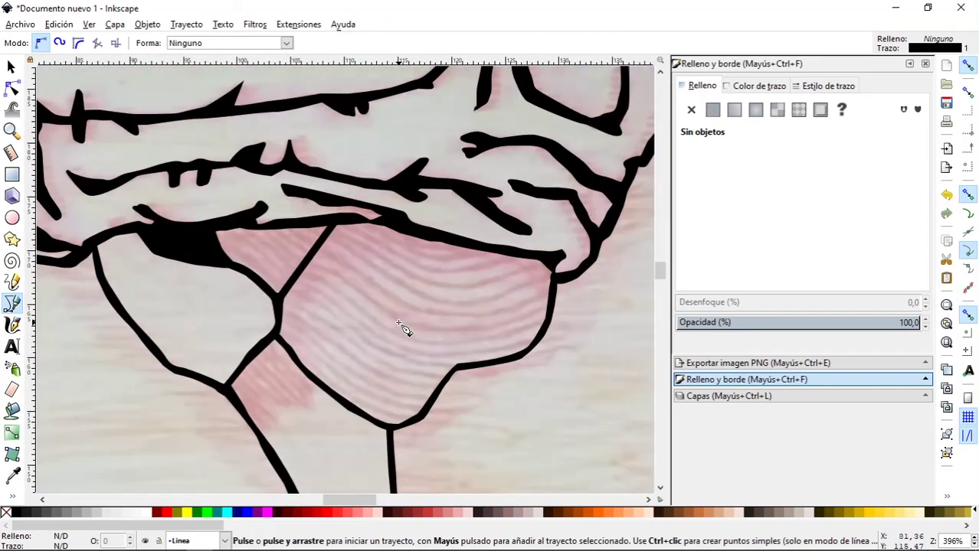
{"action": "left_click_drag", "start_coordinate": [427, 289], "coordinate": [358, 277]}
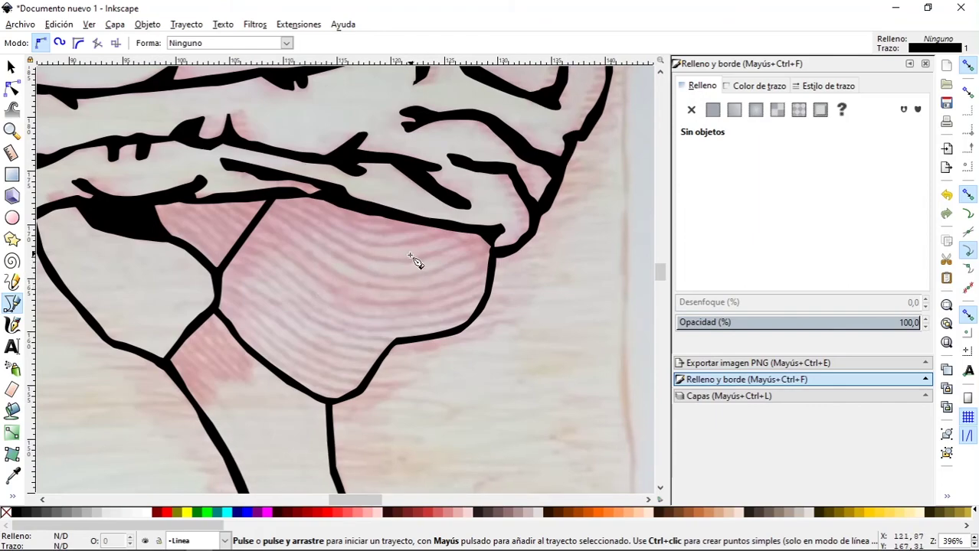
{"action": "scroll", "coordinate": [342, 314], "scroll_direction": "left", "scroll_amount": 2}
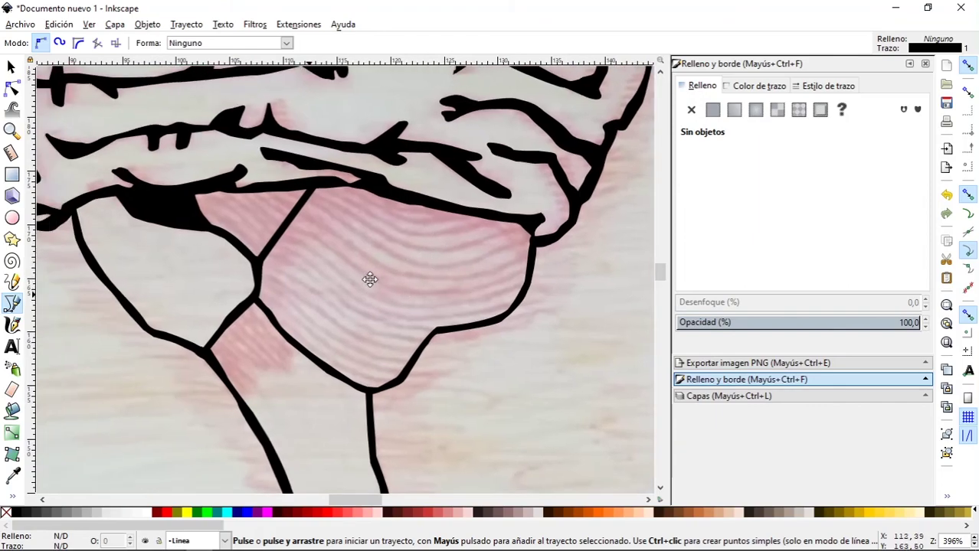
{"action": "scroll", "coordinate": [342, 306], "scroll_direction": "up", "scroll_amount": 2}
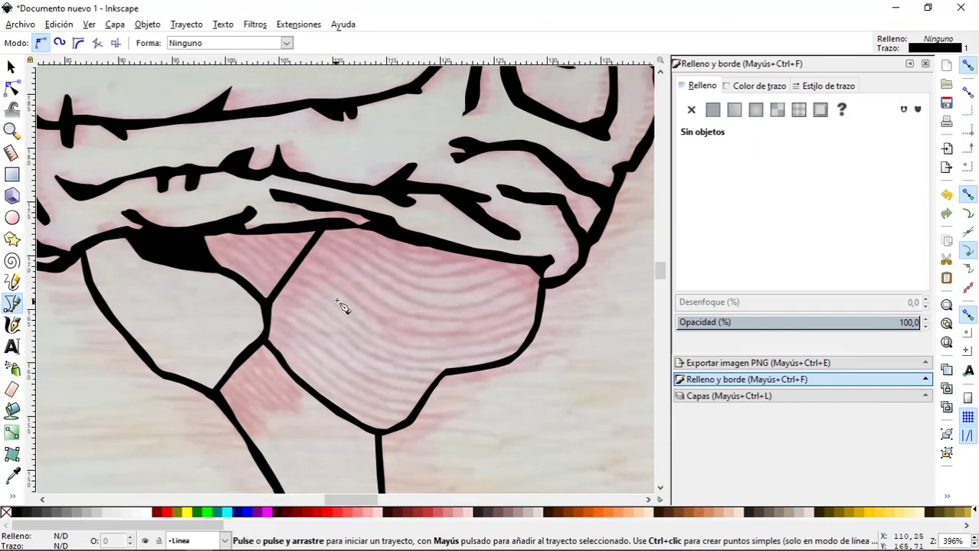
{"action": "scroll", "coordinate": [366, 298], "scroll_direction": "down", "scroll_amount": 1}
{"action": "scroll", "coordinate": [368, 300], "scroll_direction": "down", "scroll_amount": 1}
{"action": "scroll", "coordinate": [375, 311], "scroll_direction": "up", "scroll_amount": 1}
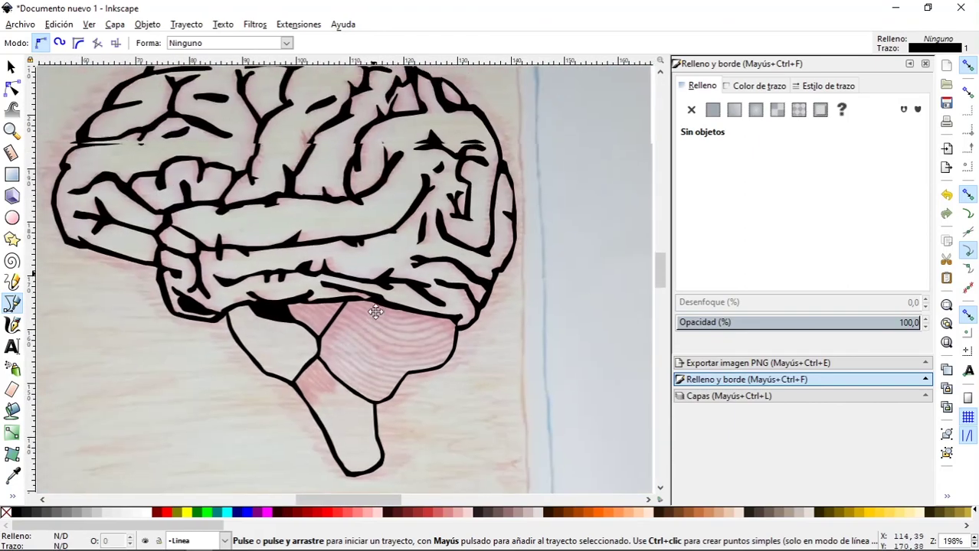
{"action": "scroll", "coordinate": [383, 320], "scroll_direction": "up", "scroll_amount": 1}
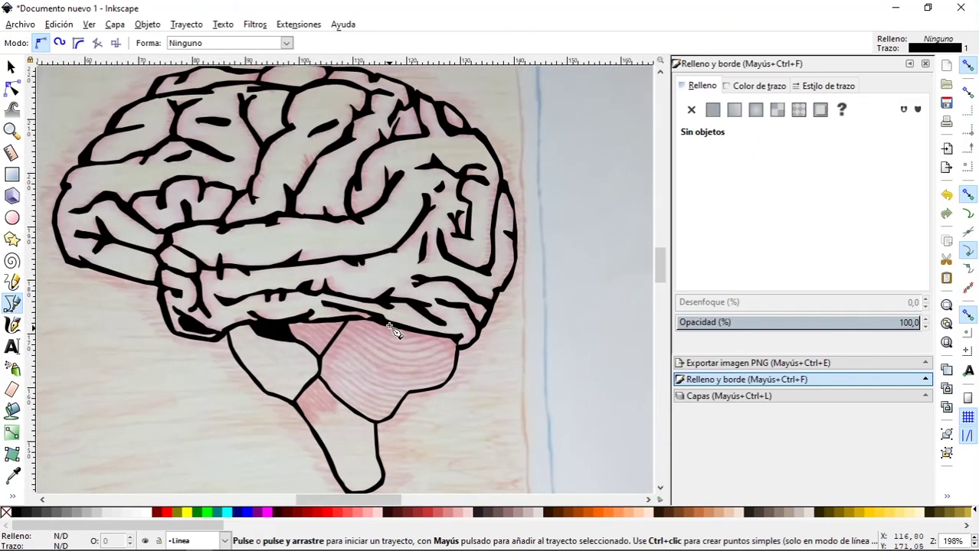
{"action": "scroll", "coordinate": [374, 345], "scroll_direction": "up", "scroll_amount": 2}
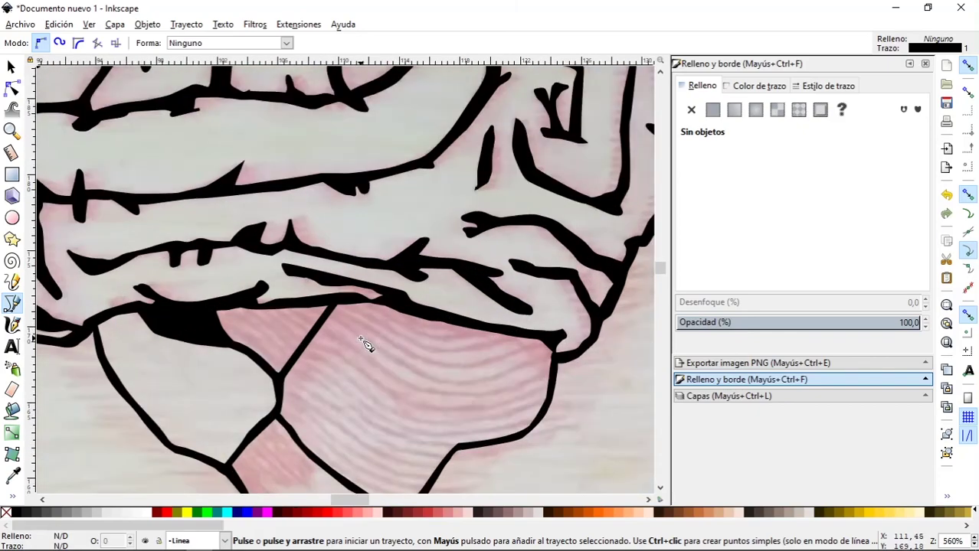
{"action": "scroll", "coordinate": [366, 344], "scroll_direction": "up", "scroll_amount": 2}
{"action": "scroll", "coordinate": [397, 321], "scroll_direction": "down", "scroll_amount": 1}
{"action": "scroll", "coordinate": [306, 299], "scroll_direction": "right", "scroll_amount": 5}
{"action": "scroll", "coordinate": [264, 275], "scroll_direction": "down", "scroll_amount": 1}
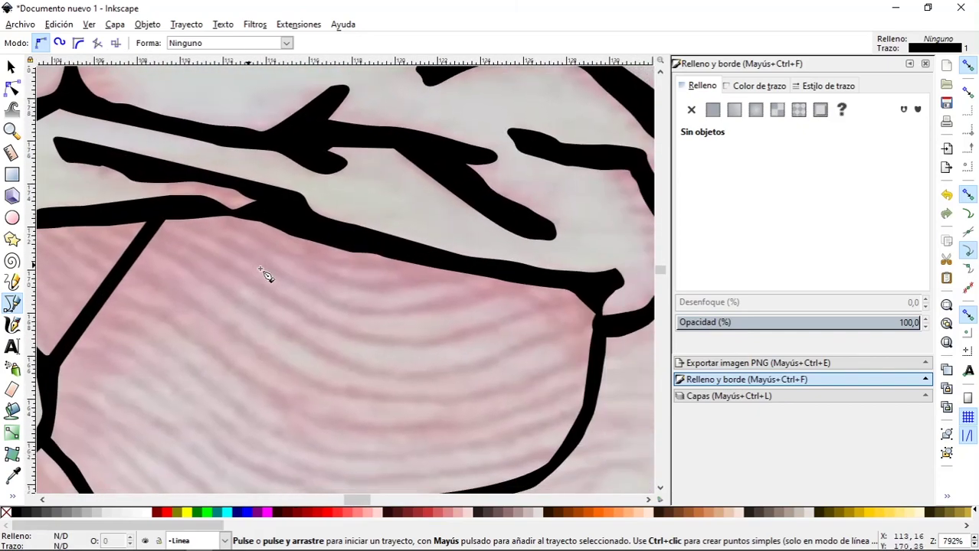
Step: Draw the first four parallel black curves along the cerebellum's upper folds
{"action": "left_click", "coordinate": [221, 216]}
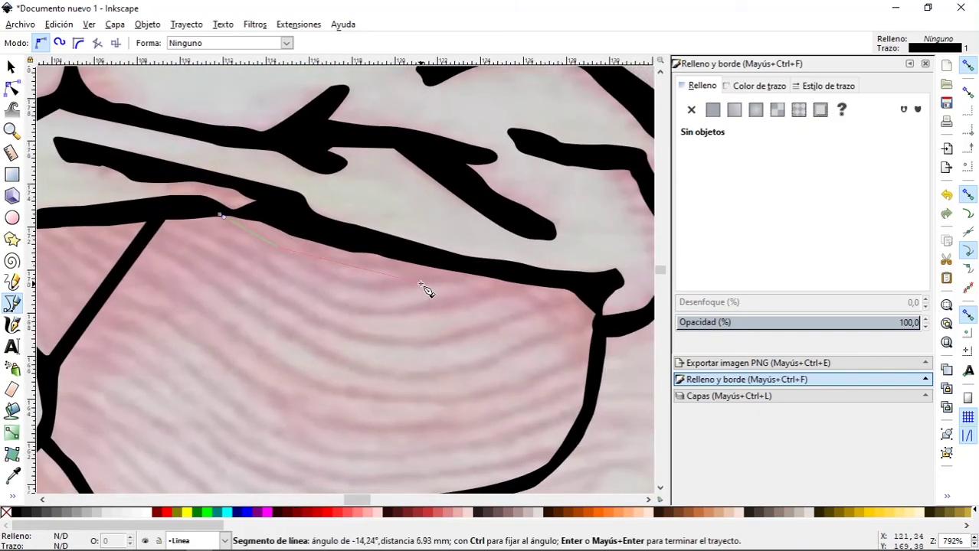
{"action": "left_click_drag", "start_coordinate": [399, 288], "coordinate": [475, 274]}
{"action": "double_click", "coordinate": [474, 273]}
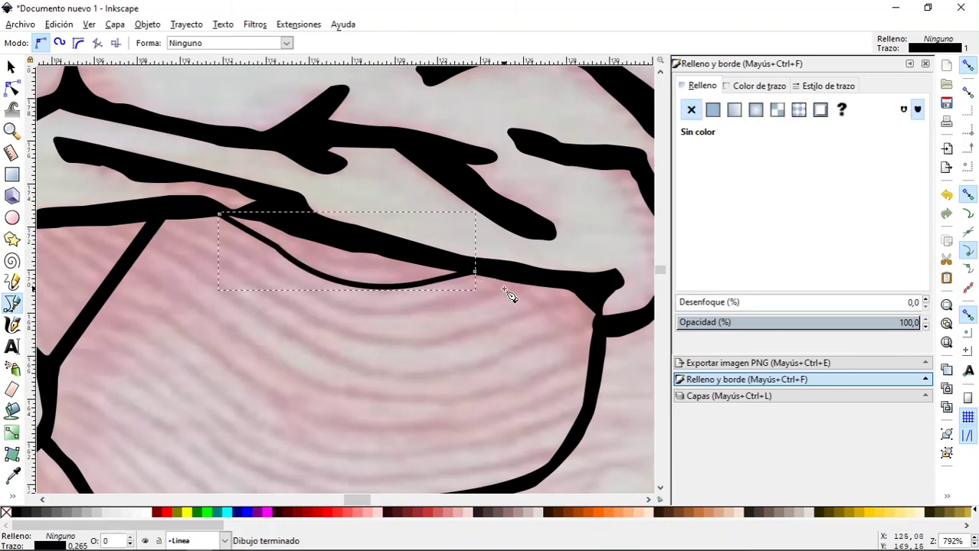
{"action": "left_click", "coordinate": [190, 219]}
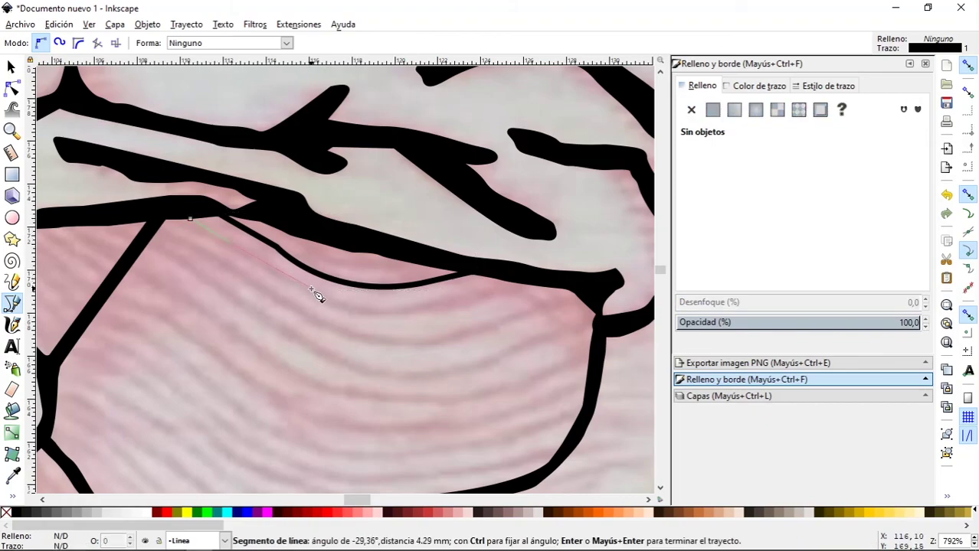
{"action": "mouse_move", "coordinate": [429, 308]}
{"action": "left_mouse_down"}
{"action": "mouse_move", "coordinate": [493, 292]}
{"action": "mouse_move", "coordinate": [476, 299]}
{"action": "left_mouse_up"}
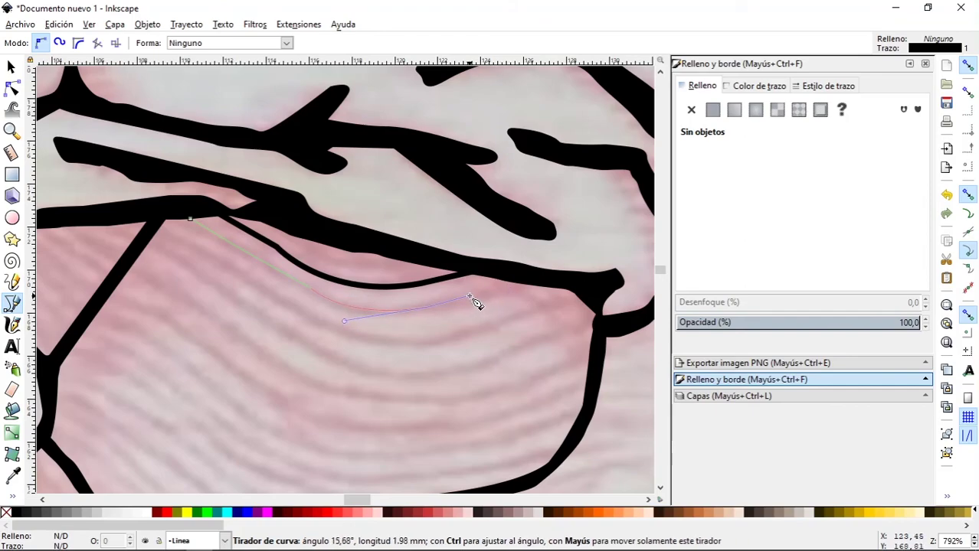
{"action": "left_click_drag", "start_coordinate": [470, 297], "coordinate": [470, 297]}
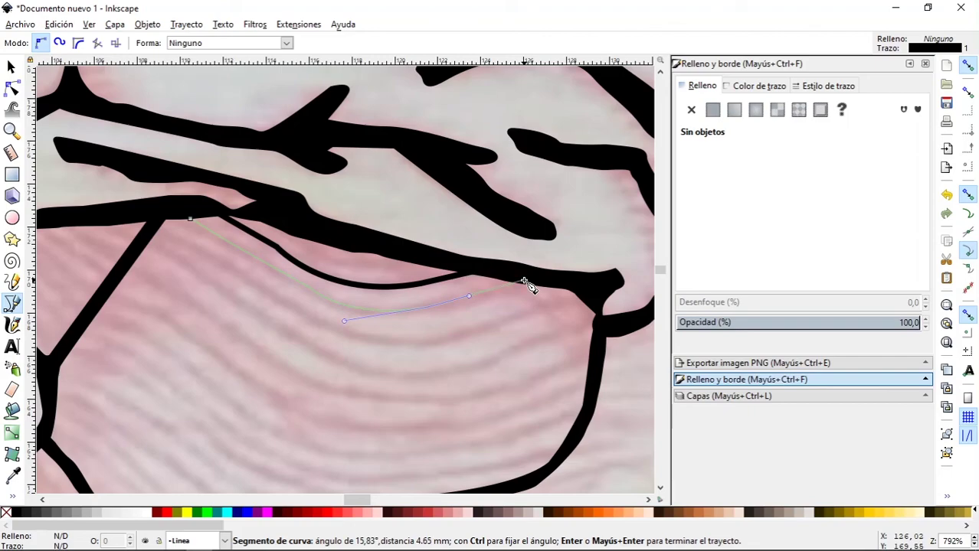
{"action": "double_click", "coordinate": [524, 281]}
{"action": "left_click", "coordinate": [154, 219]}
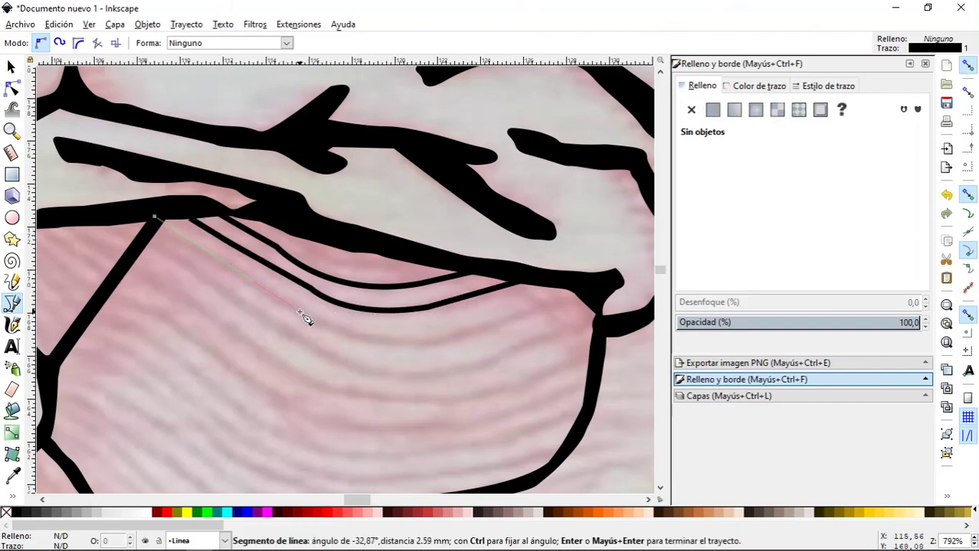
{"action": "left_click_drag", "start_coordinate": [405, 342], "coordinate": [535, 323]}
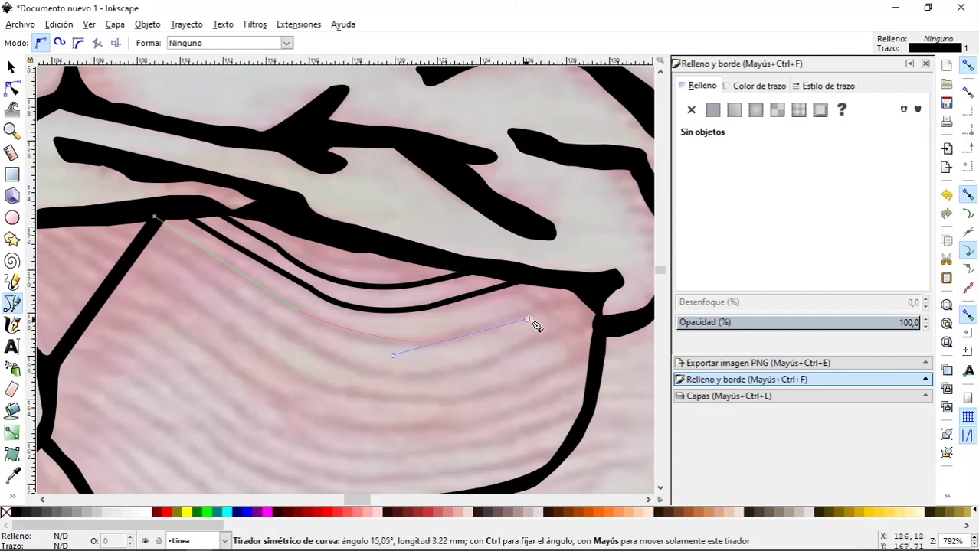
{"action": "double_click", "coordinate": [589, 304]}
{"action": "left_click_drag", "start_coordinate": [145, 235], "coordinate": [218, 288]}
{"action": "left_click_drag", "start_coordinate": [413, 375], "coordinate": [559, 343]}
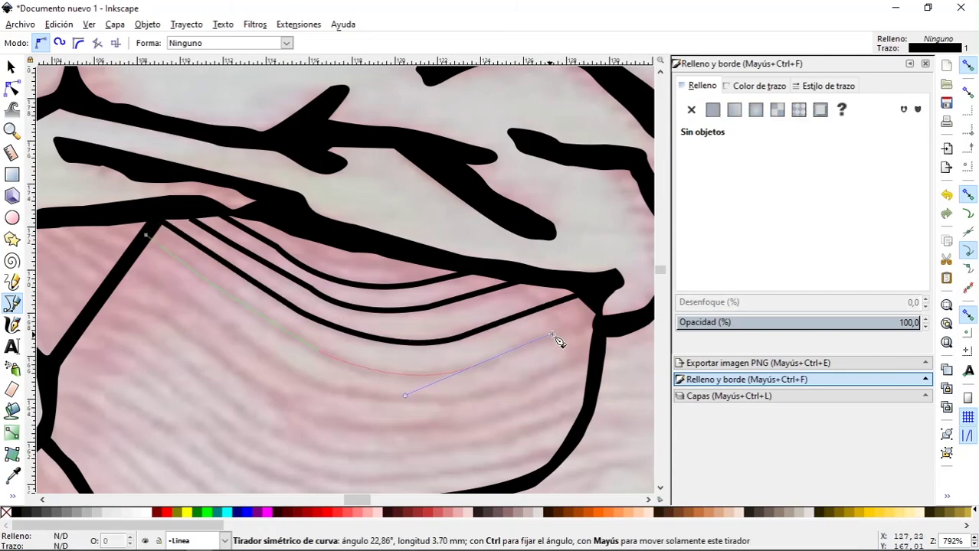
{"action": "left_click", "coordinate": [599, 321]}
{"action": "key", "text": "Return"}
Step: Add three more parallel curved lines below them, following the folds to the lobe edge
{"action": "scroll", "coordinate": [221, 252], "scroll_direction": "left", "scroll_amount": 2}
{"action": "left_click", "coordinate": [221, 252]}
{"action": "scroll", "coordinate": [221, 251], "scroll_direction": "right", "scroll_amount": 5}
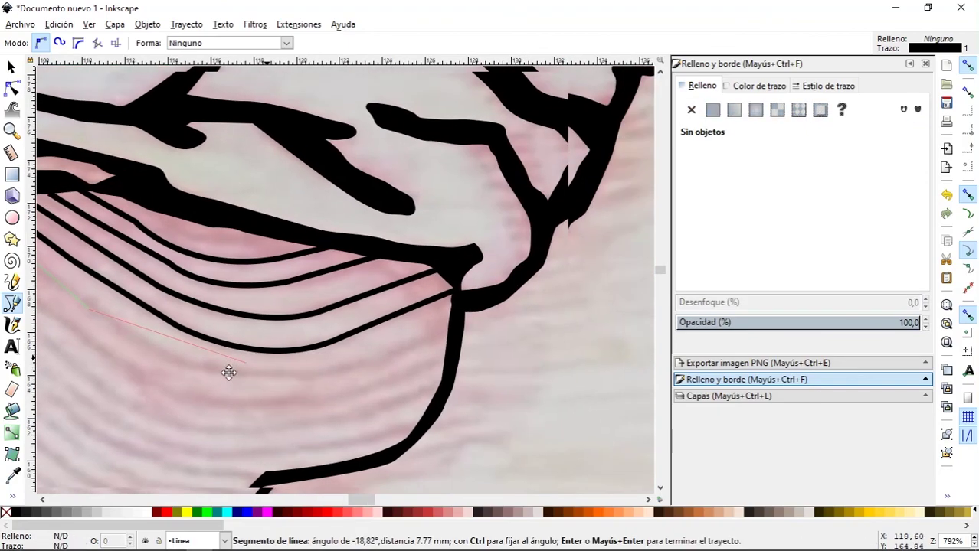
{"action": "left_click_drag", "start_coordinate": [306, 381], "coordinate": [321, 379]}
{"action": "left_click", "coordinate": [442, 322]}
{"action": "left_click_drag", "start_coordinate": [443, 322], "coordinate": [478, 280]}
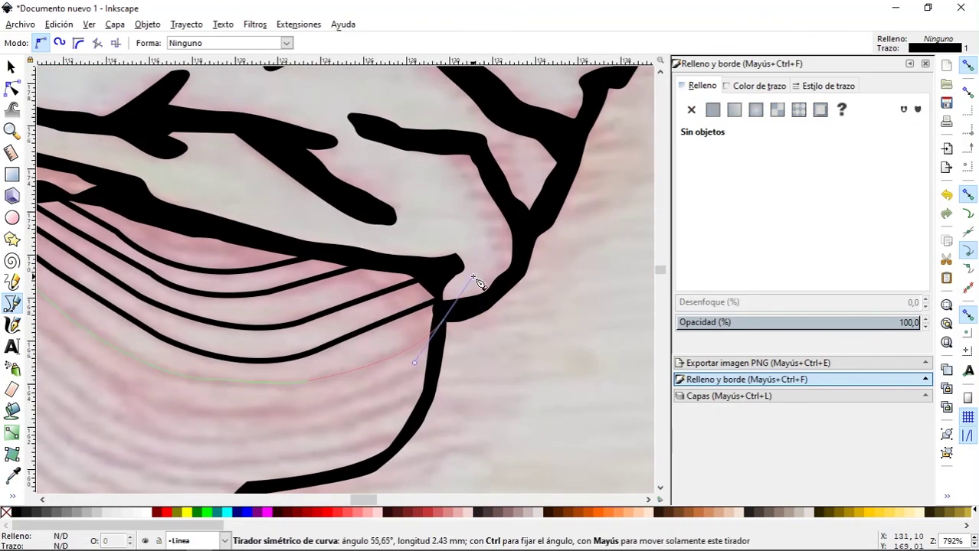
{"action": "key", "text": "Return"}
{"action": "scroll", "coordinate": [145, 253], "scroll_direction": "left", "scroll_amount": 4}
{"action": "left_click", "coordinate": [74, 256]}
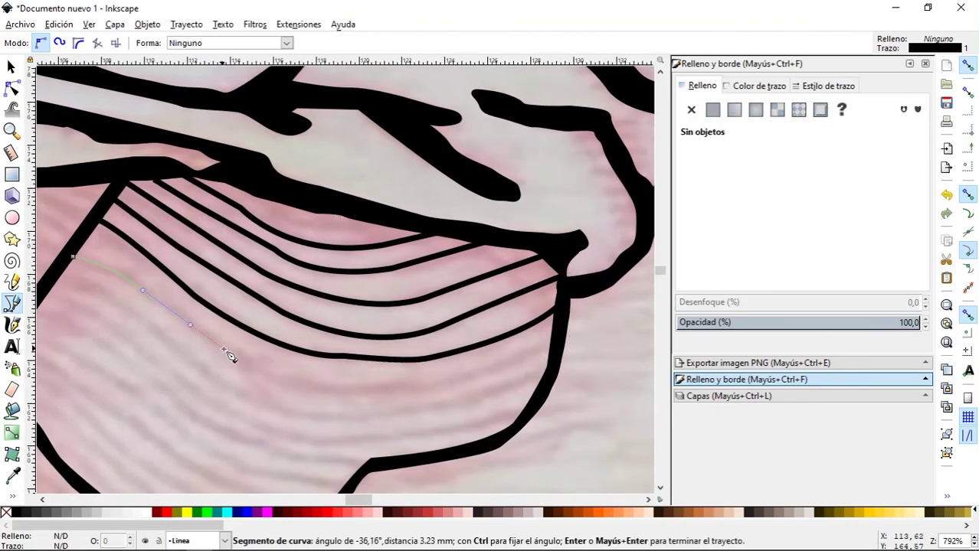
{"action": "left_click_drag", "start_coordinate": [320, 383], "coordinate": [444, 392]}
{"action": "left_click", "coordinate": [559, 345]}
{"action": "key", "text": "Return"}
{"action": "left_click", "coordinate": [61, 268]}
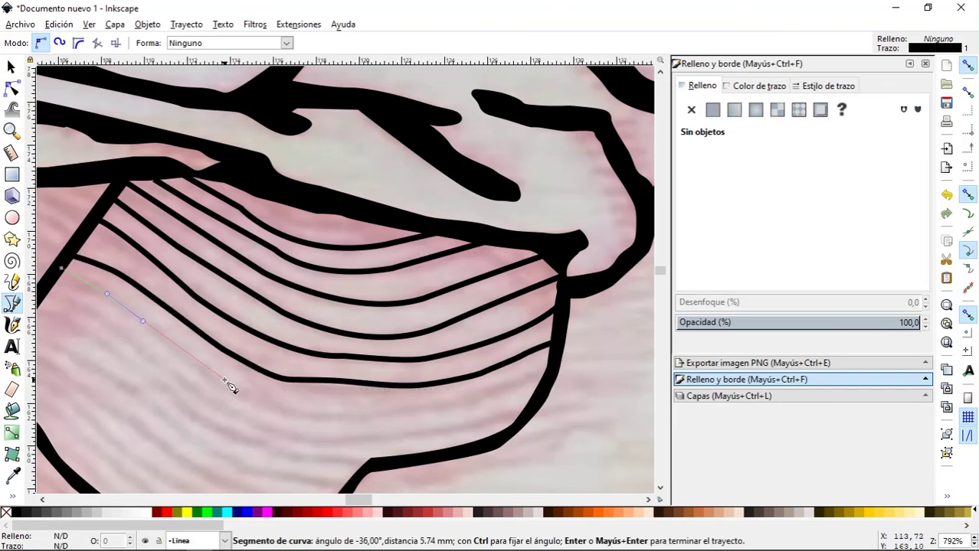
{"action": "left_click_drag", "start_coordinate": [337, 419], "coordinate": [464, 412]}
{"action": "left_click", "coordinate": [553, 371]}
{"action": "key", "text": "Return"}
Step: Continue with three further parallel curves lower in the cerebellum
{"action": "scroll", "coordinate": [141, 251], "scroll_direction": "down", "scroll_amount": 2}
{"action": "scroll", "coordinate": [142, 252], "scroll_direction": "left", "scroll_amount": 3}
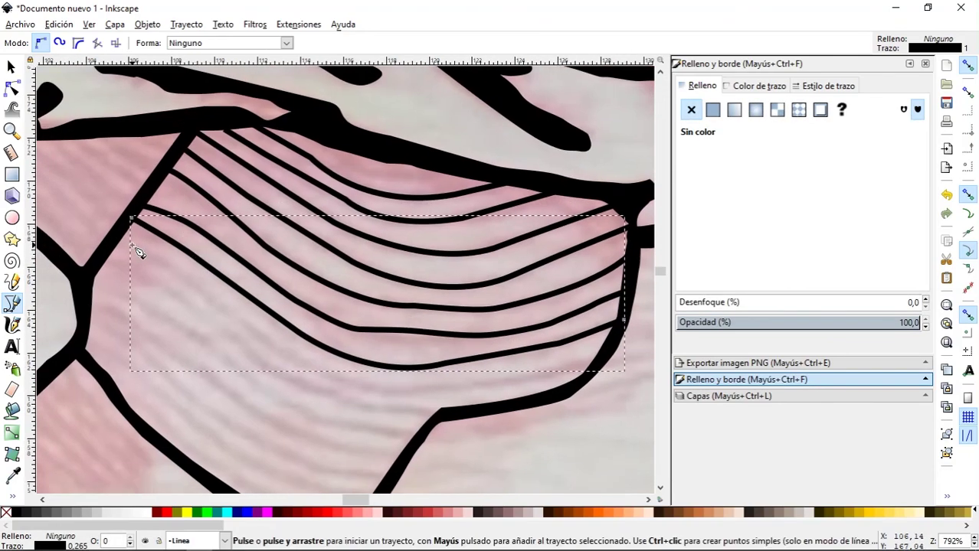
{"action": "left_click", "coordinate": [122, 238]}
{"action": "left_click_drag", "start_coordinate": [328, 377], "coordinate": [354, 381]}
{"action": "left_click", "coordinate": [589, 362]}
{"action": "key", "text": "Return"}
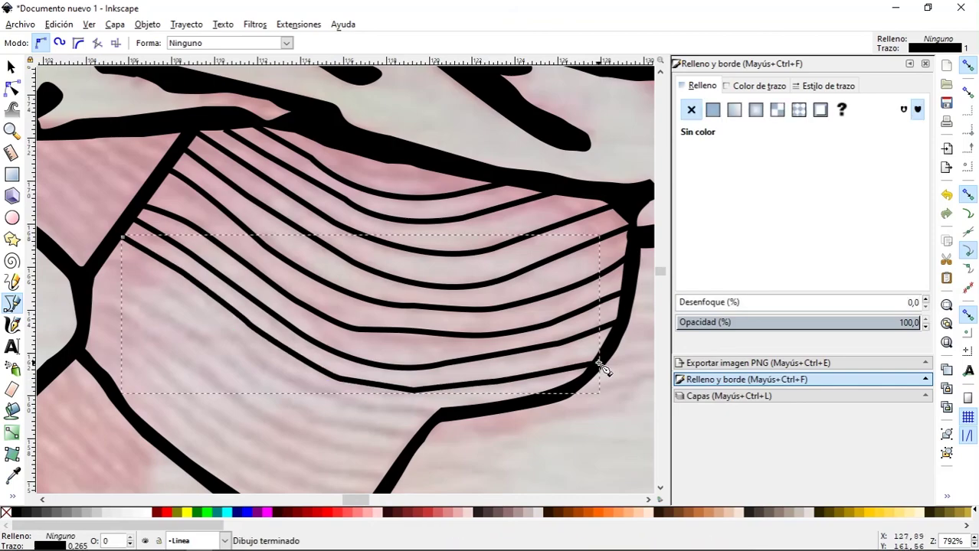
{"action": "left_click", "coordinate": [108, 253]}
{"action": "left_click_drag", "start_coordinate": [262, 363], "coordinate": [268, 368]}
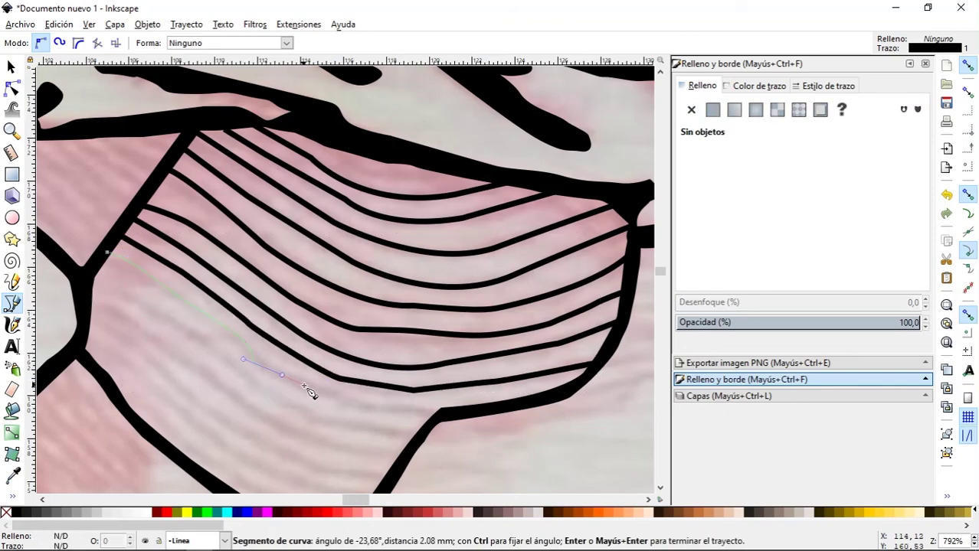
{"action": "left_click", "coordinate": [445, 414]}
{"action": "key", "text": "Return"}
{"action": "left_click", "coordinate": [86, 268]}
{"action": "left_click_drag", "start_coordinate": [178, 323], "coordinate": [191, 336]}
{"action": "left_click_drag", "start_coordinate": [238, 373], "coordinate": [284, 427]}
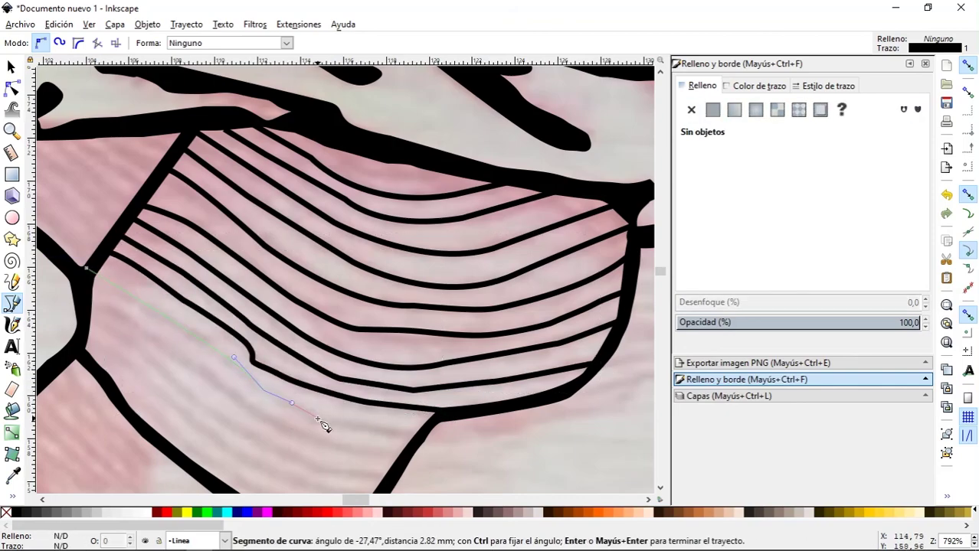
{"action": "left_click", "coordinate": [433, 439]}
{"action": "key", "text": "Return"}
Step: Draw the last four curves down to the cerebellum's lowest edge
{"action": "scroll", "coordinate": [115, 260], "scroll_direction": "down", "scroll_amount": 2}
{"action": "left_click", "coordinate": [114, 255]}
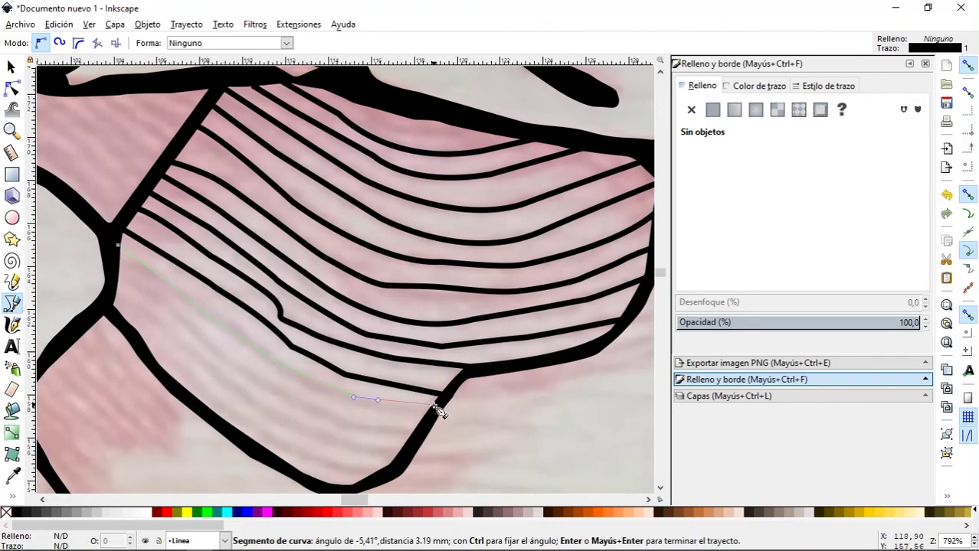
{"action": "left_click_drag", "start_coordinate": [438, 408], "coordinate": [448, 408]}
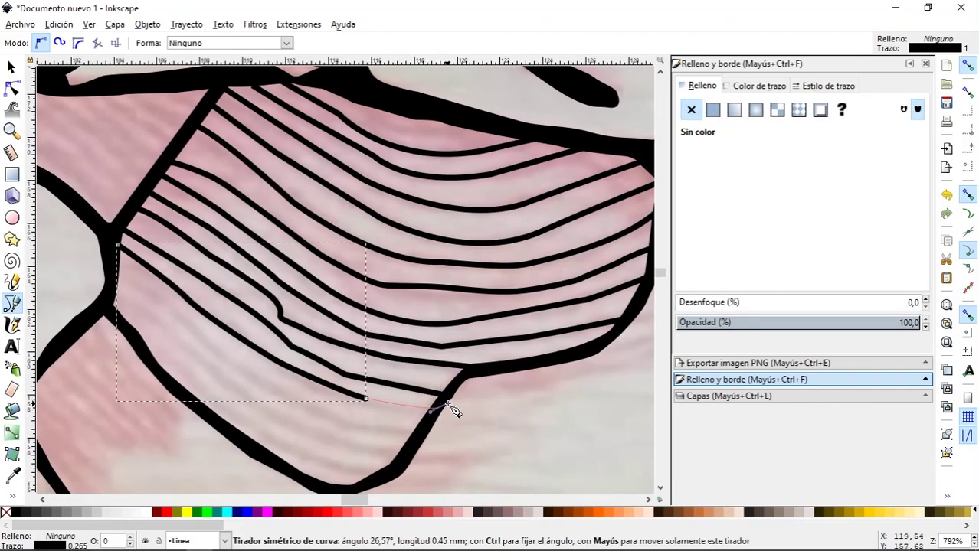
{"action": "key", "text": "Return"}
{"action": "left_click", "coordinate": [117, 262]}
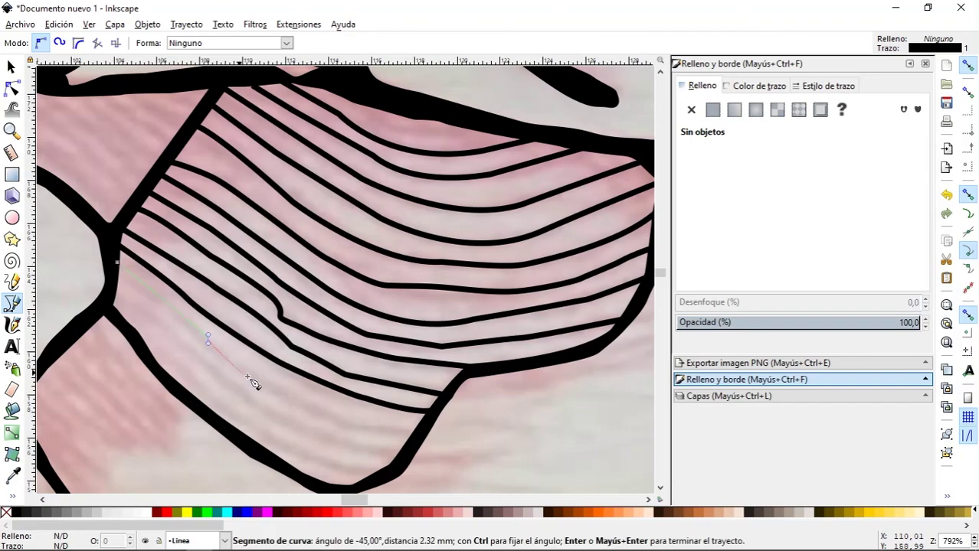
{"action": "left_click_drag", "start_coordinate": [355, 443], "coordinate": [491, 421]}
{"action": "key", "text": "Return"}
{"action": "left_click", "coordinate": [109, 278]}
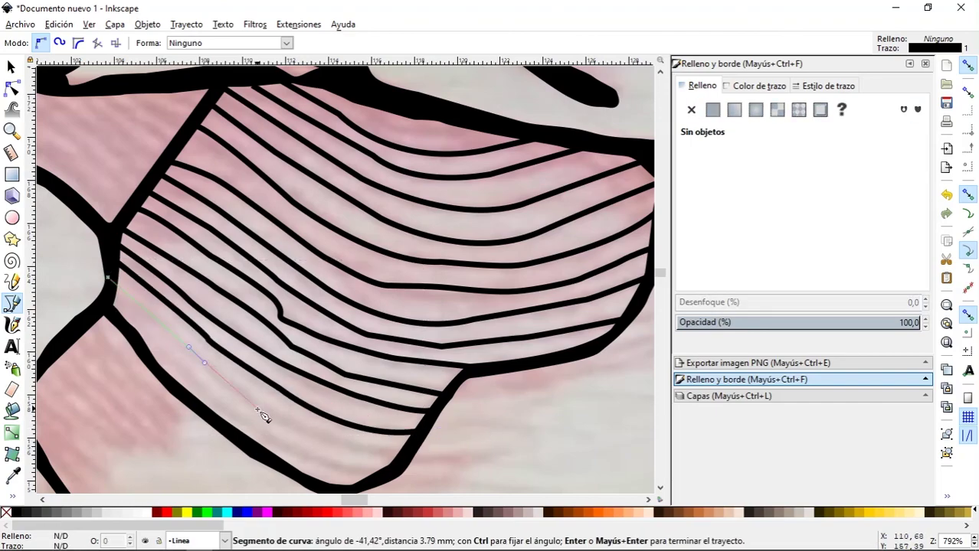
{"action": "left_click_drag", "start_coordinate": [410, 450], "coordinate": [488, 431]}
{"action": "key", "text": "Return"}
{"action": "left_click", "coordinate": [109, 307]}
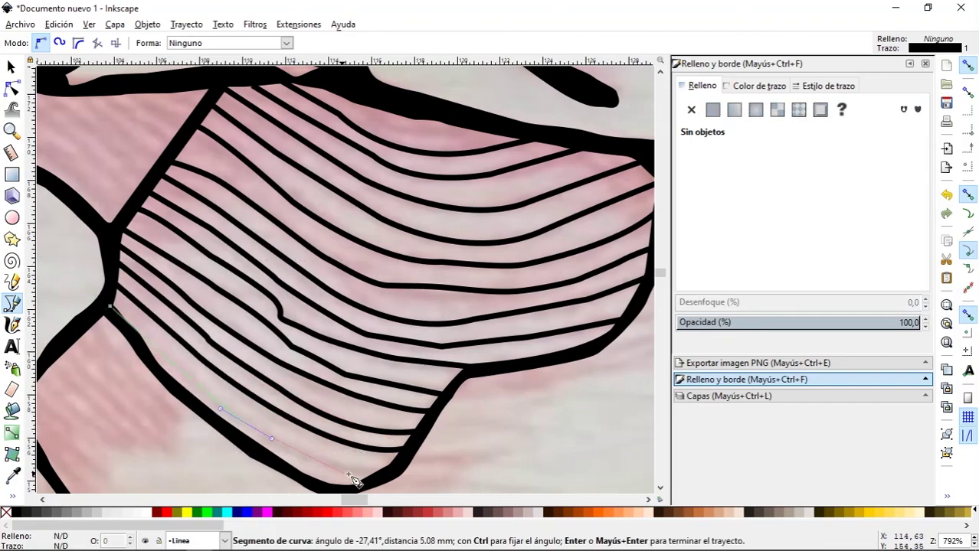
{"action": "left_click_drag", "start_coordinate": [347, 481], "coordinate": [426, 475]}
{"action": "key", "text": "Return"}
{"action": "scroll", "coordinate": [350, 421], "scroll_direction": "down", "scroll_amount": 5}
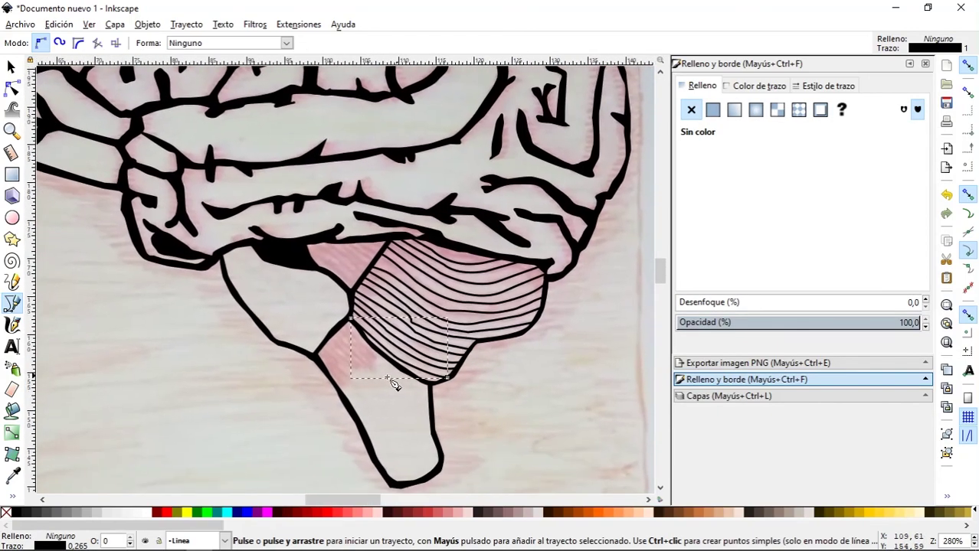
{"action": "scroll", "coordinate": [307, 274], "scroll_direction": "up", "scroll_amount": 5}
Step: Draw a curve in the upper fold, one in the left section, and a short line
{"action": "left_click", "coordinate": [356, 265]}
{"action": "left_click_drag", "start_coordinate": [471, 290], "coordinate": [521, 277]}
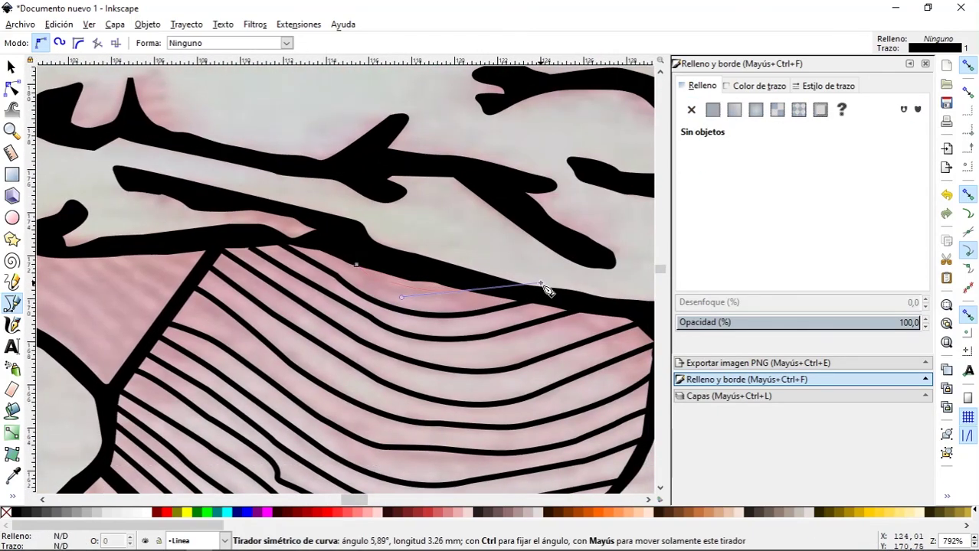
{"action": "key", "text": "Return"}
{"action": "scroll", "coordinate": [397, 308], "scroll_direction": "left", "scroll_amount": 5}
{"action": "left_click", "coordinate": [182, 242]}
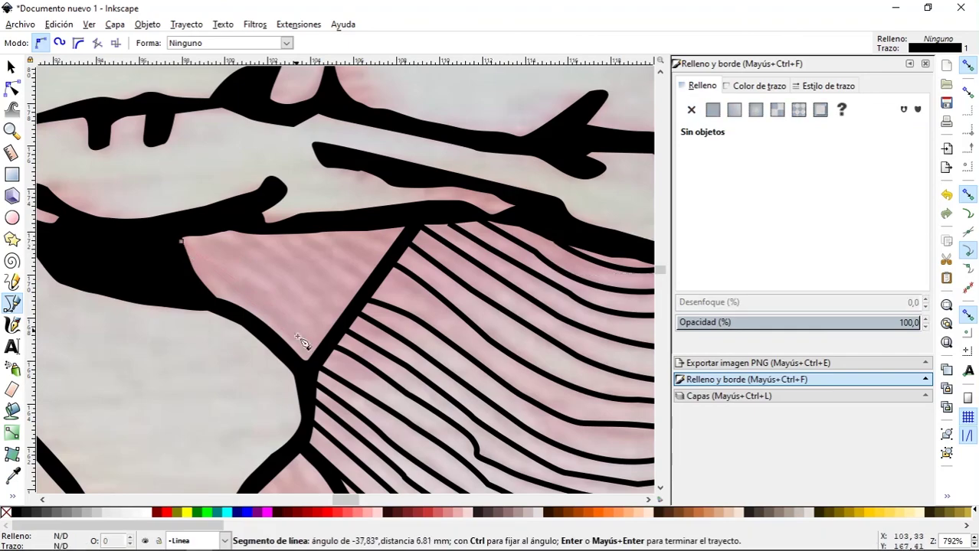
{"action": "left_click_drag", "start_coordinate": [309, 358], "coordinate": [320, 416]}
{"action": "key", "text": "Return"}
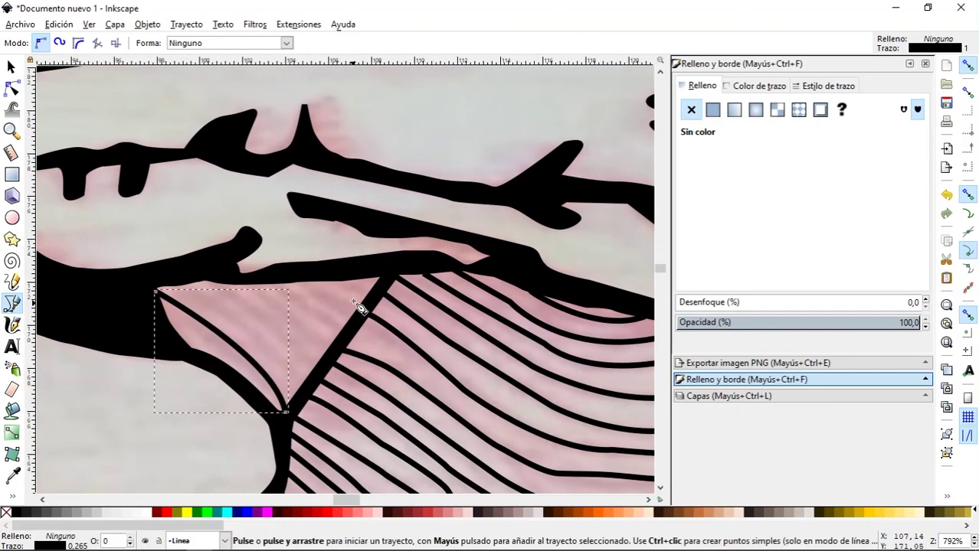
{"action": "left_click", "coordinate": [358, 295]}
{"action": "key", "text": "Return"}
{"action": "scroll", "coordinate": [356, 282], "scroll_direction": "up", "scroll_amount": 3}
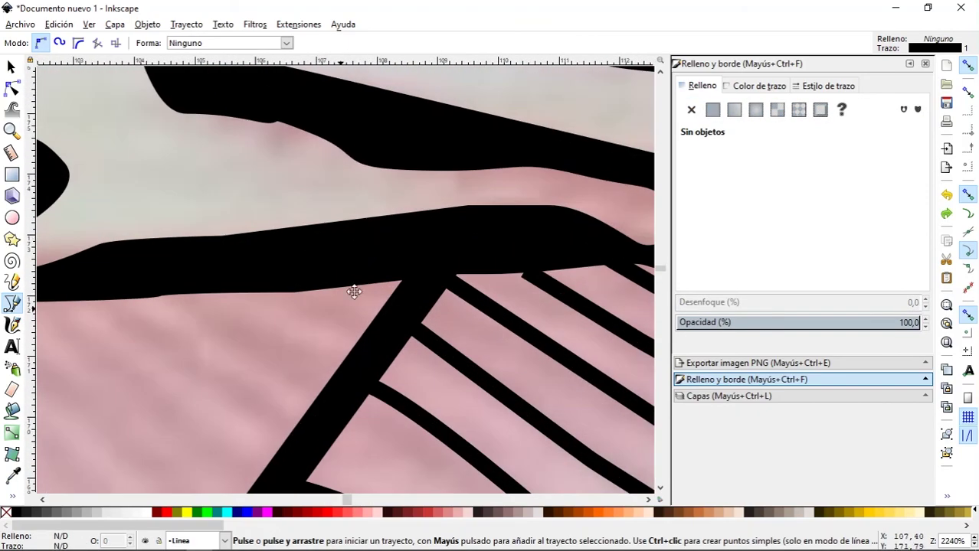
Step: Add a curve at the fold's edge and nudge its top node onto the outline
{"action": "left_click", "coordinate": [230, 254]}
{"action": "left_click_drag", "start_coordinate": [362, 362], "coordinate": [389, 398]}
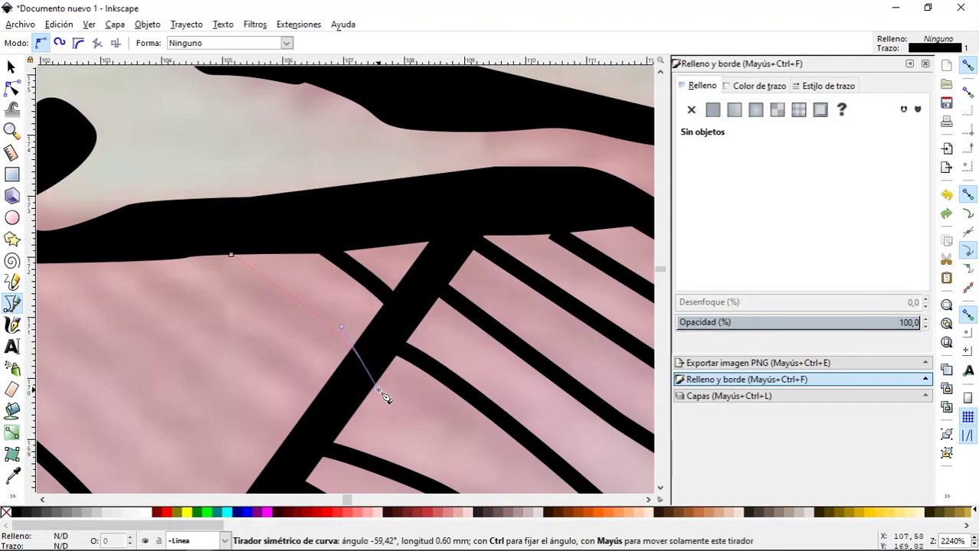
{"action": "key", "text": "Return"}
{"action": "scroll", "coordinate": [307, 226], "scroll_direction": "down", "scroll_amount": 1}
{"action": "scroll", "coordinate": [306, 226], "scroll_direction": "left", "scroll_amount": 2}
{"action": "left_click", "coordinate": [12, 88]}
{"action": "left_click_drag", "start_coordinate": [305, 217], "coordinate": [302, 210]}
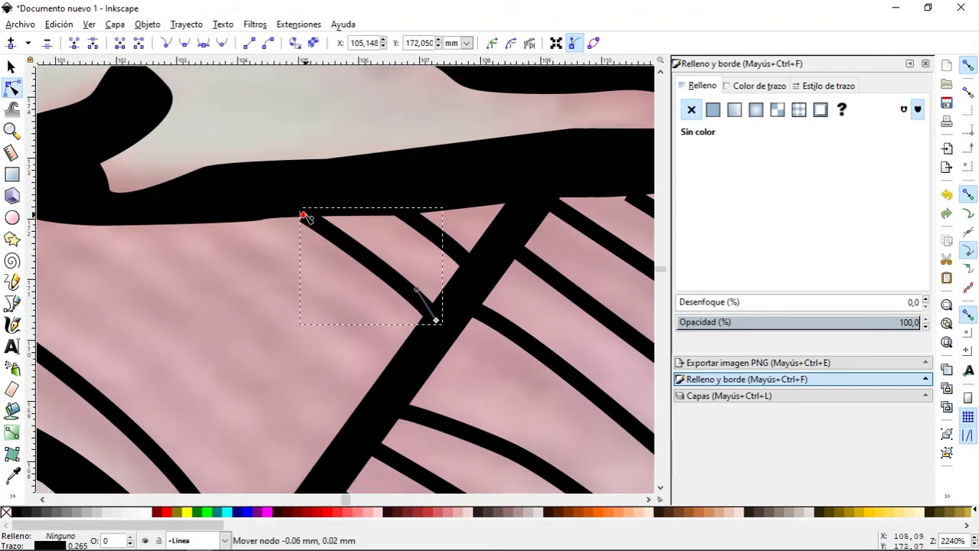
{"action": "left_click", "coordinate": [11, 68]}
{"action": "left_click", "coordinate": [13, 305]}
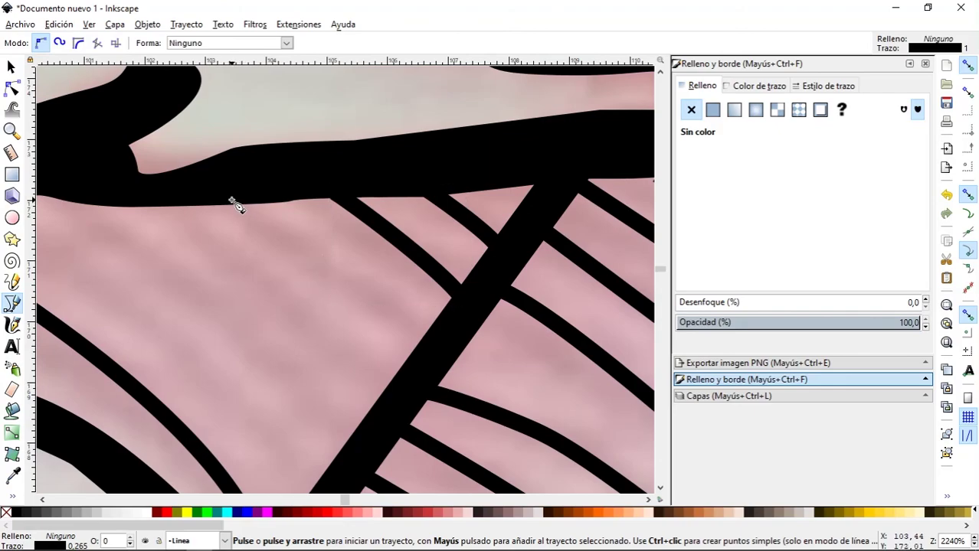
Step: Draw two more curved hatch lines along the left section's folds
{"action": "left_click", "coordinate": [236, 207]}
{"action": "left_click_drag", "start_coordinate": [421, 354], "coordinate": [437, 422]}
{"action": "key", "text": "Return"}
{"action": "left_click", "coordinate": [176, 201]}
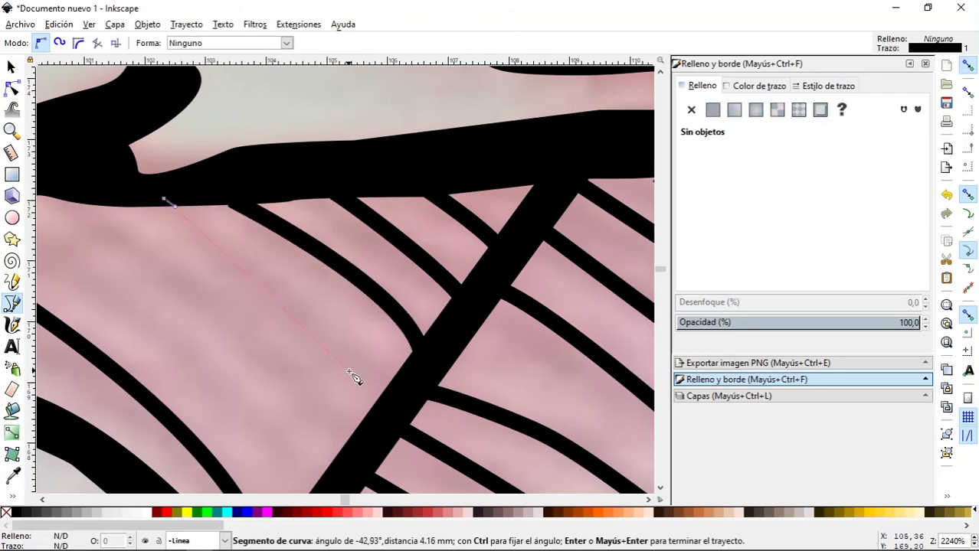
{"action": "mouse_move", "coordinate": [382, 406]}
{"action": "left_mouse_down"}
{"action": "mouse_move", "coordinate": [393, 434]}
{"action": "mouse_move", "coordinate": [444, 486]}
{"action": "left_mouse_up"}
{"action": "key", "text": "Return"}
Step: Add two final hatch curves from the upper edge of the left section
{"action": "scroll", "coordinate": [279, 269], "scroll_direction": "left", "scroll_amount": 2}
{"action": "left_click", "coordinate": [182, 189]}
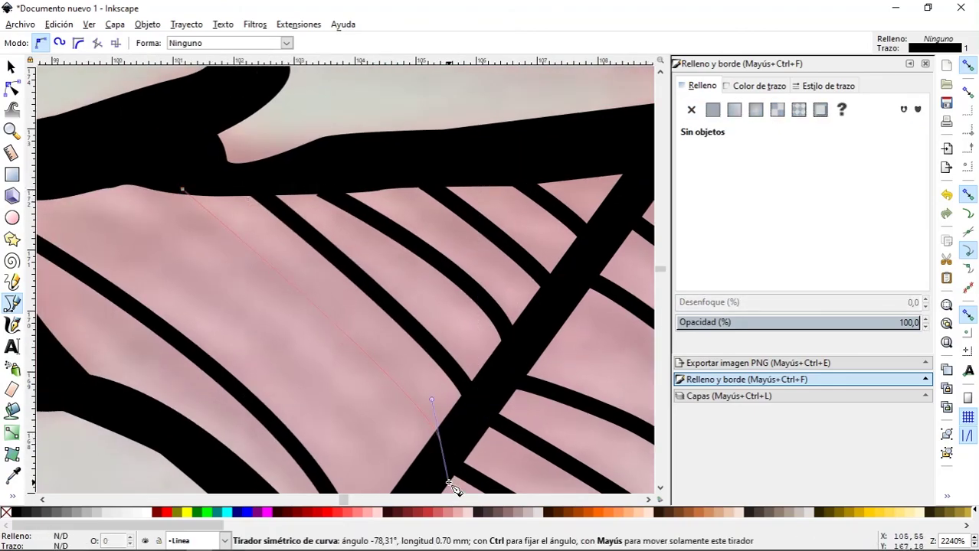
{"action": "key", "text": "Return"}
{"action": "scroll", "coordinate": [361, 323], "scroll_direction": "down", "scroll_amount": 1}
{"action": "scroll", "coordinate": [361, 323], "scroll_direction": "left", "scroll_amount": 2}
{"action": "left_click", "coordinate": [174, 146]}
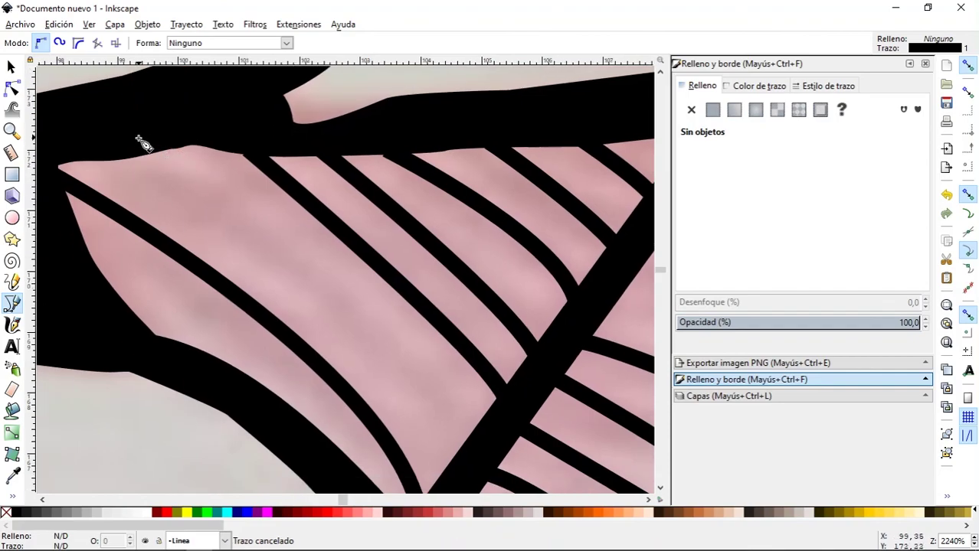
{"action": "left_click_drag", "start_coordinate": [426, 389], "coordinate": [443, 399]}
{"action": "key", "text": "Return"}
{"action": "scroll", "coordinate": [330, 276], "scroll_direction": "down", "scroll_amount": 3}
{"action": "scroll", "coordinate": [330, 276], "scroll_direction": "right", "scroll_amount": 1}
{"action": "scroll", "coordinate": [335, 282], "scroll_direction": "down", "scroll_amount": 3}
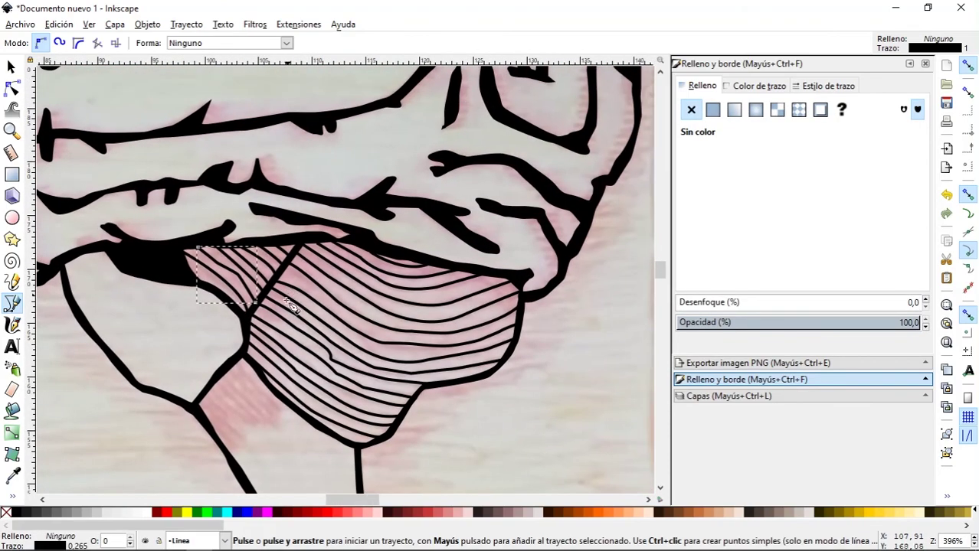
Step: Draw five short parallel hatch curves down the narrow wedge
{"action": "scroll", "coordinate": [306, 245], "scroll_direction": "up", "scroll_amount": 2}
{"action": "left_click", "coordinate": [289, 228]}
{"action": "mouse_move", "coordinate": [386, 345]}
{"action": "left_mouse_down"}
{"action": "mouse_move", "coordinate": [431, 392]}
{"action": "mouse_move", "coordinate": [405, 395]}
{"action": "mouse_move", "coordinate": [429, 407]}
{"action": "left_mouse_up"}
{"action": "key", "text": "Return"}
{"action": "left_click", "coordinate": [274, 243]}
{"action": "key", "text": "Return"}
{"action": "left_click", "coordinate": [259, 258]}
{"action": "mouse_move", "coordinate": [346, 377]}
{"action": "left_mouse_down"}
{"action": "mouse_move", "coordinate": [409, 425]}
{"action": "mouse_move", "coordinate": [410, 452]}
{"action": "left_mouse_up"}
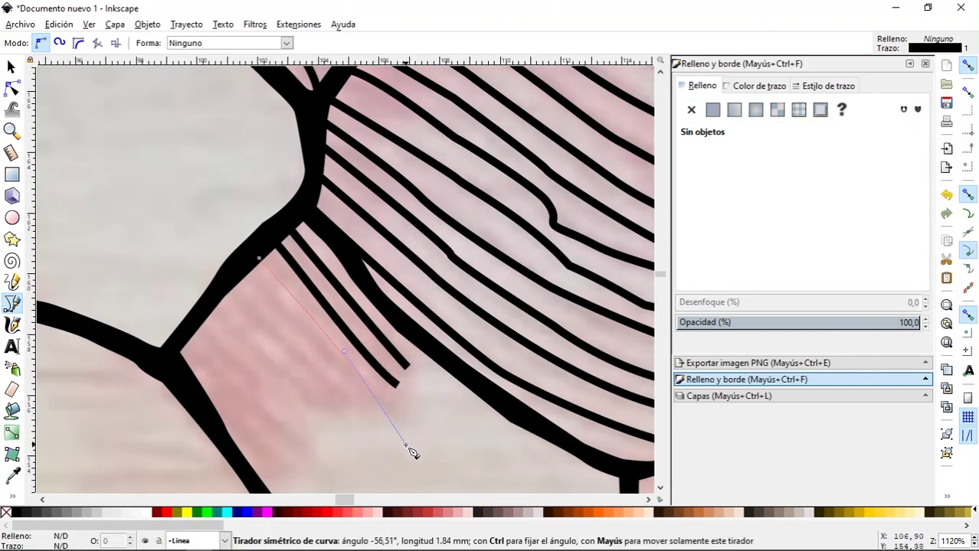
{"action": "key", "text": "Return"}
{"action": "left_click", "coordinate": [244, 271]}
{"action": "mouse_move", "coordinate": [346, 407]}
{"action": "left_mouse_down"}
{"action": "mouse_move", "coordinate": [378, 413]}
{"action": "mouse_move", "coordinate": [392, 441]}
{"action": "left_mouse_up"}
{"action": "key", "text": "Return"}
{"action": "left_click", "coordinate": [221, 294]}
{"action": "key", "text": "Return"}
{"action": "key", "text": "Escape"}
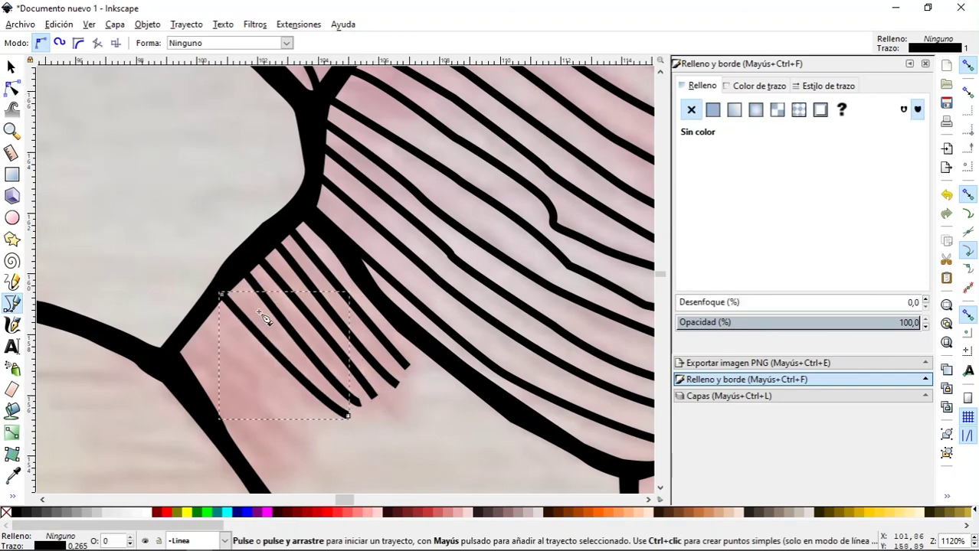
Step: Move the newest hatch stroke's start node onto the wedge outline
{"action": "left_click", "coordinate": [12, 67]}
{"action": "left_click", "coordinate": [284, 356]}
{"action": "left_click", "coordinate": [12, 88]}
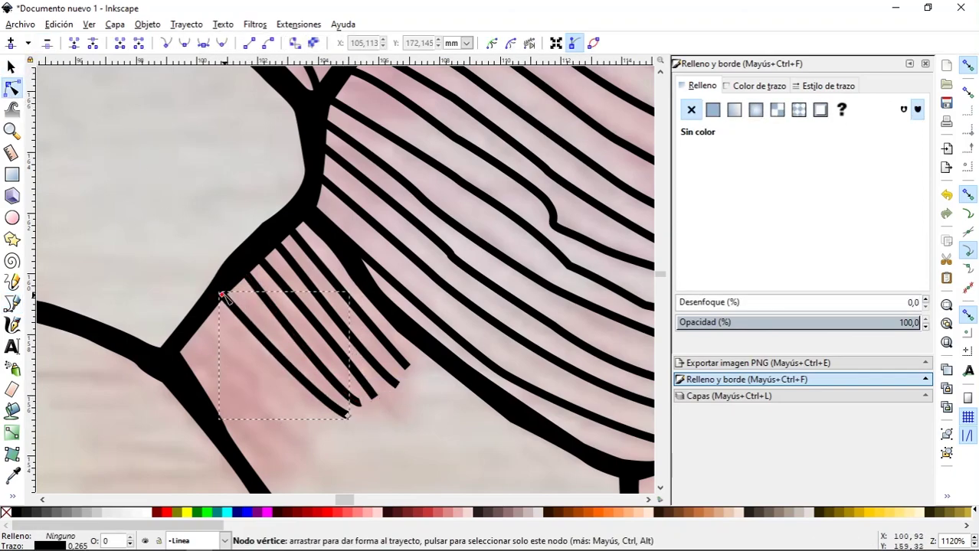
{"action": "left_click_drag", "start_coordinate": [222, 291], "coordinate": [234, 285]}
{"action": "left_click", "coordinate": [393, 392]}
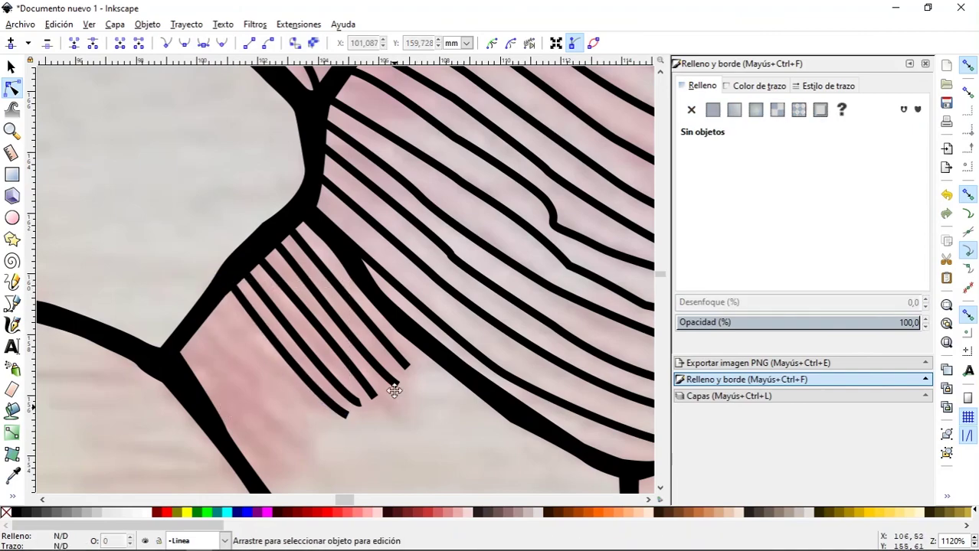
{"action": "scroll", "coordinate": [306, 321], "scroll_direction": "down", "scroll_amount": 2}
Step: Add three more curved hatch lines toward the wedge's lower corner, cancelling the last one
{"action": "key", "text": "b"}
{"action": "left_click", "coordinate": [221, 242]}
{"action": "left_click_drag", "start_coordinate": [323, 365], "coordinate": [376, 409]}
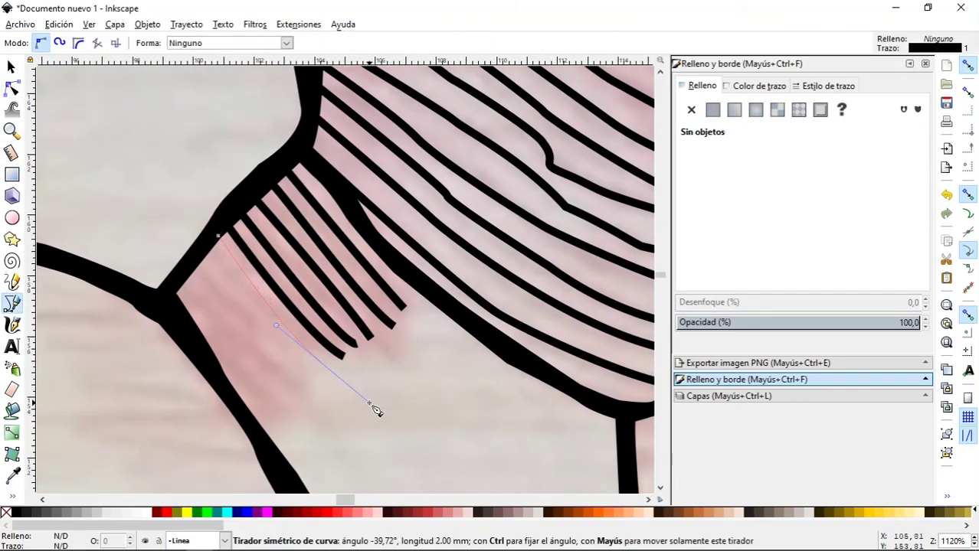
{"action": "key", "text": "Return"}
{"action": "left_click", "coordinate": [205, 249]}
{"action": "left_click_drag", "start_coordinate": [295, 375], "coordinate": [349, 405]}
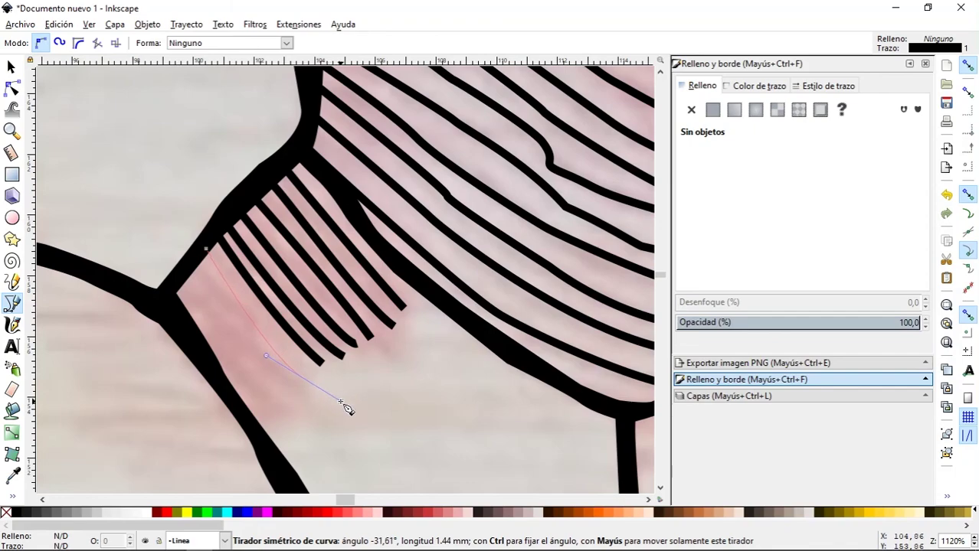
{"action": "key", "text": "Return"}
{"action": "left_click", "coordinate": [193, 266]}
{"action": "left_click_drag", "start_coordinate": [273, 384], "coordinate": [328, 415]}
{"action": "key", "text": "Return"}
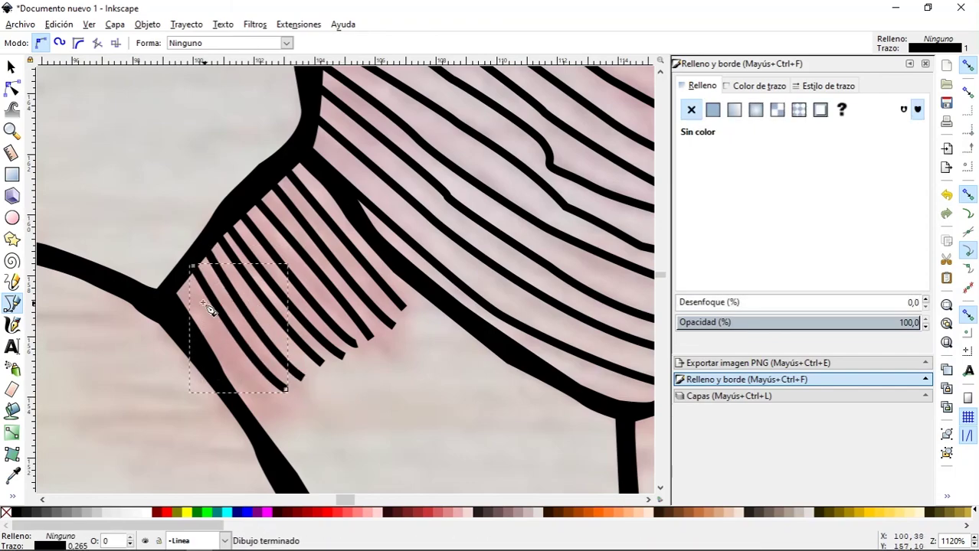
{"action": "left_click", "coordinate": [180, 280]}
{"action": "left_click_drag", "start_coordinate": [259, 387], "coordinate": [283, 416]}
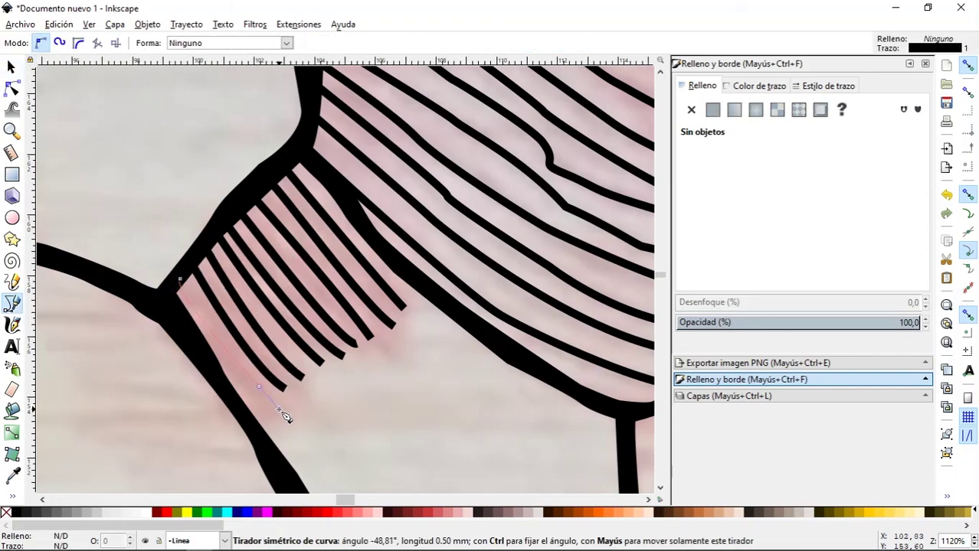
{"action": "key", "text": "Escape"}
Step: Zoom out to the whole brain and lock the Línea layer in the Capas list
{"action": "key", "text": "s"}
{"action": "scroll", "coordinate": [284, 367], "scroll_direction": "down", "scroll_amount": 4}
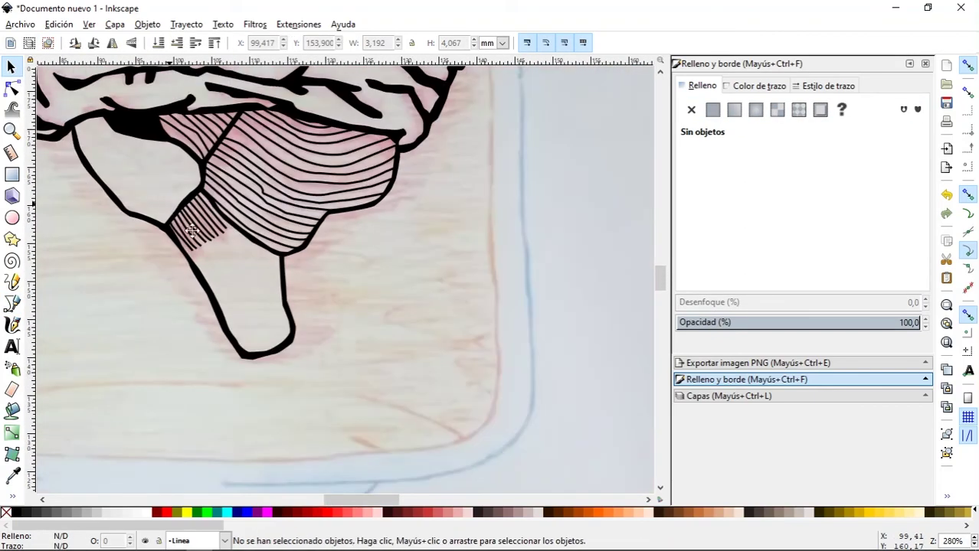
{"action": "scroll", "coordinate": [283, 369], "scroll_direction": "down", "scroll_amount": 2}
{"action": "scroll", "coordinate": [283, 368], "scroll_direction": "down", "scroll_amount": 1}
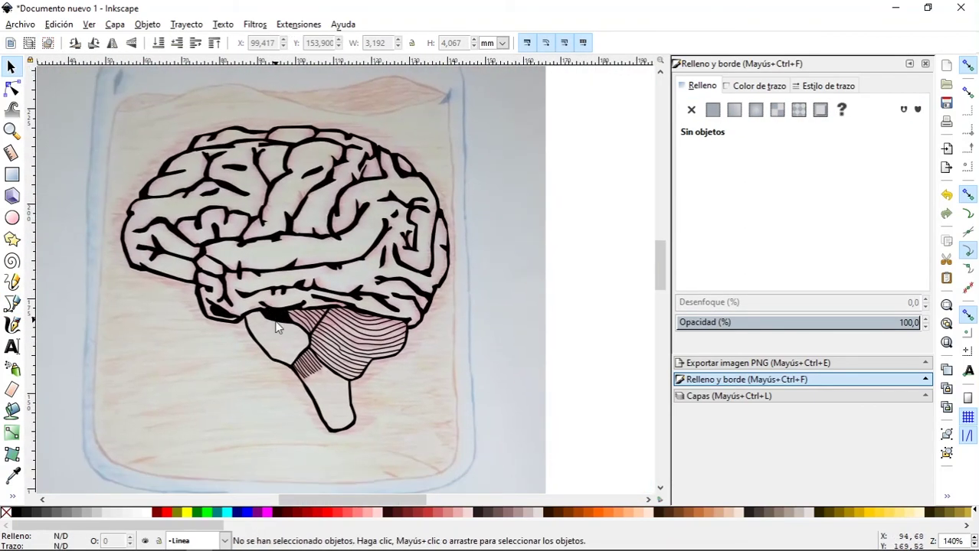
{"action": "scroll", "coordinate": [277, 327], "scroll_direction": "up", "scroll_amount": 1}
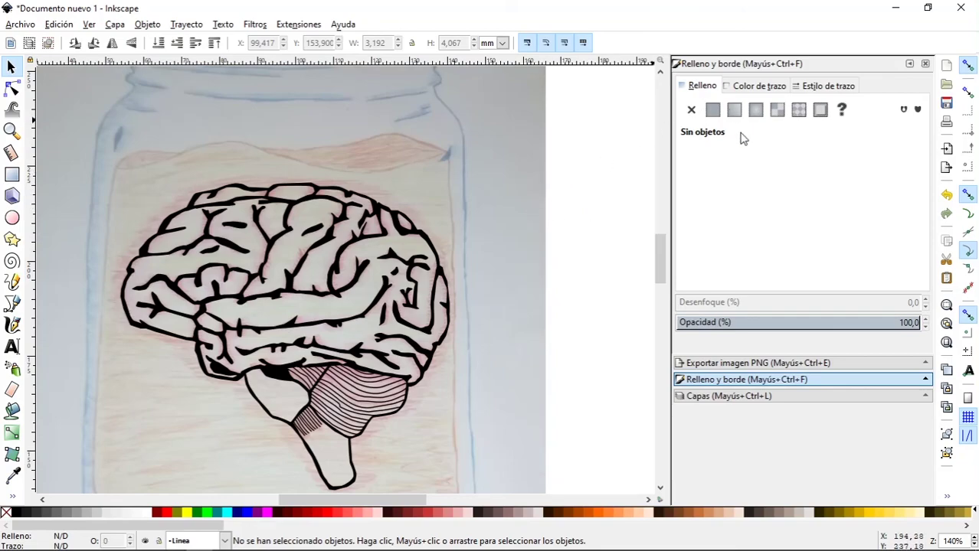
{"action": "left_click_drag", "start_coordinate": [451, 279], "coordinate": [503, 224]}
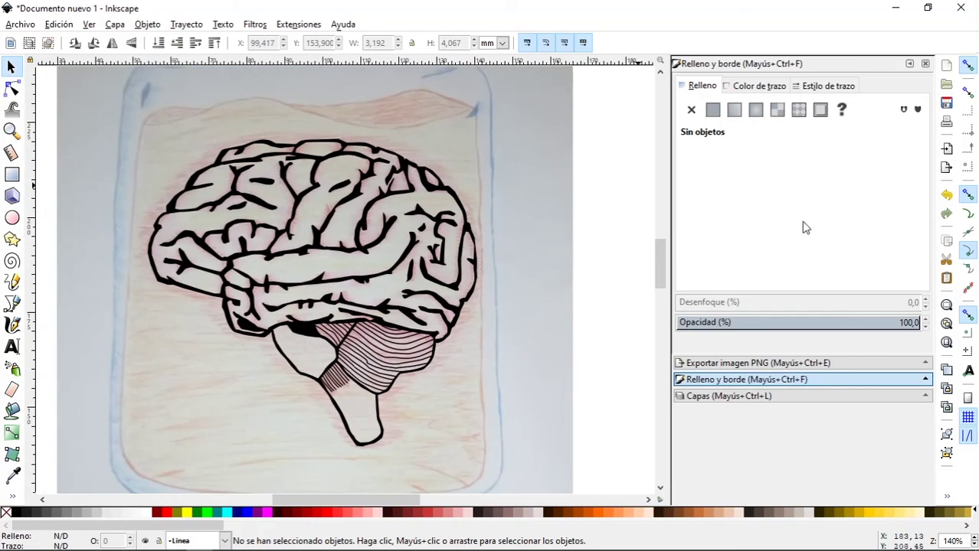
{"action": "left_click", "coordinate": [746, 396]}
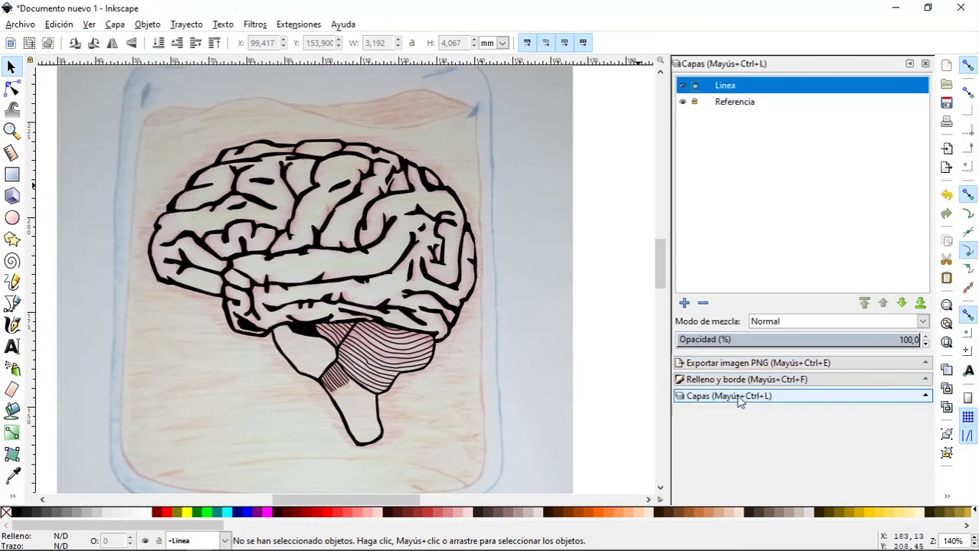
{"action": "left_click", "coordinate": [695, 86]}
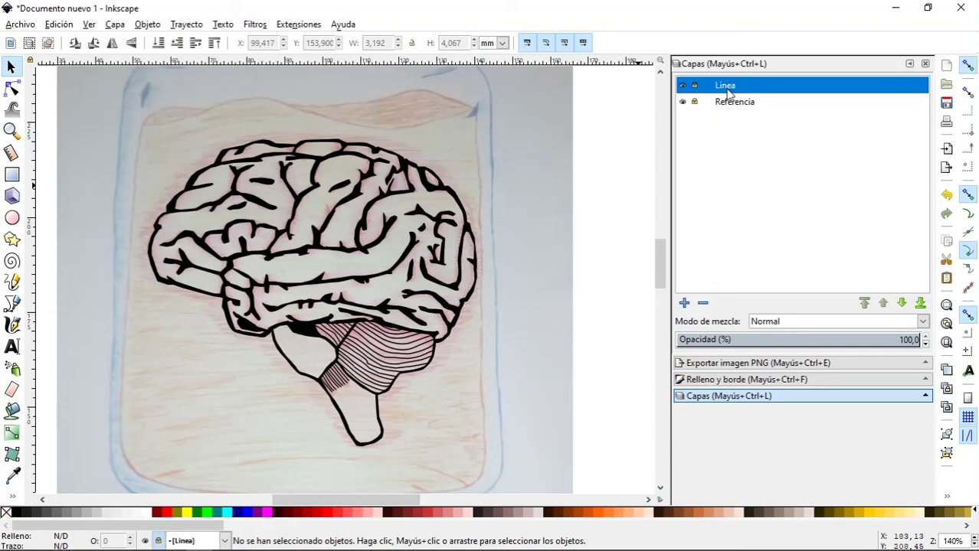
Step: Hide the Referencia sketch layer
{"action": "left_click", "coordinate": [682, 102]}
{"action": "scroll", "coordinate": [528, 176], "scroll_direction": "down", "scroll_amount": 1}
{"action": "scroll", "coordinate": [498, 184], "scroll_direction": "right", "scroll_amount": 1}
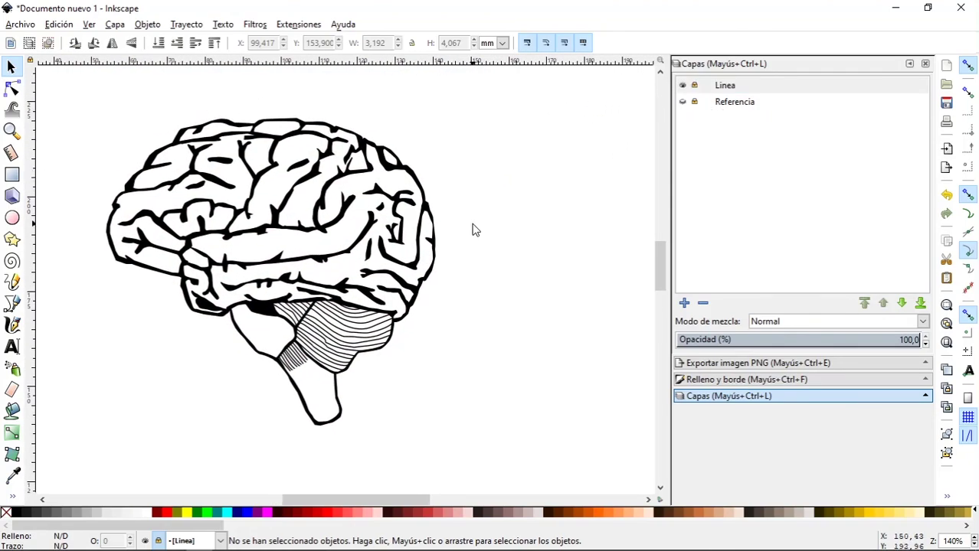
{"action": "scroll", "coordinate": [319, 290], "scroll_direction": "up", "scroll_amount": 2}
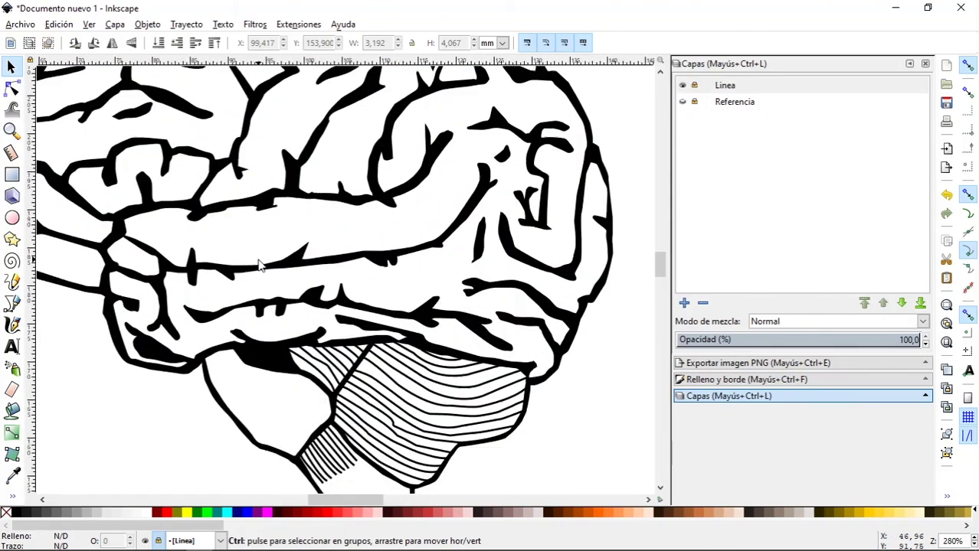
{"action": "scroll", "coordinate": [329, 268], "scroll_direction": "down", "scroll_amount": 1}
{"action": "scroll", "coordinate": [360, 219], "scroll_direction": "down", "scroll_amount": 2}
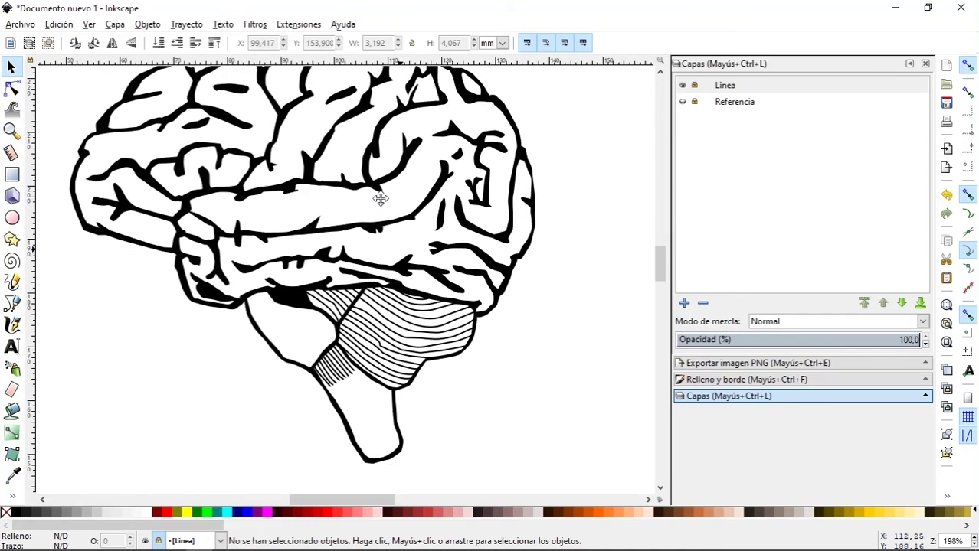
{"action": "scroll", "coordinate": [421, 207], "scroll_direction": "left", "scroll_amount": 1}
{"action": "scroll", "coordinate": [341, 260], "scroll_direction": "up", "scroll_amount": 1}
{"action": "scroll", "coordinate": [407, 250], "scroll_direction": "up", "scroll_amount": 1}
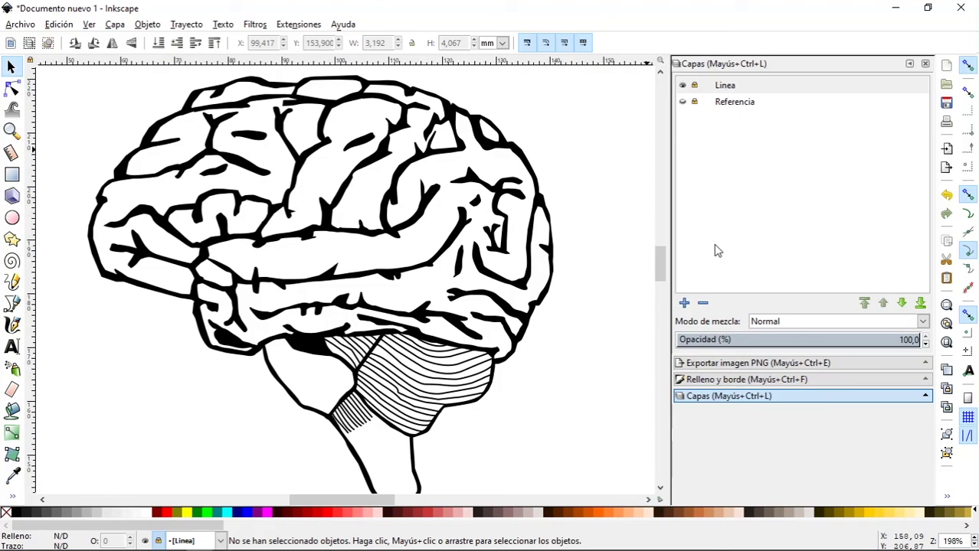
Step: Add a new layer named Relleno above the current layer
{"action": "left_click", "coordinate": [685, 304]}
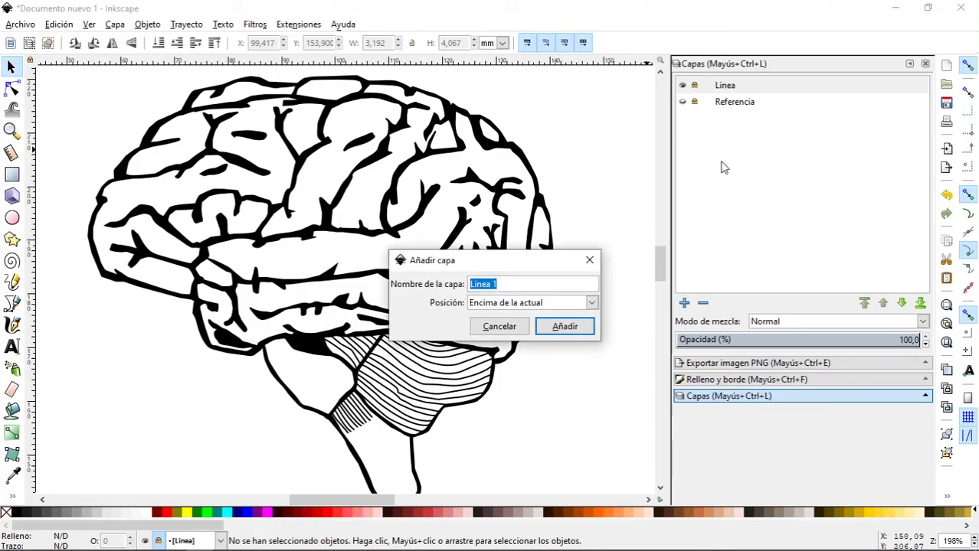
{"action": "type", "text": "Relleno"}
{"action": "left_click", "coordinate": [574, 331]}
Step: Start saving the drawing under the file name cerebro
{"action": "key", "text": "ctrl+s"}
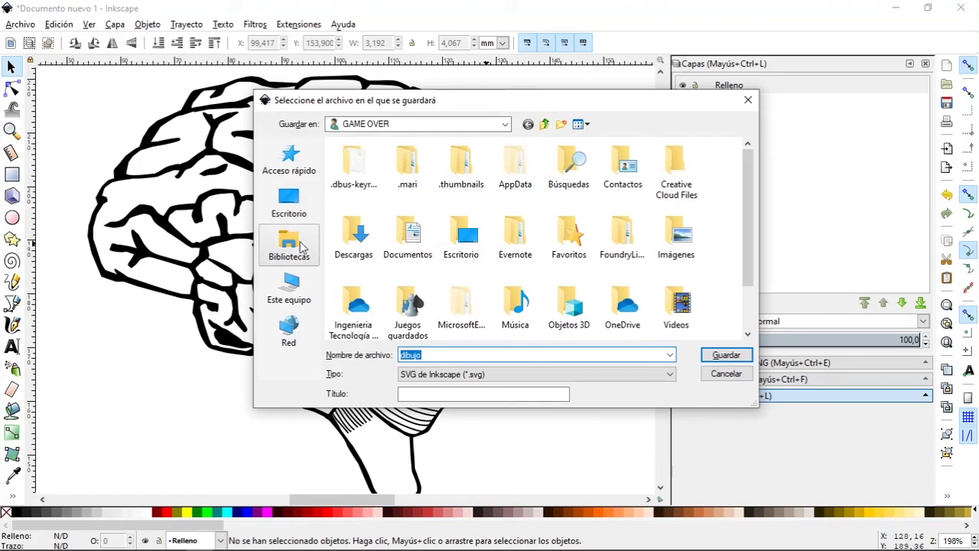
{"action": "left_click", "coordinate": [291, 297]}
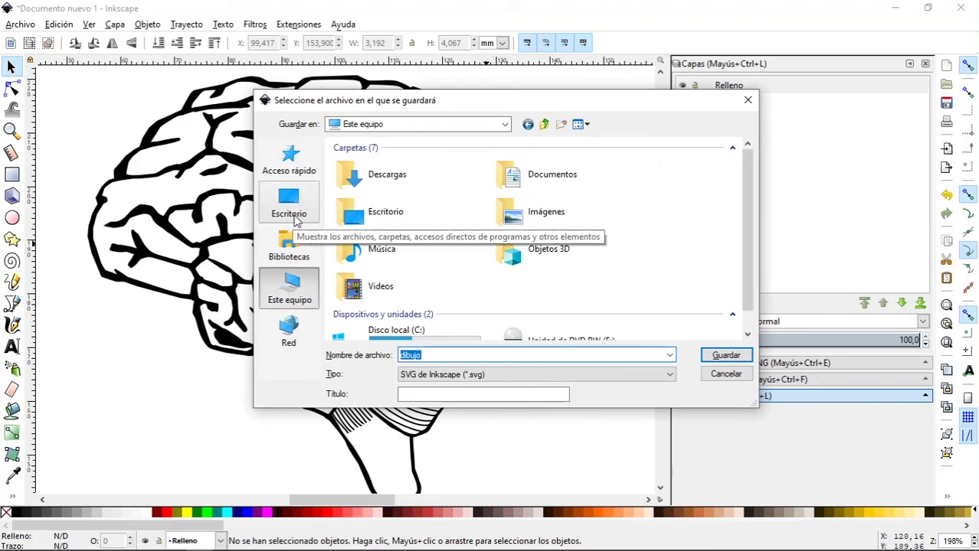
{"action": "double_click", "coordinate": [549, 184]}
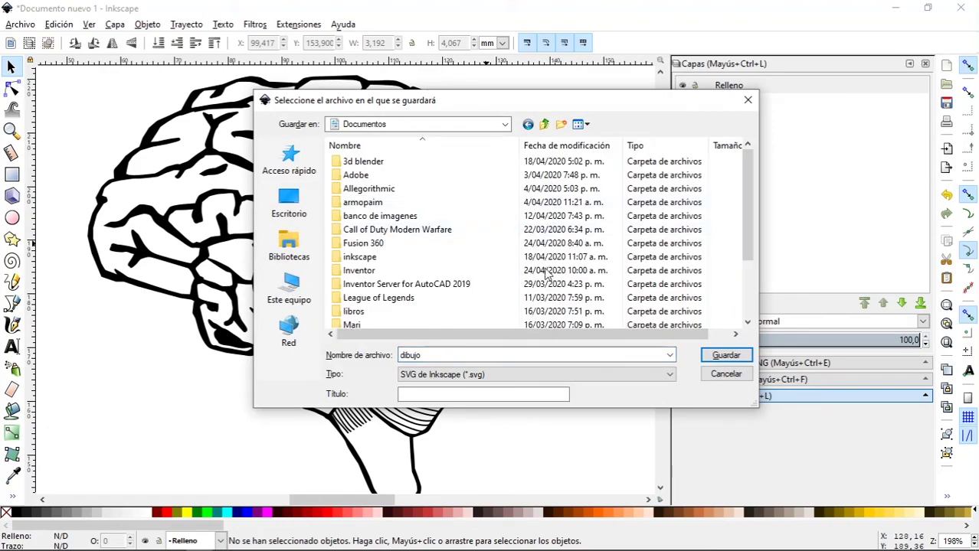
{"action": "scroll", "coordinate": [482, 287], "scroll_direction": "down", "scroll_amount": 2}
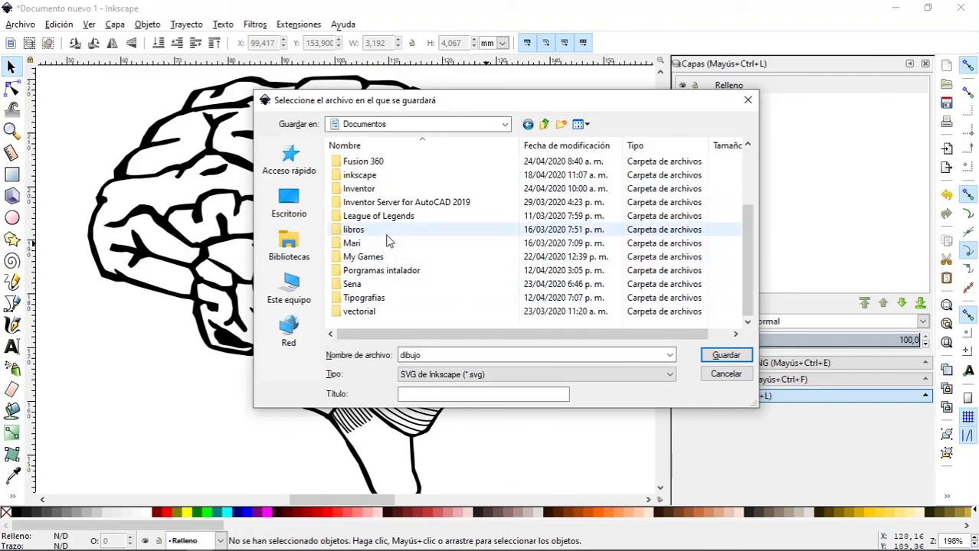
{"action": "double_click", "coordinate": [411, 355]}
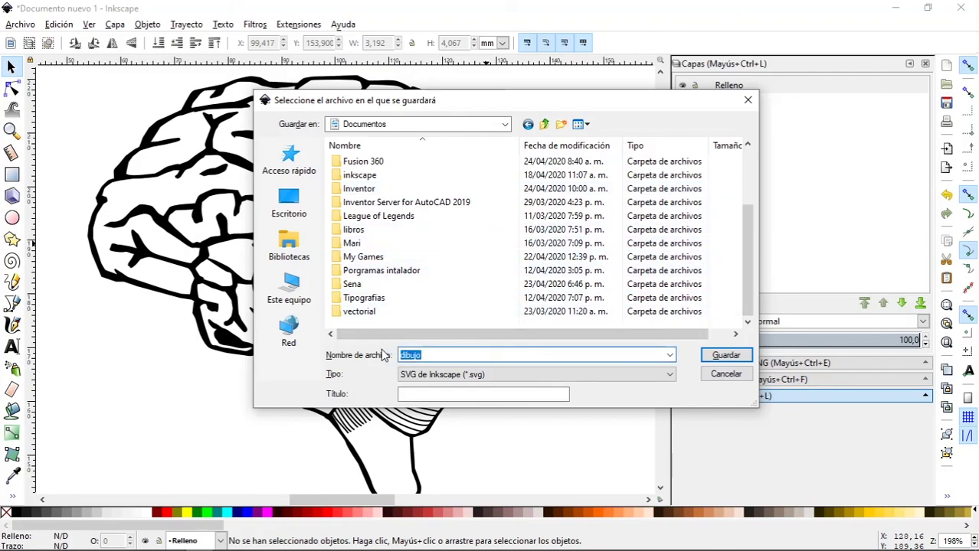
{"action": "type", "text": "cerebro"}
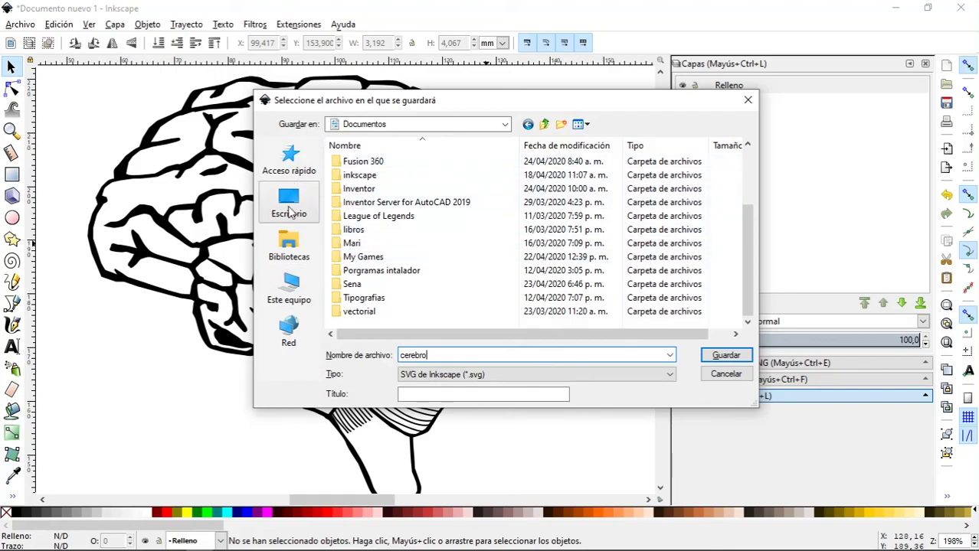
Step: Save it as Inkscape SVG in the desktop's cerebro folder
{"action": "left_click", "coordinate": [288, 203]}
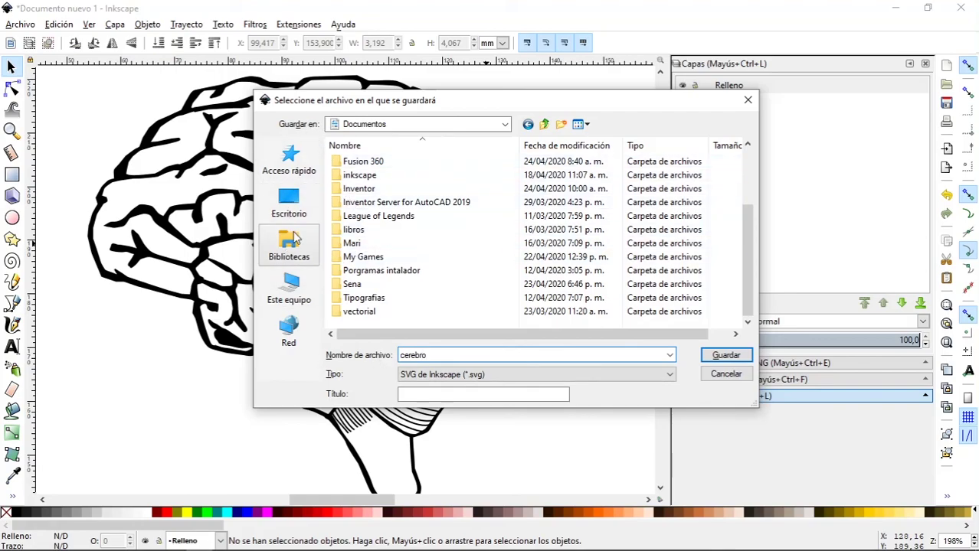
{"action": "scroll", "coordinate": [531, 253], "scroll_direction": "down", "scroll_amount": 5}
{"action": "scroll", "coordinate": [530, 268], "scroll_direction": "up", "scroll_amount": 3}
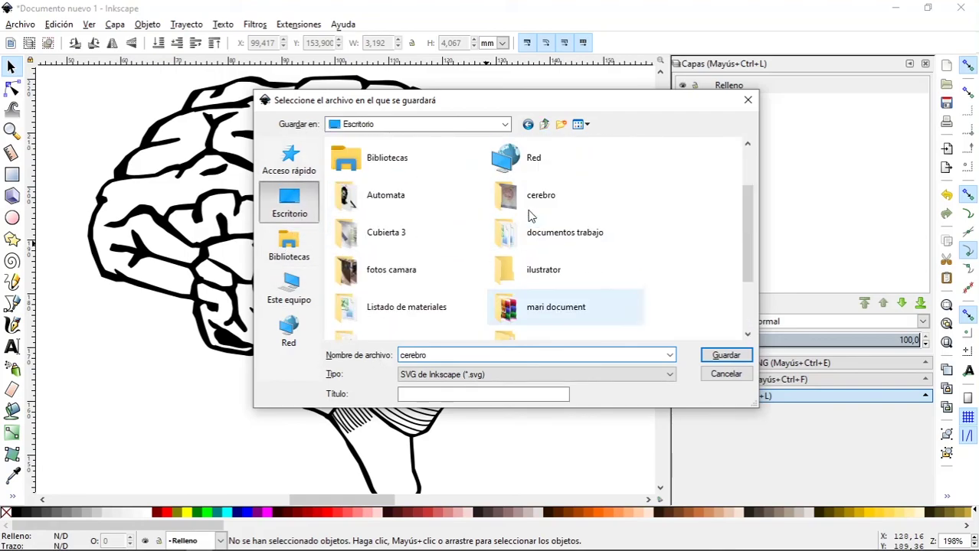
{"action": "double_click", "coordinate": [541, 196]}
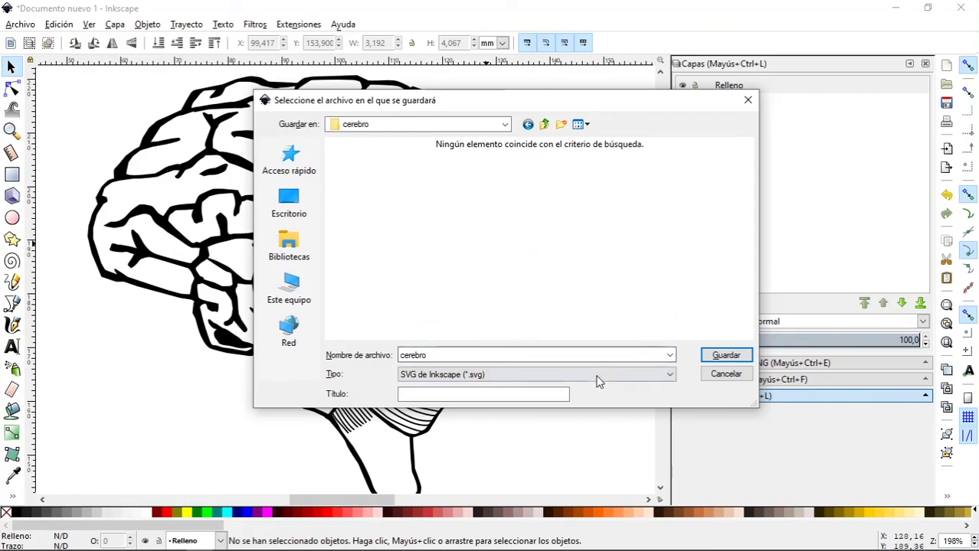
{"action": "left_click", "coordinate": [620, 375]}
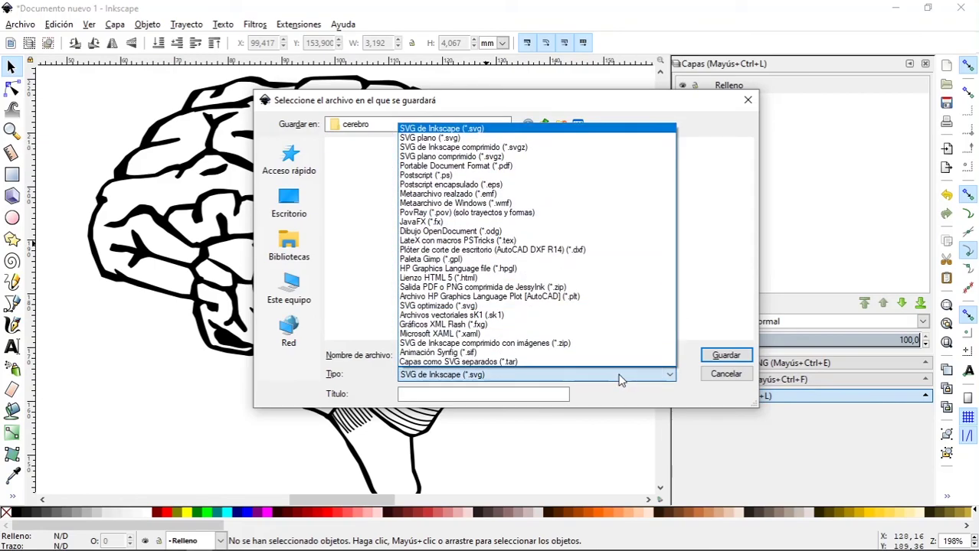
{"action": "left_click", "coordinate": [620, 381]}
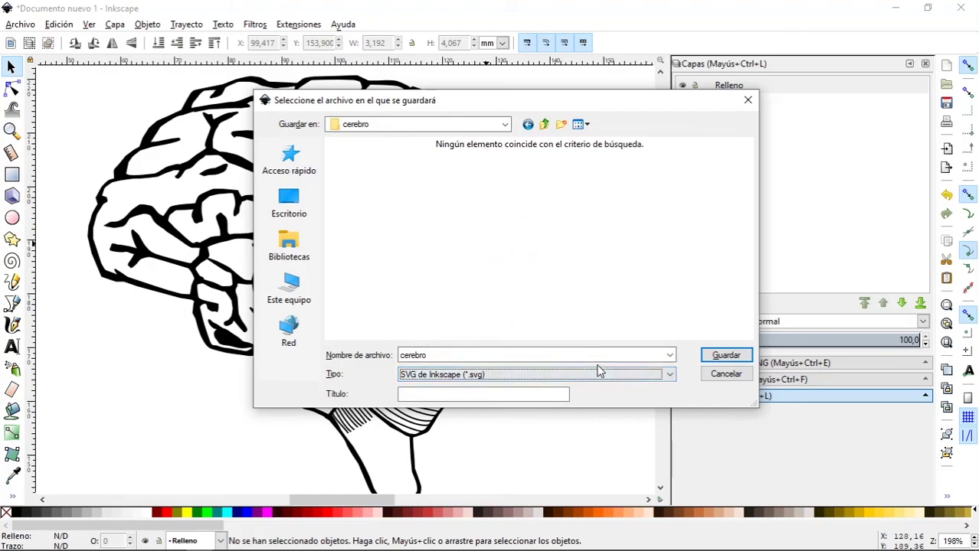
{"action": "left_click", "coordinate": [624, 379]}
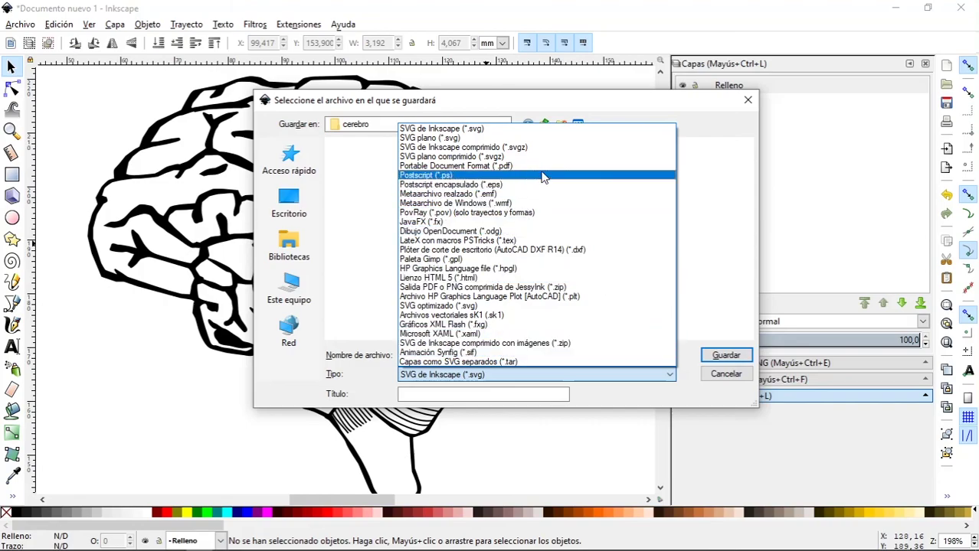
{"action": "left_click", "coordinate": [604, 376]}
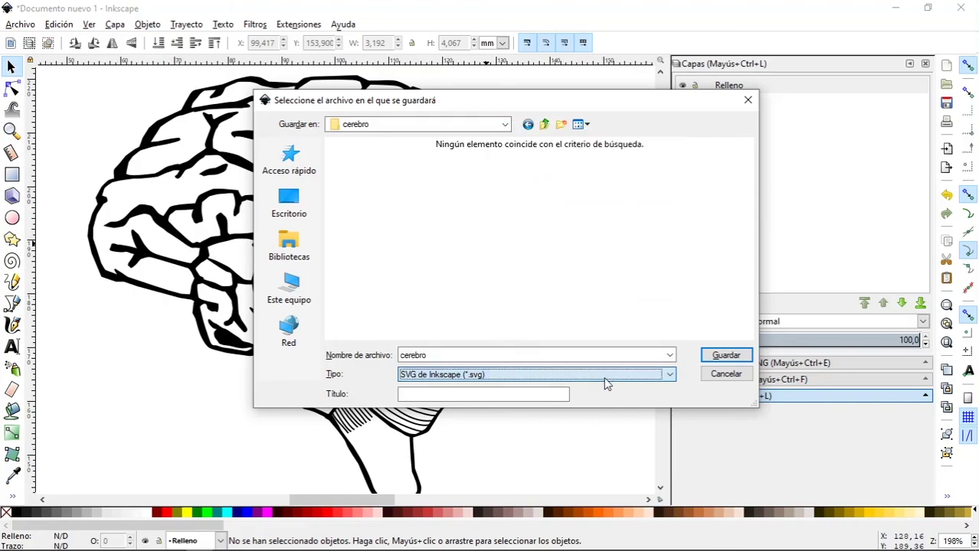
{"action": "left_click", "coordinate": [723, 355]}
{"action": "scroll", "coordinate": [458, 230], "scroll_direction": "right", "scroll_amount": 2}
{"action": "left_click_drag", "start_coordinate": [414, 238], "coordinate": [485, 236]}
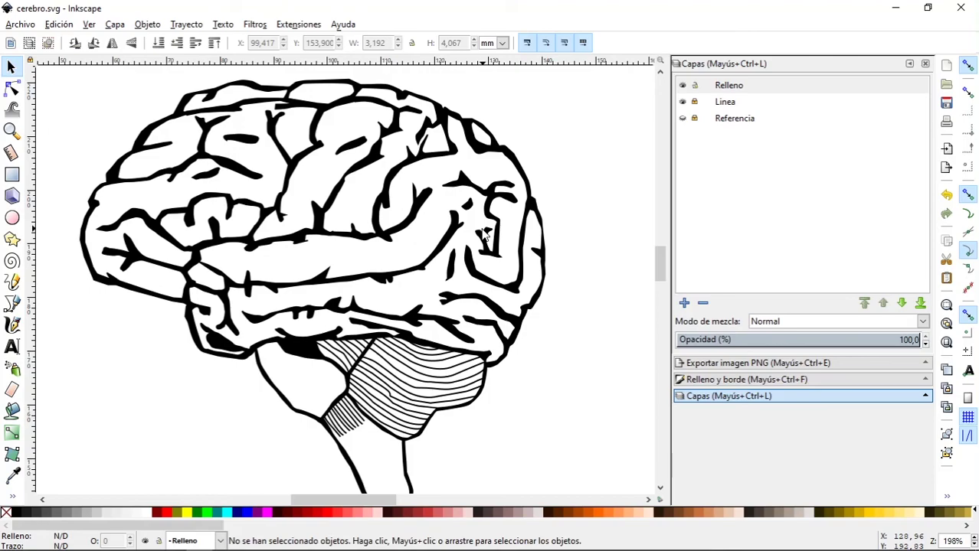
Step: Select the Bezier pen tool
{"action": "scroll", "coordinate": [489, 233], "scroll_direction": "down", "scroll_amount": 2}
{"action": "scroll", "coordinate": [536, 187], "scroll_direction": "up", "scroll_amount": 2}
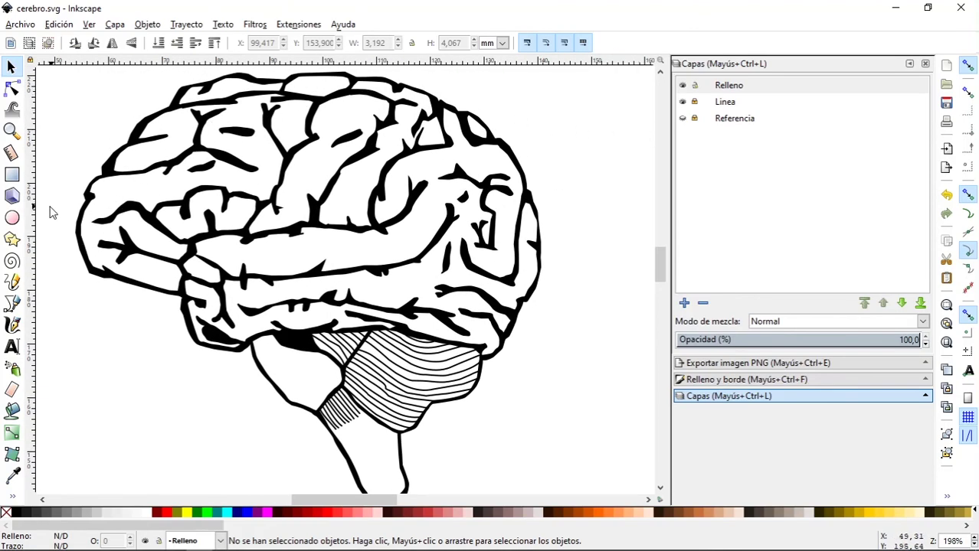
{"action": "left_click", "coordinate": [11, 304]}
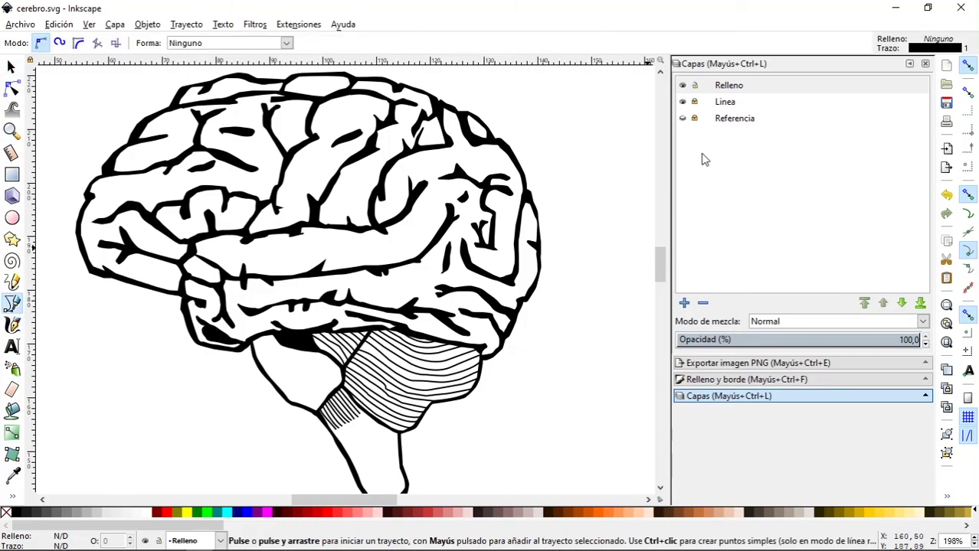
Step: Toggle the Referencia layer on and off to compare, leaving it hidden
{"action": "scroll", "coordinate": [397, 346], "scroll_direction": "up", "scroll_amount": 1}
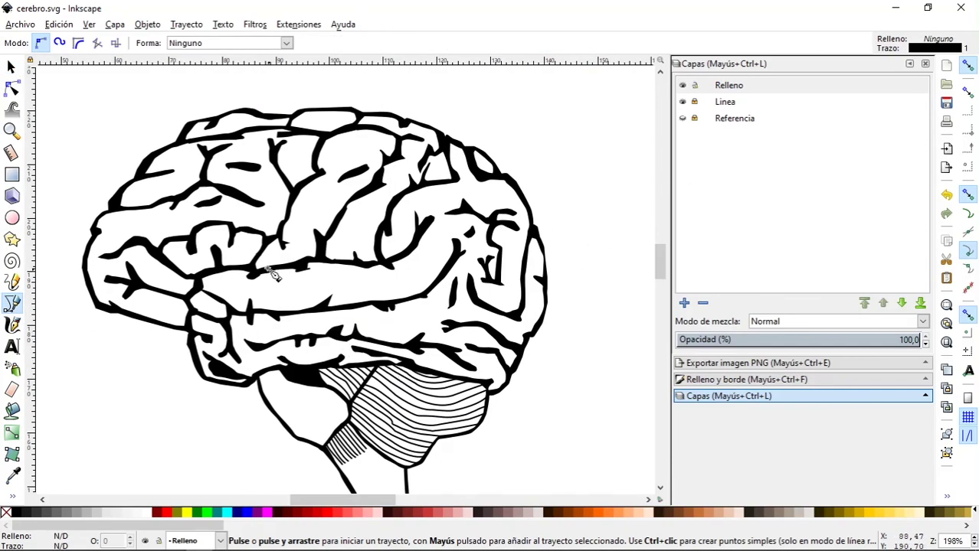
{"action": "left_click", "coordinate": [683, 119]}
{"action": "left_click", "coordinate": [683, 118]}
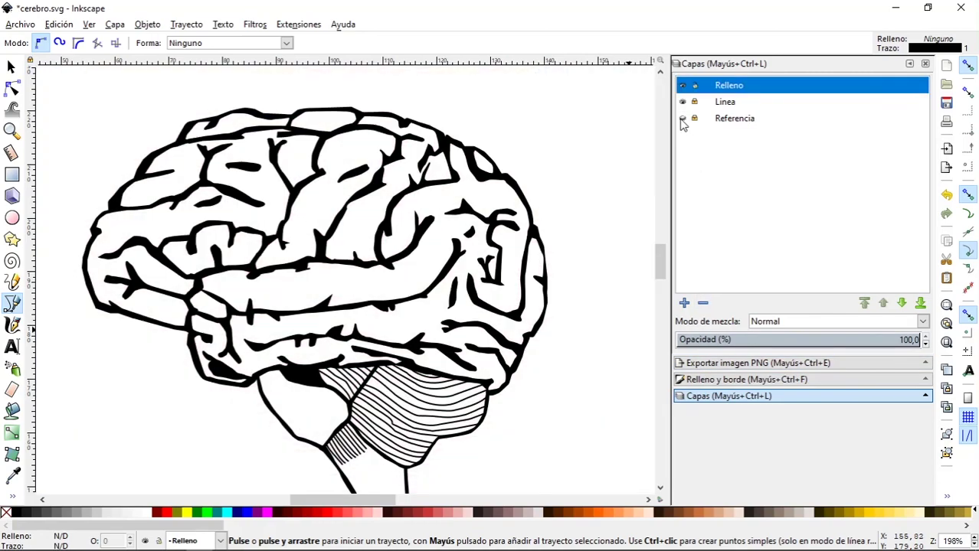
{"action": "left_click", "coordinate": [683, 119]}
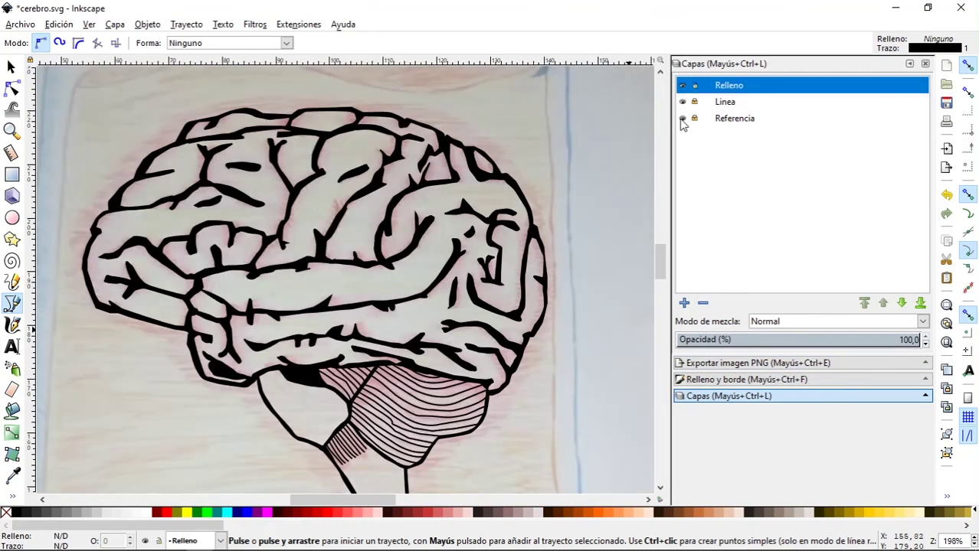
{"action": "left_click", "coordinate": [682, 119]}
{"action": "scroll", "coordinate": [429, 268], "scroll_direction": "up", "scroll_amount": 1}
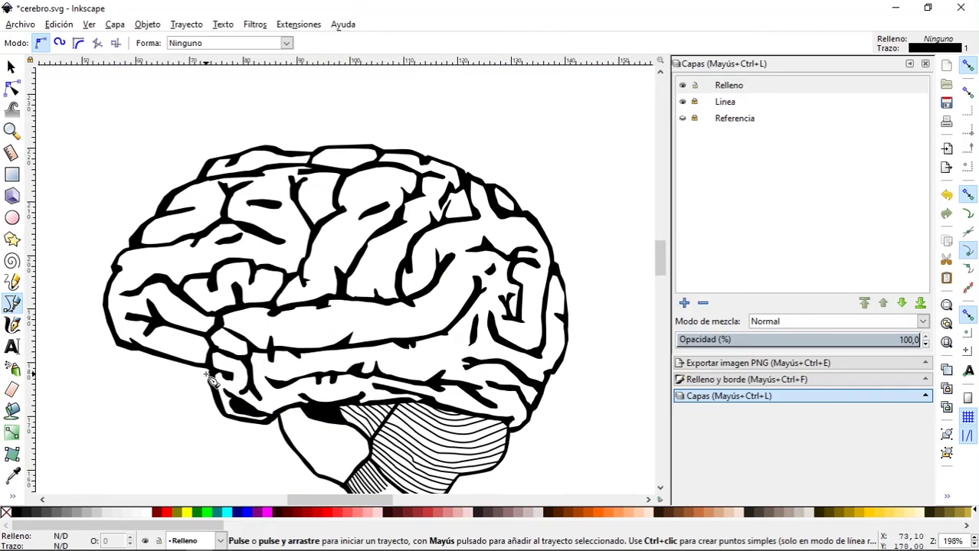
Step: Start the Bezier outline at the brain's lower front edge, placing nodes along the lower left
{"action": "scroll", "coordinate": [213, 381], "scroll_direction": "up", "scroll_amount": 1}
{"action": "scroll", "coordinate": [213, 380], "scroll_direction": "up", "scroll_amount": 1}
{"action": "left_click", "coordinate": [223, 399]}
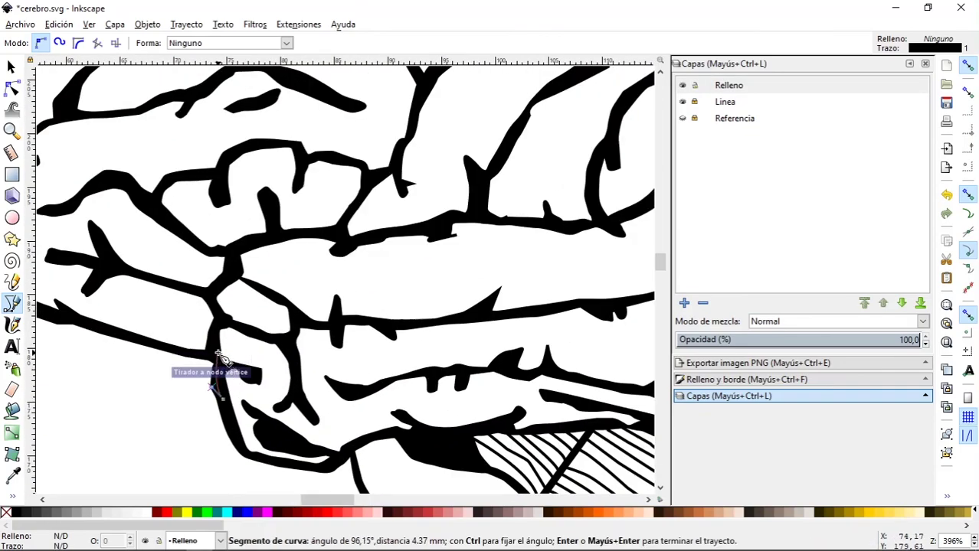
{"action": "left_click_drag", "start_coordinate": [219, 358], "coordinate": [186, 355]}
{"action": "scroll", "coordinate": [170, 349], "scroll_direction": "up", "scroll_amount": 2}
{"action": "scroll", "coordinate": [170, 349], "scroll_direction": "left", "scroll_amount": 5}
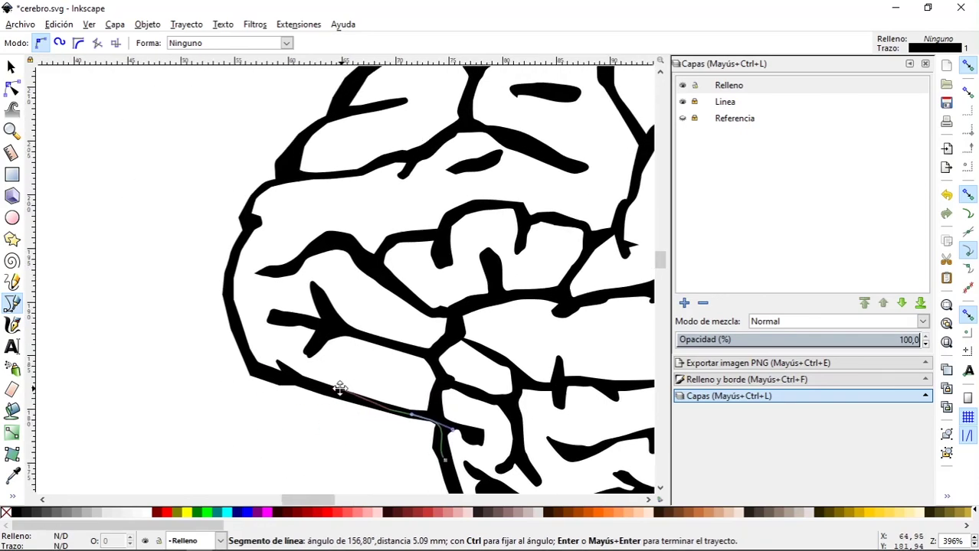
{"action": "left_click", "coordinate": [296, 387]}
{"action": "scroll", "coordinate": [284, 385], "scroll_direction": "down", "scroll_amount": 2}
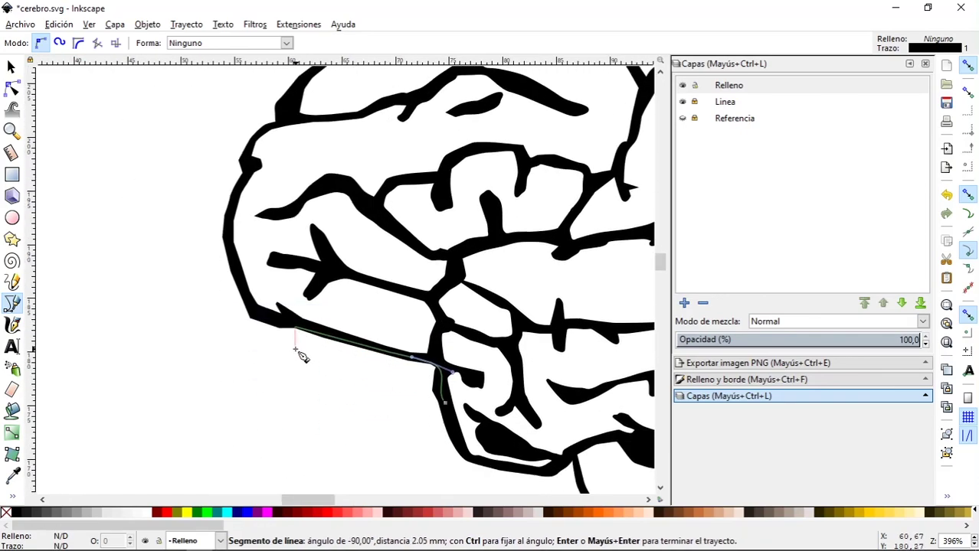
{"action": "scroll", "coordinate": [274, 318], "scroll_direction": "up", "scroll_amount": 3}
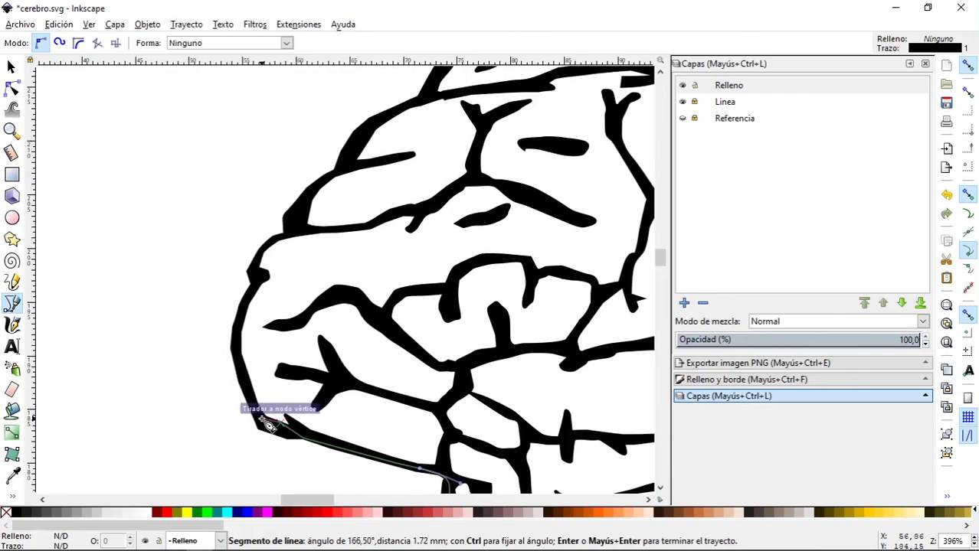
{"action": "left_click", "coordinate": [261, 426]}
{"action": "left_click", "coordinate": [240, 334]}
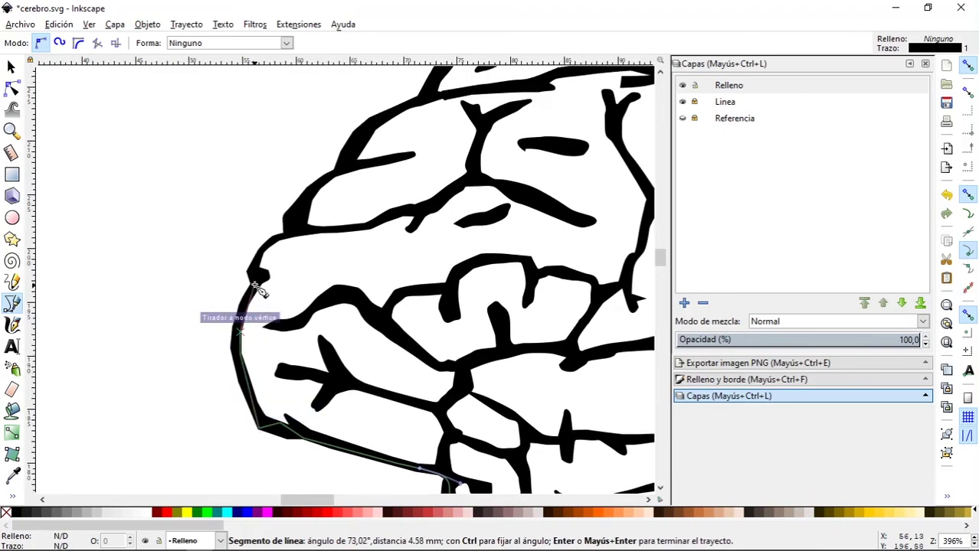
Step: Continue the path up the left edge and along the top outline
{"action": "mouse_move", "coordinate": [284, 235]}
{"action": "left_mouse_down"}
{"action": "mouse_move", "coordinate": [332, 207]}
{"action": "mouse_move", "coordinate": [299, 218]}
{"action": "left_mouse_up"}
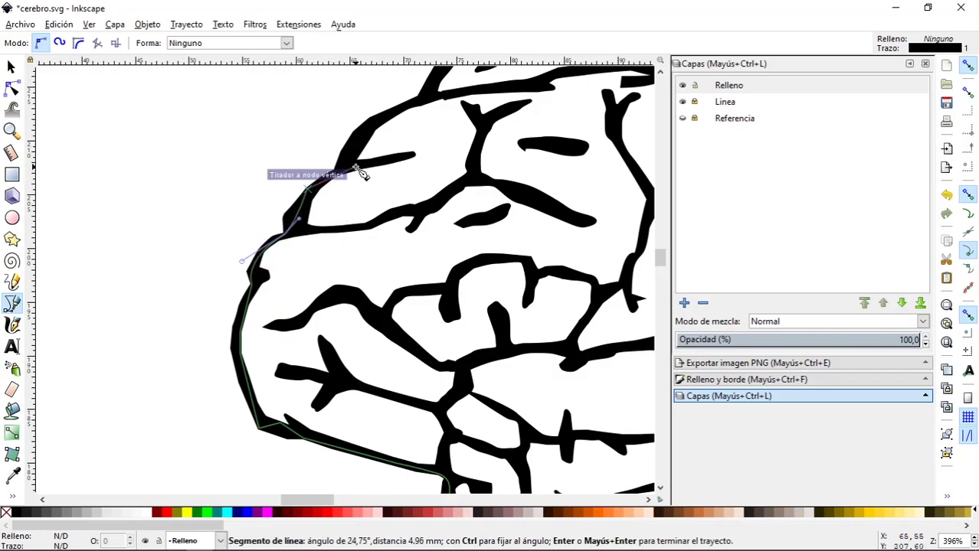
{"action": "left_click", "coordinate": [359, 139]}
{"action": "scroll", "coordinate": [352, 150], "scroll_direction": "up", "scroll_amount": 4}
{"action": "scroll", "coordinate": [352, 149], "scroll_direction": "right", "scroll_amount": 2}
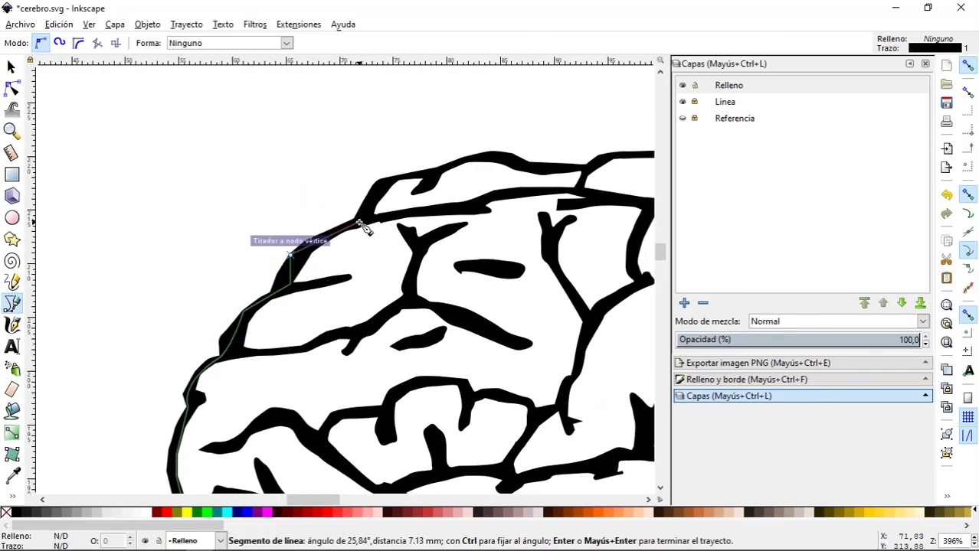
{"action": "left_click", "coordinate": [378, 181]}
{"action": "scroll", "coordinate": [386, 191], "scroll_direction": "up", "scroll_amount": 3}
{"action": "scroll", "coordinate": [387, 191], "scroll_direction": "right", "scroll_amount": 4}
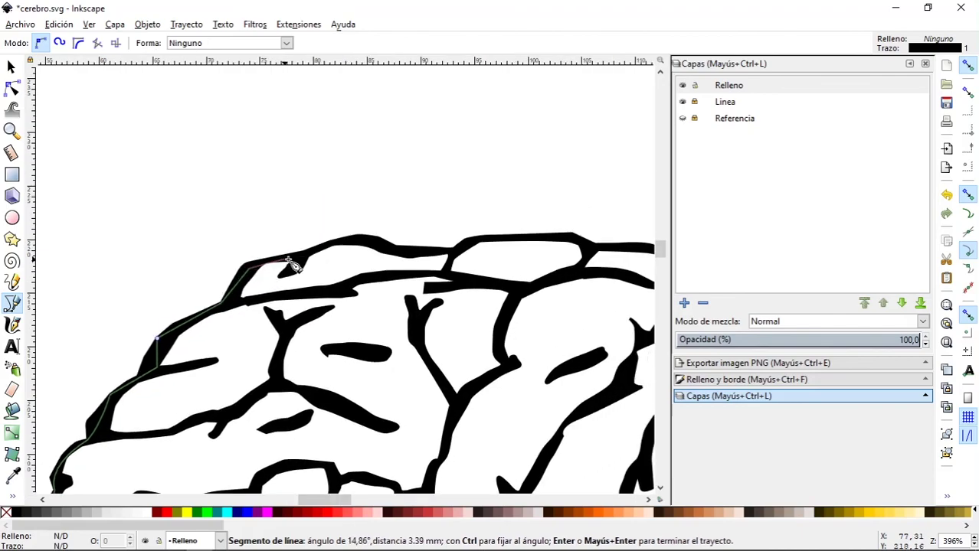
{"action": "left_click_drag", "start_coordinate": [289, 261], "coordinate": [335, 247]}
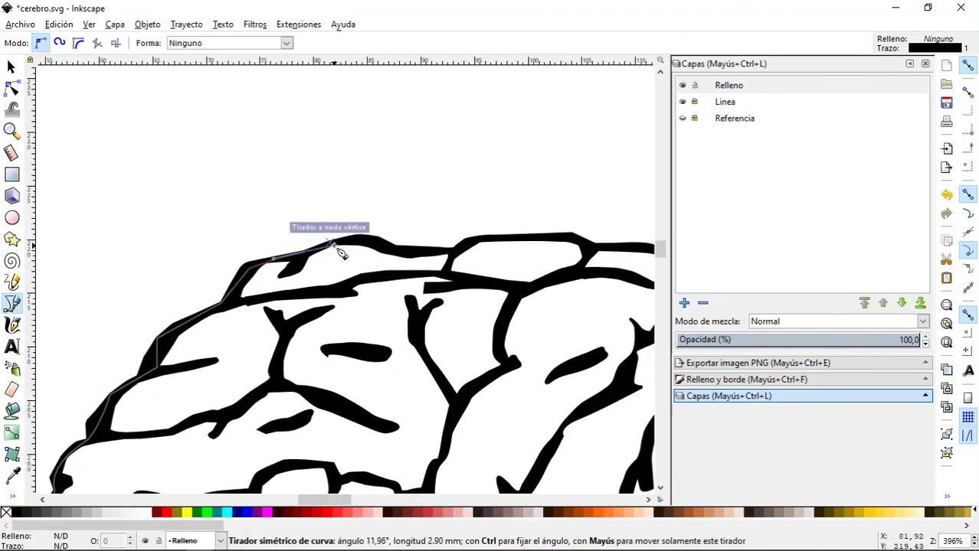
{"action": "left_click", "coordinate": [329, 245]}
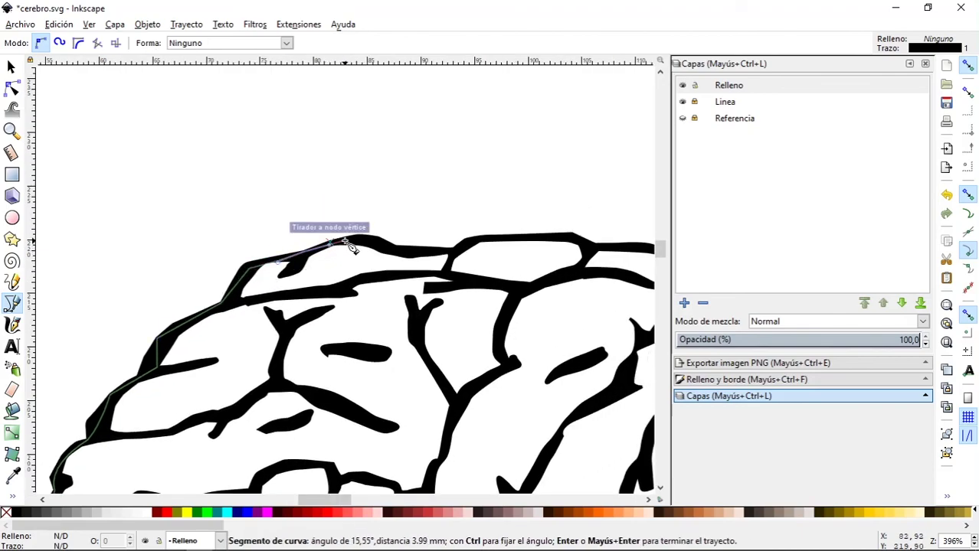
{"action": "left_click", "coordinate": [398, 245]}
{"action": "scroll", "coordinate": [451, 256], "scroll_direction": "right", "scroll_amount": 3}
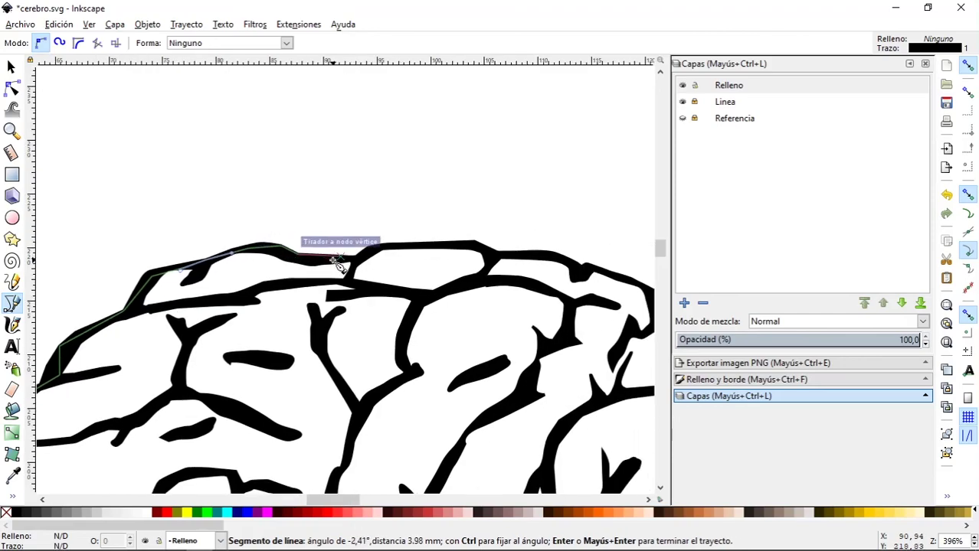
{"action": "left_click", "coordinate": [368, 248]}
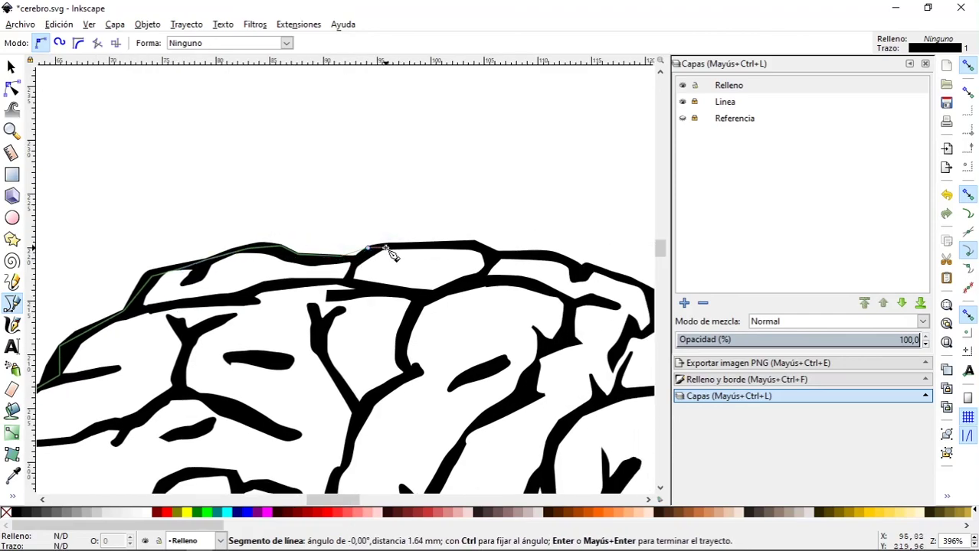
{"action": "scroll", "coordinate": [364, 258], "scroll_direction": "up", "scroll_amount": 3}
{"action": "scroll", "coordinate": [361, 255], "scroll_direction": "up", "scroll_amount": 2}
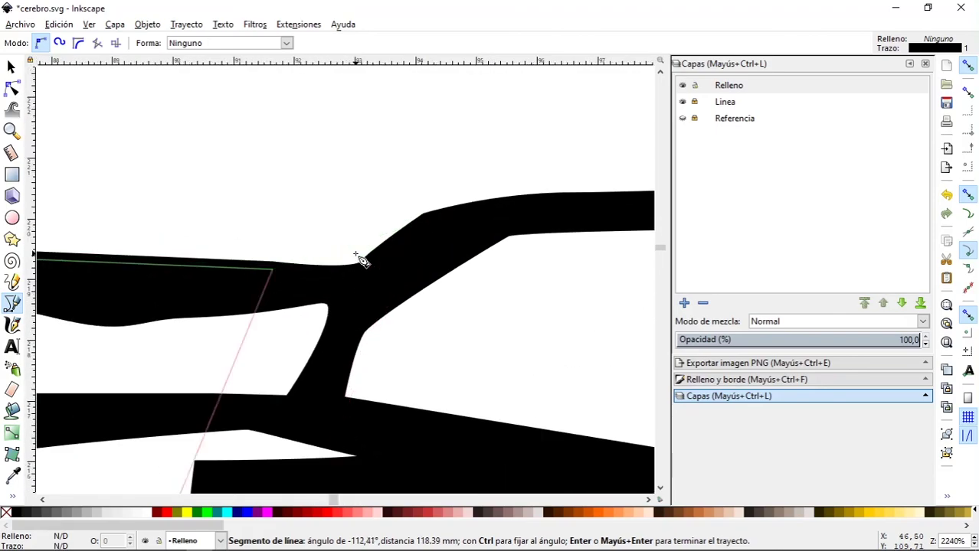
Step: Extend the path across the top edge of the outline band
{"action": "left_click", "coordinate": [297, 280]}
{"action": "left_click", "coordinate": [387, 279]}
{"action": "left_click", "coordinate": [572, 219]}
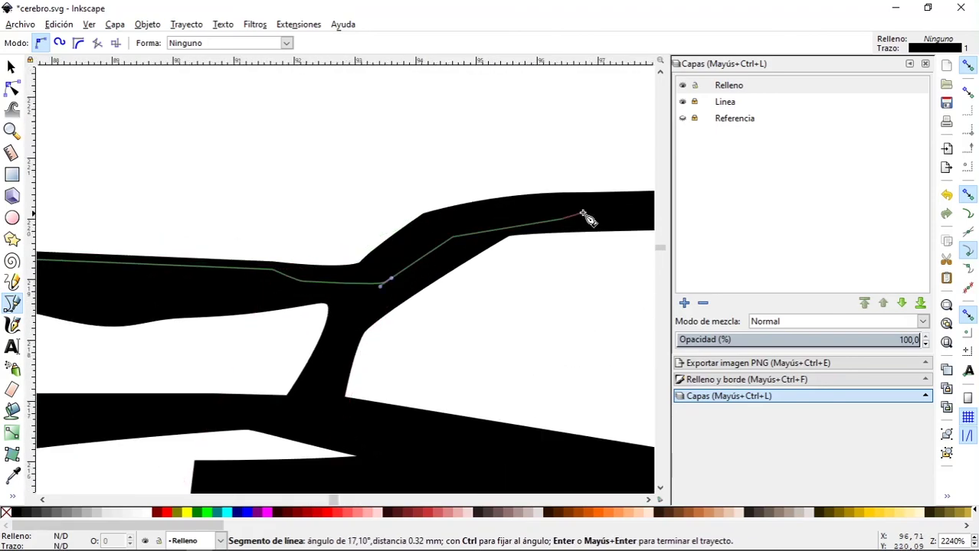
{"action": "scroll", "coordinate": [586, 214], "scroll_direction": "right", "scroll_amount": 10}
{"action": "scroll", "coordinate": [585, 214], "scroll_direction": "up", "scroll_amount": 2}
{"action": "left_click", "coordinate": [543, 255]}
{"action": "scroll", "coordinate": [557, 263], "scroll_direction": "right", "scroll_amount": 10}
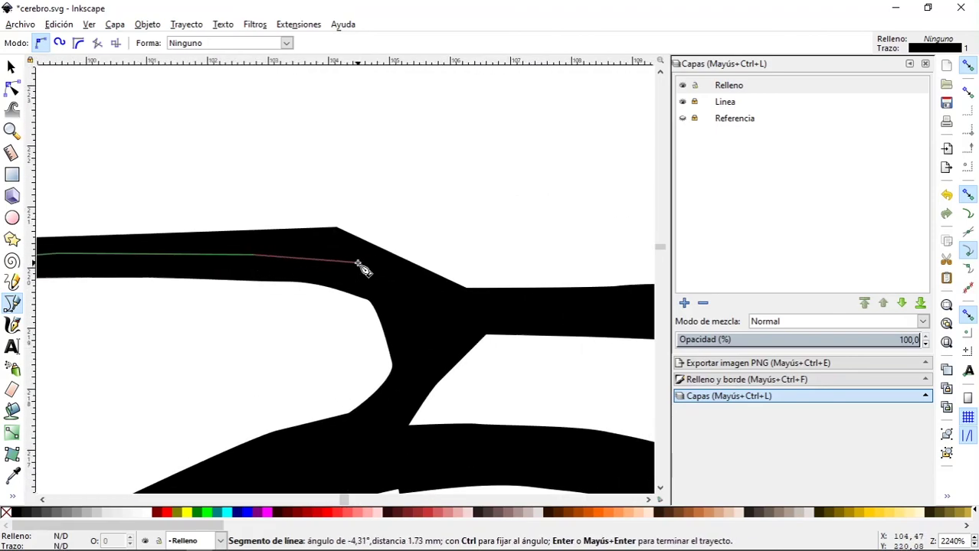
{"action": "left_click_drag", "start_coordinate": [316, 245], "coordinate": [405, 281]}
{"action": "left_click", "coordinate": [465, 295]}
{"action": "scroll", "coordinate": [536, 306], "scroll_direction": "down", "scroll_amount": 2}
{"action": "left_click", "coordinate": [462, 307]}
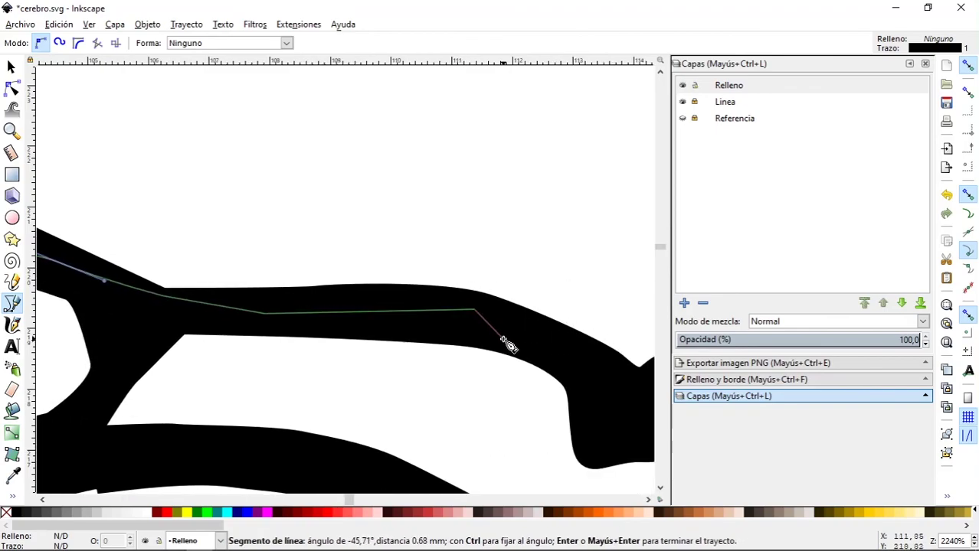
{"action": "scroll", "coordinate": [490, 337], "scroll_direction": "down", "scroll_amount": 1}
{"action": "scroll", "coordinate": [458, 325], "scroll_direction": "down", "scroll_amount": 2}
{"action": "scroll", "coordinate": [458, 325], "scroll_direction": "right", "scroll_amount": 5}
Step: Carry the outline around the upper right edge, following its curve
{"action": "left_click", "coordinate": [387, 291]}
{"action": "left_click", "coordinate": [460, 305]}
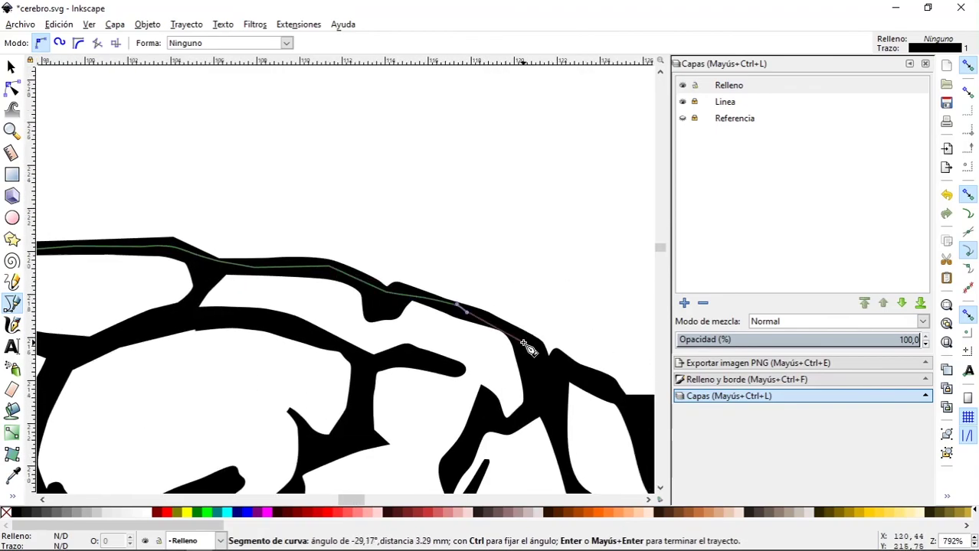
{"action": "left_click", "coordinate": [512, 354]}
{"action": "scroll", "coordinate": [563, 380], "scroll_direction": "up", "scroll_amount": 2}
{"action": "scroll", "coordinate": [536, 382], "scroll_direction": "up", "scroll_amount": 1}
{"action": "left_click", "coordinate": [476, 405]}
{"action": "scroll", "coordinate": [524, 387], "scroll_direction": "down", "scroll_amount": 5}
{"action": "left_click", "coordinate": [230, 230]}
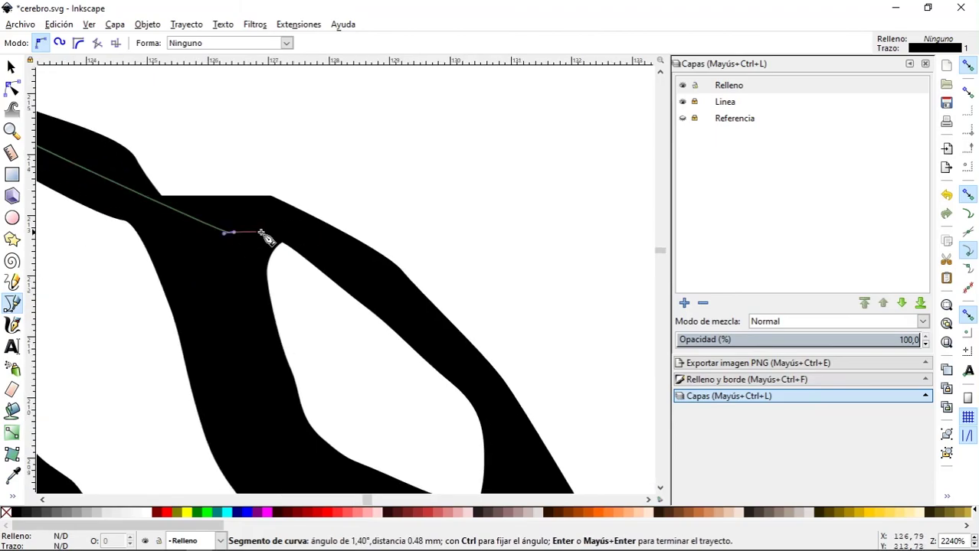
{"action": "scroll", "coordinate": [307, 226], "scroll_direction": "down", "scroll_amount": 5}
{"action": "scroll", "coordinate": [348, 216], "scroll_direction": "down", "scroll_amount": 2}
{"action": "scroll", "coordinate": [422, 251], "scroll_direction": "down", "scroll_amount": 3}
Step: Add nodes down the brain's right side outline
{"action": "left_click", "coordinate": [389, 232]}
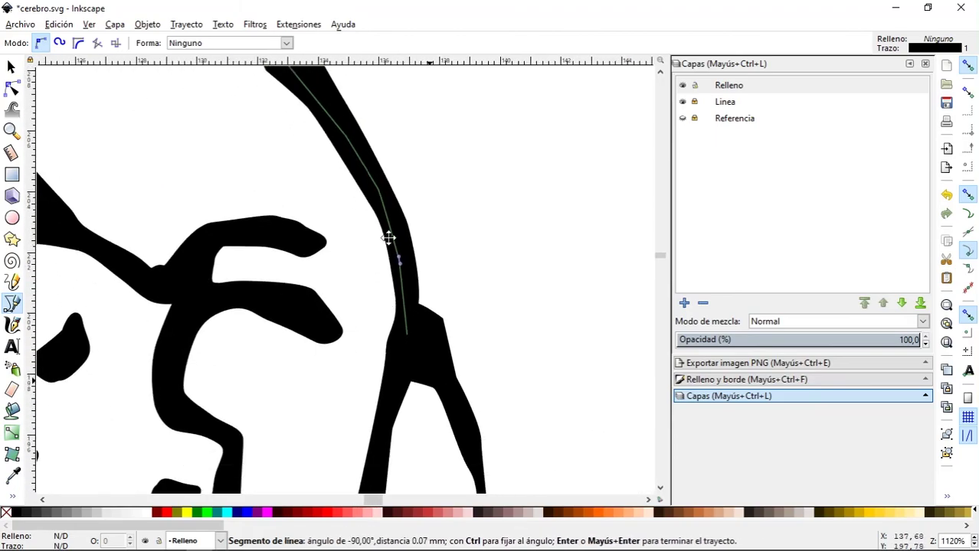
{"action": "scroll", "coordinate": [389, 231], "scroll_direction": "left", "scroll_amount": 3}
{"action": "left_click_drag", "start_coordinate": [452, 411], "coordinate": [448, 459]}
{"action": "scroll", "coordinate": [459, 345], "scroll_direction": "down", "scroll_amount": 6}
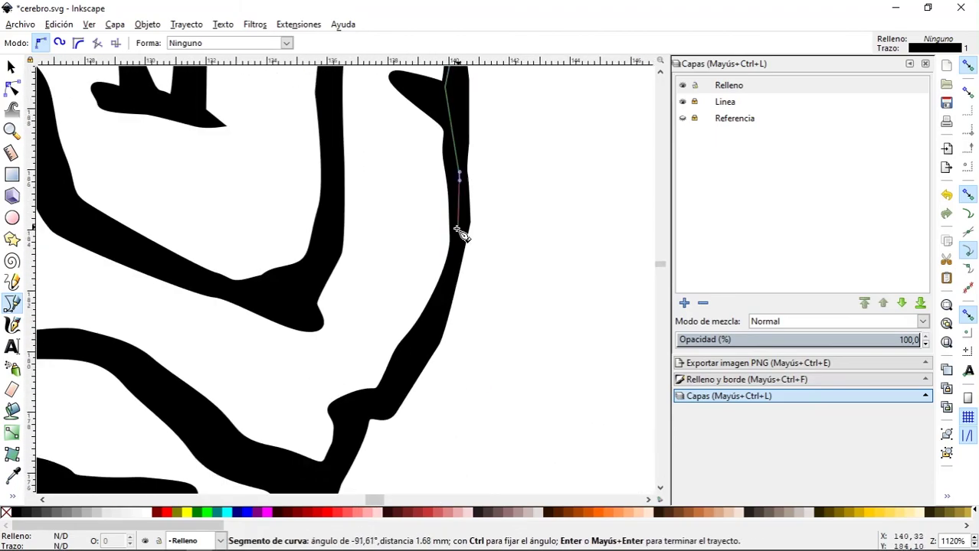
{"action": "left_click", "coordinate": [524, 114]}
{"action": "scroll", "coordinate": [460, 222], "scroll_direction": "down", "scroll_amount": 3}
{"action": "scroll", "coordinate": [480, 218], "scroll_direction": "up", "scroll_amount": 3}
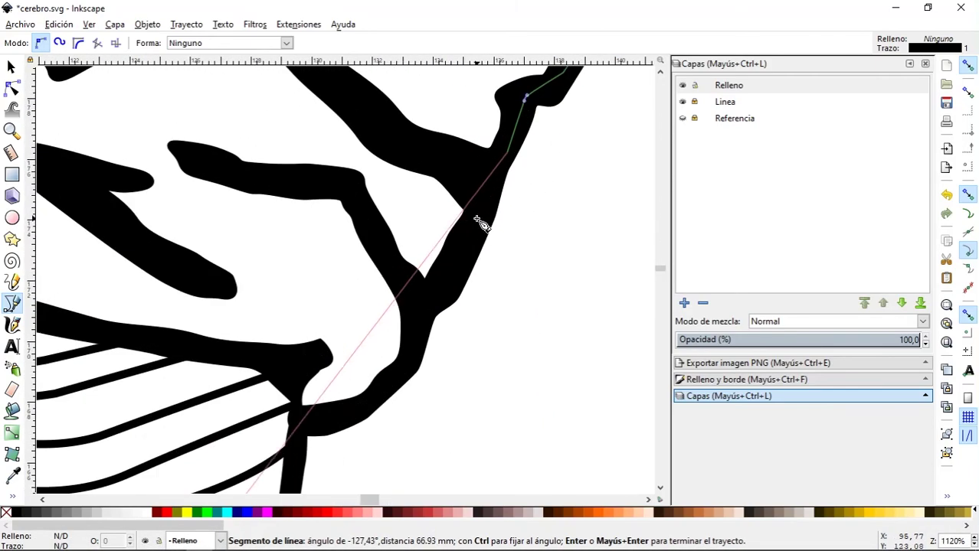
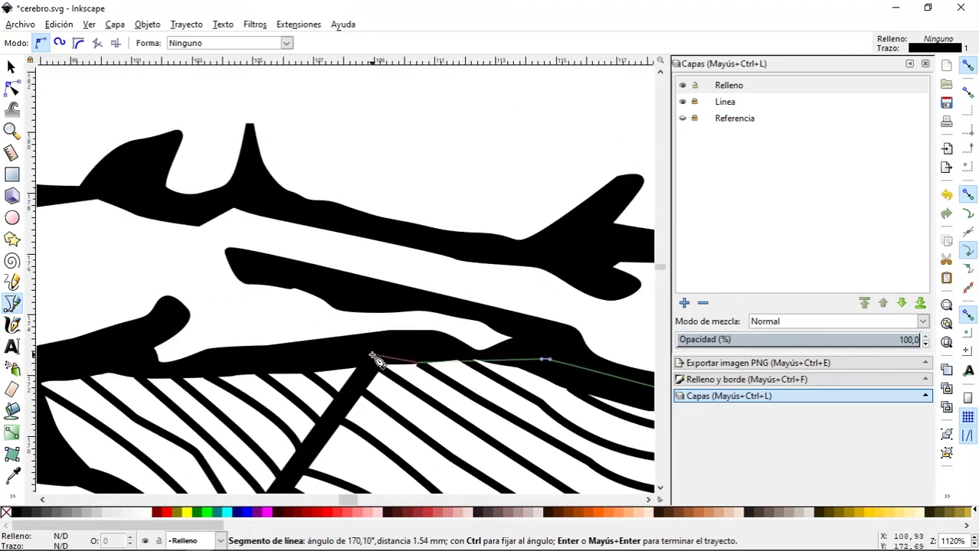
Step: Add the last nodes around the cerebrum outline and close the path on its start node
{"action": "left_click", "coordinate": [473, 352]}
{"action": "scroll", "coordinate": [287, 350], "scroll_direction": "down", "scroll_amount": 1}
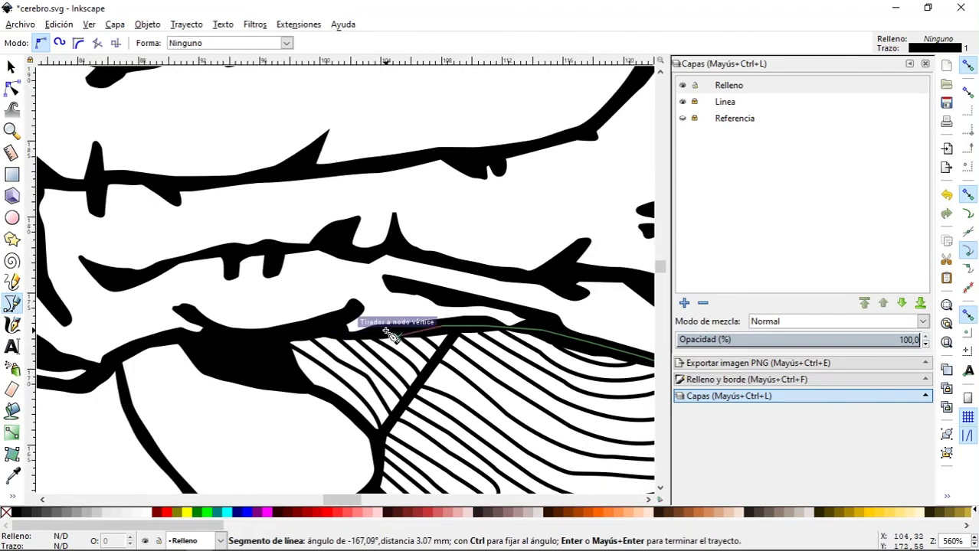
{"action": "scroll", "coordinate": [400, 312], "scroll_direction": "down", "scroll_amount": 2}
{"action": "scroll", "coordinate": [240, 360], "scroll_direction": "up", "scroll_amount": 2}
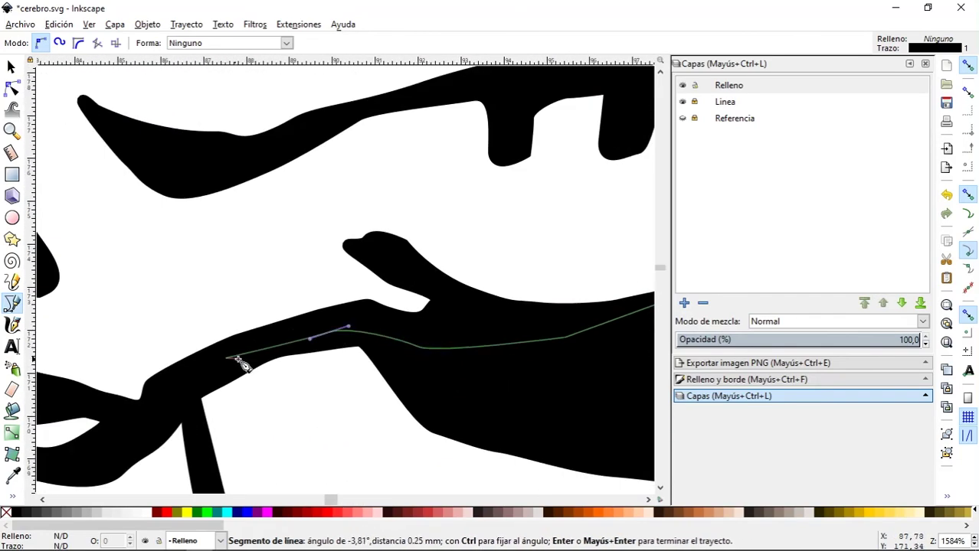
{"action": "left_click_drag", "start_coordinate": [281, 383], "coordinate": [298, 377]}
{"action": "scroll", "coordinate": [230, 360], "scroll_direction": "down", "scroll_amount": 1}
{"action": "scroll", "coordinate": [257, 367], "scroll_direction": "down", "scroll_amount": 1}
{"action": "scroll", "coordinate": [230, 345], "scroll_direction": "down", "scroll_amount": 1}
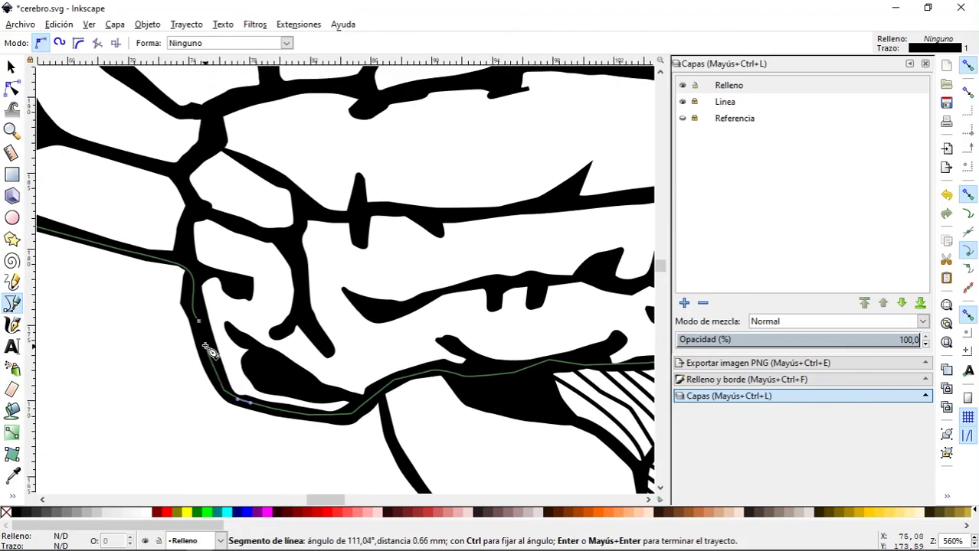
{"action": "left_click", "coordinate": [201, 325]}
{"action": "scroll", "coordinate": [242, 342], "scroll_direction": "down", "scroll_amount": 4}
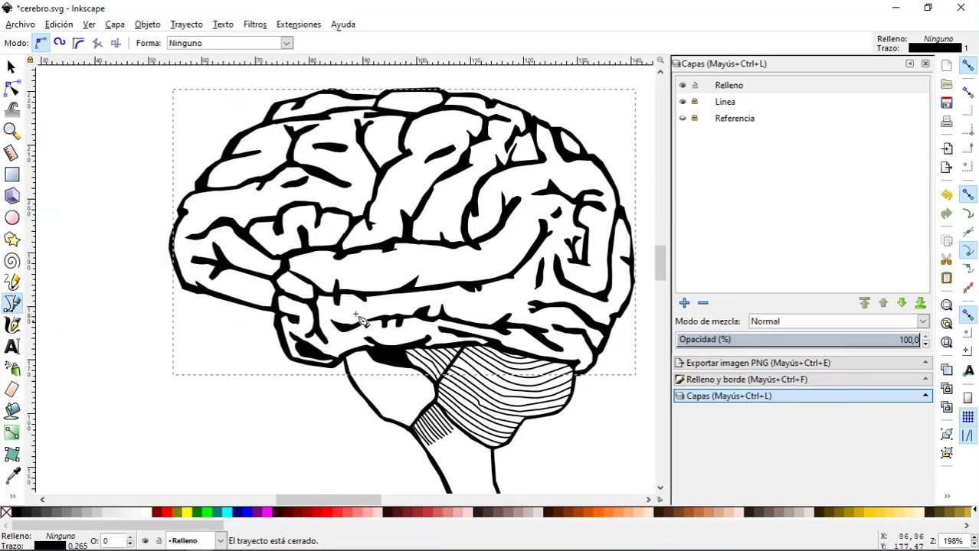
{"action": "scroll", "coordinate": [247, 312], "scroll_direction": "up", "scroll_amount": 1}
{"action": "left_click_drag", "start_coordinate": [247, 312], "coordinate": [322, 268]}
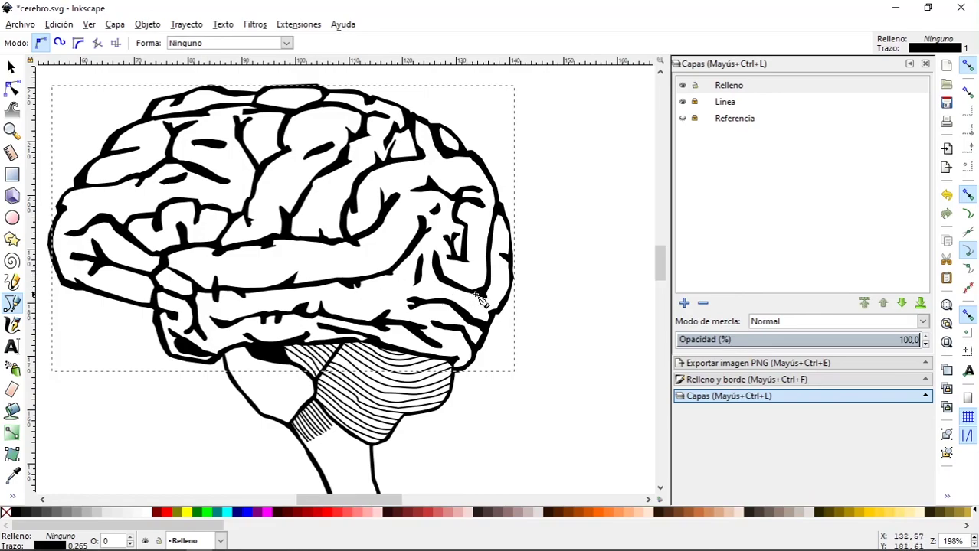
{"action": "scroll", "coordinate": [399, 264], "scroll_direction": "down", "scroll_amount": 1}
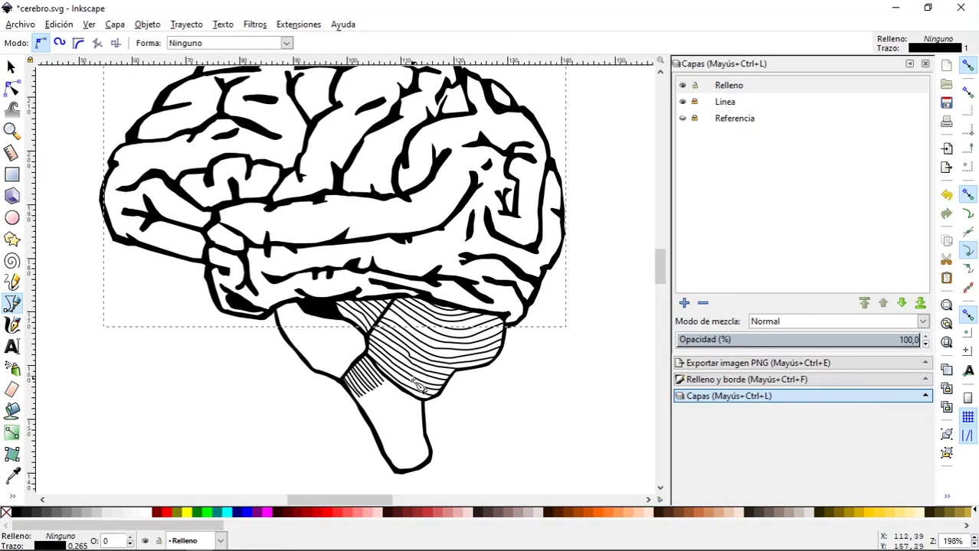
Step: Fill the traced cerebrum shape with the light pink #FFAAAA swatch
{"action": "left_click", "coordinate": [345, 512]}
{"action": "scroll", "coordinate": [450, 331], "scroll_direction": "up", "scroll_amount": 2}
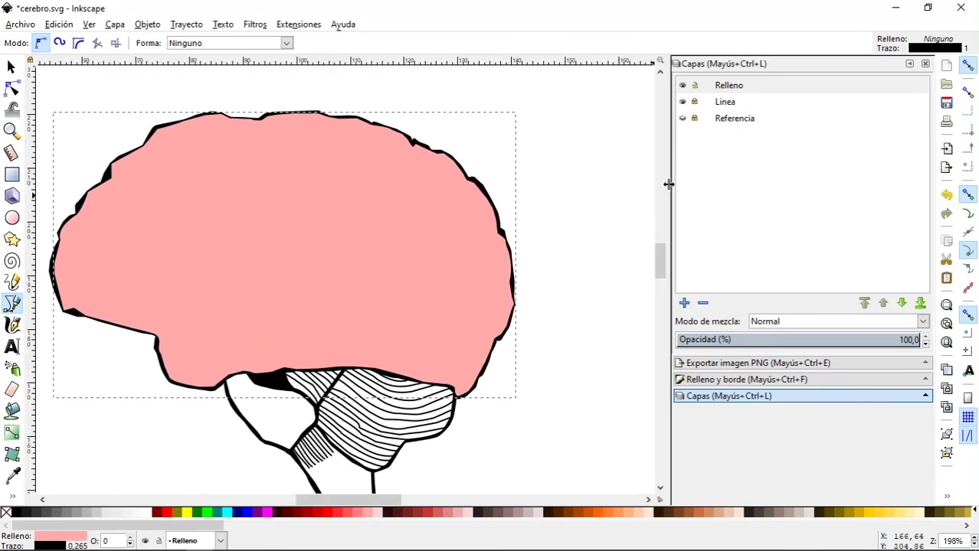
{"action": "left_click", "coordinate": [10, 67]}
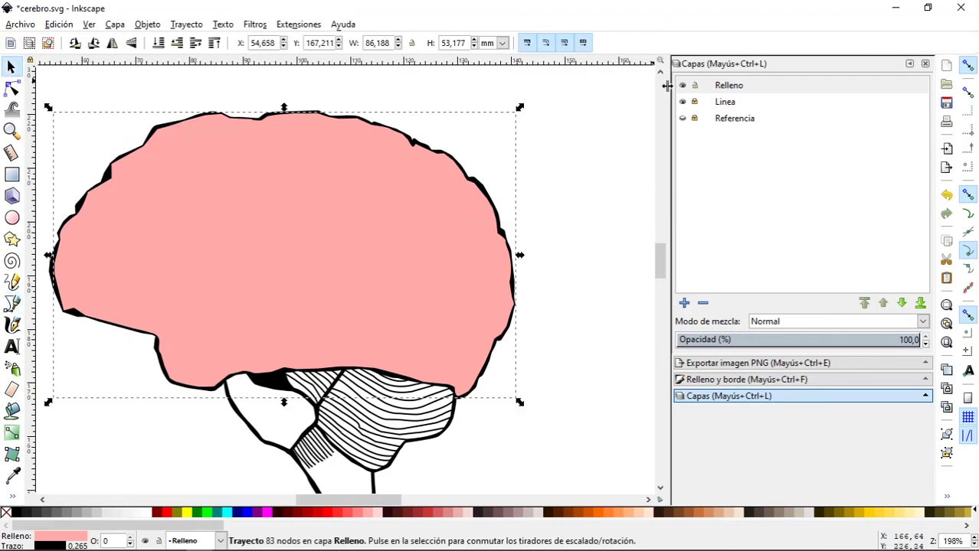
Step: Lock Relleno, make it the current layer, and lower it beneath the Linea layer
{"action": "left_click", "coordinate": [694, 87]}
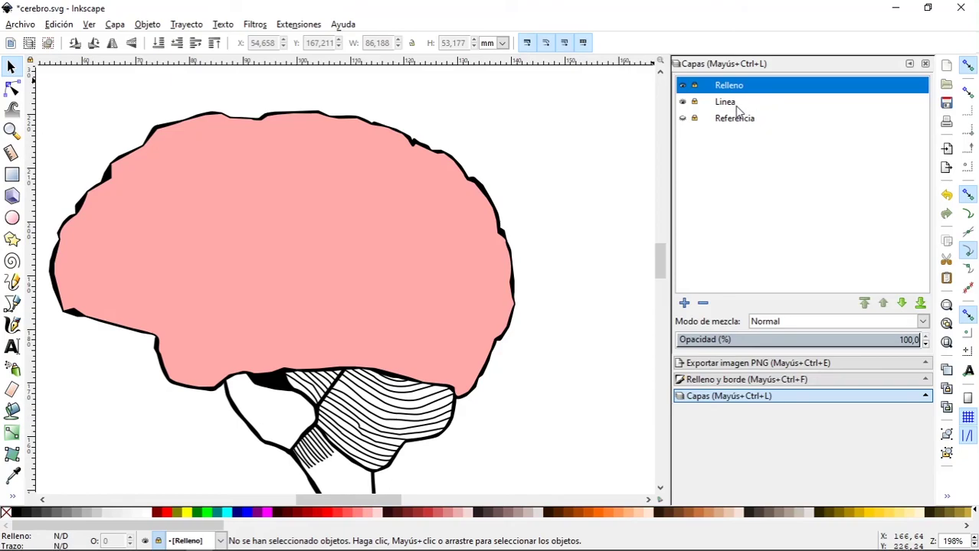
{"action": "left_click", "coordinate": [735, 107]}
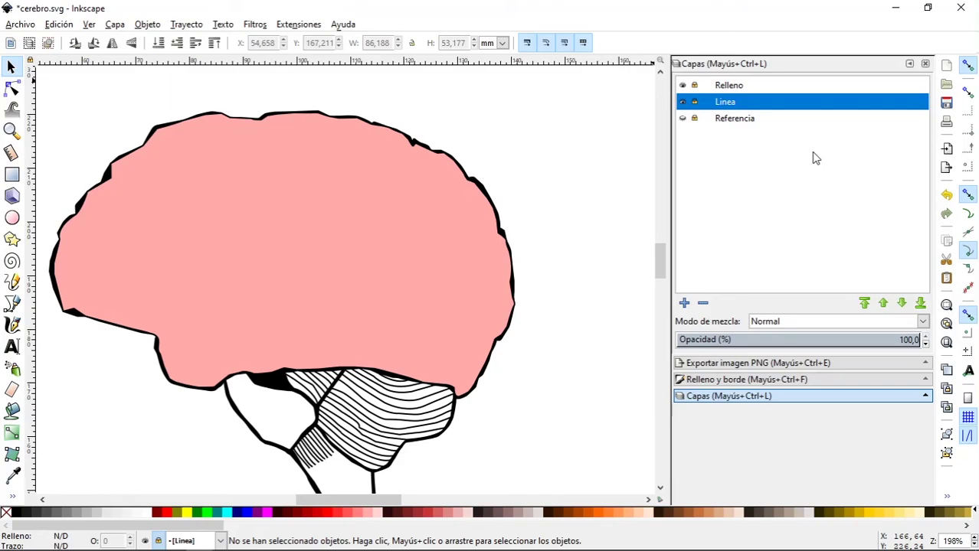
{"action": "left_click", "coordinate": [737, 89]}
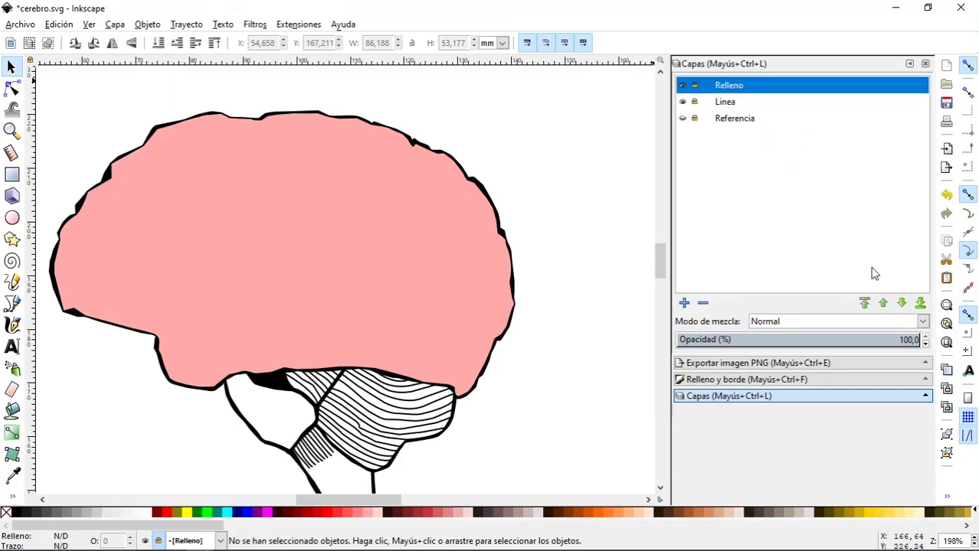
{"action": "left_click", "coordinate": [901, 303]}
{"action": "scroll", "coordinate": [546, 213], "scroll_direction": "left", "scroll_amount": 1}
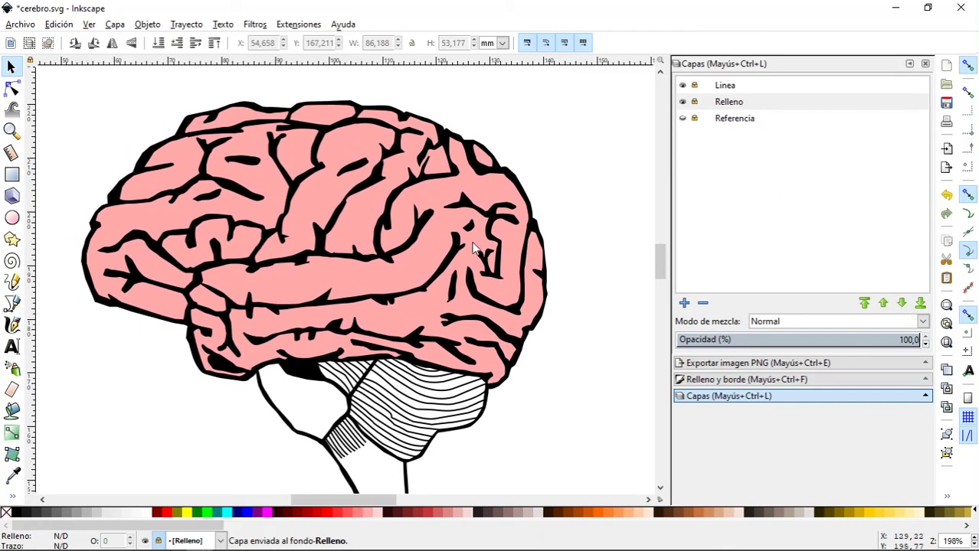
{"action": "scroll", "coordinate": [445, 256], "scroll_direction": "up", "scroll_amount": 1}
{"action": "scroll", "coordinate": [445, 255], "scroll_direction": "down", "scroll_amount": 1}
{"action": "scroll", "coordinate": [429, 257], "scroll_direction": "down", "scroll_amount": 1}
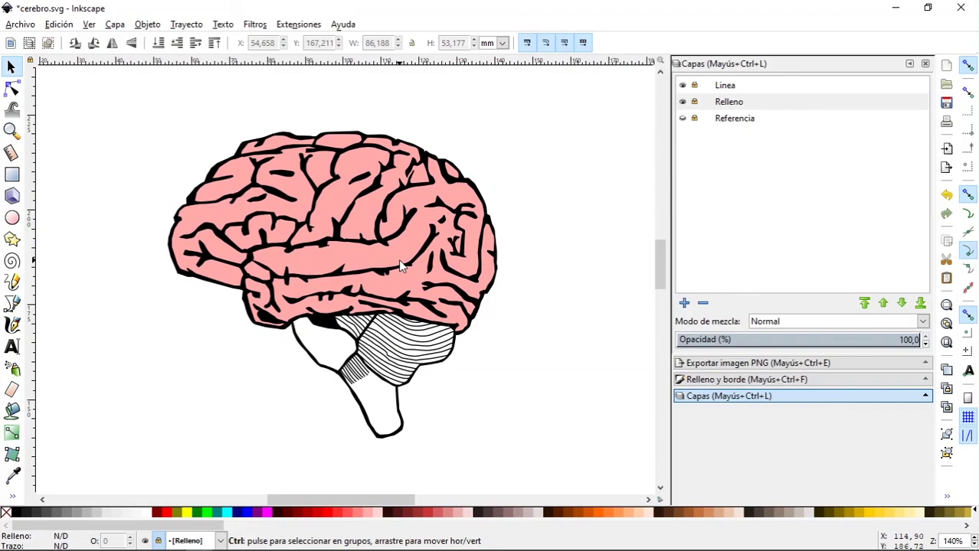
{"action": "scroll", "coordinate": [399, 264], "scroll_direction": "up", "scroll_amount": 1}
{"action": "scroll", "coordinate": [399, 264], "scroll_direction": "down", "scroll_amount": 1}
{"action": "left_click_drag", "start_coordinate": [399, 263], "coordinate": [412, 293]}
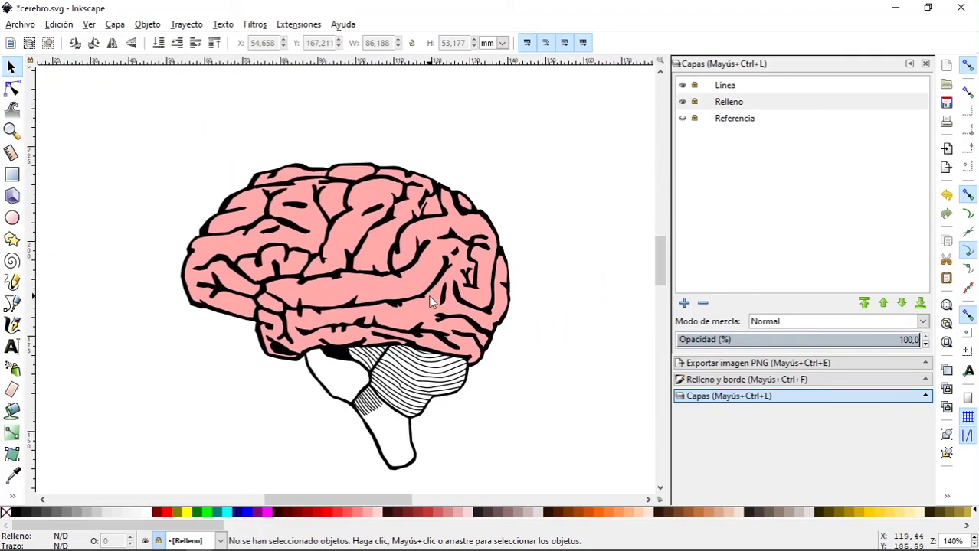
{"action": "scroll", "coordinate": [428, 295], "scroll_direction": "up", "scroll_amount": 1, "text": "ctrl"}
{"action": "scroll", "coordinate": [378, 233], "scroll_direction": "left", "scroll_amount": 1}
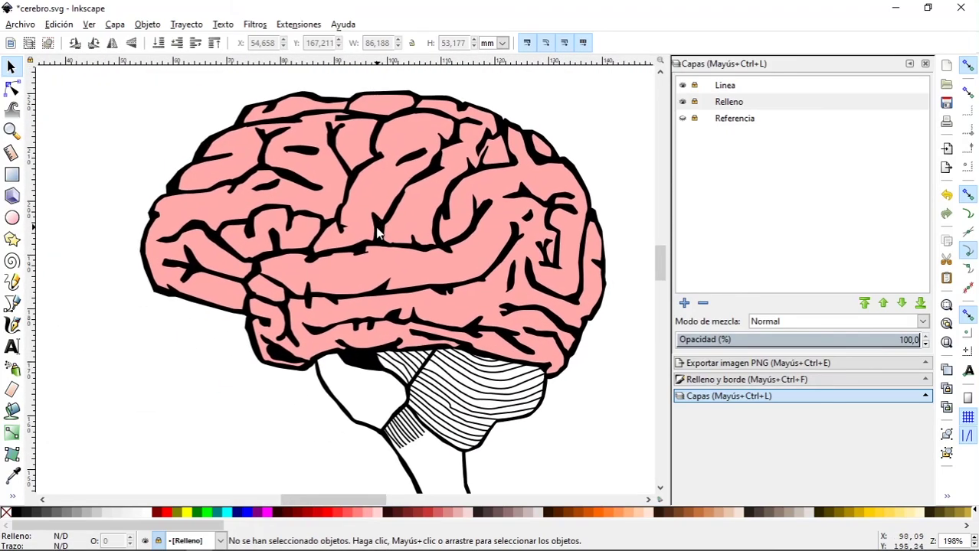
{"action": "scroll", "coordinate": [377, 234], "scroll_direction": "down", "scroll_amount": 1, "text": "ctrl"}
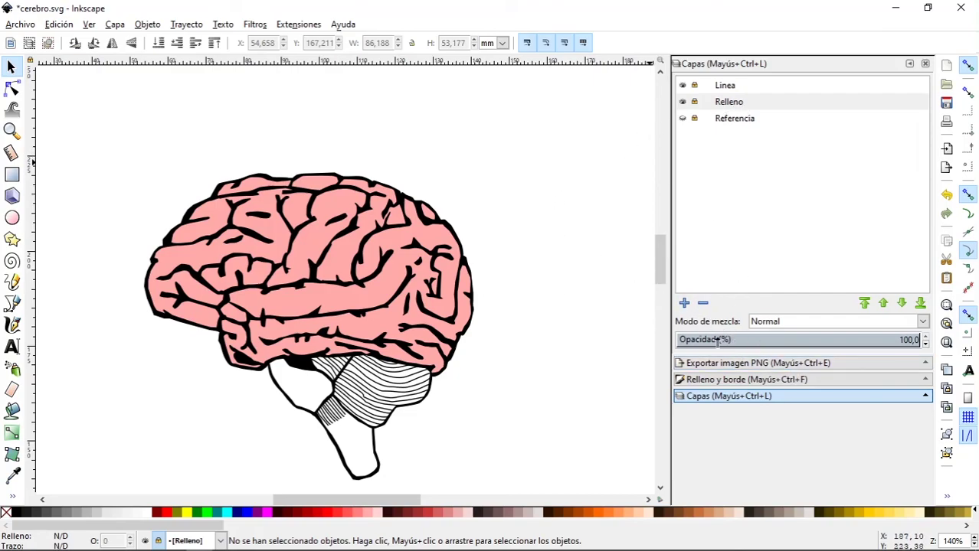
{"action": "left_click_drag", "start_coordinate": [590, 188], "coordinate": [578, 233]}
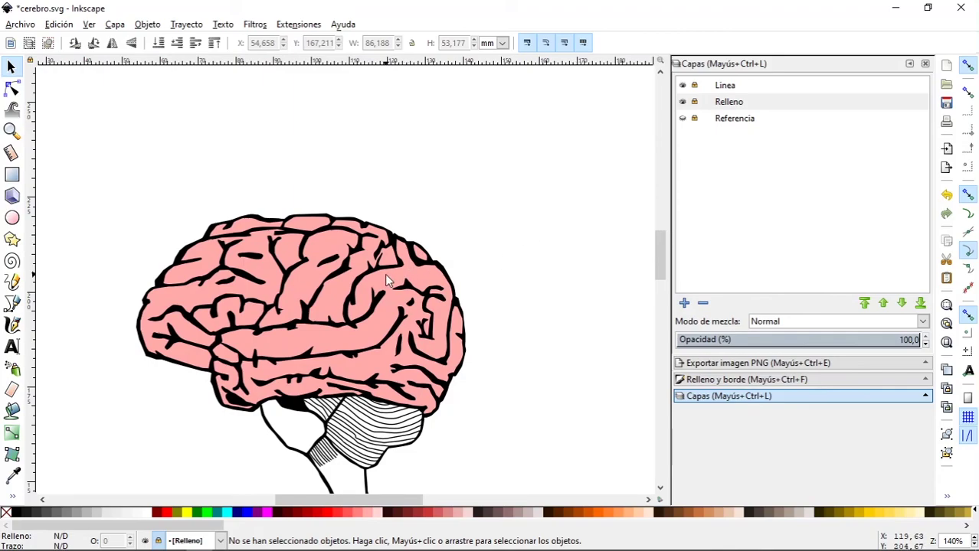
{"action": "mouse_move", "coordinate": [383, 288]}
{"action": "left_mouse_down"}
{"action": "mouse_move", "coordinate": [452, 224]}
{"action": "mouse_move", "coordinate": [454, 232]}
{"action": "left_mouse_up"}
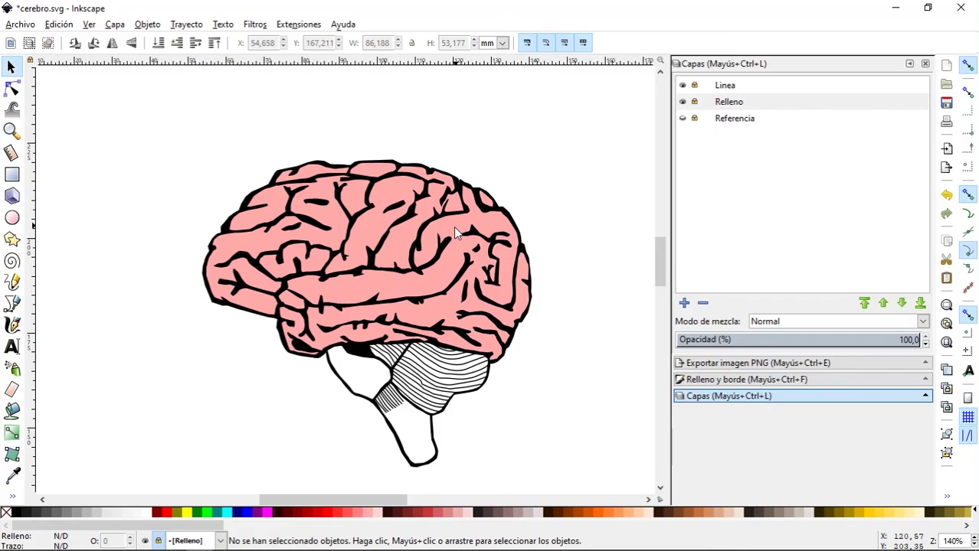
{"action": "scroll", "coordinate": [438, 222], "scroll_direction": "right", "scroll_amount": 2}
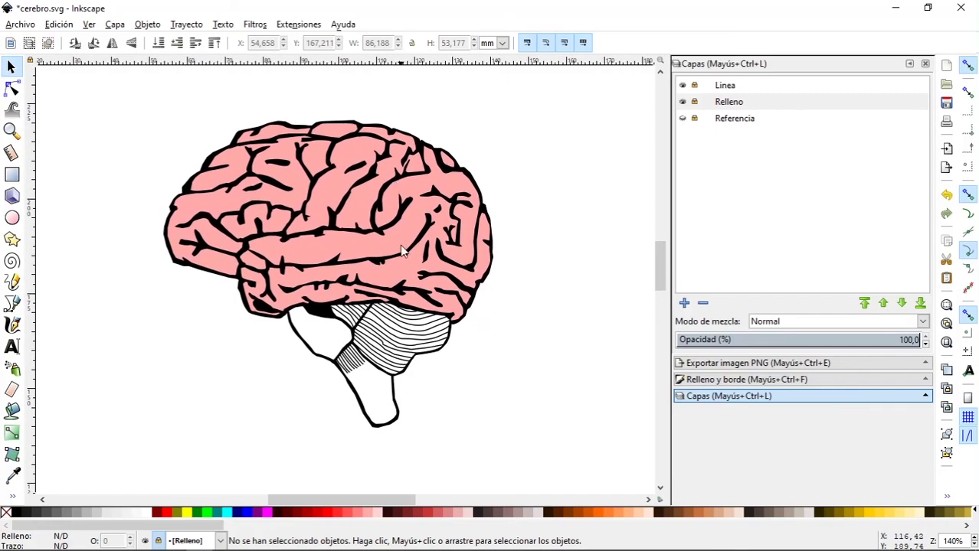
{"action": "scroll", "coordinate": [348, 362], "scroll_direction": "down", "scroll_amount": 3}
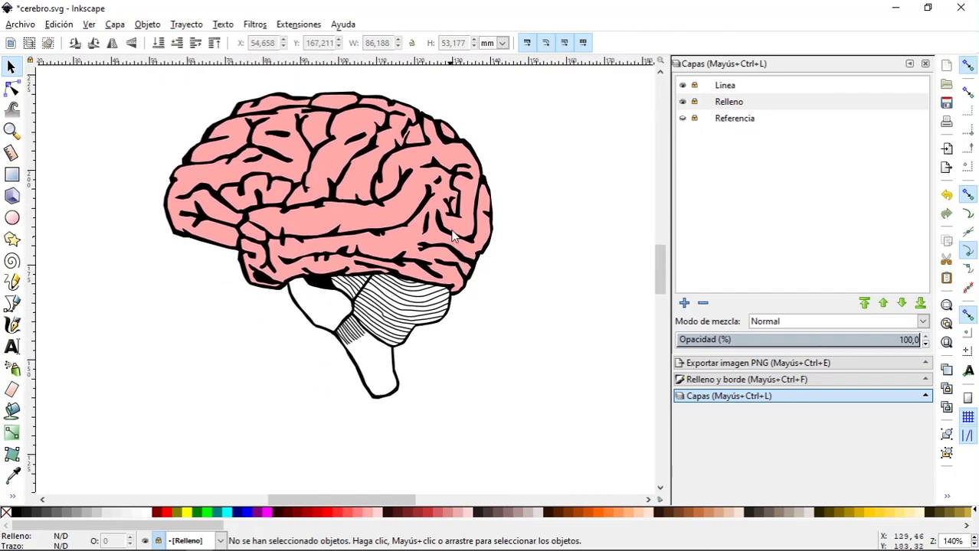
{"action": "scroll", "coordinate": [436, 261], "scroll_direction": "up", "scroll_amount": 2}
{"action": "scroll", "coordinate": [418, 294], "scroll_direction": "right", "scroll_amount": 2}
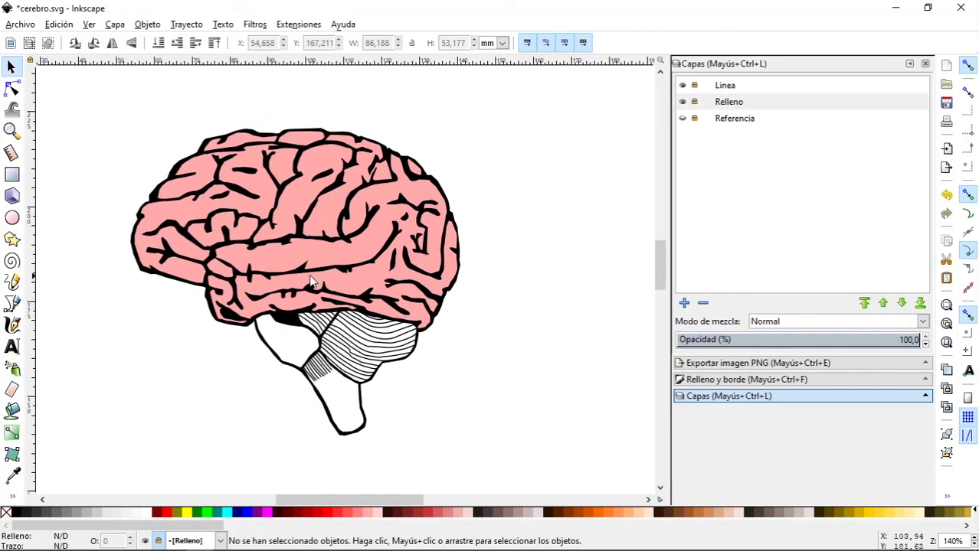
{"action": "scroll", "coordinate": [310, 282], "scroll_direction": "left", "scroll_amount": 4}
{"action": "scroll", "coordinate": [502, 373], "scroll_direction": "right", "scroll_amount": 1}
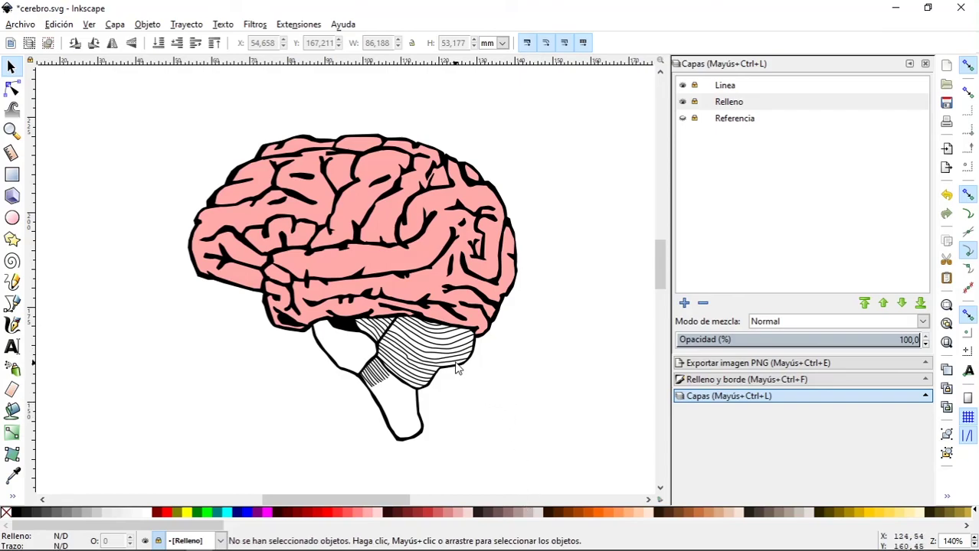
{"action": "scroll", "coordinate": [404, 345], "scroll_direction": "up", "scroll_amount": 3, "text": "ctrl"}
{"action": "scroll", "coordinate": [405, 345], "scroll_direction": "down", "scroll_amount": 1, "text": "ctrl"}
{"action": "scroll", "coordinate": [365, 366], "scroll_direction": "down", "scroll_amount": 1, "text": "ctrl"}
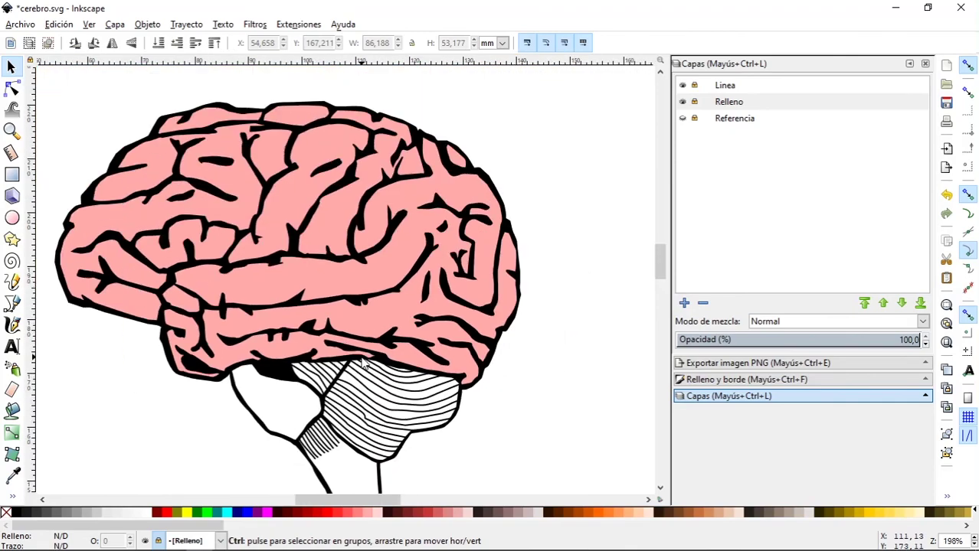
{"action": "mouse_move", "coordinate": [361, 362]}
{"action": "left_mouse_down"}
{"action": "mouse_move", "coordinate": [439, 343]}
{"action": "mouse_move", "coordinate": [426, 354]}
{"action": "left_mouse_up"}
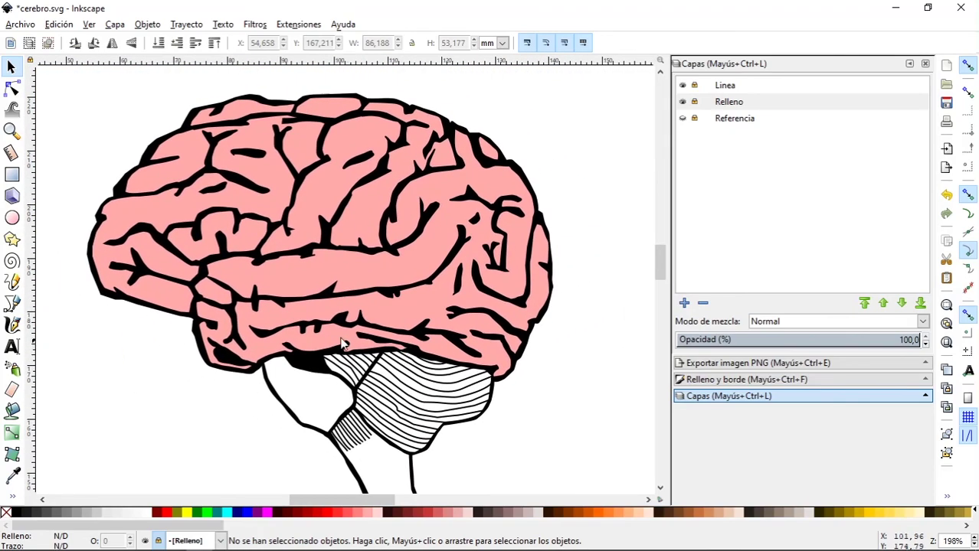
{"action": "scroll", "coordinate": [400, 323], "scroll_direction": "down", "scroll_amount": 2, "text": "ctrl"}
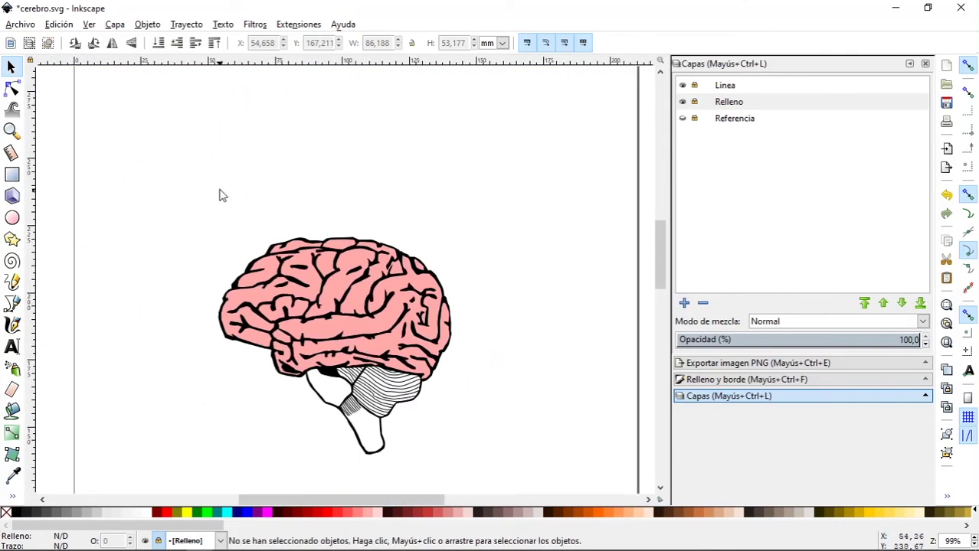
{"action": "scroll", "coordinate": [366, 351], "scroll_direction": "up", "scroll_amount": 1, "text": "ctrl"}
{"action": "scroll", "coordinate": [360, 337], "scroll_direction": "up", "scroll_amount": 1, "text": "ctrl"}
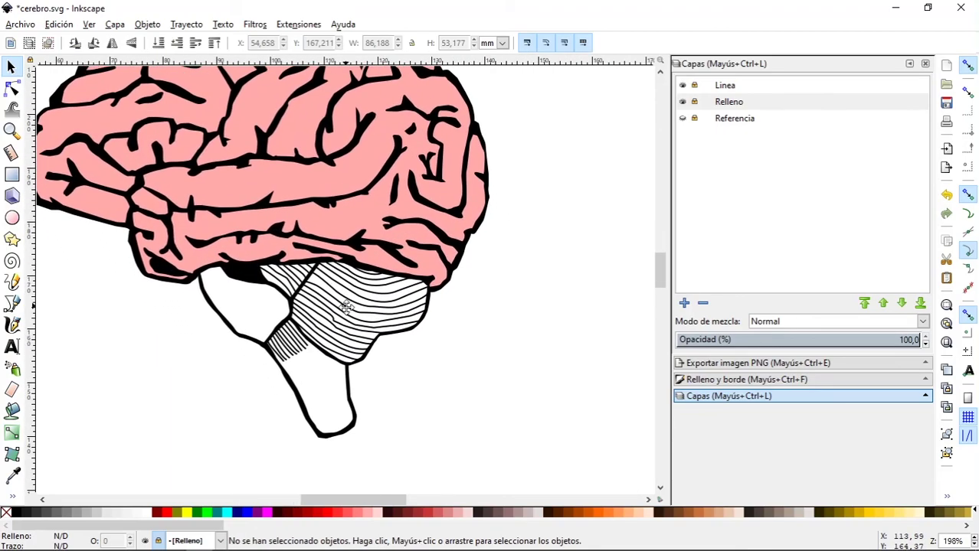
{"action": "scroll", "coordinate": [346, 322], "scroll_direction": "up", "scroll_amount": 1, "text": "ctrl"}
{"action": "scroll", "coordinate": [345, 337], "scroll_direction": "up", "scroll_amount": 1, "text": "ctrl"}
{"action": "left_click_drag", "start_coordinate": [361, 310], "coordinate": [287, 303]}
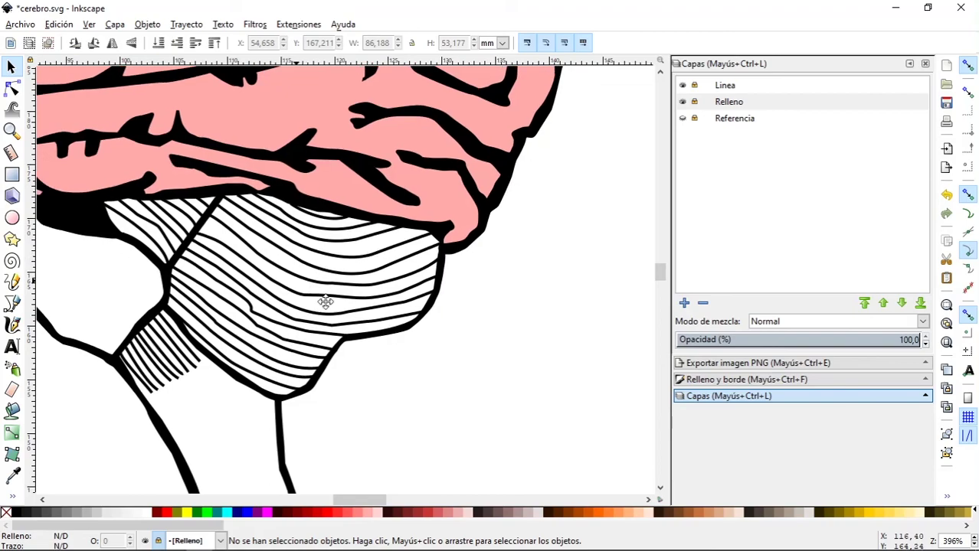
{"action": "scroll", "coordinate": [368, 306], "scroll_direction": "up", "scroll_amount": 3}
{"action": "scroll", "coordinate": [368, 350], "scroll_direction": "left", "scroll_amount": 3}
{"action": "scroll", "coordinate": [368, 351], "scroll_direction": "down", "scroll_amount": 1, "text": "ctrl"}
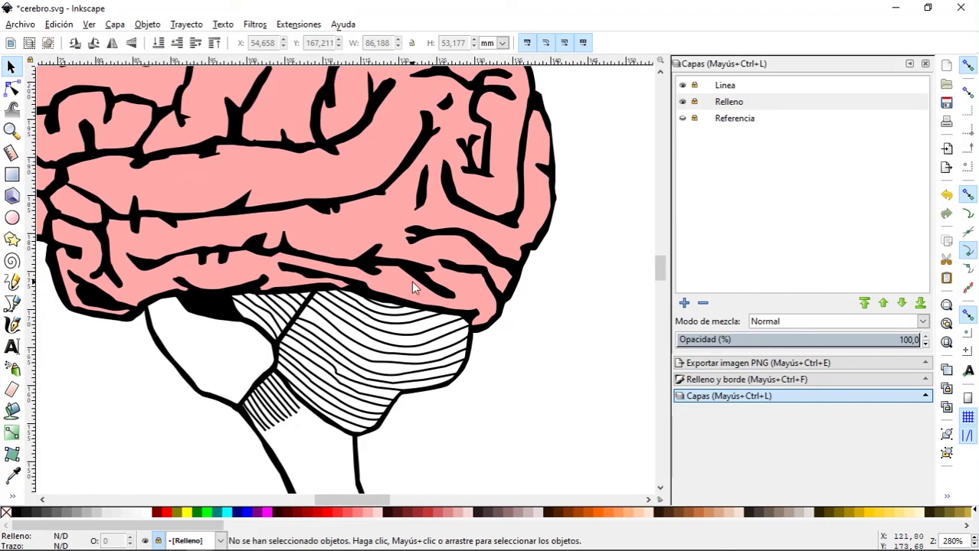
{"action": "scroll", "coordinate": [548, 309], "scroll_direction": "down", "scroll_amount": 1}
{"action": "scroll", "coordinate": [548, 309], "scroll_direction": "left", "scroll_amount": 1}
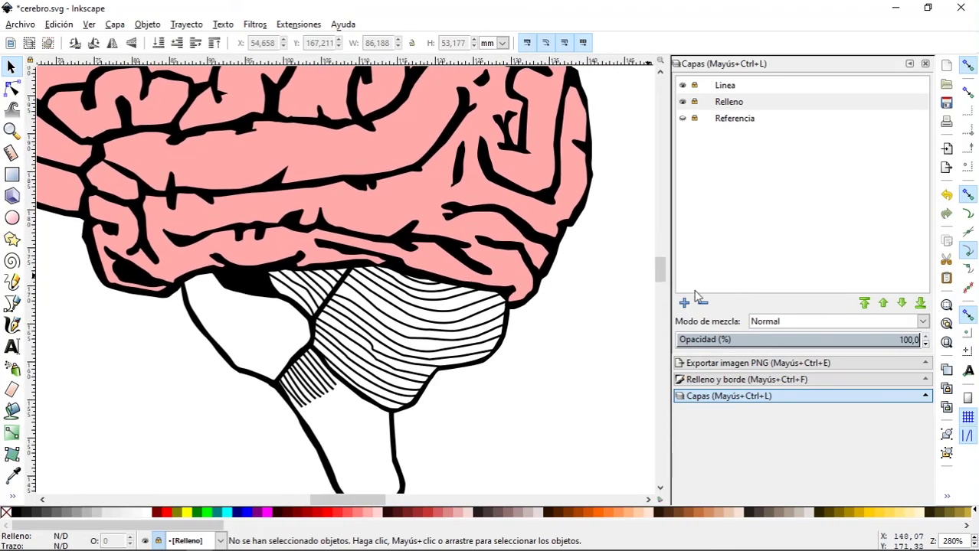
Step: Check the Fill and Stroke stroke settings, then make Relleno the active layer
{"action": "left_click", "coordinate": [729, 380]}
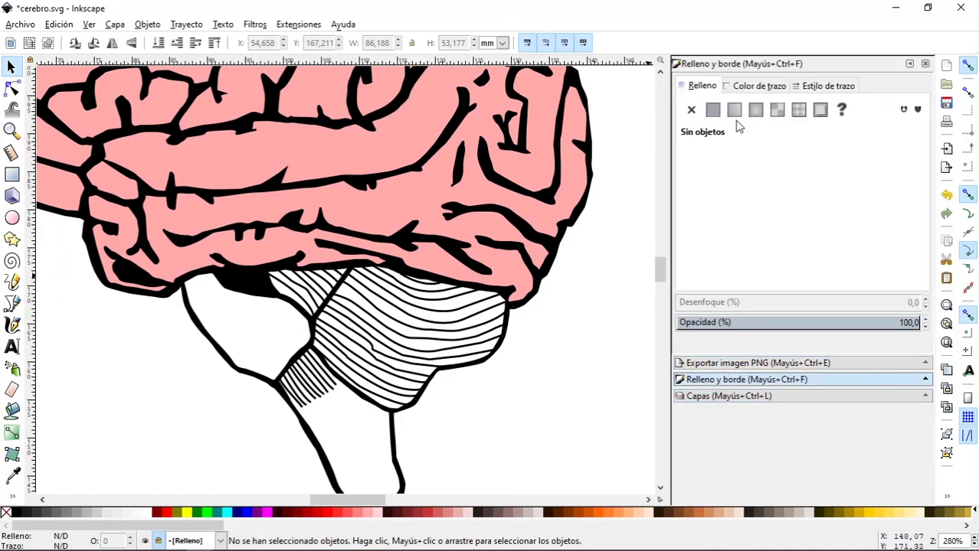
{"action": "left_click", "coordinate": [754, 89]}
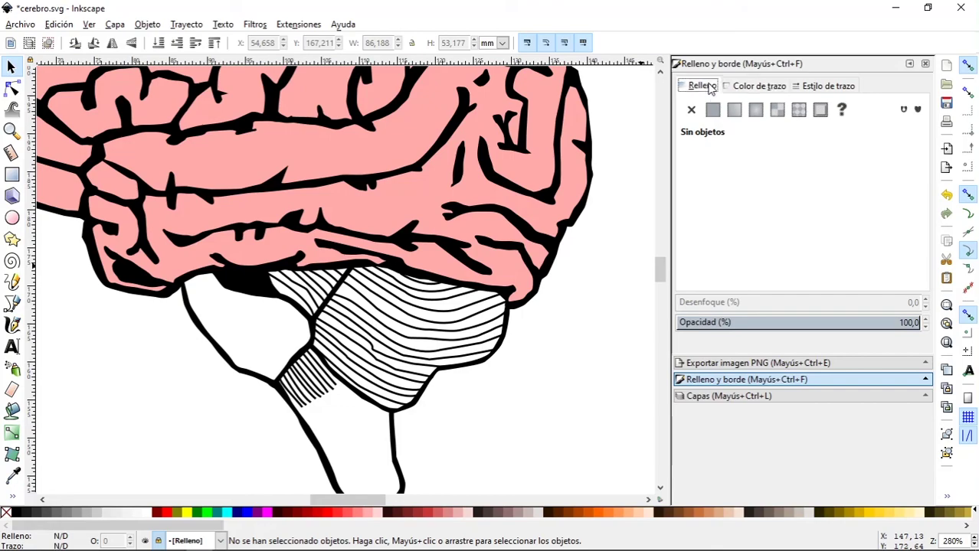
{"action": "left_click", "coordinate": [753, 396]}
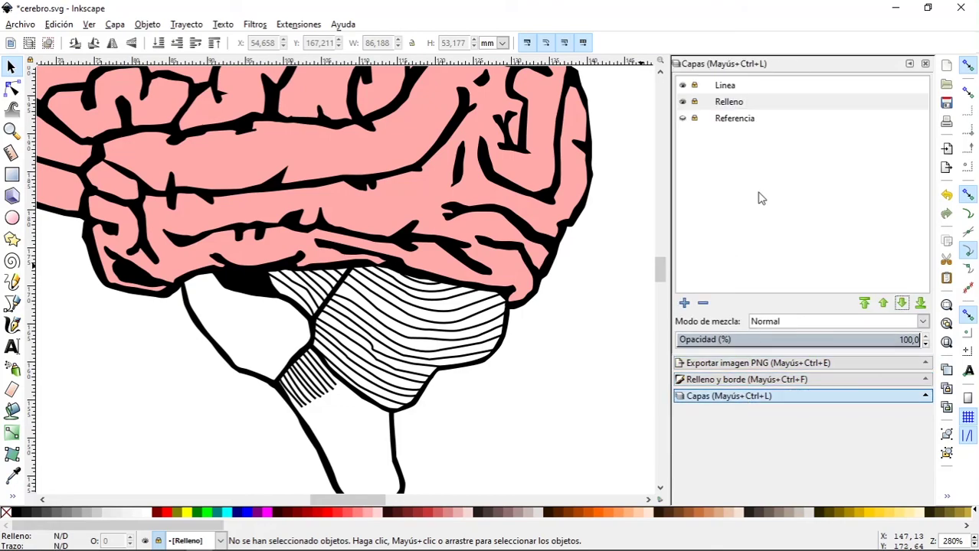
{"action": "left_click", "coordinate": [695, 85]}
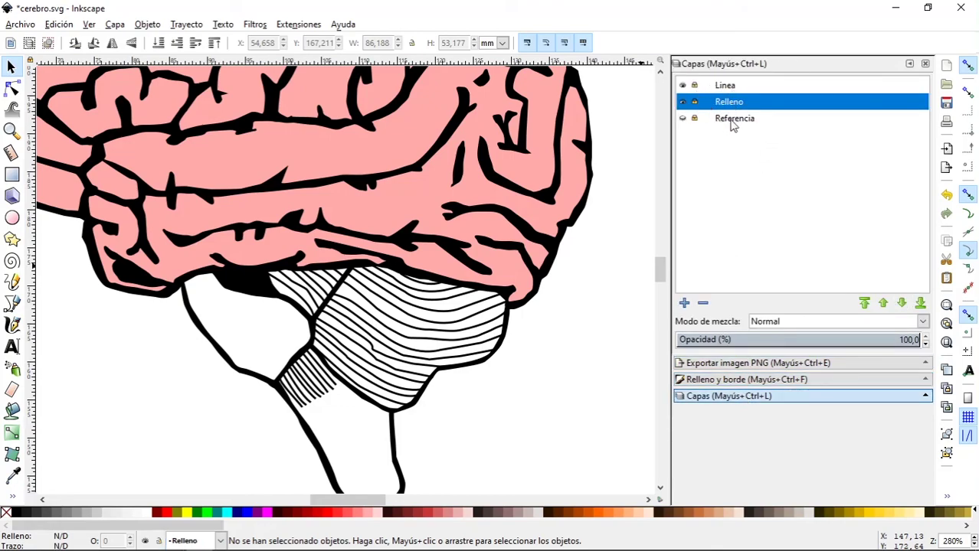
Step: Select the pink brain fill and lower its lightness to L 208 (fba4a4ff)
{"action": "left_click", "coordinate": [490, 198]}
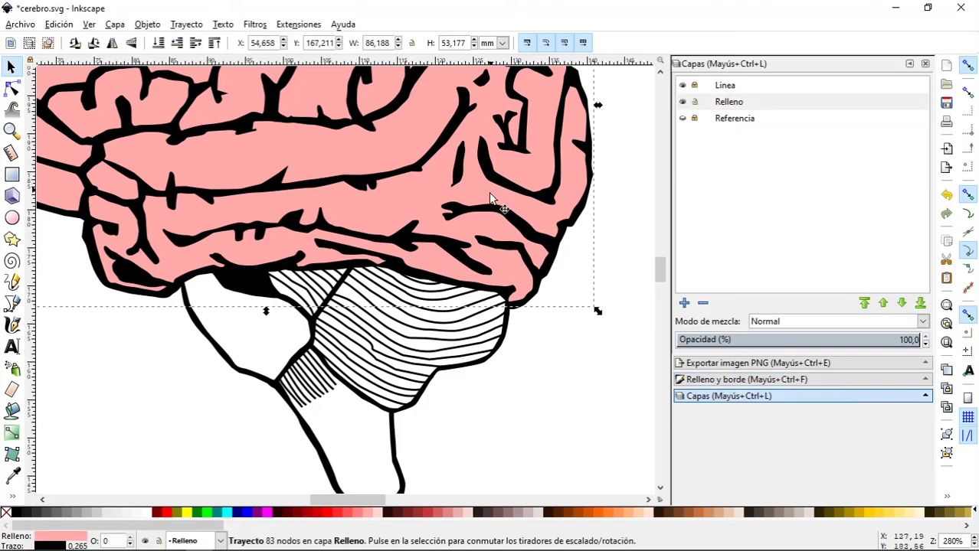
{"action": "left_click", "coordinate": [746, 379]}
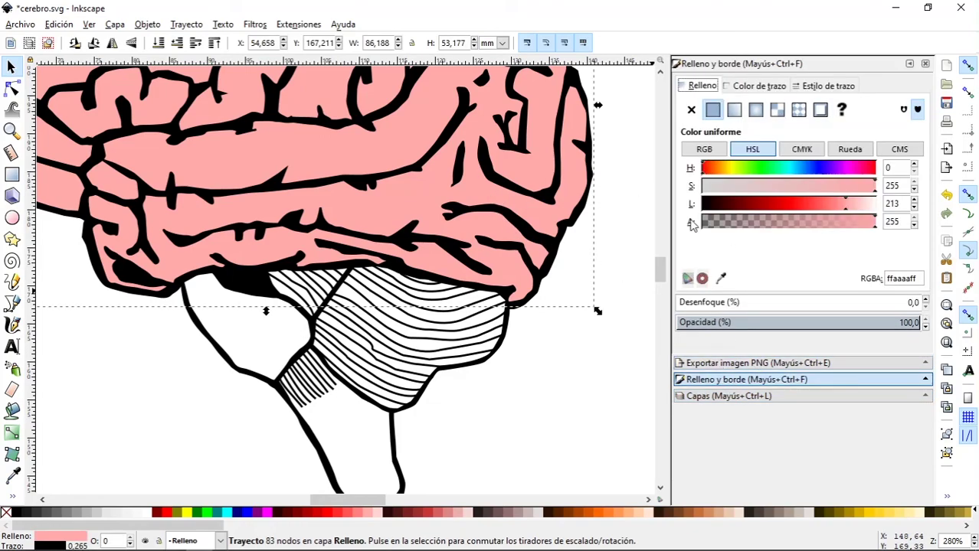
{"action": "scroll", "coordinate": [509, 320], "scroll_direction": "down", "scroll_amount": 1}
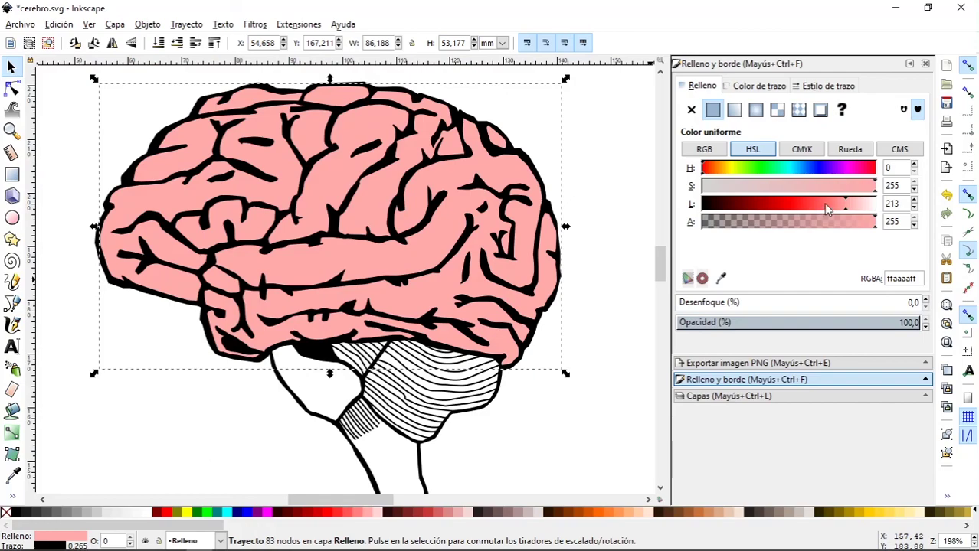
{"action": "mouse_move", "coordinate": [845, 207]}
{"action": "left_mouse_down"}
{"action": "mouse_move", "coordinate": [819, 205]}
{"action": "mouse_move", "coordinate": [843, 207]}
{"action": "mouse_move", "coordinate": [840, 193]}
{"action": "left_mouse_up"}
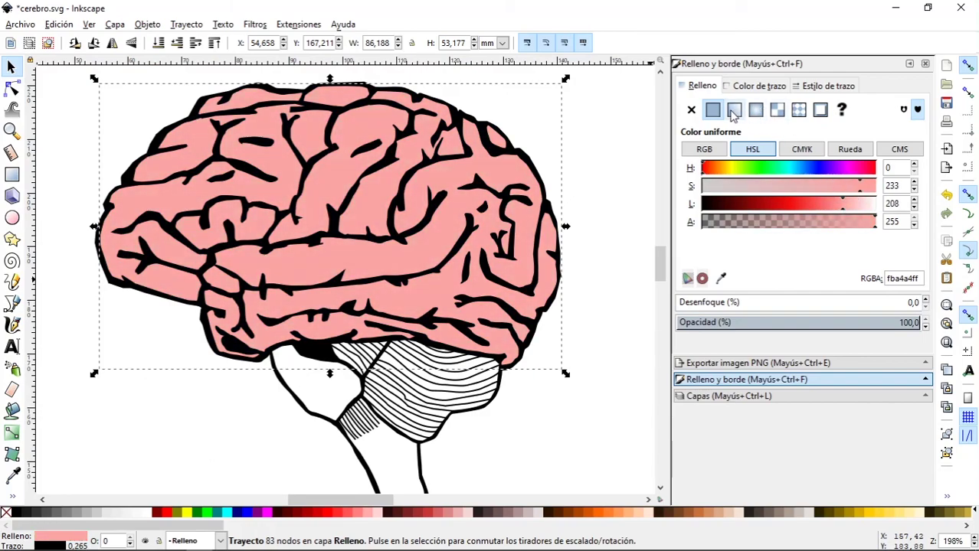
Step: Try radial and linear gradients on the fill, then restore a flat color and deselect
{"action": "left_click", "coordinate": [755, 111]}
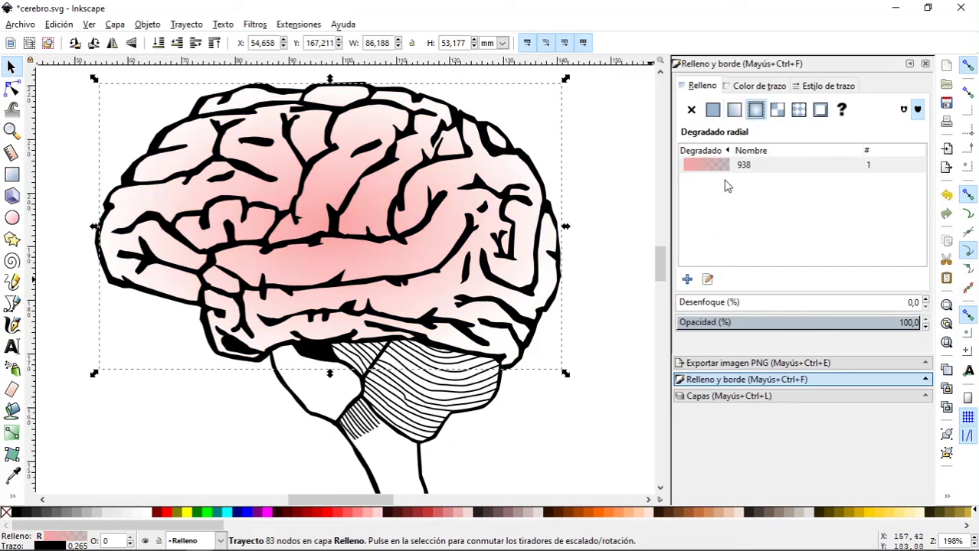
{"action": "left_click", "coordinate": [737, 112]}
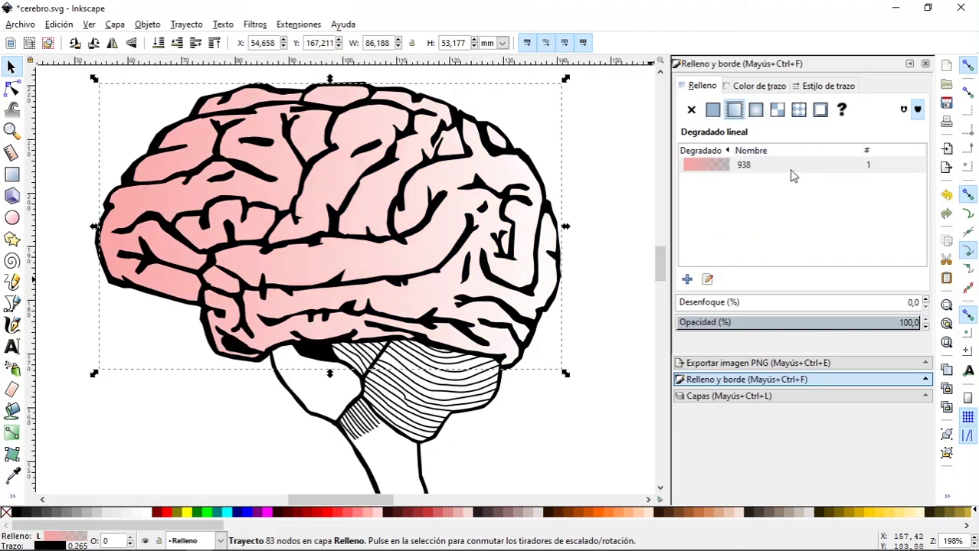
{"action": "left_click", "coordinate": [712, 111]}
{"action": "scroll", "coordinate": [559, 218], "scroll_direction": "down", "scroll_amount": 2}
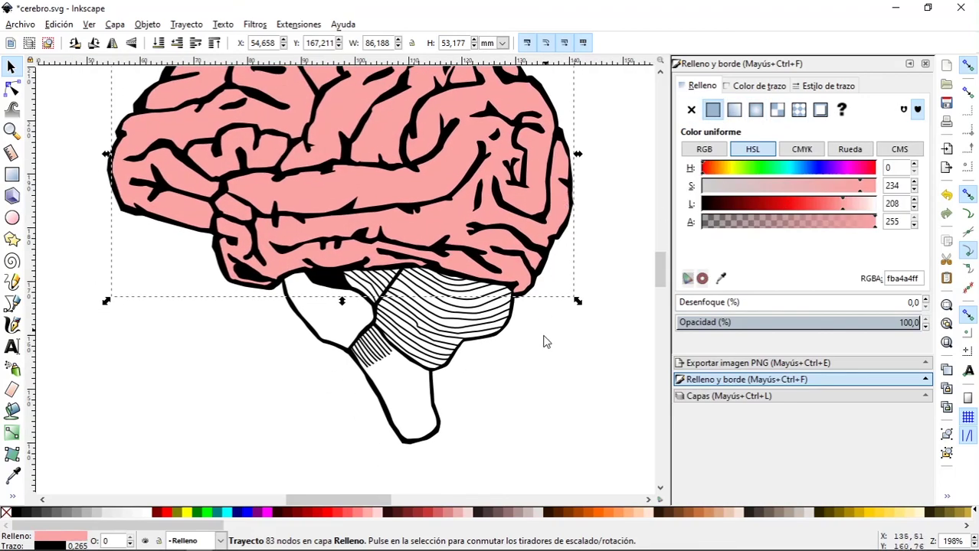
{"action": "left_click", "coordinate": [546, 325]}
{"action": "scroll", "coordinate": [497, 344], "scroll_direction": "up", "scroll_amount": 2}
{"action": "scroll", "coordinate": [459, 368], "scroll_direction": "right", "scroll_amount": 1}
{"action": "scroll", "coordinate": [383, 376], "scroll_direction": "down", "scroll_amount": 2}
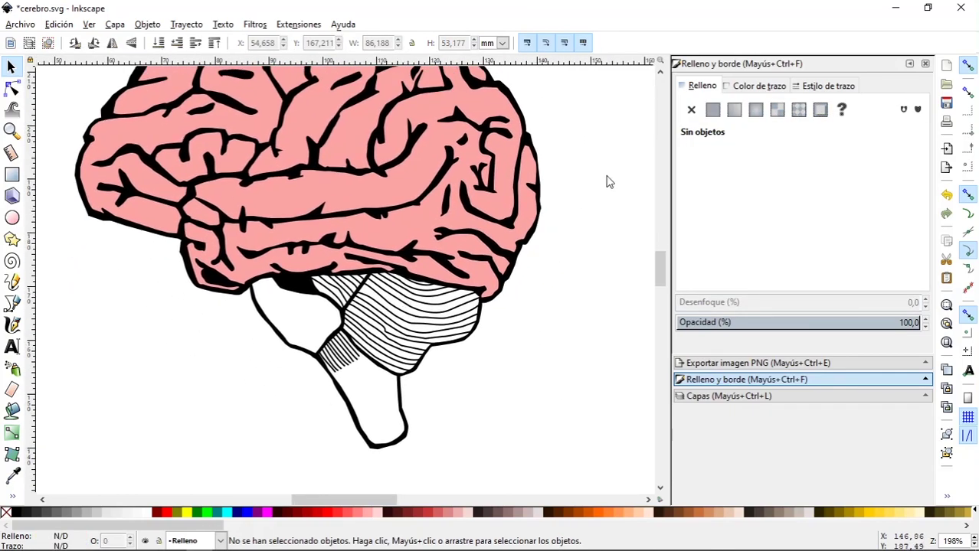
Step: Show the Layers list again and zoom in on the cerebellum
{"action": "left_click", "coordinate": [720, 363]}
{"action": "left_click", "coordinate": [720, 396]}
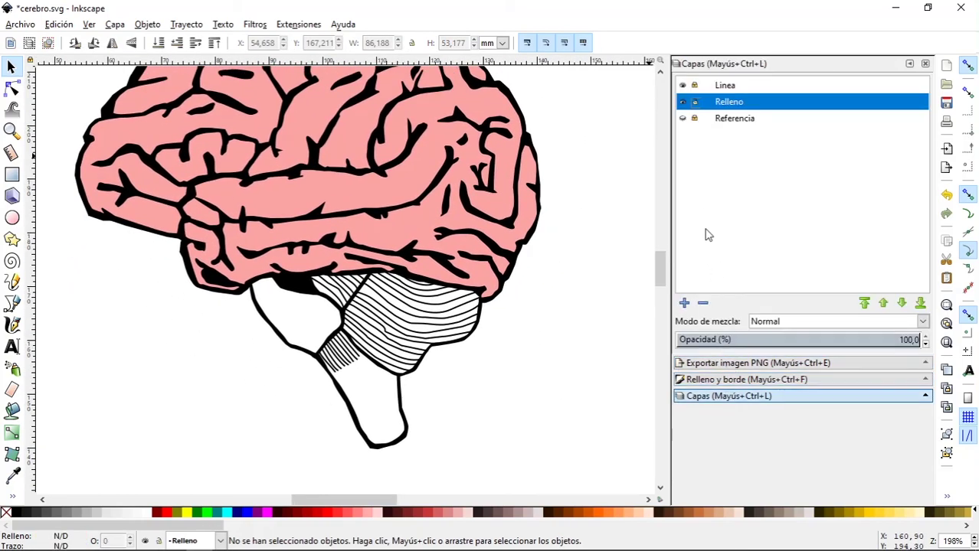
{"action": "scroll", "coordinate": [582, 299], "scroll_direction": "up", "scroll_amount": 2}
{"action": "scroll", "coordinate": [414, 402], "scroll_direction": "up", "scroll_amount": 3}
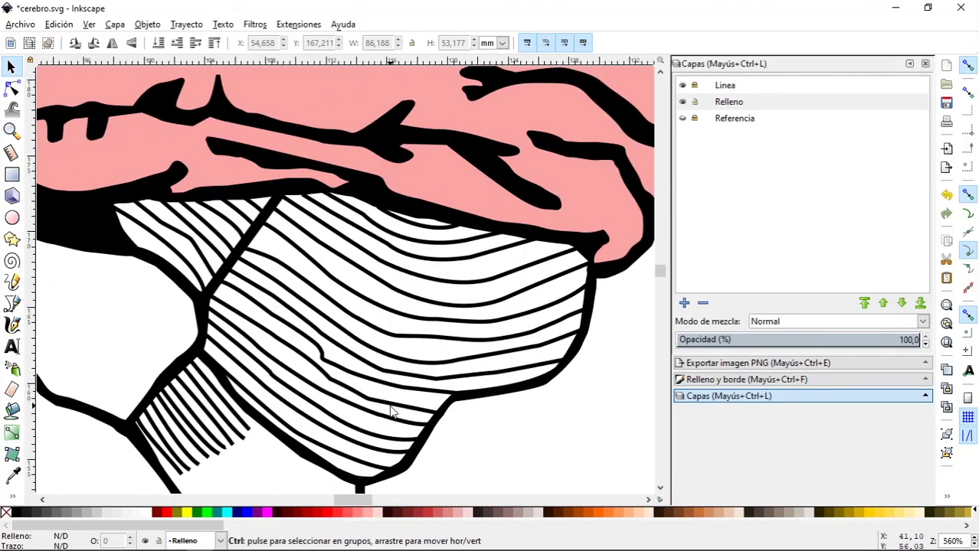
{"action": "scroll", "coordinate": [395, 406], "scroll_direction": "up", "scroll_amount": 1}
{"action": "scroll", "coordinate": [394, 406], "scroll_direction": "down", "scroll_amount": 3}
{"action": "scroll", "coordinate": [406, 334], "scroll_direction": "up", "scroll_amount": 1}
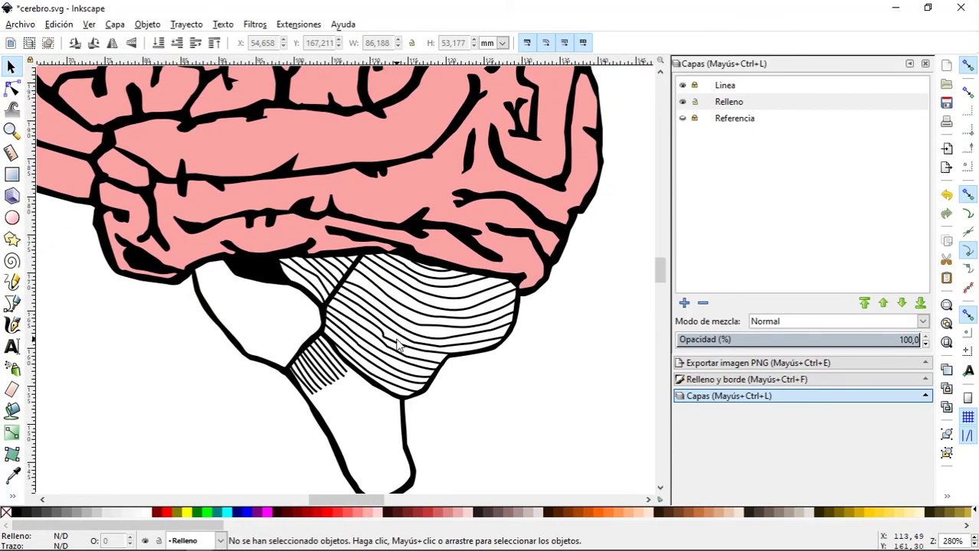
{"action": "scroll", "coordinate": [398, 344], "scroll_direction": "down", "scroll_amount": 2}
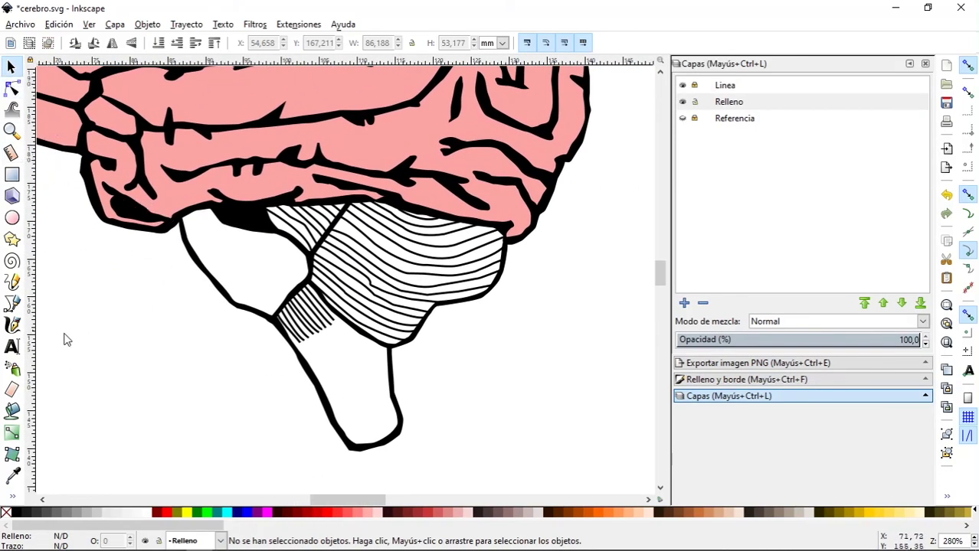
Step: With the Bezier pen, start the cerebellum outline along its lower edge
{"action": "left_click", "coordinate": [13, 325]}
{"action": "left_click", "coordinate": [11, 304]}
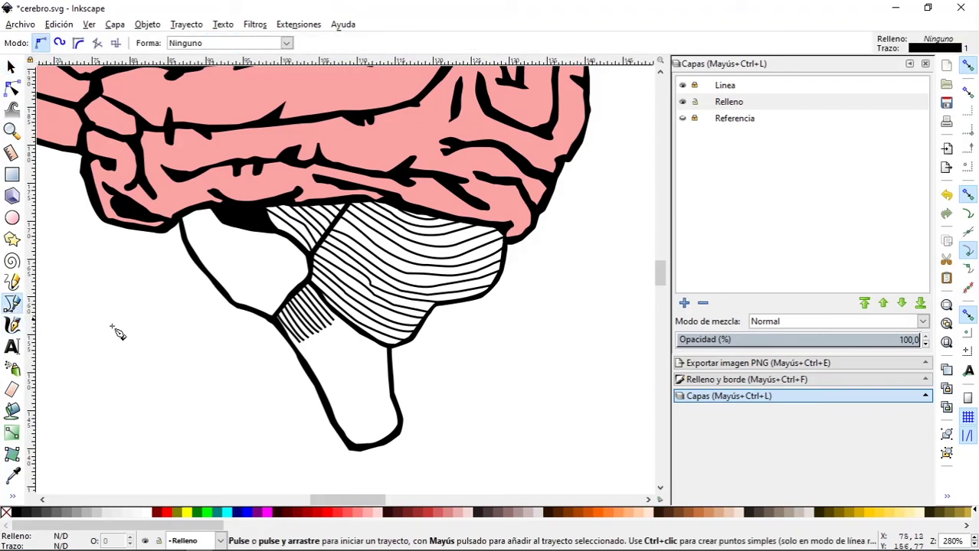
{"action": "scroll", "coordinate": [286, 366], "scroll_direction": "up", "scroll_amount": 2}
{"action": "scroll", "coordinate": [126, 403], "scroll_direction": "up", "scroll_amount": 1}
{"action": "left_click", "coordinate": [304, 390]}
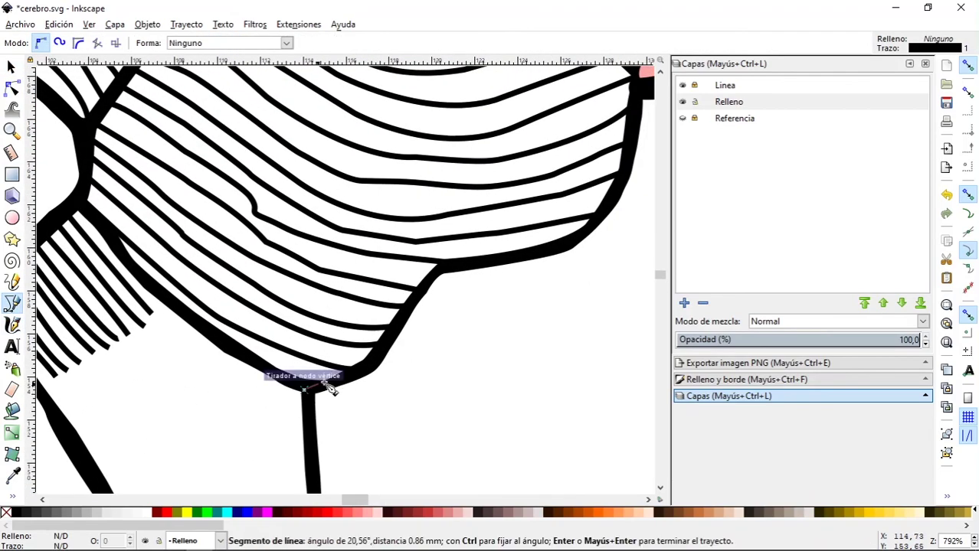
{"action": "left_click_drag", "start_coordinate": [366, 368], "coordinate": [375, 357]}
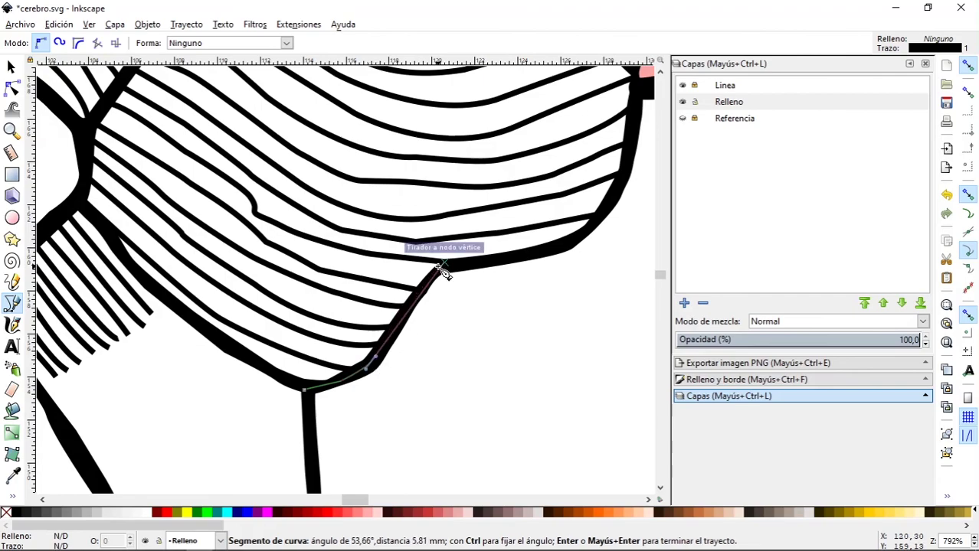
{"action": "scroll", "coordinate": [437, 283], "scroll_direction": "up", "scroll_amount": 3}
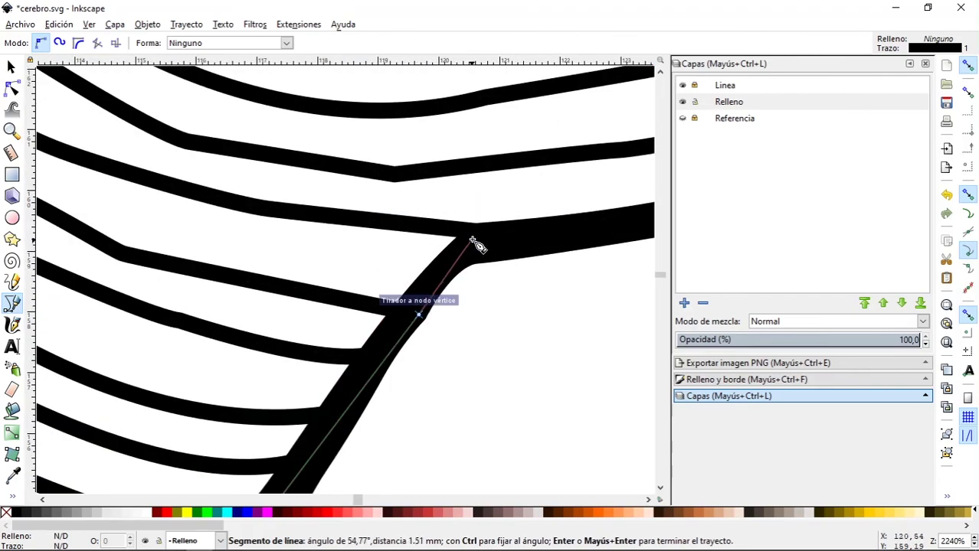
{"action": "left_click", "coordinate": [476, 231]}
{"action": "left_click_drag", "start_coordinate": [529, 233], "coordinate": [567, 246]}
Step: Continue the cerebellum path up the right edge to the top-right corner
{"action": "scroll", "coordinate": [567, 246], "scroll_direction": "right", "scroll_amount": 10}
{"action": "left_click_drag", "start_coordinate": [327, 308], "coordinate": [369, 289]}
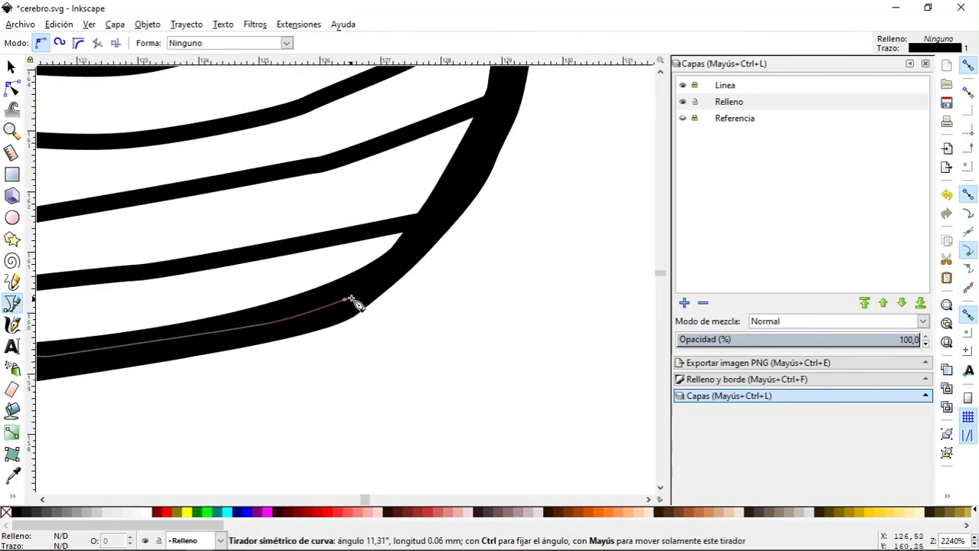
{"action": "scroll", "coordinate": [444, 307], "scroll_direction": "up", "scroll_amount": 5}
{"action": "left_click", "coordinate": [458, 220]}
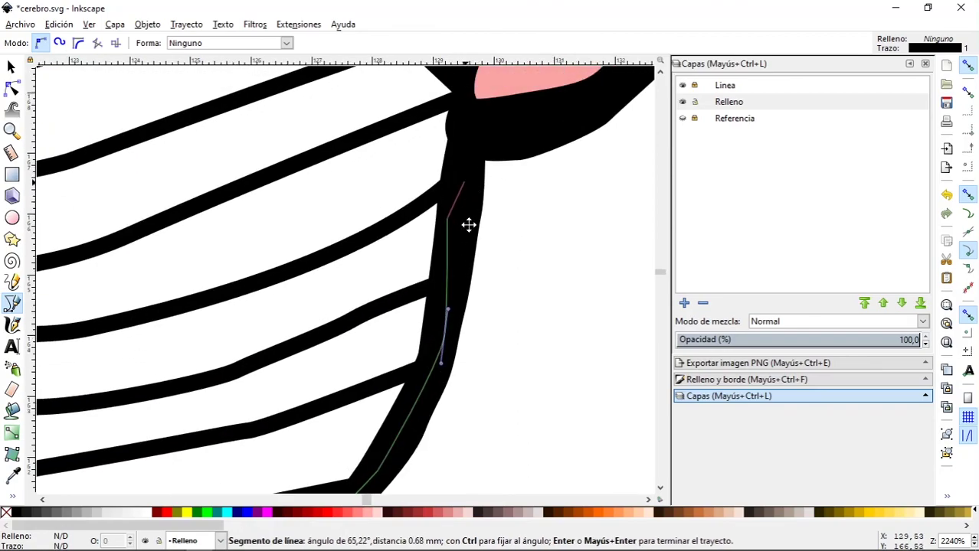
{"action": "scroll", "coordinate": [459, 268], "scroll_direction": "up", "scroll_amount": 4}
{"action": "left_click_drag", "start_coordinate": [426, 317], "coordinate": [441, 285]}
{"action": "left_click", "coordinate": [434, 198]}
{"action": "scroll", "coordinate": [442, 208], "scroll_direction": "up", "scroll_amount": 3}
{"action": "scroll", "coordinate": [442, 207], "scroll_direction": "left", "scroll_amount": 5}
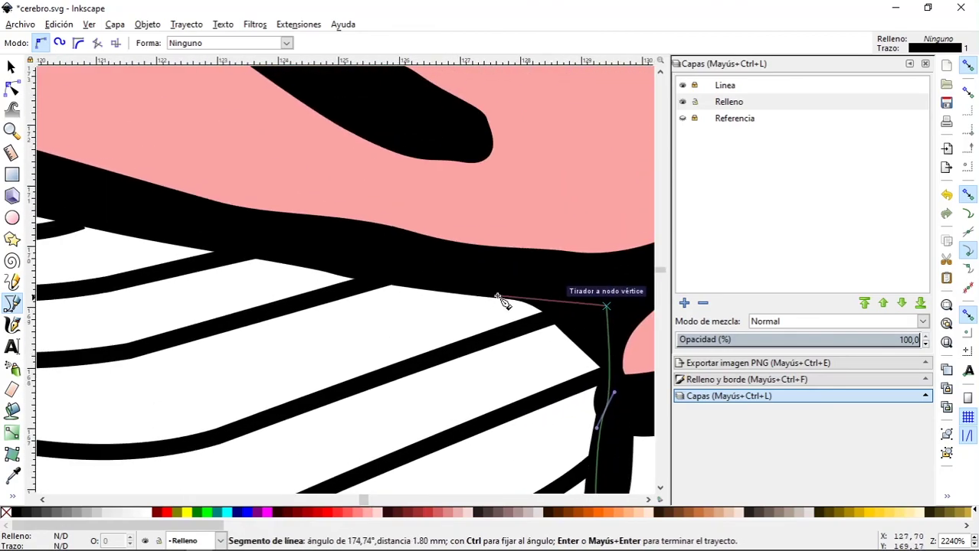
{"action": "scroll", "coordinate": [433, 276], "scroll_direction": "down", "scroll_amount": 1}
{"action": "scroll", "coordinate": [474, 283], "scroll_direction": "down", "scroll_amount": 2}
{"action": "scroll", "coordinate": [475, 284], "scroll_direction": "down", "scroll_amount": 1}
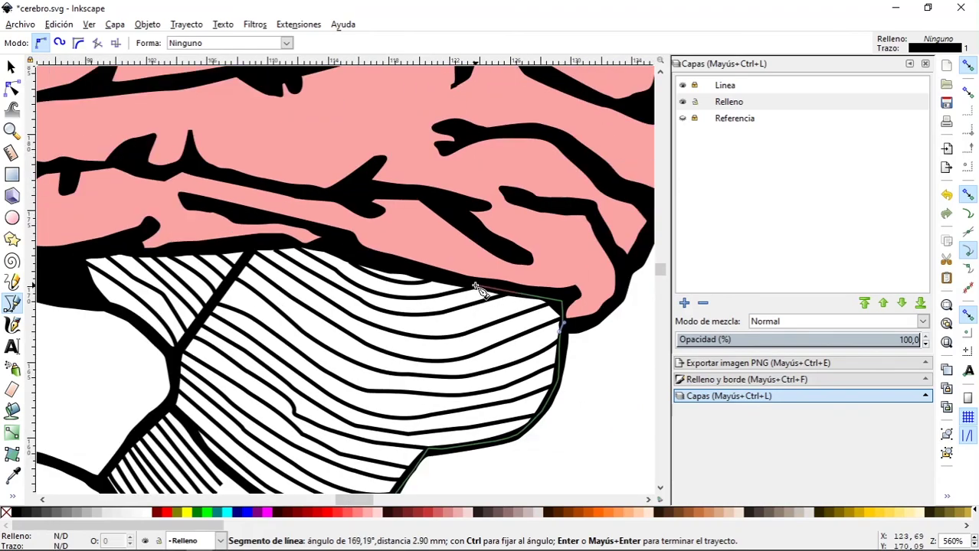
{"action": "scroll", "coordinate": [475, 285], "scroll_direction": "up", "scroll_amount": 2}
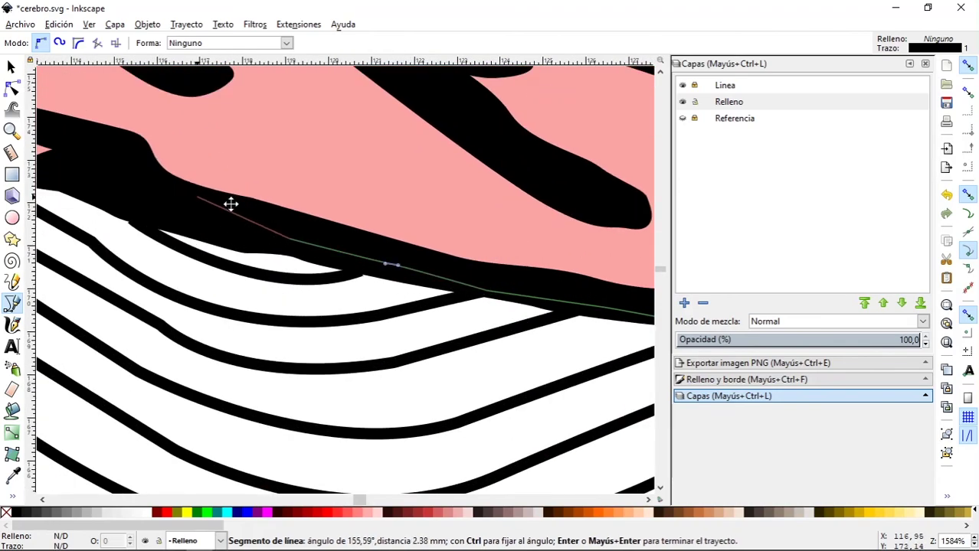
{"action": "scroll", "coordinate": [328, 258], "scroll_direction": "up", "scroll_amount": 1}
Step: Add nodes along the top edge, remove a misplaced one, and follow the dividing diagonal down
{"action": "left_click", "coordinate": [328, 258]}
{"action": "scroll", "coordinate": [164, 271], "scroll_direction": "left", "scroll_amount": 5}
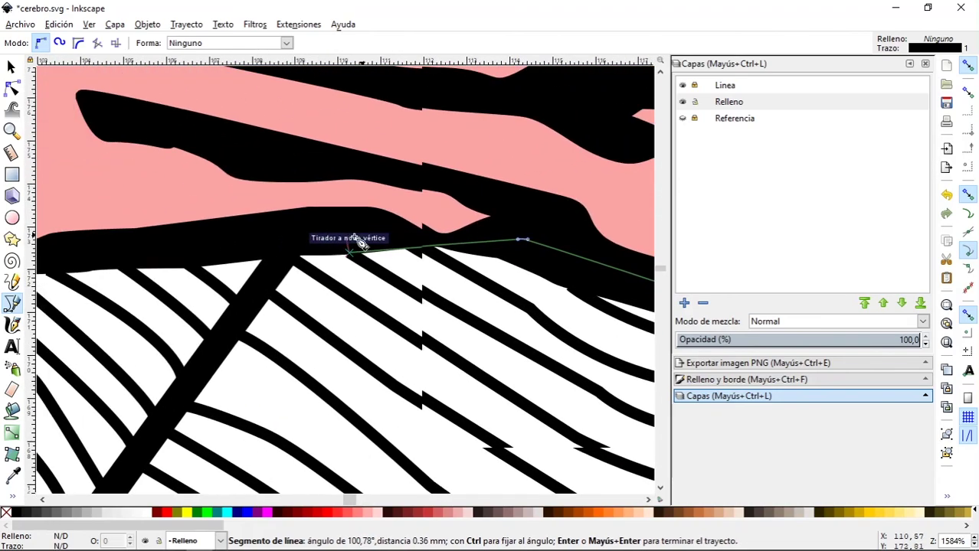
{"action": "left_click", "coordinate": [352, 251]}
{"action": "key", "text": "BackSpace"}
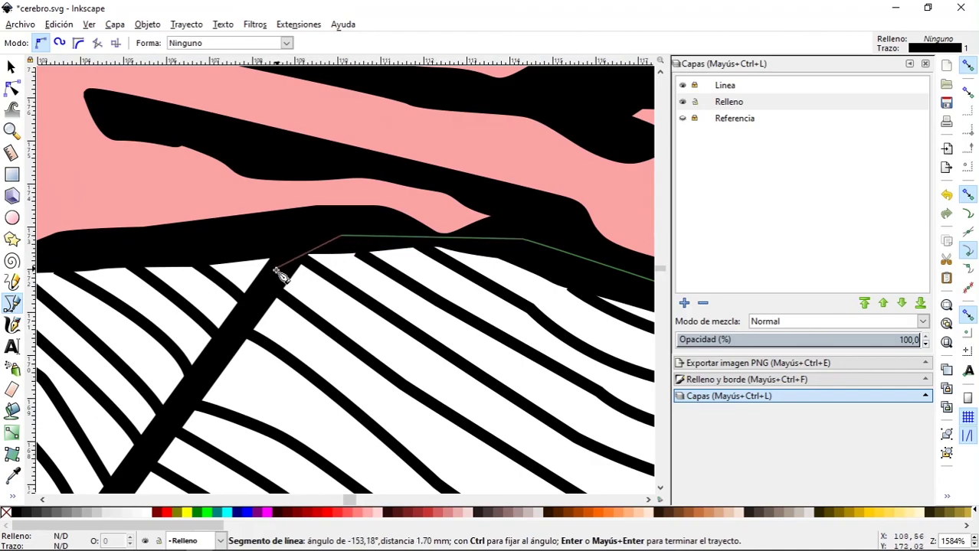
{"action": "scroll", "coordinate": [314, 253], "scroll_direction": "down", "scroll_amount": 4}
{"action": "scroll", "coordinate": [313, 253], "scroll_direction": "left", "scroll_amount": 3}
{"action": "scroll", "coordinate": [344, 249], "scroll_direction": "up", "scroll_amount": 1}
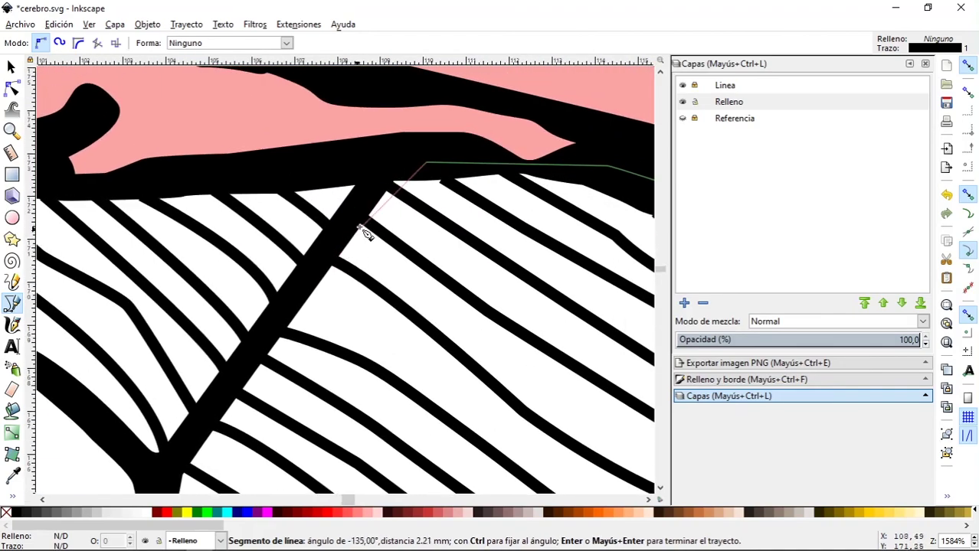
{"action": "scroll", "coordinate": [329, 268], "scroll_direction": "down", "scroll_amount": 5}
{"action": "scroll", "coordinate": [337, 230], "scroll_direction": "left", "scroll_amount": 2}
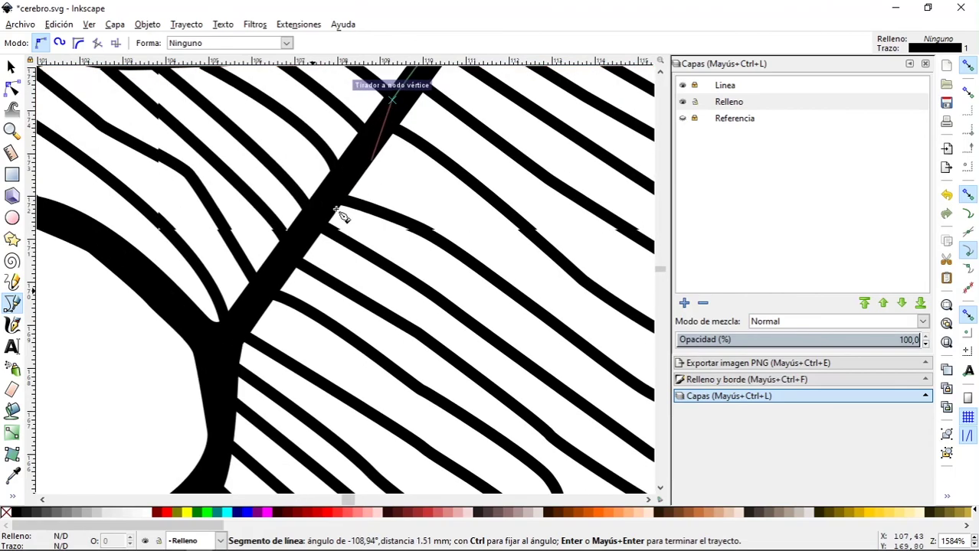
{"action": "left_click", "coordinate": [219, 356]}
{"action": "scroll", "coordinate": [228, 402], "scroll_direction": "down", "scroll_amount": 9}
{"action": "scroll", "coordinate": [228, 402], "scroll_direction": "left", "scroll_amount": 2}
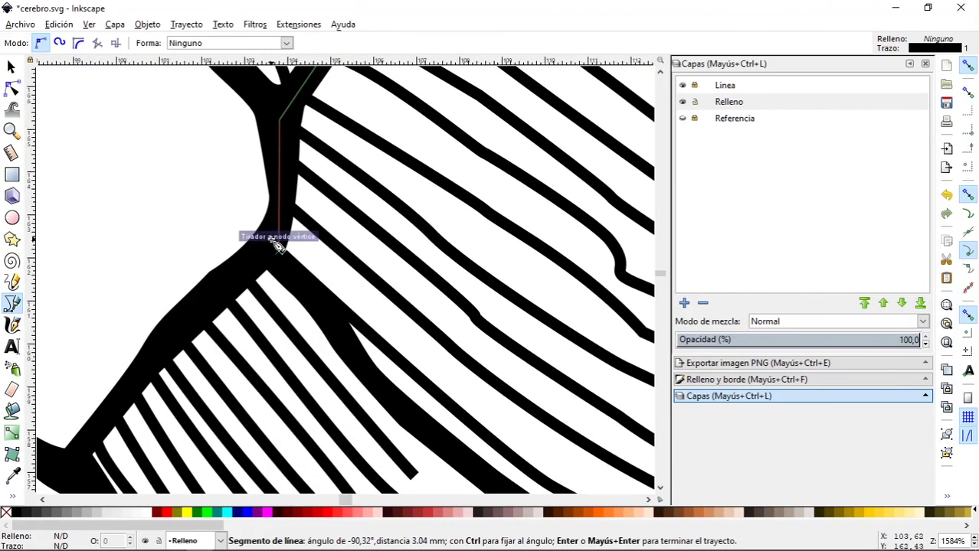
{"action": "left_click", "coordinate": [268, 257]}
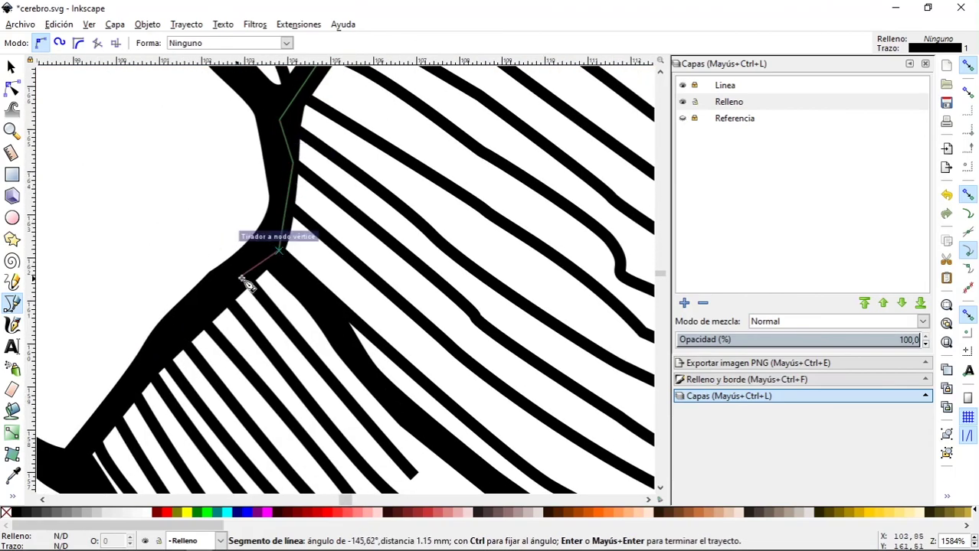
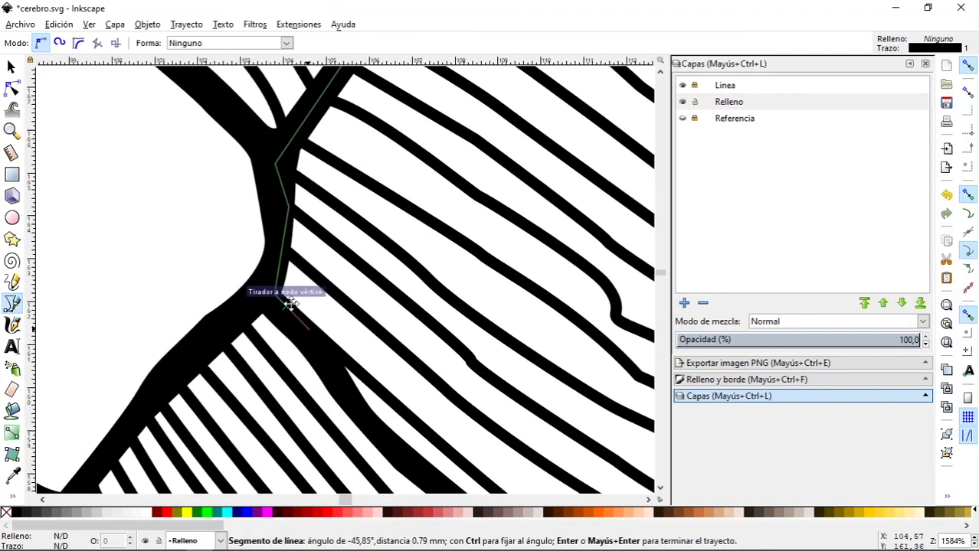
Step: Close the traced Bezier outline around the large hatched cerebellum region on its start node
{"action": "scroll", "coordinate": [283, 291], "scroll_direction": "down", "scroll_amount": 4}
{"action": "scroll", "coordinate": [284, 291], "scroll_direction": "right", "scroll_amount": 2}
{"action": "scroll", "coordinate": [297, 262], "scroll_direction": "down", "scroll_amount": 4}
{"action": "scroll", "coordinate": [297, 262], "scroll_direction": "right", "scroll_amount": 4}
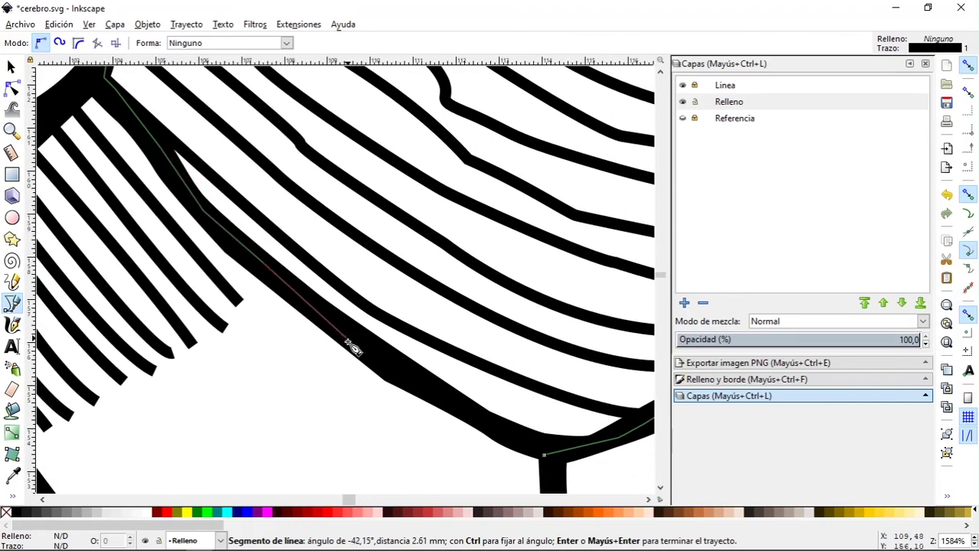
{"action": "scroll", "coordinate": [352, 348], "scroll_direction": "down", "scroll_amount": 2}
{"action": "scroll", "coordinate": [352, 348], "scroll_direction": "right", "scroll_amount": 3}
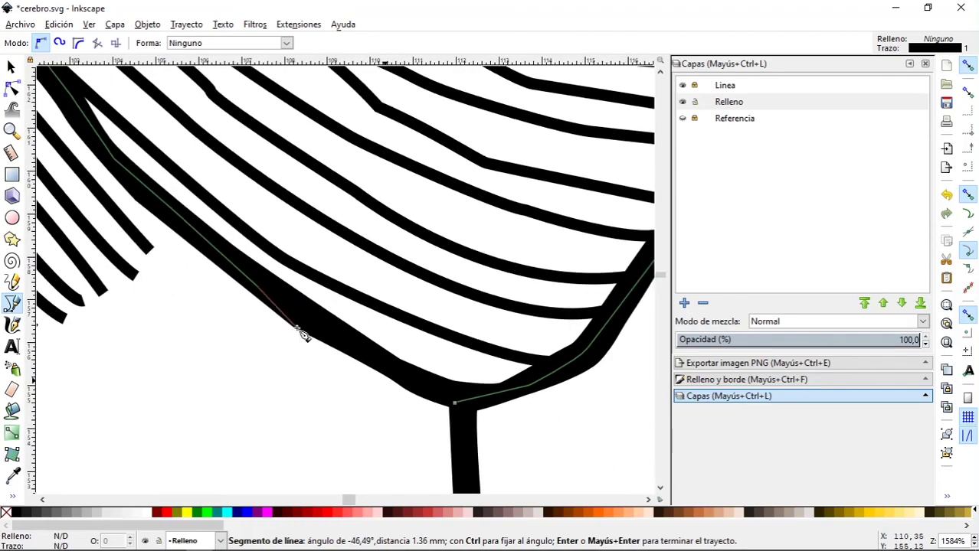
{"action": "left_click", "coordinate": [451, 395]}
{"action": "scroll", "coordinate": [448, 317], "scroll_direction": "down", "scroll_amount": 2, "text": "ctrl"}
{"action": "scroll", "coordinate": [463, 291], "scroll_direction": "down", "scroll_amount": 2, "text": "ctrl"}
{"action": "scroll", "coordinate": [483, 251], "scroll_direction": "up", "scroll_amount": 2}
{"action": "scroll", "coordinate": [482, 251], "scroll_direction": "right", "scroll_amount": 4}
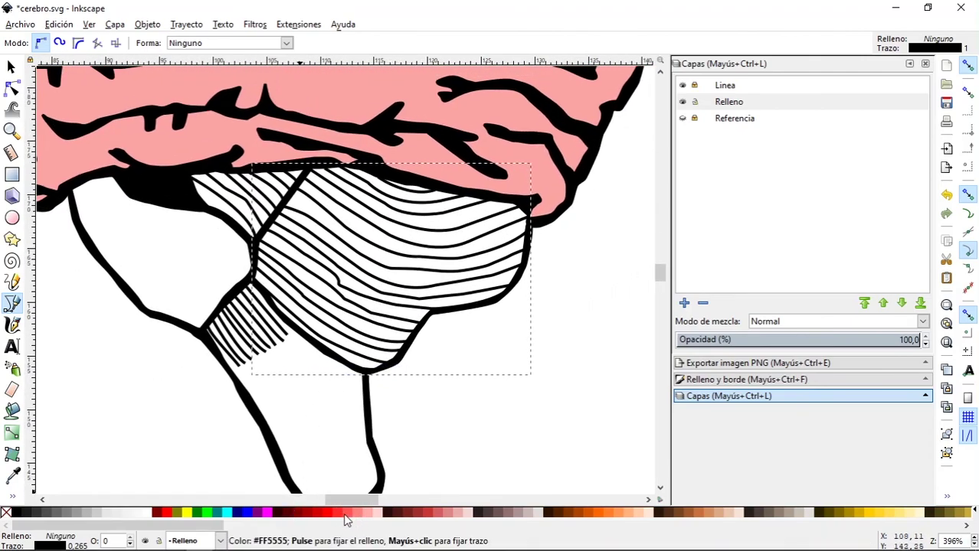
Step: Fill the closed cerebellum shape with dark red, then change it to a lighter muted red
{"action": "left_click", "coordinate": [427, 513]}
{"action": "scroll", "coordinate": [405, 380], "scroll_direction": "up", "scroll_amount": 2}
{"action": "scroll", "coordinate": [406, 380], "scroll_direction": "right", "scroll_amount": 1}
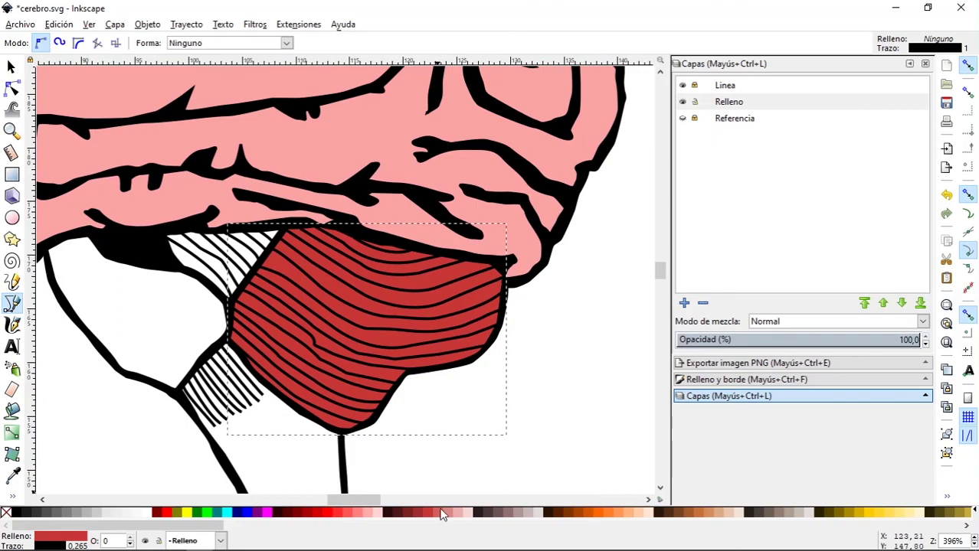
{"action": "left_click", "coordinate": [442, 514]}
{"action": "scroll", "coordinate": [406, 390], "scroll_direction": "up", "scroll_amount": 1}
{"action": "scroll", "coordinate": [405, 391], "scroll_direction": "left", "scroll_amount": 3}
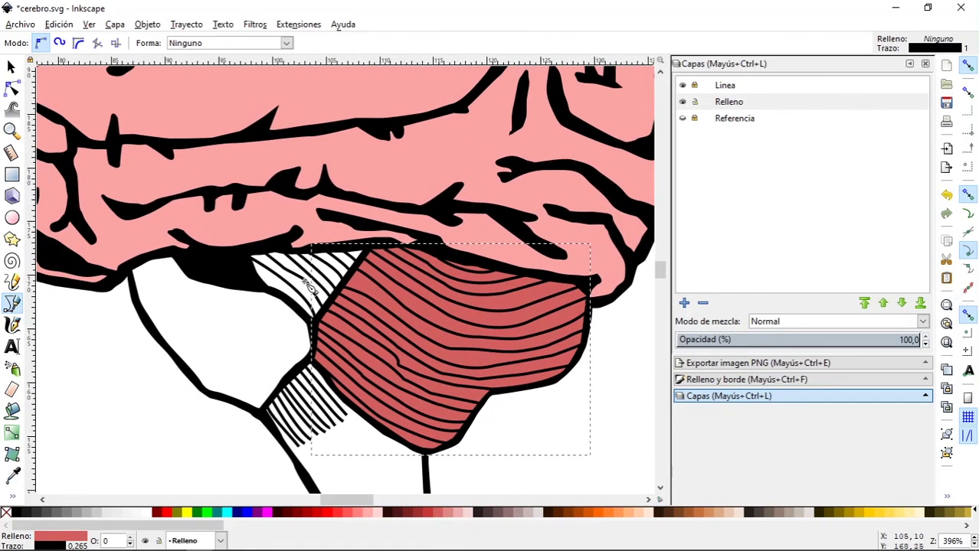
Step: Trace a closed Bezier outline around the small hatched wedge beside the red lobe
{"action": "left_click", "coordinate": [241, 273]}
{"action": "left_click", "coordinate": [225, 255]}
{"action": "scroll", "coordinate": [273, 254], "scroll_direction": "up", "scroll_amount": 3}
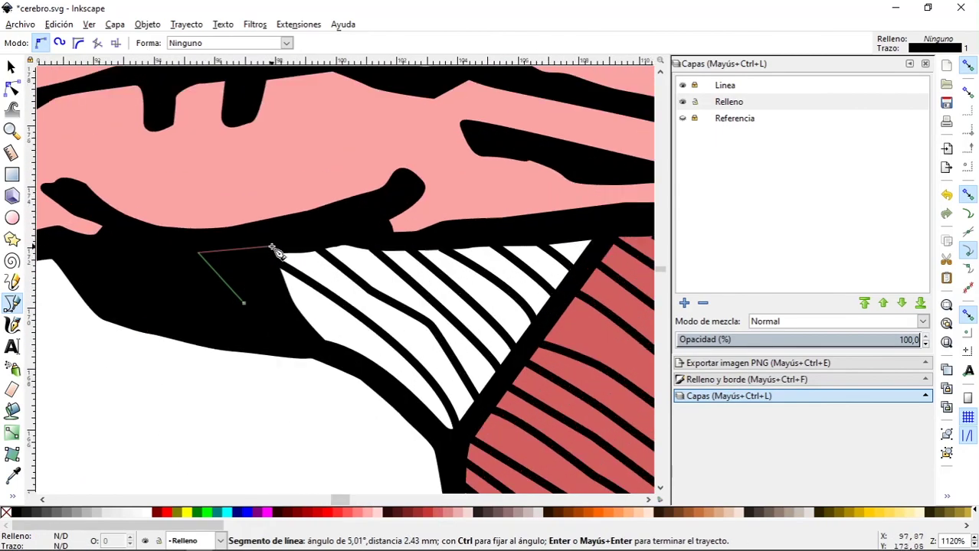
{"action": "left_click", "coordinate": [350, 223]}
{"action": "left_click", "coordinate": [538, 242]}
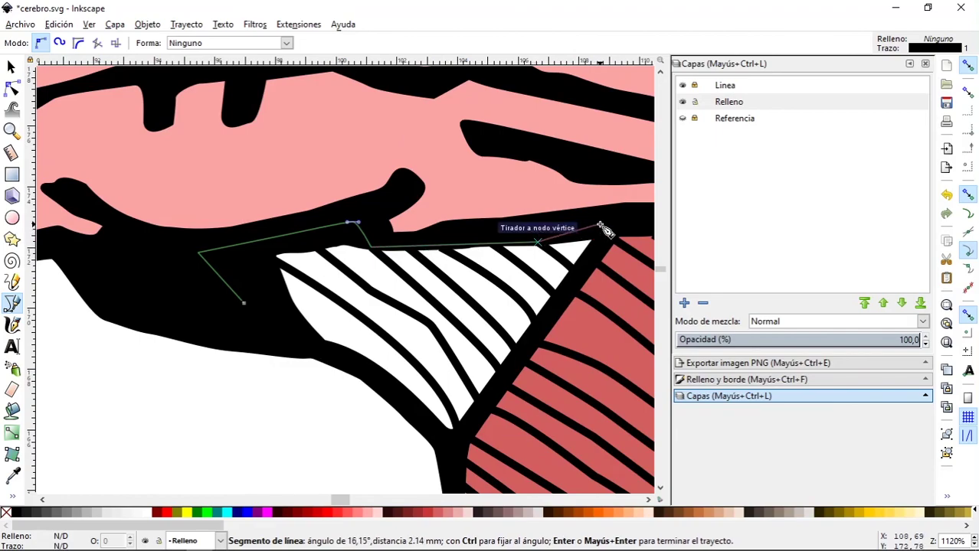
{"action": "left_click", "coordinate": [602, 233]}
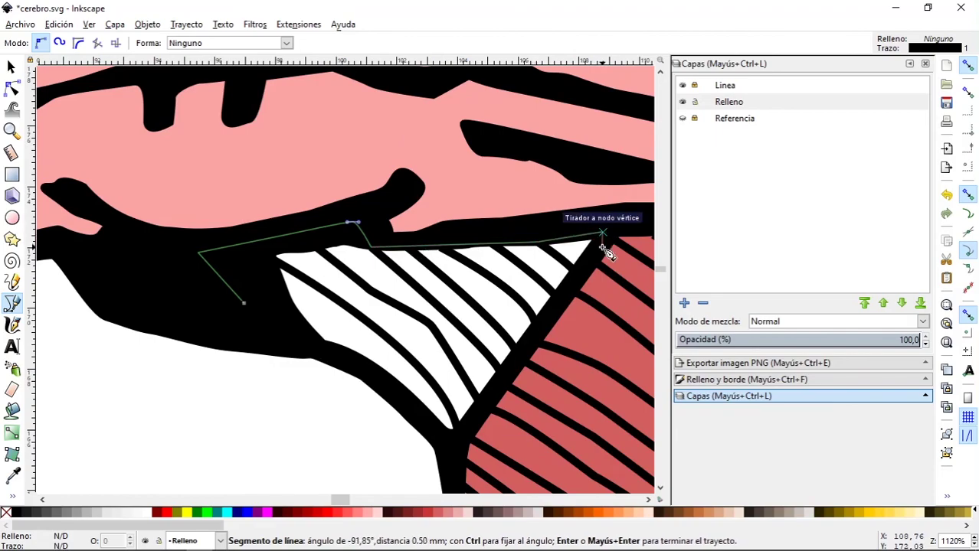
{"action": "left_click", "coordinate": [452, 452]}
{"action": "left_click", "coordinate": [410, 412]}
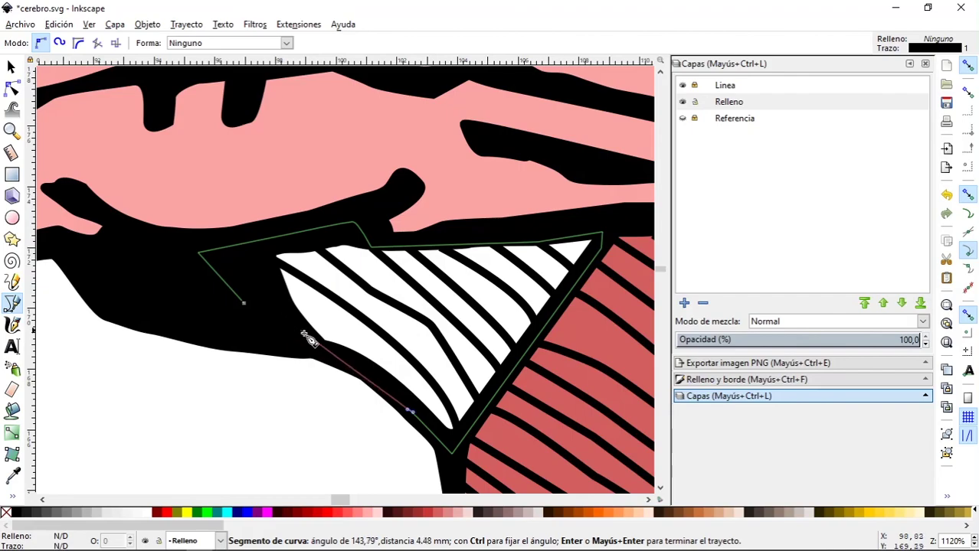
{"action": "left_click", "coordinate": [306, 339]}
{"action": "left_click", "coordinate": [243, 303]}
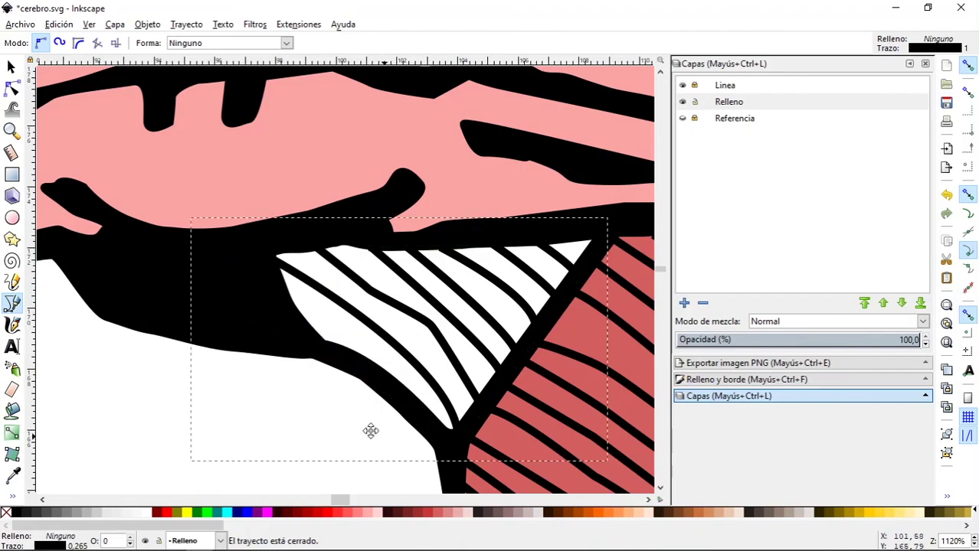
Step: Fill the wedge with a muted mauve-brown from the palette
{"action": "left_click", "coordinate": [495, 512]}
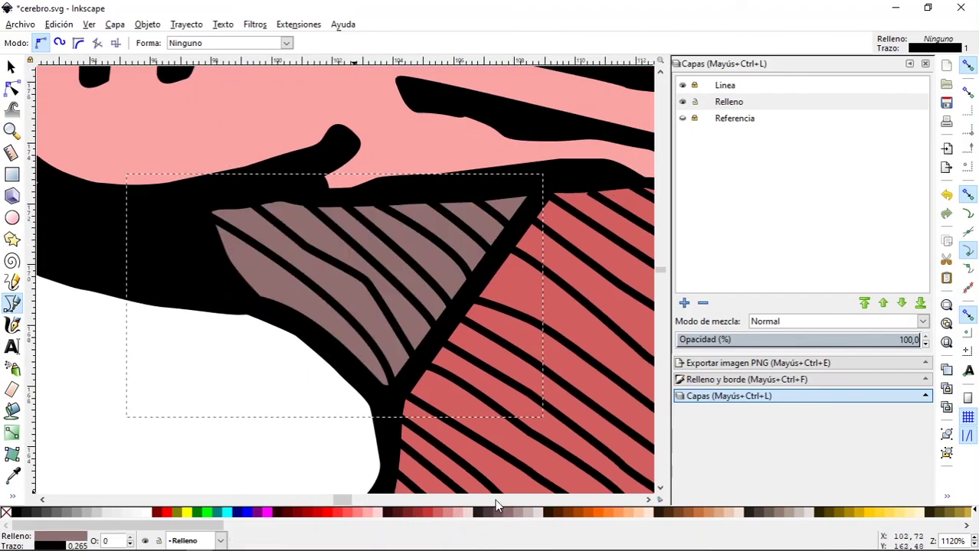
{"action": "scroll", "coordinate": [415, 392], "scroll_direction": "up", "scroll_amount": 1, "text": "ctrl"}
{"action": "scroll", "coordinate": [405, 375], "scroll_direction": "down", "scroll_amount": 2, "text": "ctrl"}
{"action": "scroll", "coordinate": [389, 338], "scroll_direction": "down", "scroll_amount": 2, "text": "ctrl"}
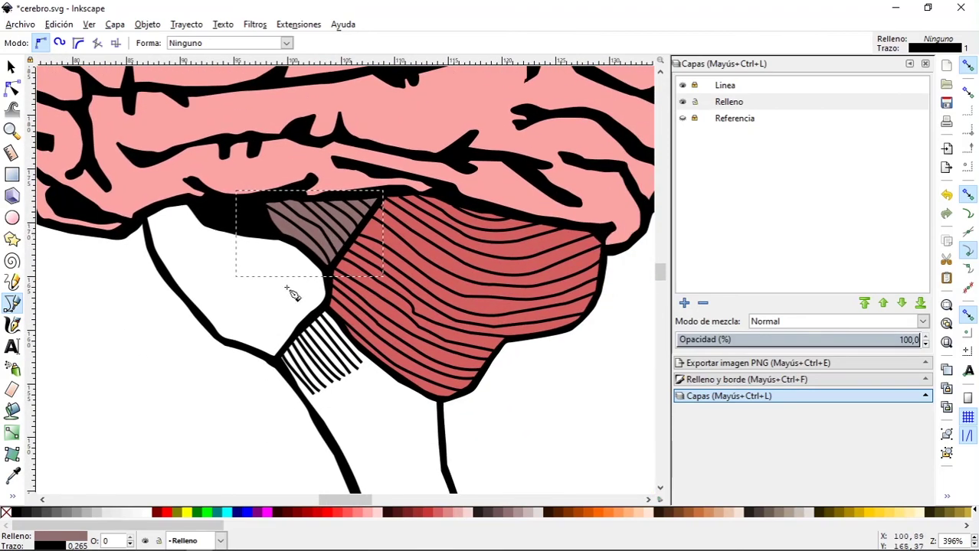
{"action": "scroll", "coordinate": [280, 360], "scroll_direction": "up", "scroll_amount": 2, "text": "ctrl"}
Step: Deselect the wedge and start a new path along the comb-striped band
{"action": "key", "text": "Escape"}
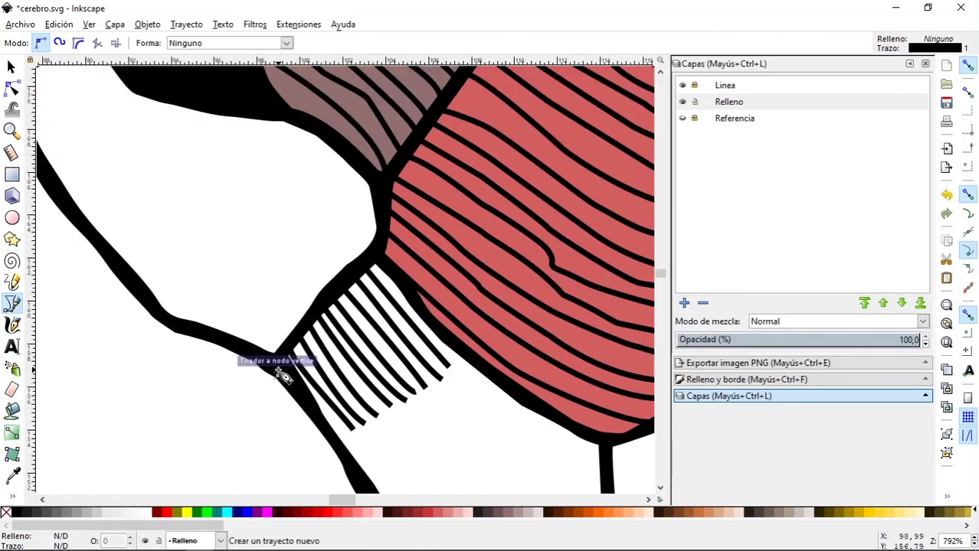
{"action": "left_click", "coordinate": [277, 373]}
{"action": "scroll", "coordinate": [284, 358], "scroll_direction": "up", "scroll_amount": 2, "text": "ctrl"}
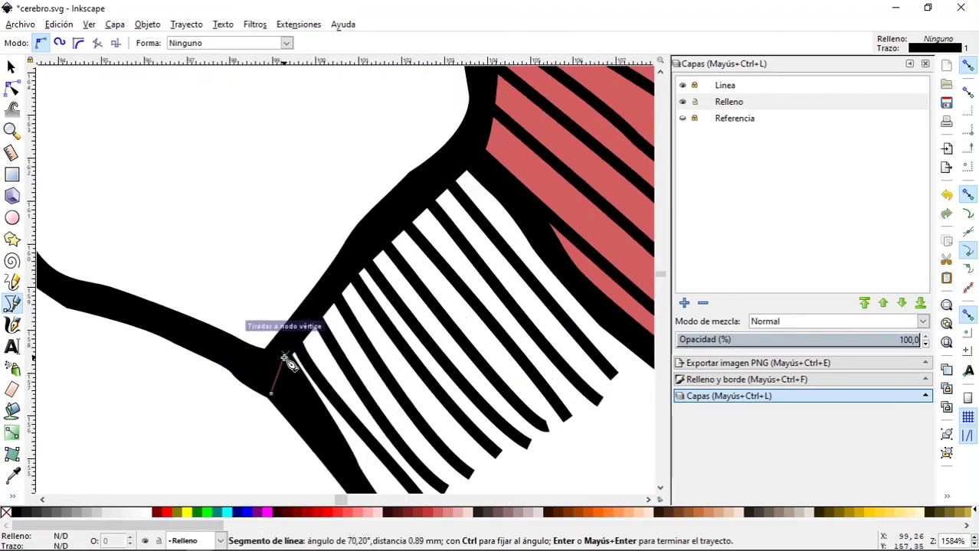
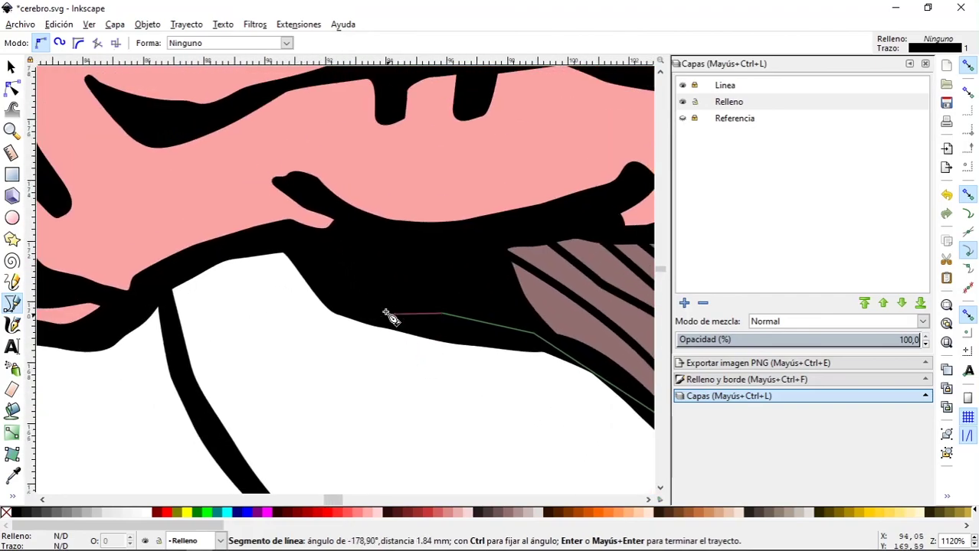
Step: Trace a closed pen shape around the white area under the brain's underside
{"action": "left_click", "coordinate": [219, 250]}
{"action": "left_click", "coordinate": [166, 282]}
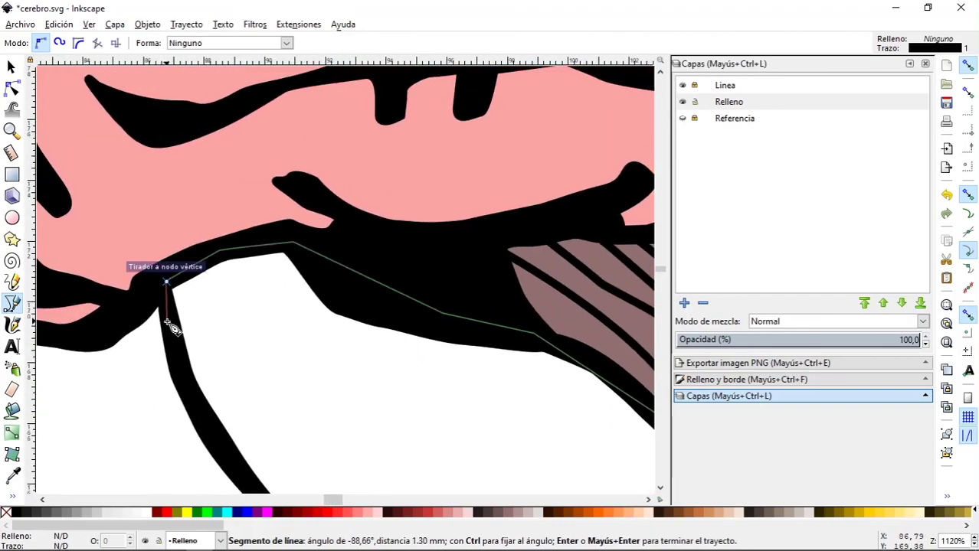
{"action": "left_click", "coordinate": [192, 408]}
{"action": "scroll", "coordinate": [150, 214], "scroll_direction": "down", "scroll_amount": 8}
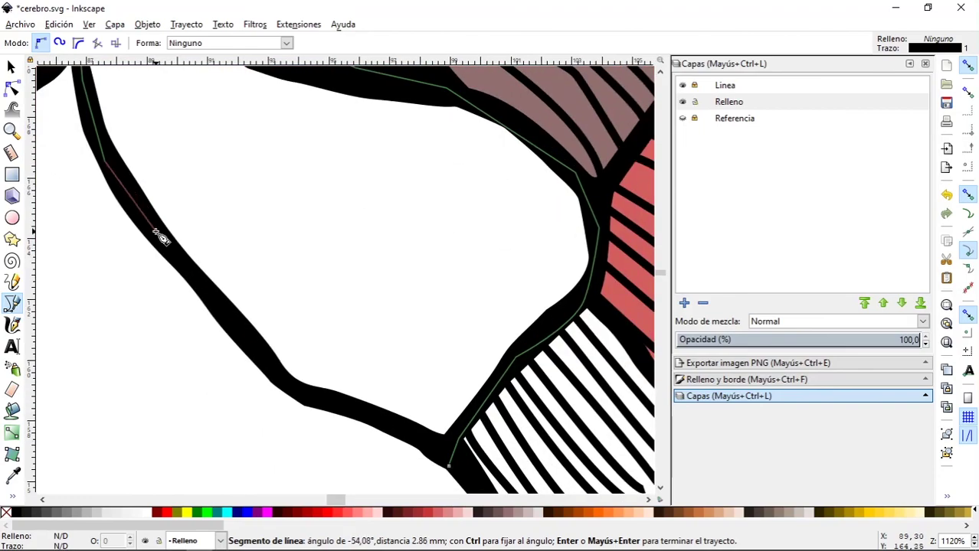
{"action": "left_click", "coordinate": [264, 354]}
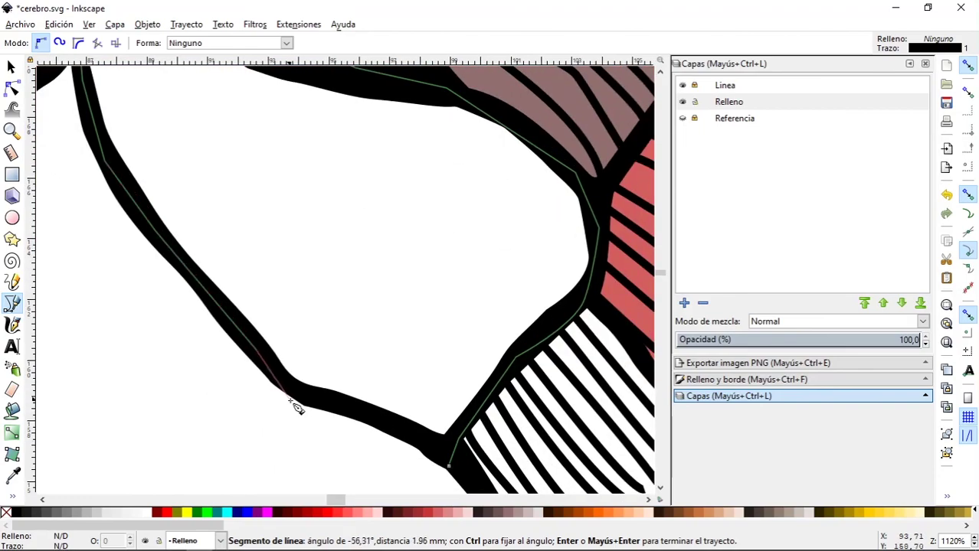
{"action": "left_click", "coordinate": [353, 414]}
{"action": "left_click", "coordinate": [449, 465]}
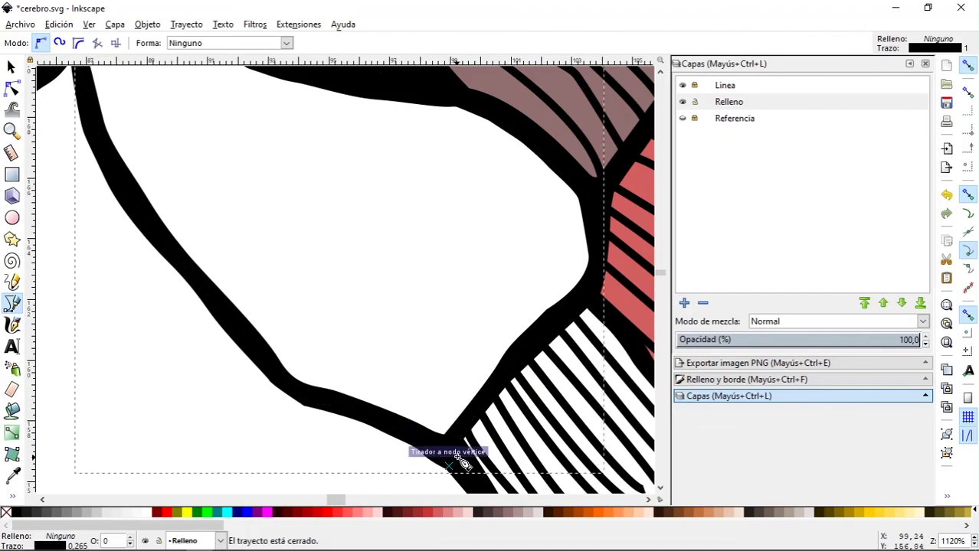
Step: Fill the new shape with grey-brown #AC9393 and zoom out to view the whole brain
{"action": "key", "text": "minus"}
{"action": "key", "text": "minus"}
{"action": "key", "text": "minus"}
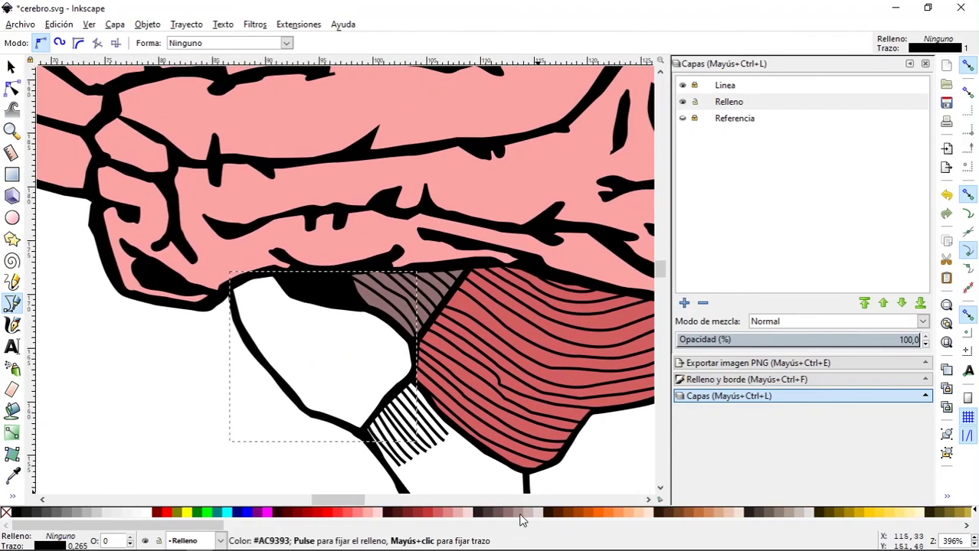
{"action": "left_click", "coordinate": [520, 520]}
{"action": "scroll", "coordinate": [420, 366], "scroll_direction": "up", "scroll_amount": 3}
{"action": "key", "text": "minus"}
{"action": "key", "text": "minus"}
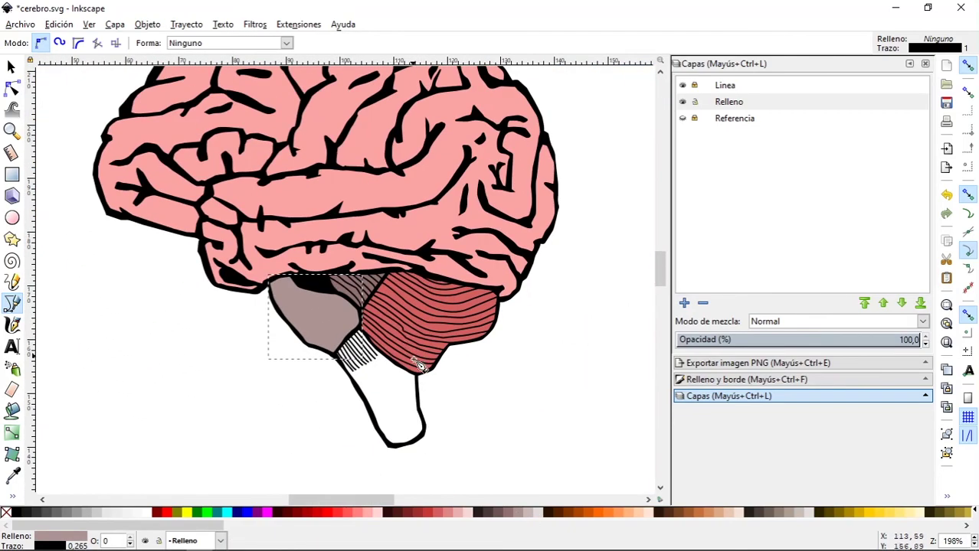
{"action": "scroll", "coordinate": [420, 366], "scroll_direction": "up", "scroll_amount": 1}
{"action": "scroll", "coordinate": [337, 368], "scroll_direction": "down", "scroll_amount": 1}
{"action": "scroll", "coordinate": [299, 337], "scroll_direction": "up", "scroll_amount": 1}
Step: Pen-trace an open path down the brainstem's left edge and along its bottom curve
{"action": "scroll", "coordinate": [291, 371], "scroll_direction": "up", "scroll_amount": 2}
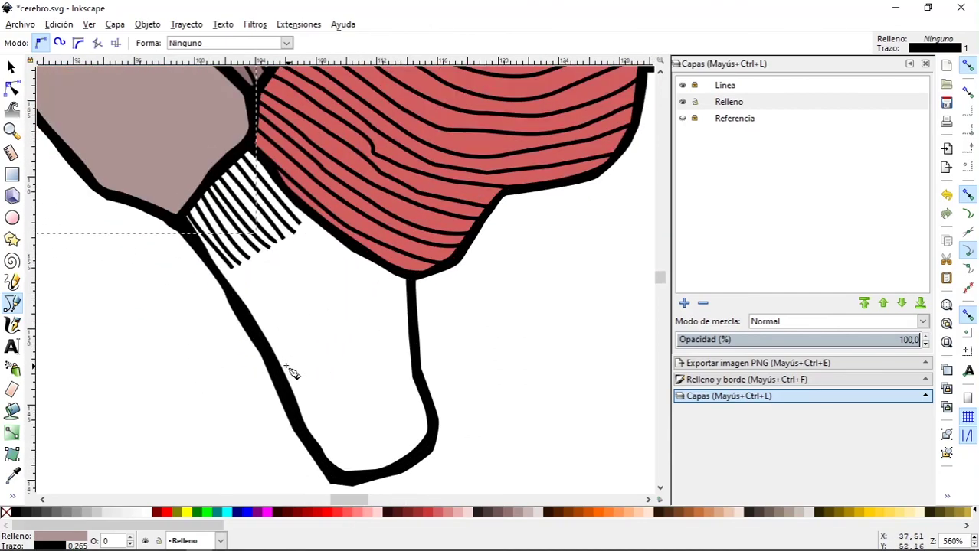
{"action": "left_click", "coordinate": [182, 227]}
{"action": "scroll", "coordinate": [223, 289], "scroll_direction": "up", "scroll_amount": 2}
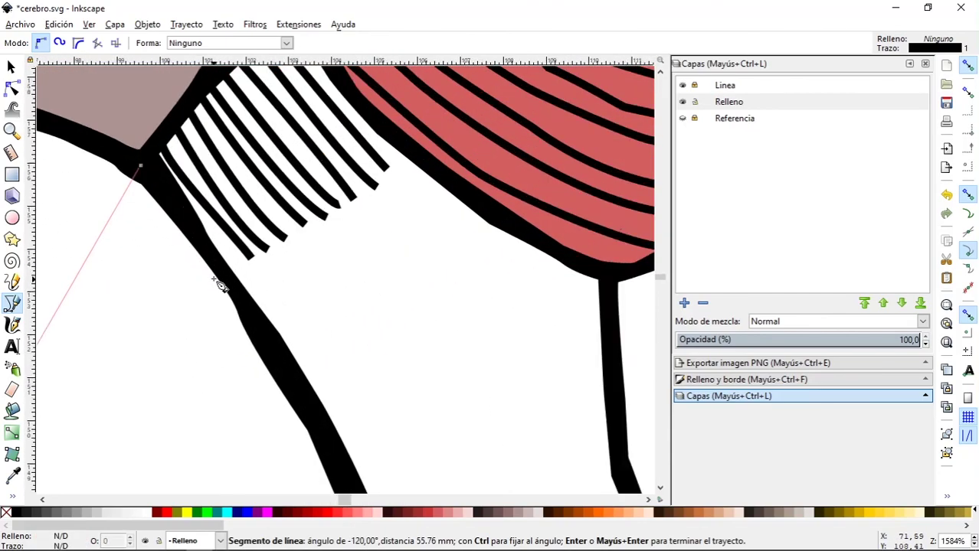
{"action": "left_click_drag", "start_coordinate": [277, 351], "coordinate": [298, 397]}
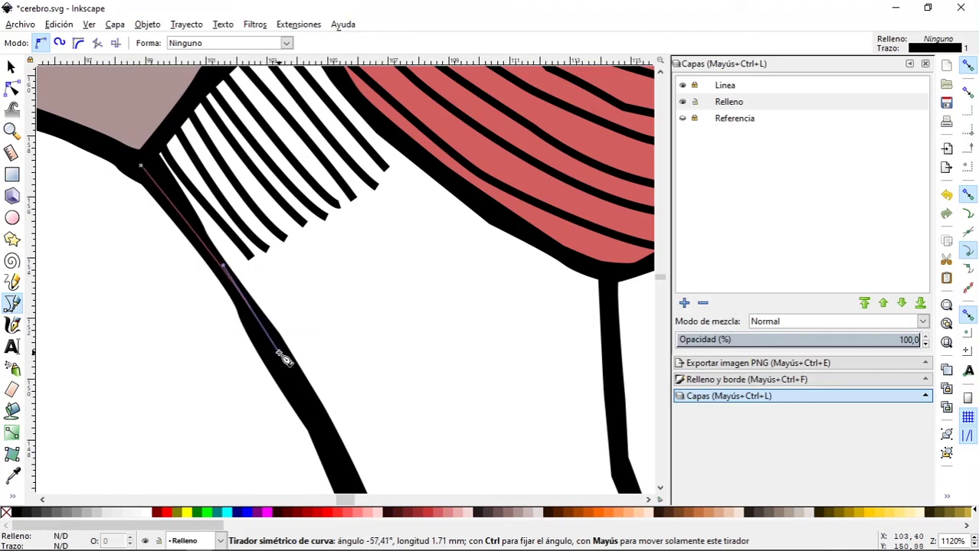
{"action": "scroll", "coordinate": [253, 263], "scroll_direction": "down", "scroll_amount": 5}
{"action": "scroll", "coordinate": [253, 263], "scroll_direction": "right", "scroll_amount": 2}
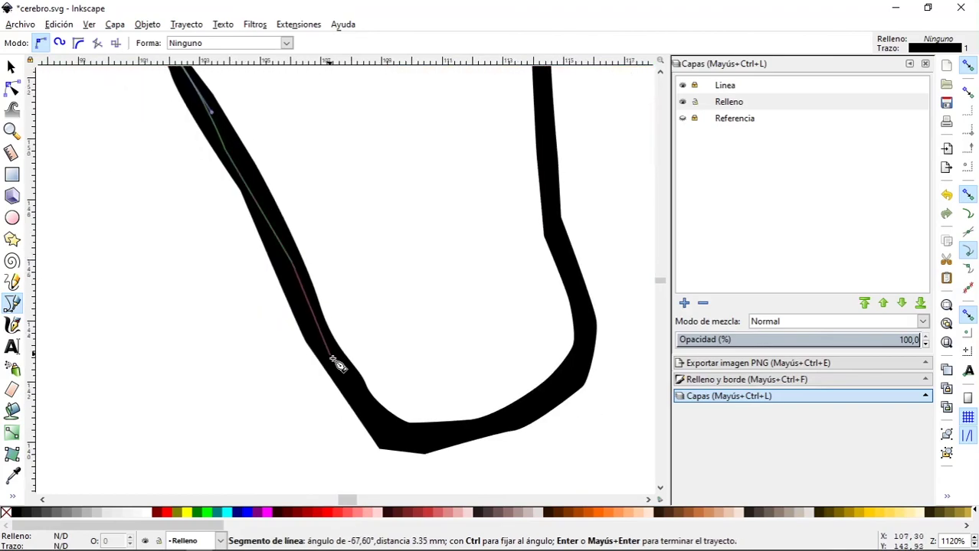
{"action": "left_click", "coordinate": [397, 437]}
{"action": "left_click_drag", "start_coordinate": [523, 417], "coordinate": [534, 411]}
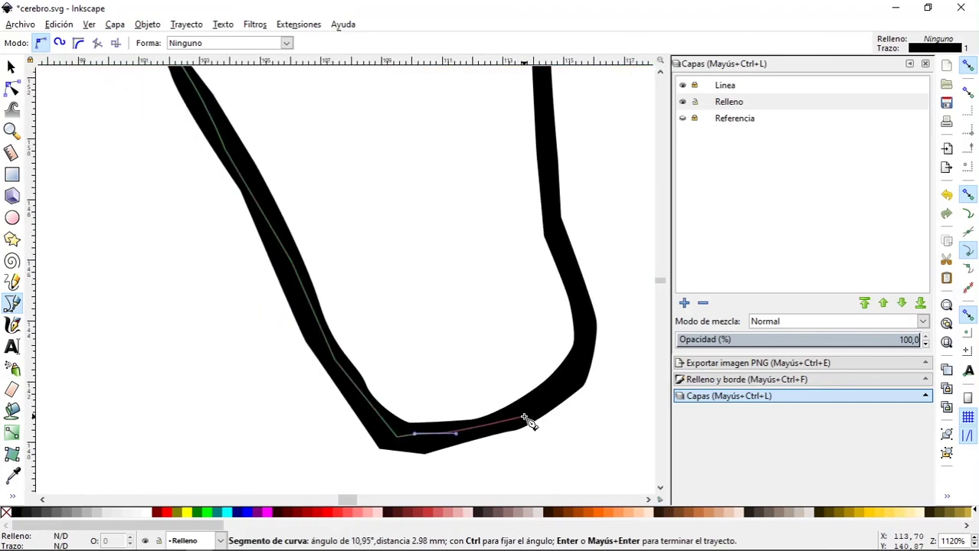
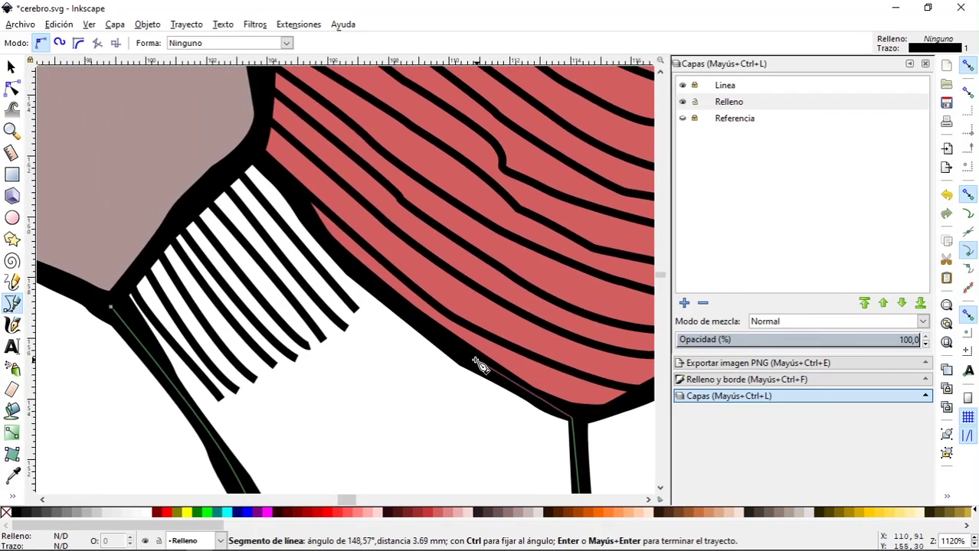
Step: Extend the Relleno fill path with a node at the line junction and a curved node along the red region's lower border
{"action": "left_click", "coordinate": [462, 362]}
{"action": "left_click_drag", "start_coordinate": [367, 298], "coordinate": [331, 244]}
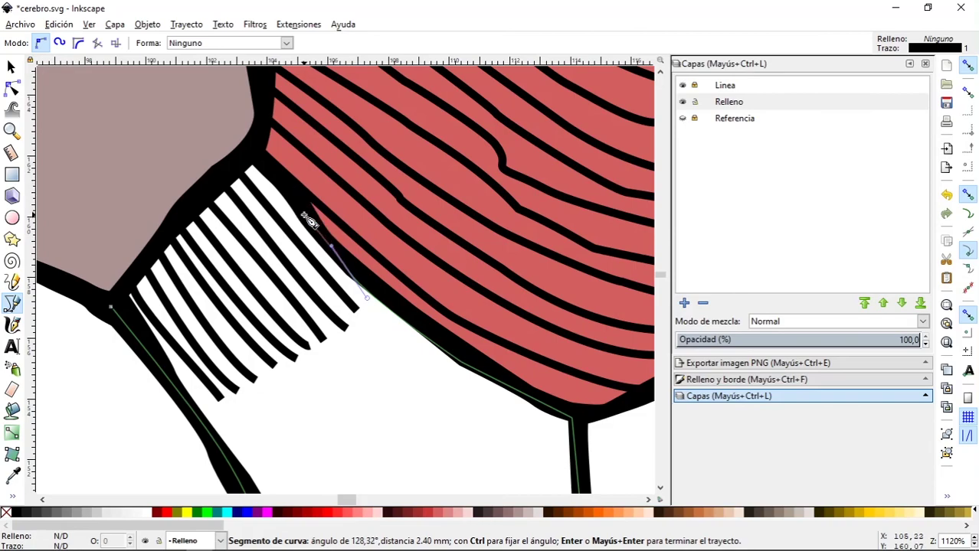
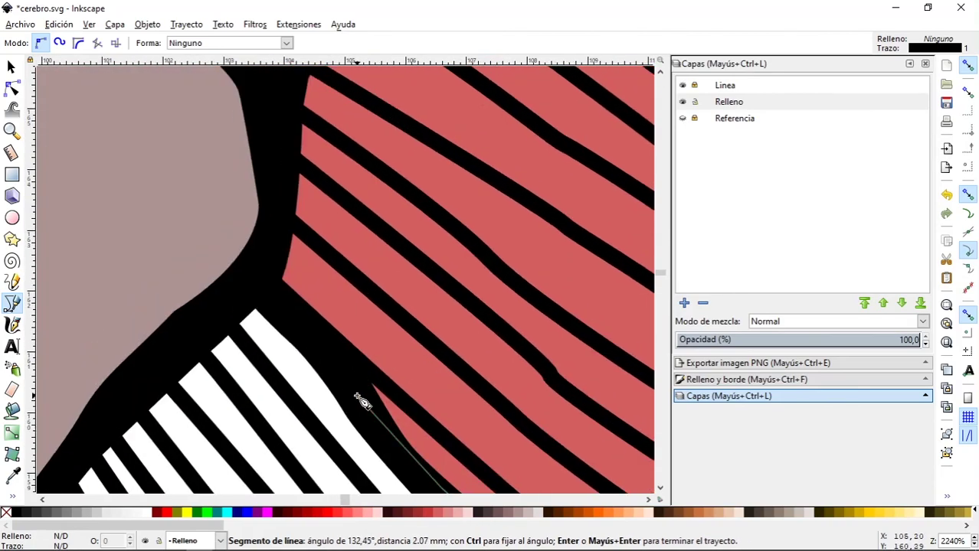
Step: Close the brainstem outline at its start node and fill it with red (#D40000)
{"action": "scroll", "coordinate": [356, 398], "scroll_direction": "down", "scroll_amount": 2}
{"action": "scroll", "coordinate": [329, 306], "scroll_direction": "down", "scroll_amount": 5}
{"action": "scroll", "coordinate": [329, 307], "scroll_direction": "left", "scroll_amount": 2}
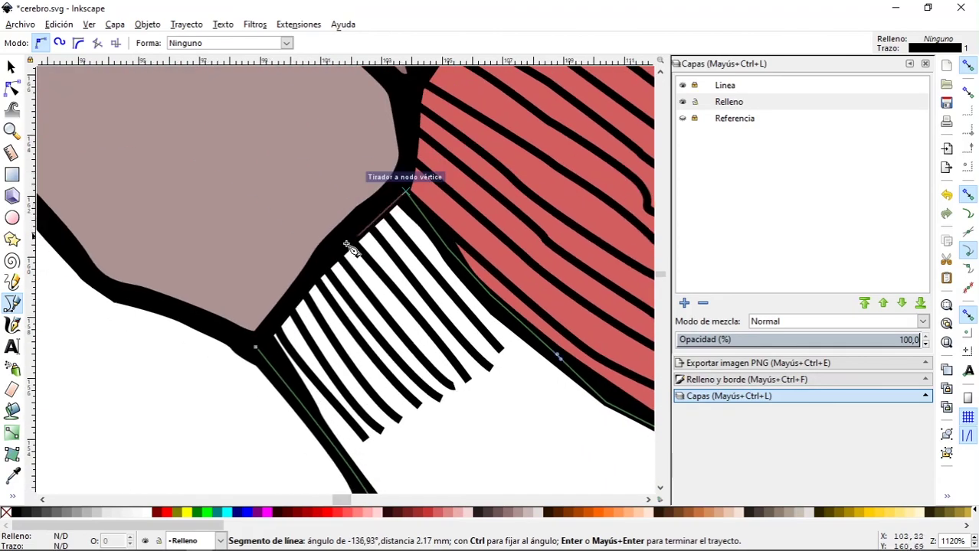
{"action": "left_click", "coordinate": [255, 340]}
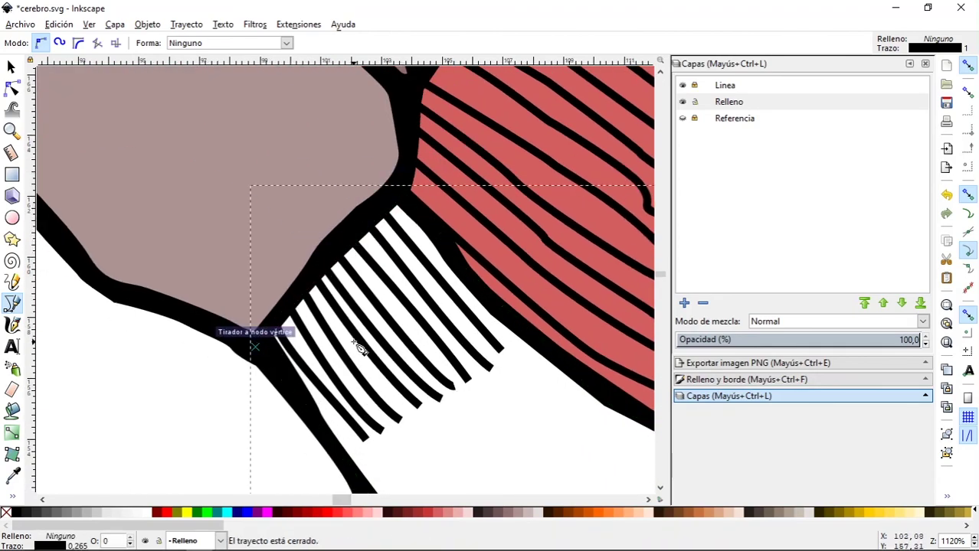
{"action": "scroll", "coordinate": [368, 337], "scroll_direction": "down", "scroll_amount": 4}
{"action": "scroll", "coordinate": [381, 317], "scroll_direction": "down", "scroll_amount": 1}
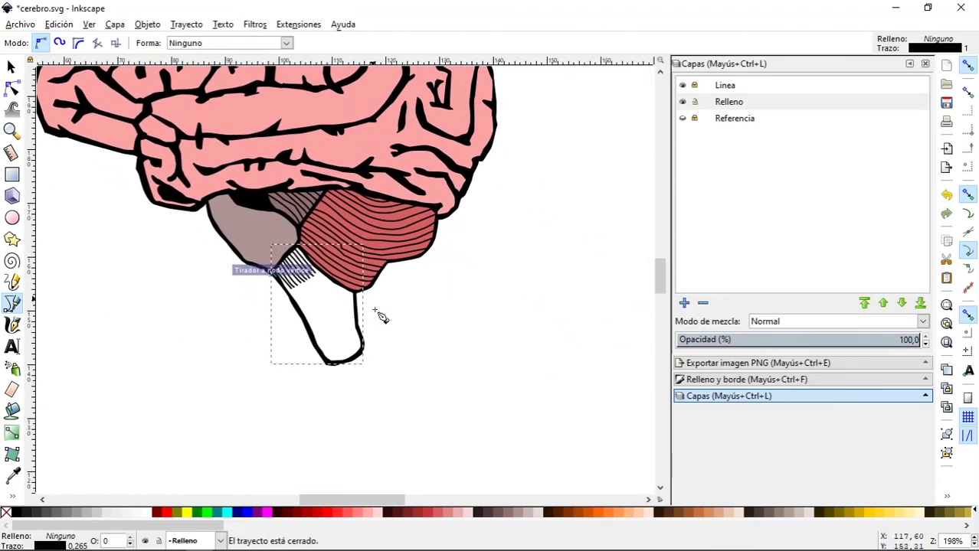
{"action": "left_click", "coordinate": [336, 512]}
Step: Deselect the red brainstem, look over the coloured brain, and select the pink brain fill
{"action": "scroll", "coordinate": [298, 225], "scroll_direction": "up", "scroll_amount": 2}
{"action": "key", "text": "s"}
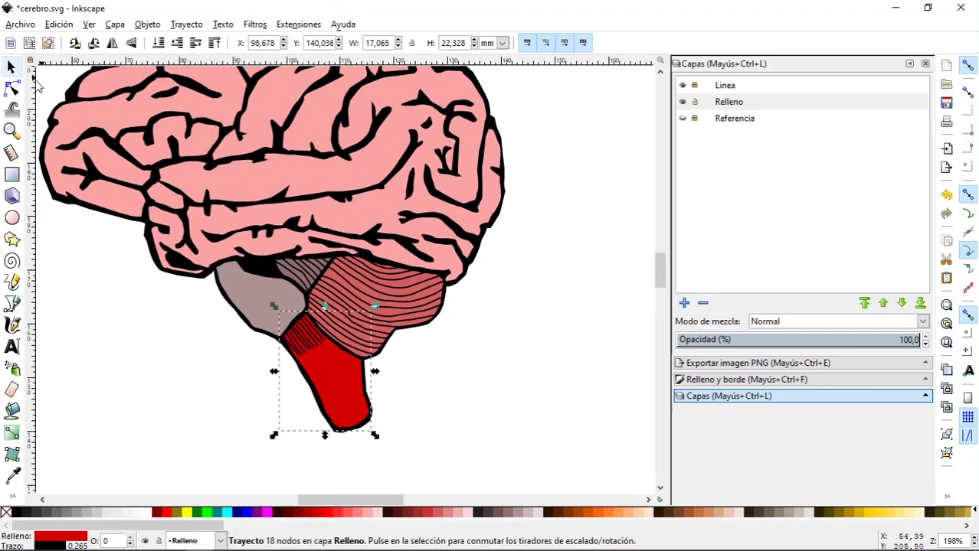
{"action": "key", "text": "Escape"}
{"action": "scroll", "coordinate": [517, 311], "scroll_direction": "down", "scroll_amount": 2}
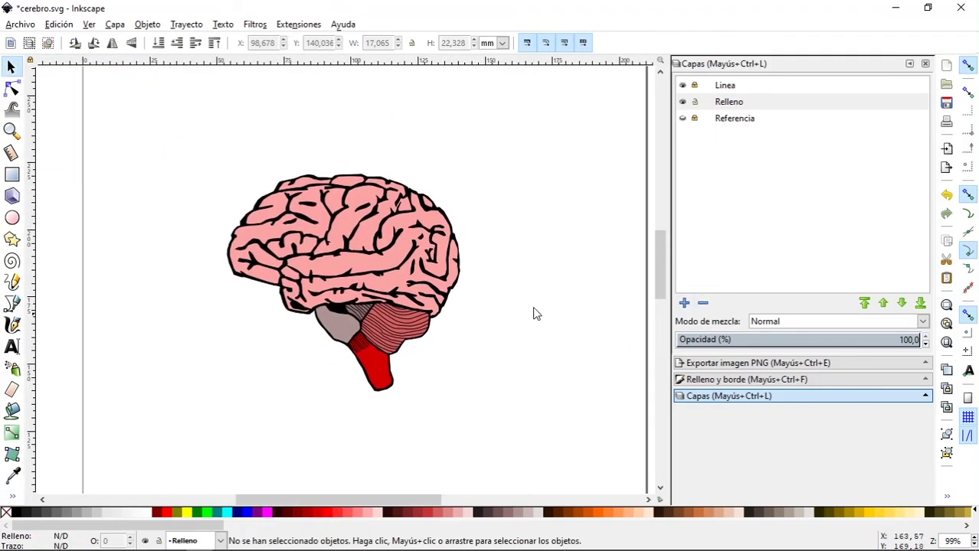
{"action": "scroll", "coordinate": [512, 261], "scroll_direction": "down", "scroll_amount": 2}
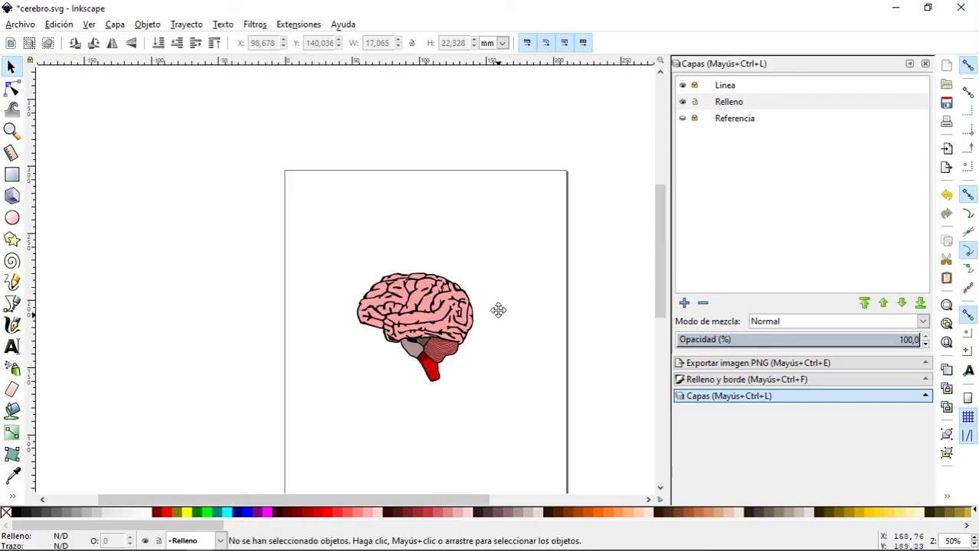
{"action": "scroll", "coordinate": [497, 310], "scroll_direction": "up", "scroll_amount": 2}
{"action": "scroll", "coordinate": [524, 304], "scroll_direction": "left", "scroll_amount": 3}
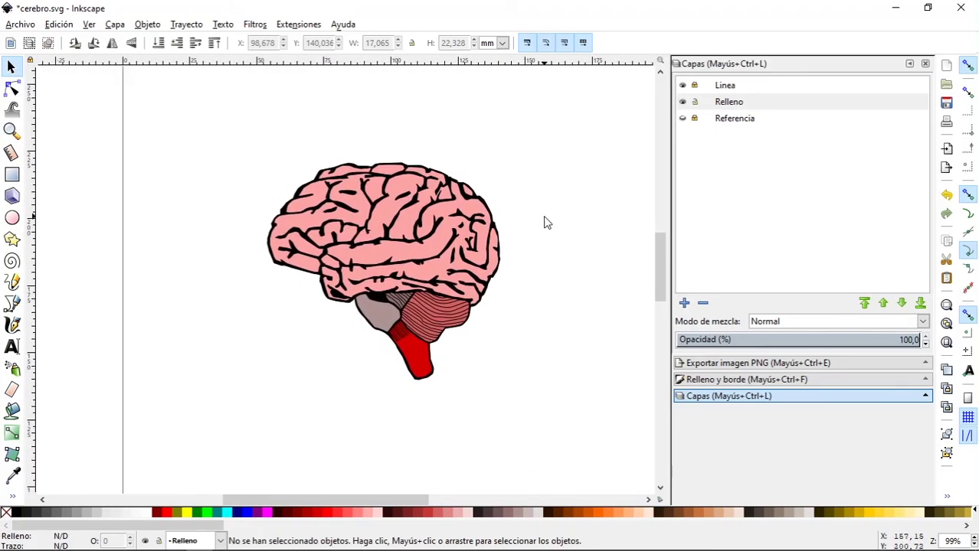
{"action": "scroll", "coordinate": [528, 226], "scroll_direction": "right", "scroll_amount": 2}
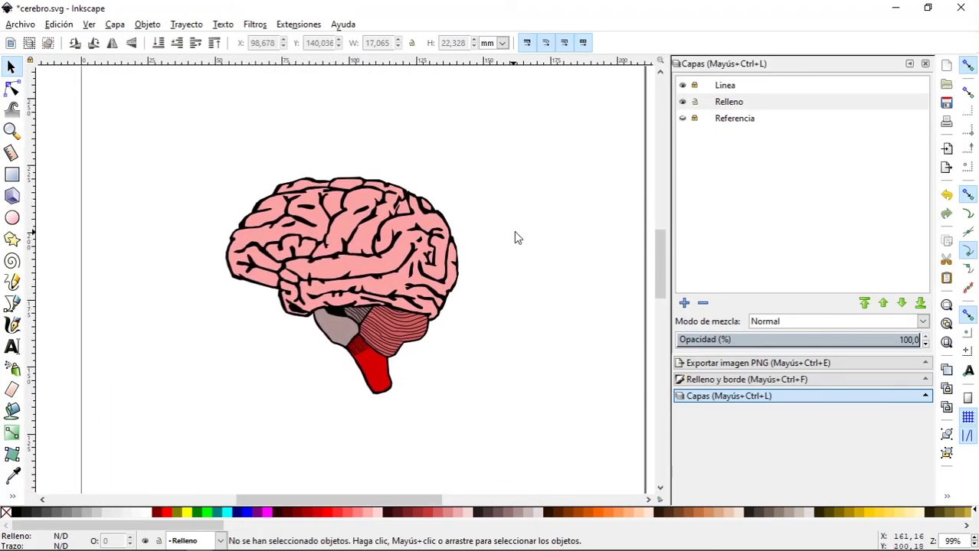
{"action": "left_click", "coordinate": [456, 291]}
Step: Switch to the Linea layer and select the 214-node cortex outline path
{"action": "left_click", "coordinate": [694, 106]}
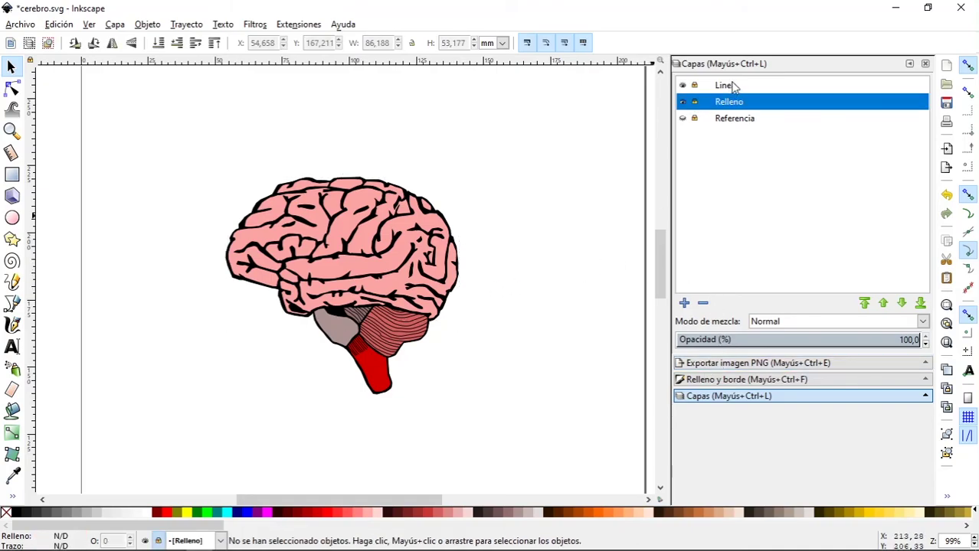
{"action": "left_click", "coordinate": [695, 88]}
{"action": "left_click", "coordinate": [455, 244]}
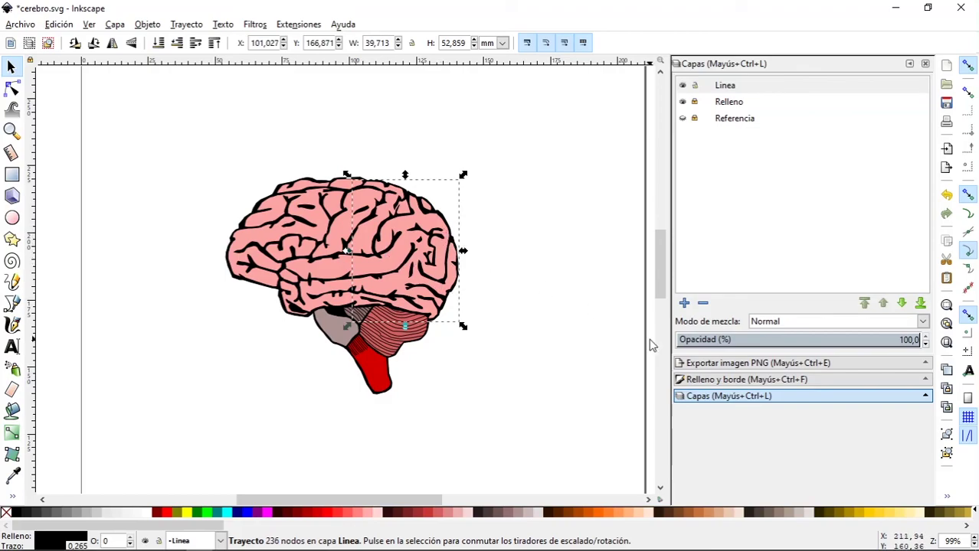
{"action": "left_click", "coordinate": [558, 230]}
{"action": "left_click", "coordinate": [460, 264]}
{"action": "left_click", "coordinate": [321, 274]}
{"action": "left_click", "coordinate": [263, 254]}
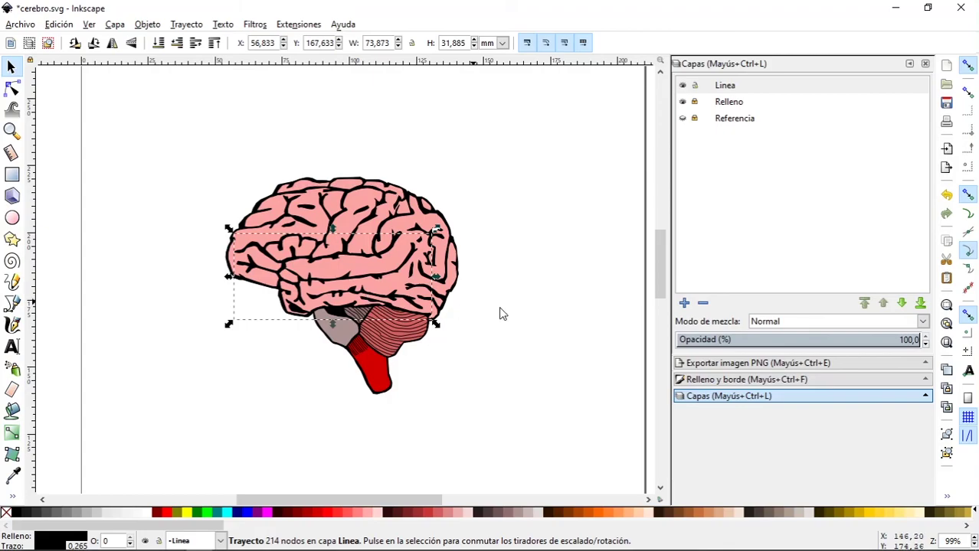
Step: Set the outline's stroke width to 0,165 mm, keeping a solid dash pattern
{"action": "left_click", "coordinate": [743, 381]}
{"action": "left_click", "coordinate": [824, 85]}
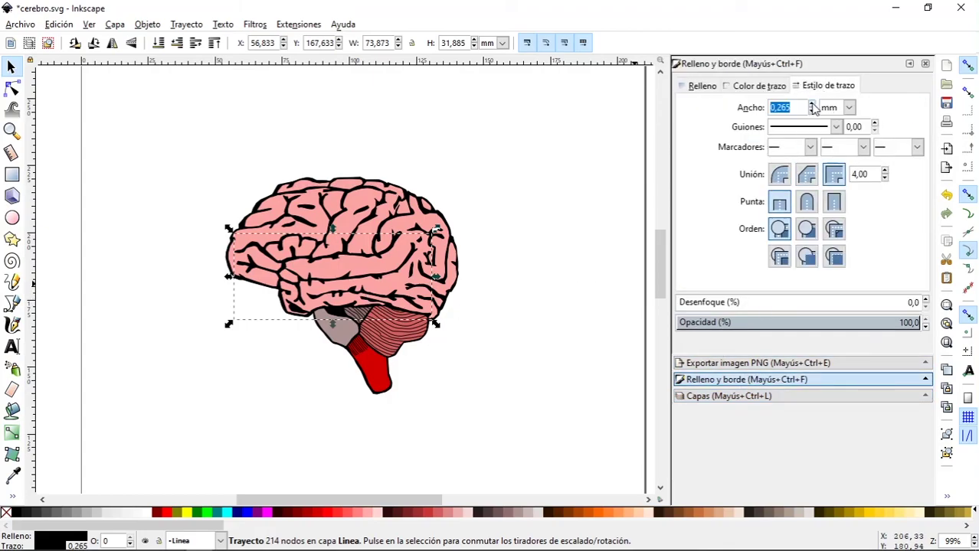
{"action": "scroll", "coordinate": [812, 107], "scroll_direction": "up", "scroll_amount": 3}
{"action": "scroll", "coordinate": [814, 107], "scroll_direction": "up", "scroll_amount": 2}
{"action": "scroll", "coordinate": [816, 108], "scroll_direction": "up", "scroll_amount": 1}
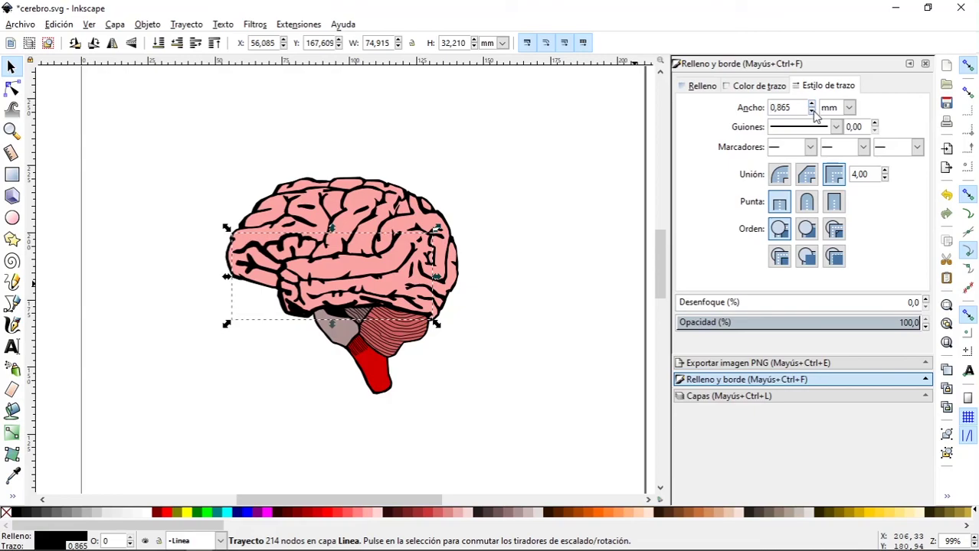
{"action": "scroll", "coordinate": [813, 108], "scroll_direction": "down", "scroll_amount": 4}
{"action": "scroll", "coordinate": [813, 108], "scroll_direction": "down", "scroll_amount": 2}
{"action": "scroll", "coordinate": [813, 108], "scroll_direction": "down", "scroll_amount": 1}
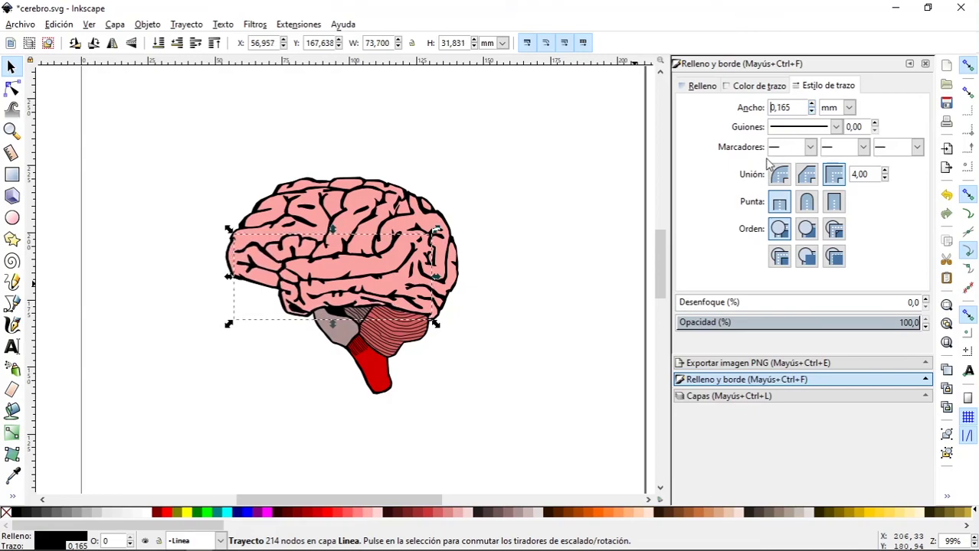
{"action": "left_click", "coordinate": [808, 148]}
{"action": "left_click", "coordinate": [834, 127]}
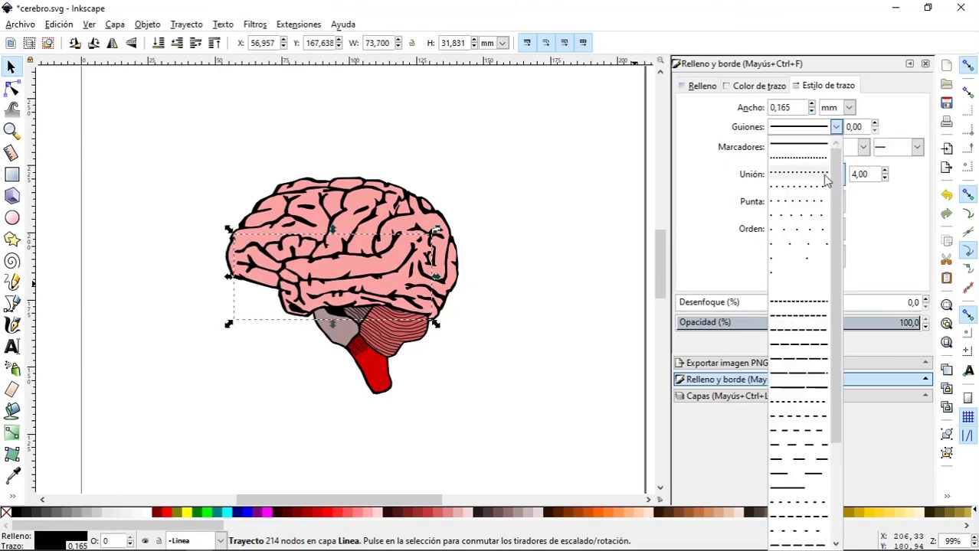
{"action": "left_click", "coordinate": [839, 154]}
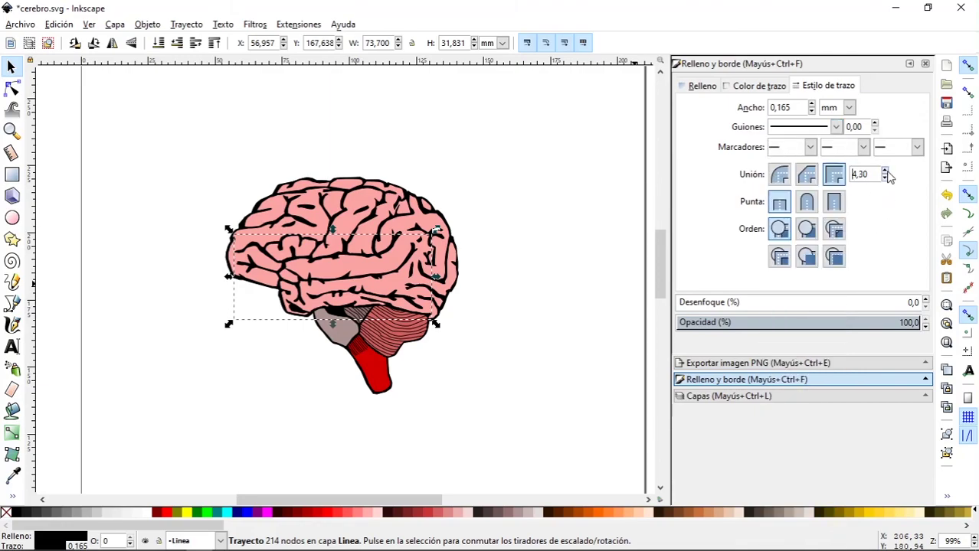
Step: Give the cortex outline round corner joins, then clear the selection
{"action": "left_click", "coordinate": [779, 175]}
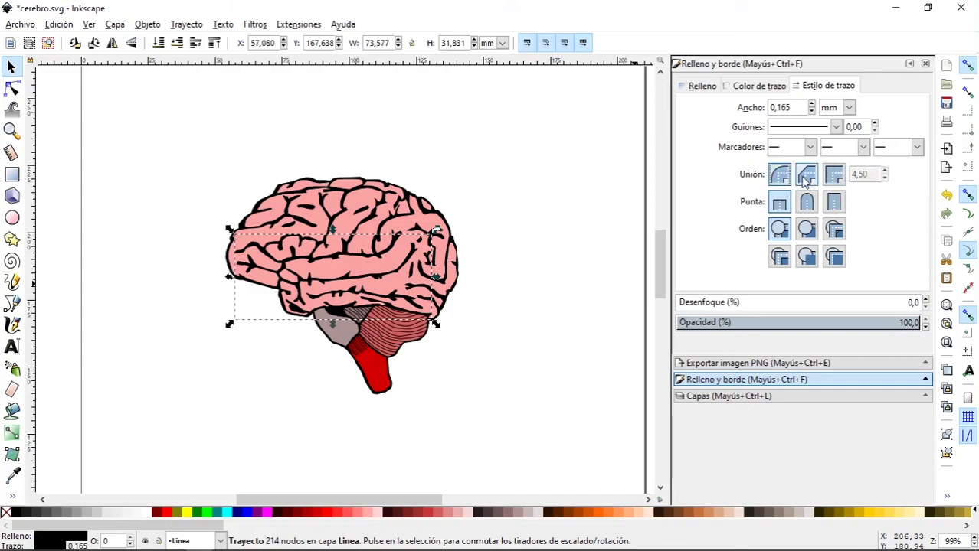
{"action": "left_click", "coordinate": [833, 175]}
{"action": "left_click", "coordinate": [780, 175]}
{"action": "left_click_drag", "start_coordinate": [535, 188], "coordinate": [469, 217]}
{"action": "scroll", "coordinate": [500, 196], "scroll_direction": "left", "scroll_amount": 2}
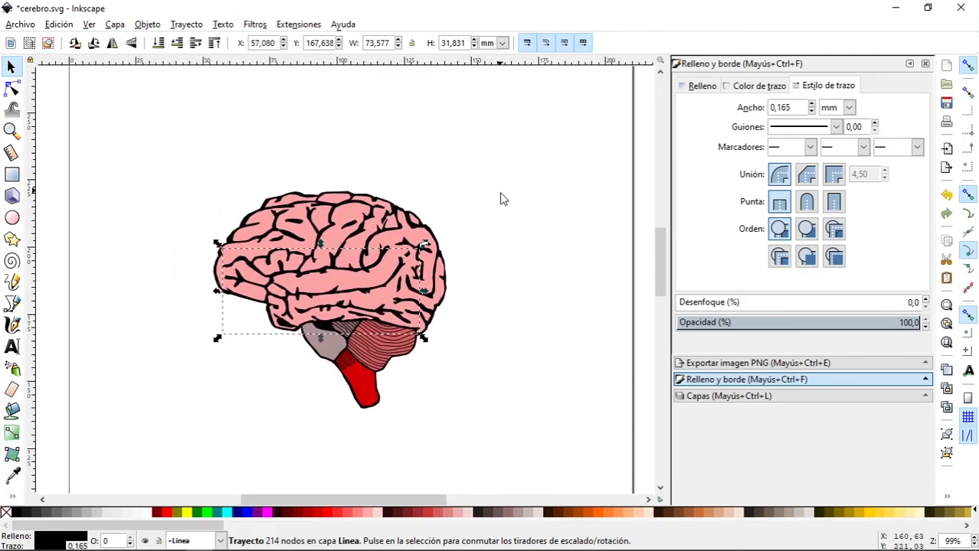
{"action": "left_click", "coordinate": [503, 277]}
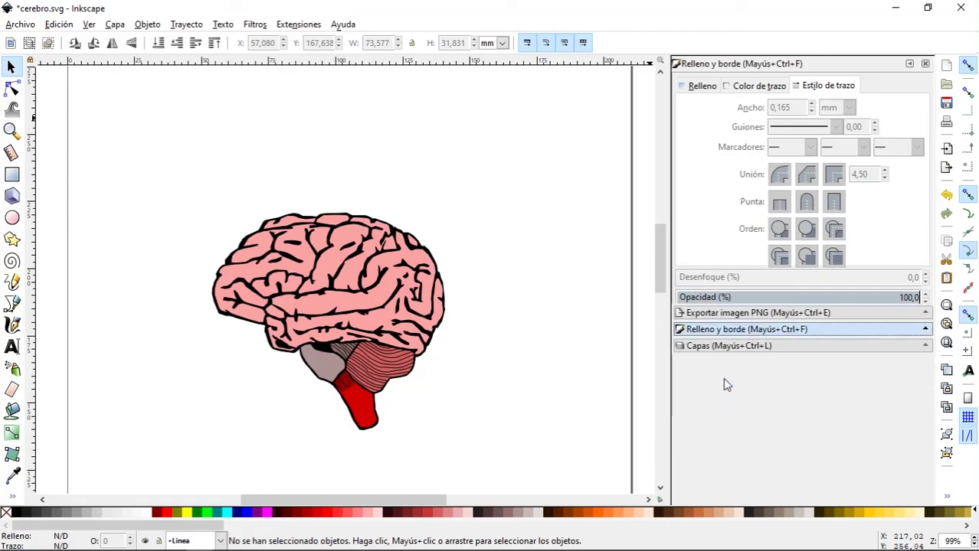
Step: Make Relleno the current layer and select the brain's pink fill shape
{"action": "left_click", "coordinate": [702, 86]}
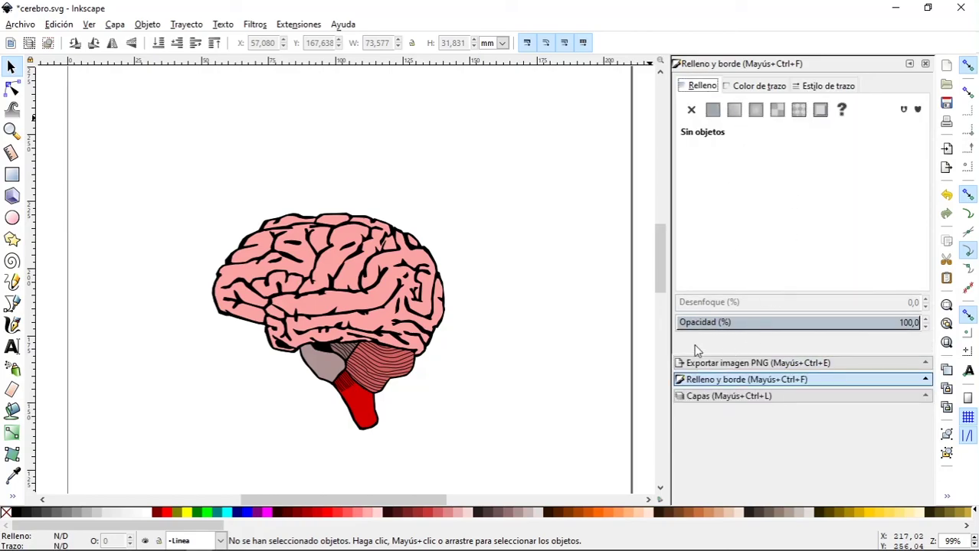
{"action": "left_click", "coordinate": [732, 396]}
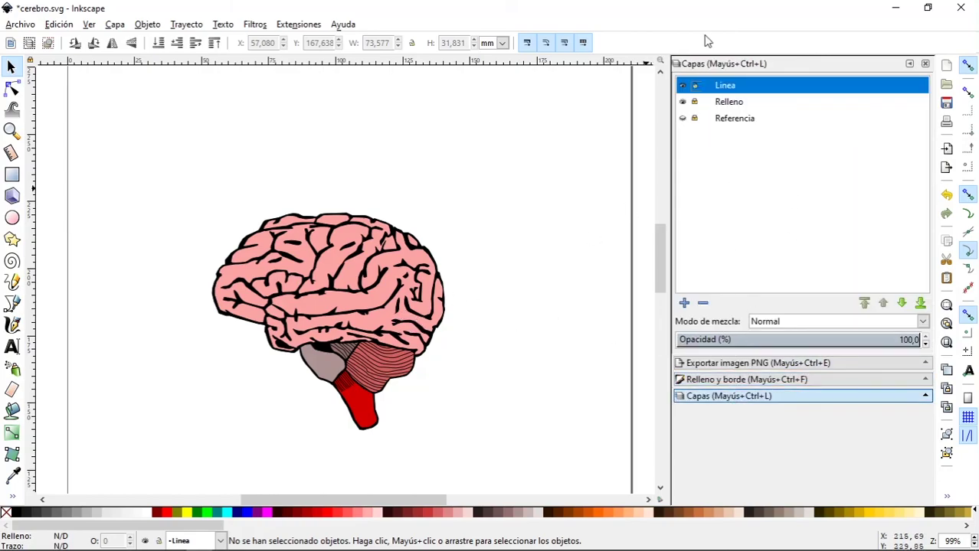
{"action": "left_click", "coordinate": [716, 102]}
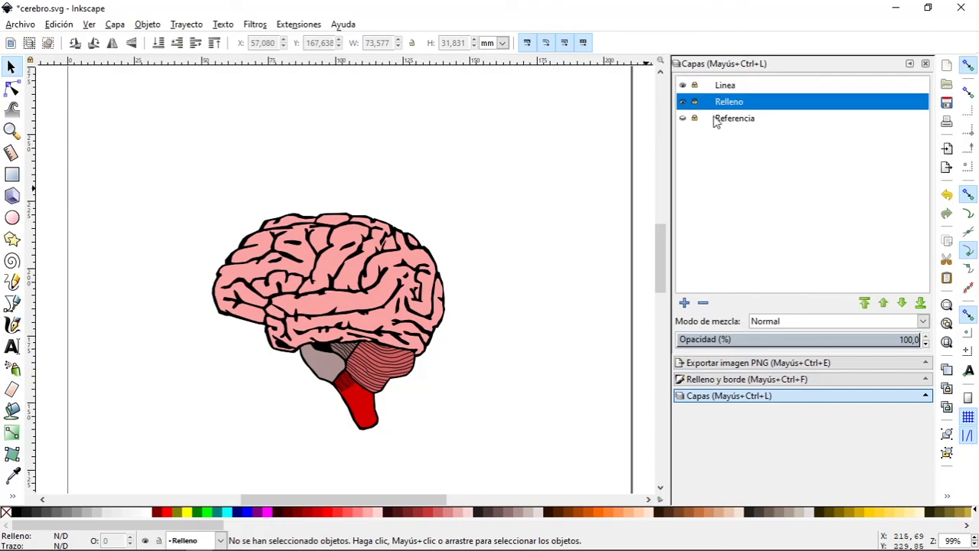
{"action": "left_click", "coordinate": [385, 274]}
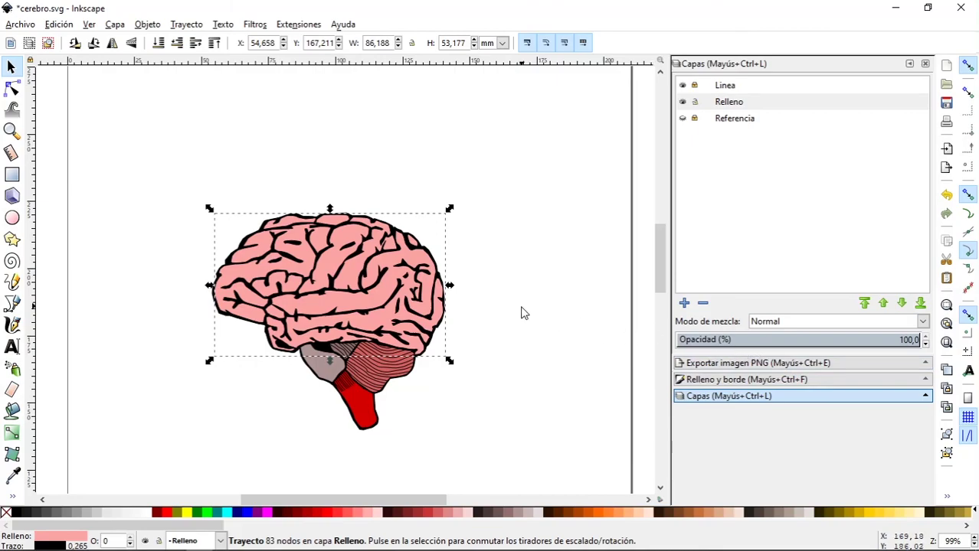
Step: Set the pink fill's blur to 19, after trying 27, 28, 15 and 22
{"action": "left_click", "coordinate": [733, 379]}
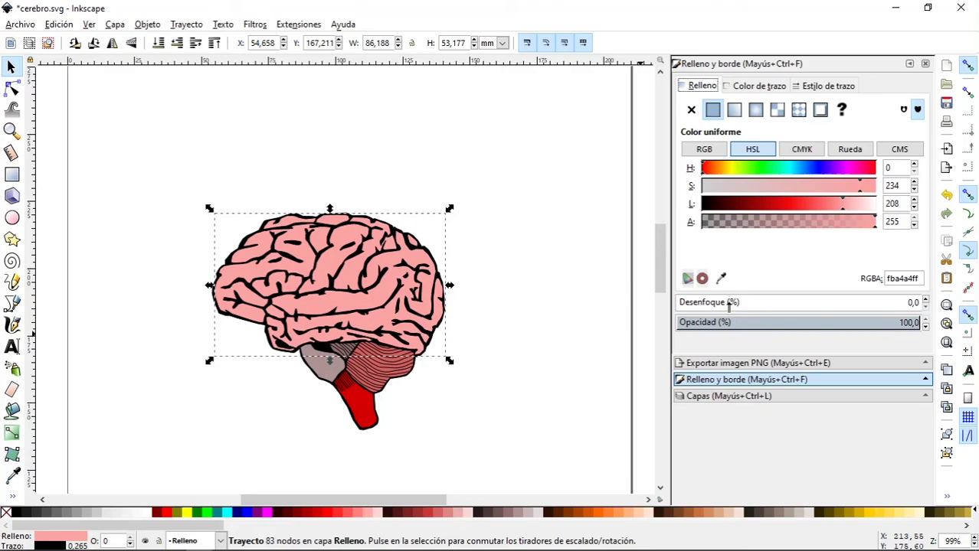
{"action": "left_click", "coordinate": [925, 303]}
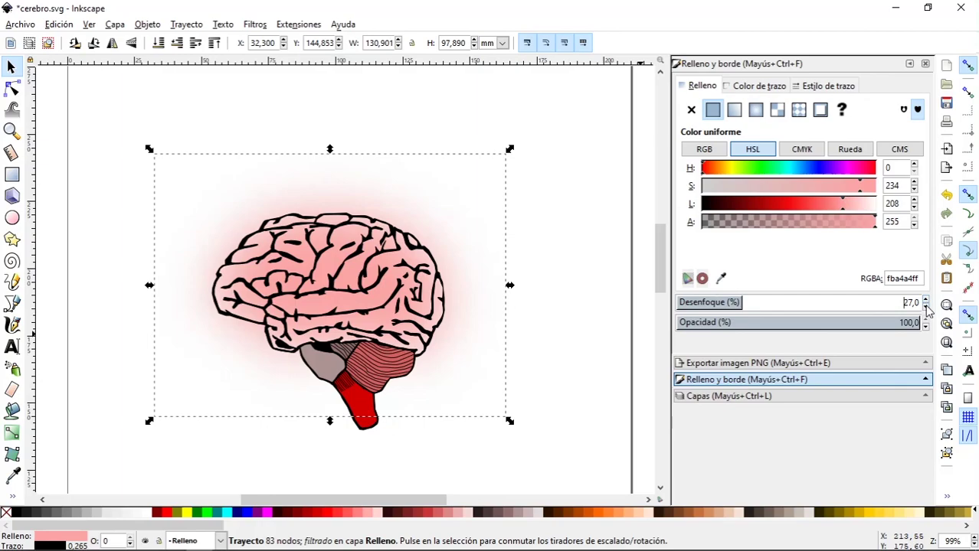
{"action": "left_click", "coordinate": [925, 300]}
{"action": "left_click", "coordinate": [925, 306]}
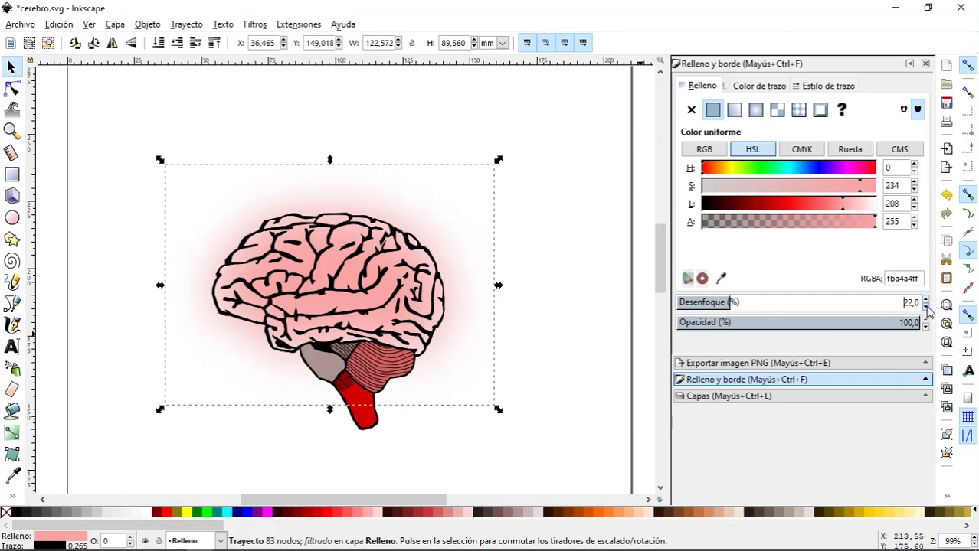
{"action": "left_click", "coordinate": [925, 301]}
{"action": "left_click", "coordinate": [925, 307]}
{"action": "left_click", "coordinate": [925, 307]}
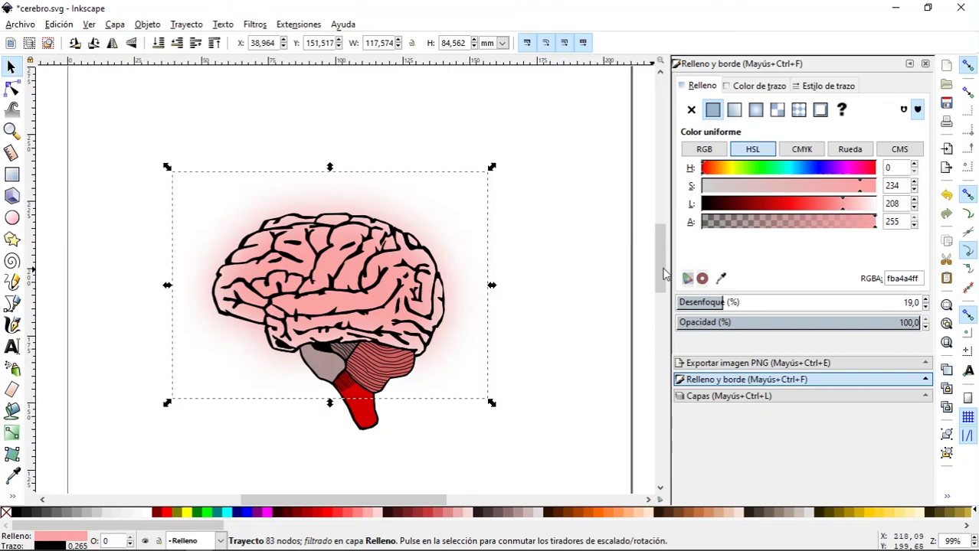
Step: Reset the pink fill's blur to 0, try 75% opacity, then restore 100% and deselect
{"action": "left_click_drag", "start_coordinate": [723, 301], "coordinate": [678, 302]}
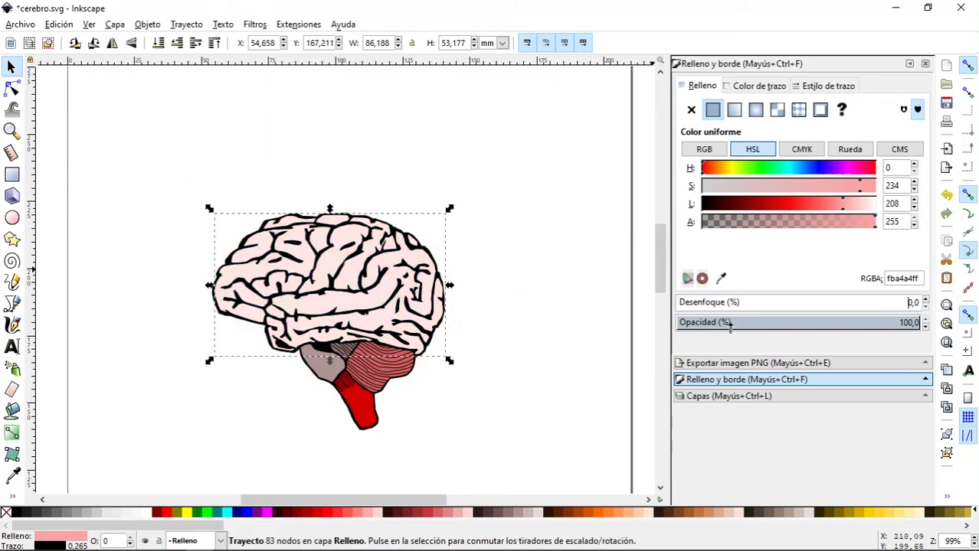
{"action": "mouse_move", "coordinate": [731, 322]}
{"action": "left_mouse_down"}
{"action": "mouse_move", "coordinate": [894, 324]}
{"action": "mouse_move", "coordinate": [697, 324]}
{"action": "mouse_move", "coordinate": [923, 324]}
{"action": "mouse_move", "coordinate": [841, 322]}
{"action": "mouse_move", "coordinate": [892, 322]}
{"action": "left_mouse_up"}
{"action": "type", "text": "75"}
{"action": "key", "text": "Return"}
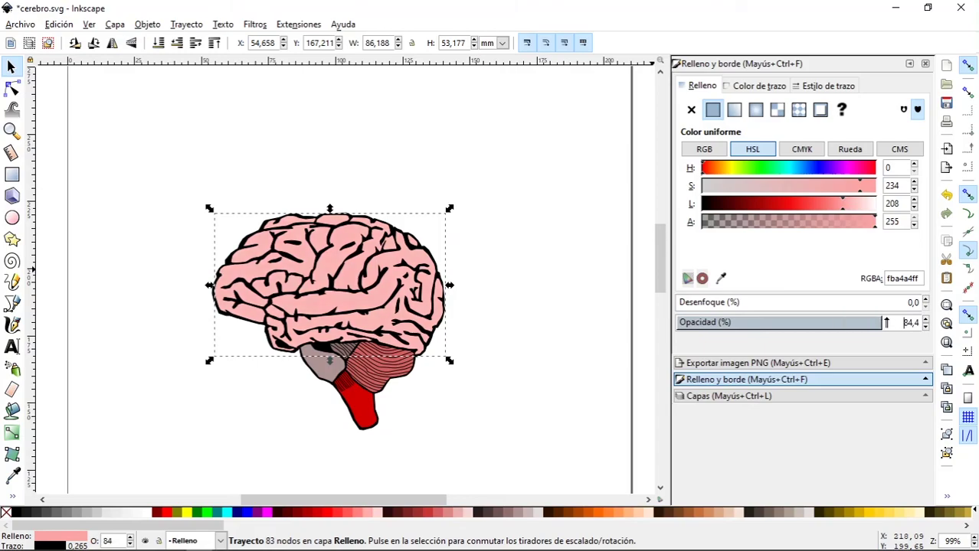
{"action": "left_click", "coordinate": [923, 320]}
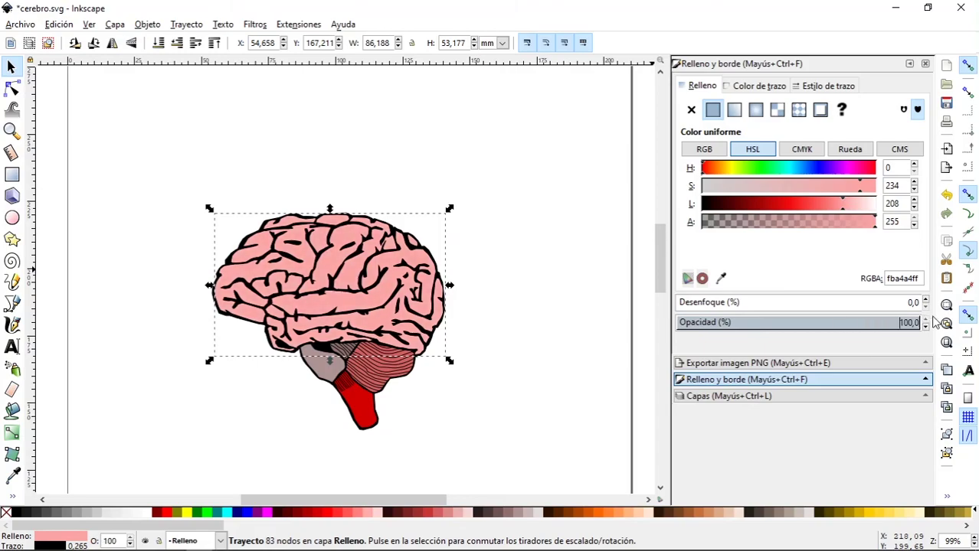
{"action": "left_click", "coordinate": [525, 273]}
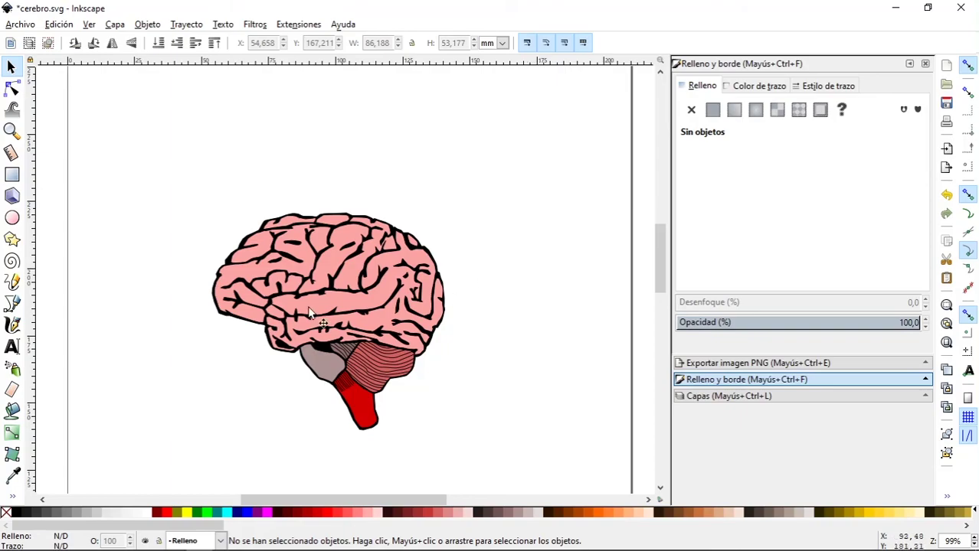
Step: Make the Referencia sketch layer visible and lock the Relleno layer
{"action": "scroll", "coordinate": [520, 303], "scroll_direction": "right", "scroll_amount": 1}
{"action": "scroll", "coordinate": [518, 288], "scroll_direction": "down", "scroll_amount": 1}
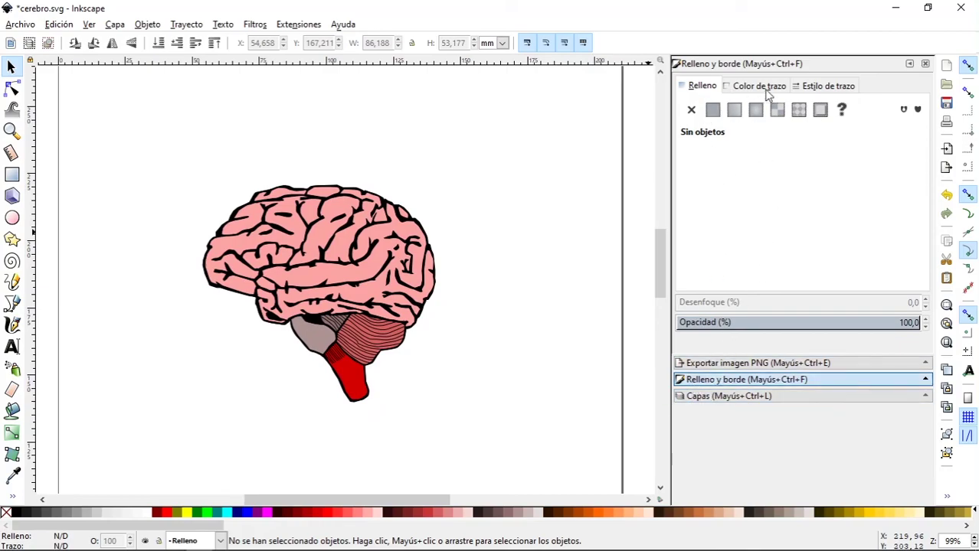
{"action": "left_click", "coordinate": [727, 396]}
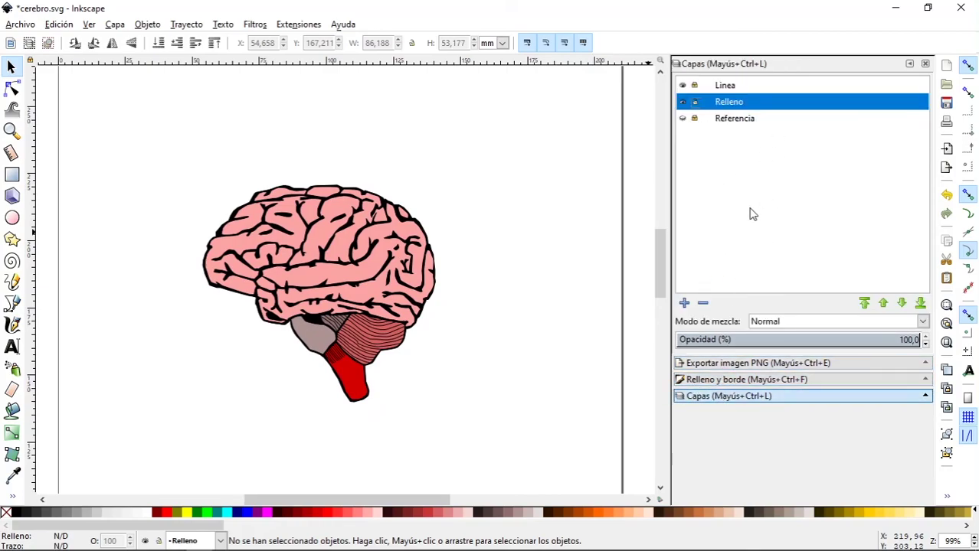
{"action": "left_click", "coordinate": [693, 119]}
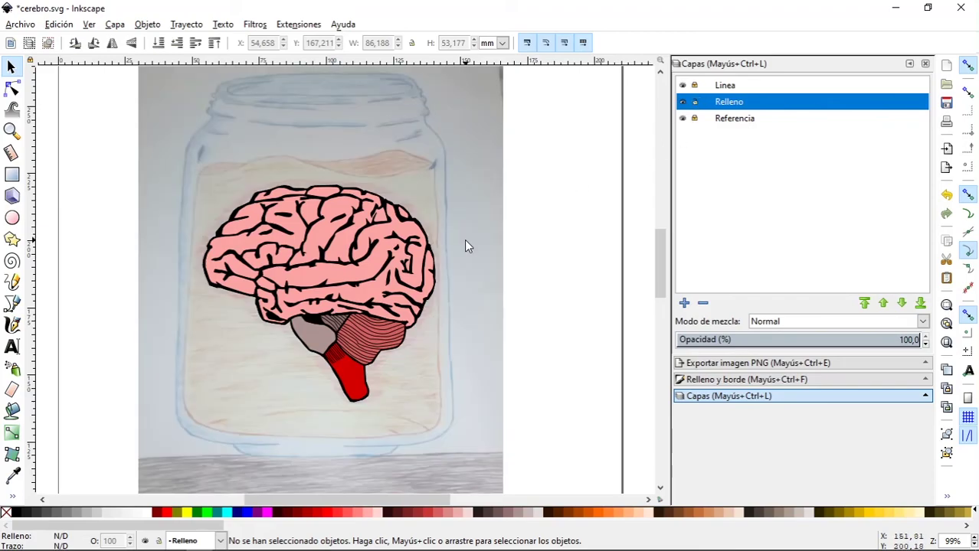
{"action": "scroll", "coordinate": [473, 253], "scroll_direction": "up", "scroll_amount": 2}
{"action": "left_click", "coordinate": [695, 103]}
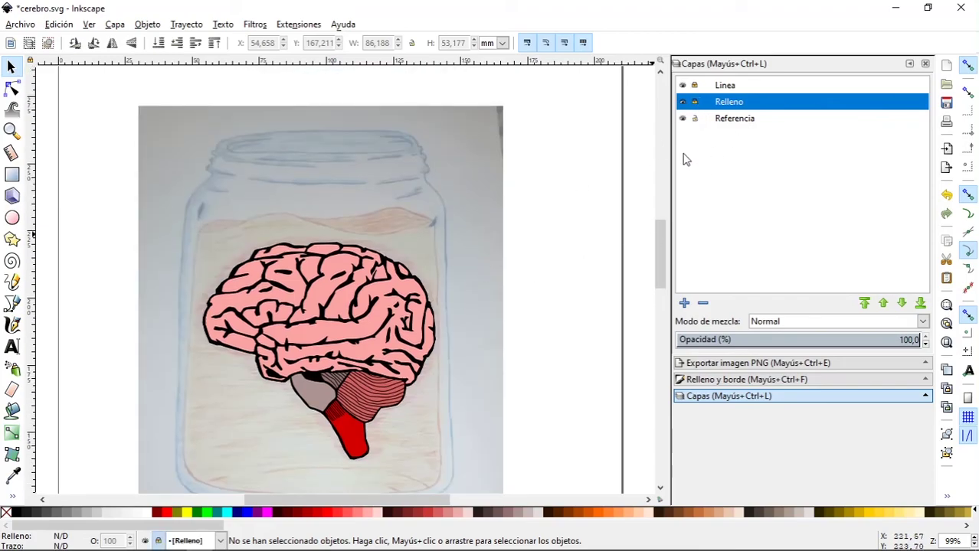
{"action": "scroll", "coordinate": [471, 282], "scroll_direction": "down", "scroll_amount": 2}
Step: Move the jar sketch left beside the page, compare it with the brain, then minimise Inkscape
{"action": "left_click", "coordinate": [460, 375]}
{"action": "mouse_move", "coordinate": [452, 382]}
{"action": "left_mouse_down"}
{"action": "mouse_move", "coordinate": [270, 351]}
{"action": "mouse_move", "coordinate": [247, 375]}
{"action": "left_mouse_up"}
{"action": "scroll", "coordinate": [330, 345], "scroll_direction": "left", "scroll_amount": 2}
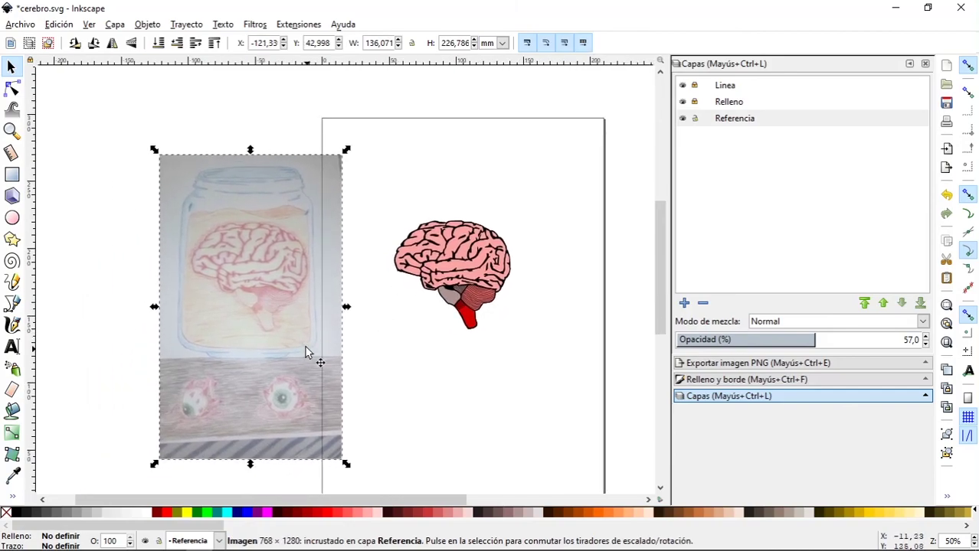
{"action": "scroll", "coordinate": [304, 352], "scroll_direction": "up", "scroll_amount": 2}
{"action": "scroll", "coordinate": [302, 280], "scroll_direction": "down", "scroll_amount": 1}
{"action": "scroll", "coordinate": [323, 284], "scroll_direction": "right", "scroll_amount": 2}
{"action": "scroll", "coordinate": [343, 284], "scroll_direction": "down", "scroll_amount": 2}
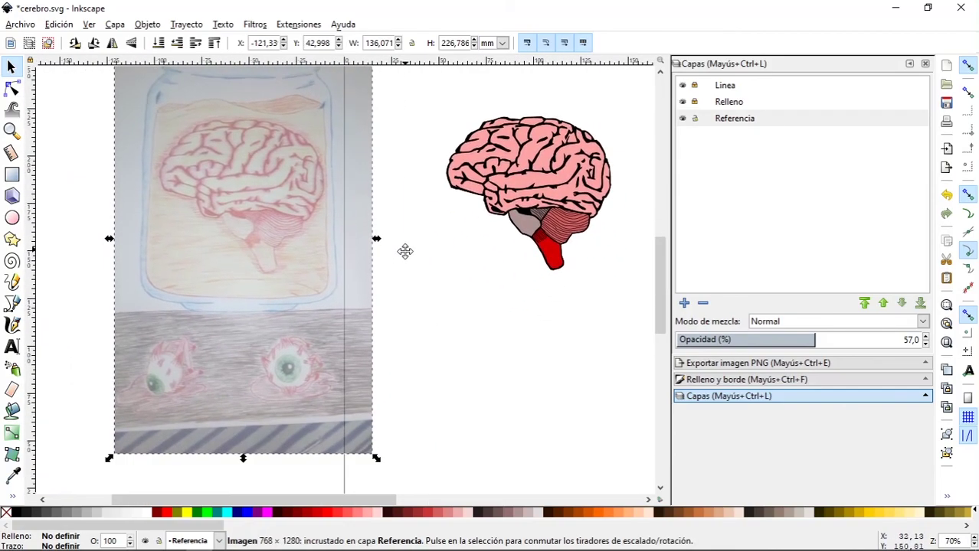
{"action": "scroll", "coordinate": [345, 306], "scroll_direction": "right", "scroll_amount": 3}
{"action": "scroll", "coordinate": [339, 310], "scroll_direction": "up", "scroll_amount": 1}
{"action": "scroll", "coordinate": [338, 311], "scroll_direction": "up", "scroll_amount": 1}
{"action": "scroll", "coordinate": [345, 308], "scroll_direction": "down", "scroll_amount": 1}
{"action": "scroll", "coordinate": [329, 310], "scroll_direction": "right", "scroll_amount": 1}
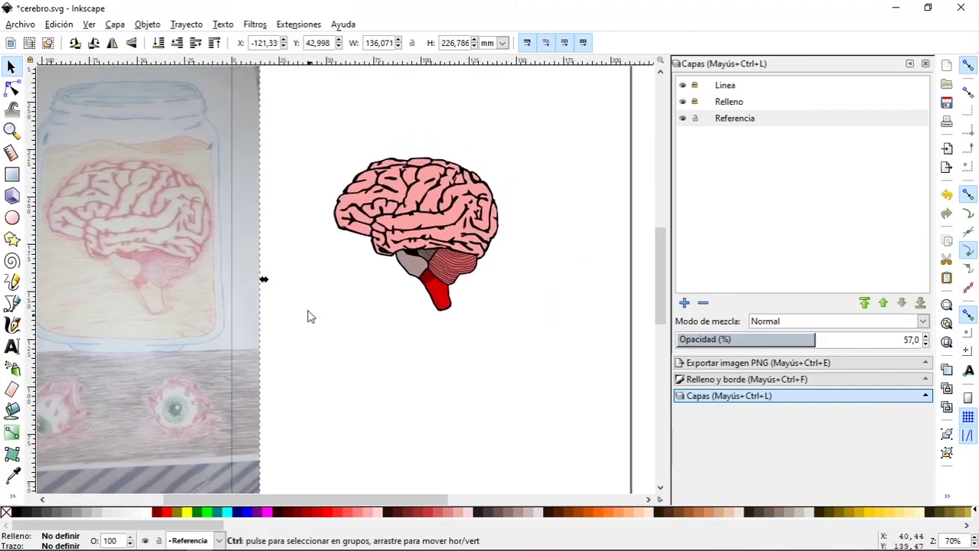
{"action": "scroll", "coordinate": [312, 305], "scroll_direction": "up", "scroll_amount": 2}
{"action": "scroll", "coordinate": [312, 305], "scroll_direction": "left", "scroll_amount": 1}
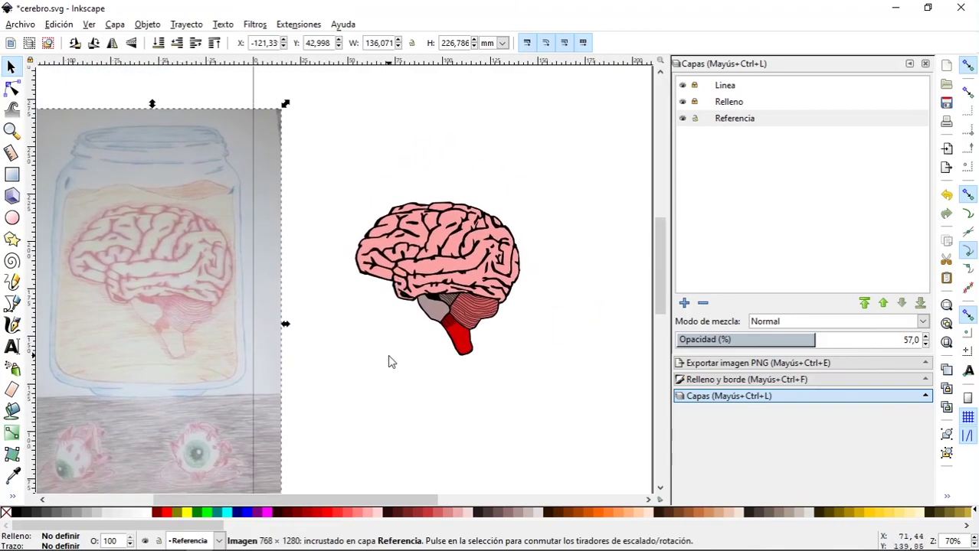
{"action": "scroll", "coordinate": [413, 345], "scroll_direction": "left", "scroll_amount": 2}
{"action": "scroll", "coordinate": [440, 333], "scroll_direction": "down", "scroll_amount": 1}
{"action": "scroll", "coordinate": [441, 320], "scroll_direction": "right", "scroll_amount": 1}
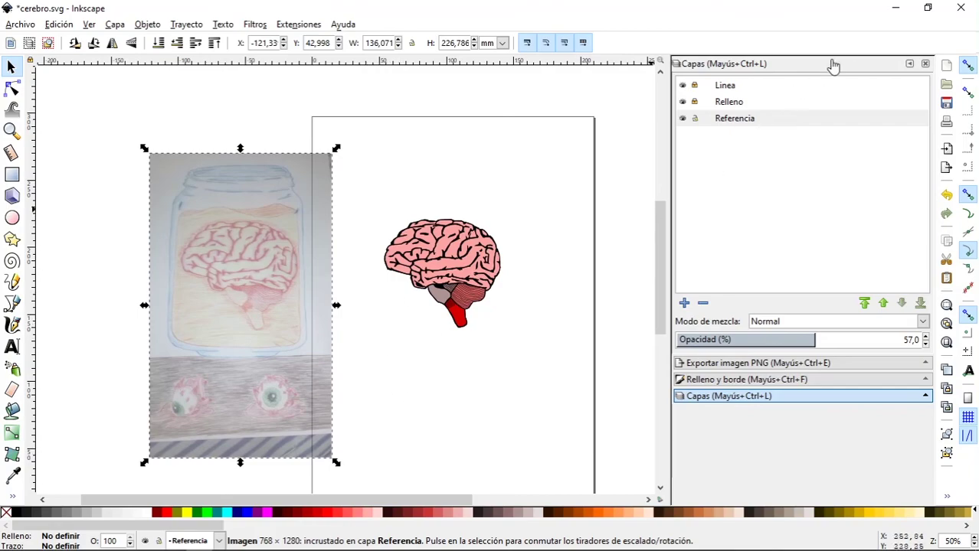
{"action": "left_click", "coordinate": [894, 7]}
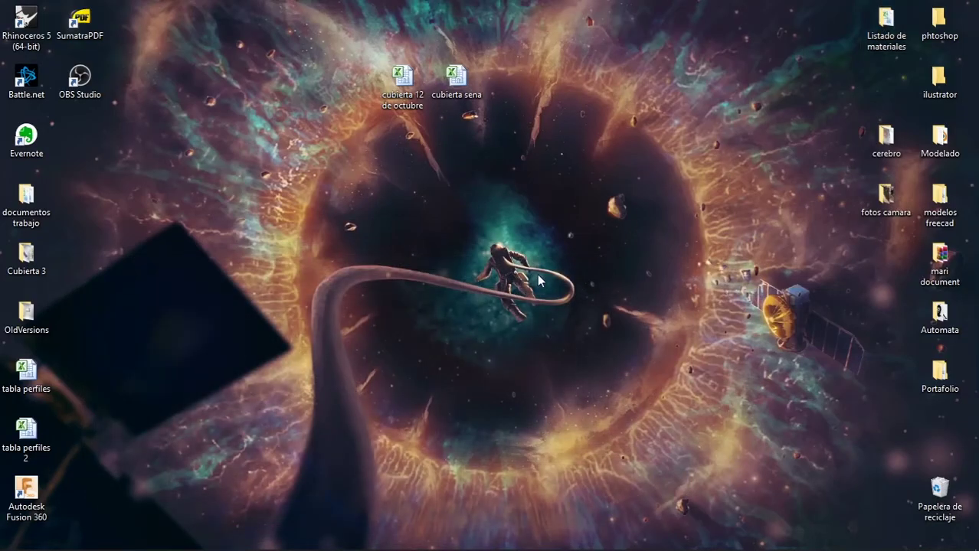